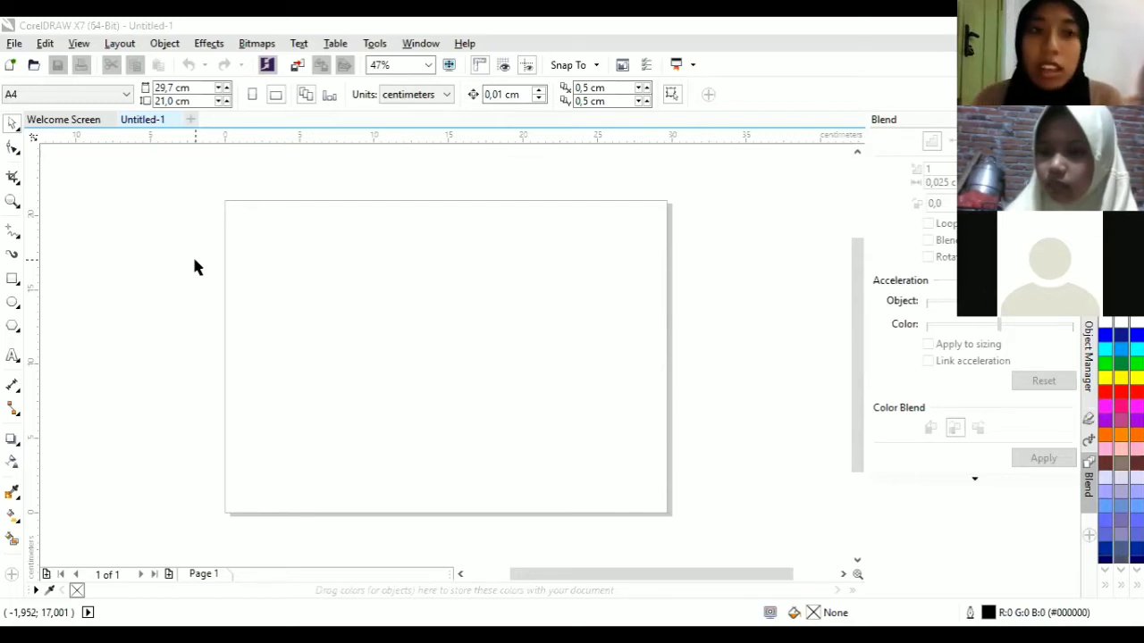
Draw a rectangle about 13.7 cm wide and 6.8 cm high in the upper middle of the page.
click(11, 151)
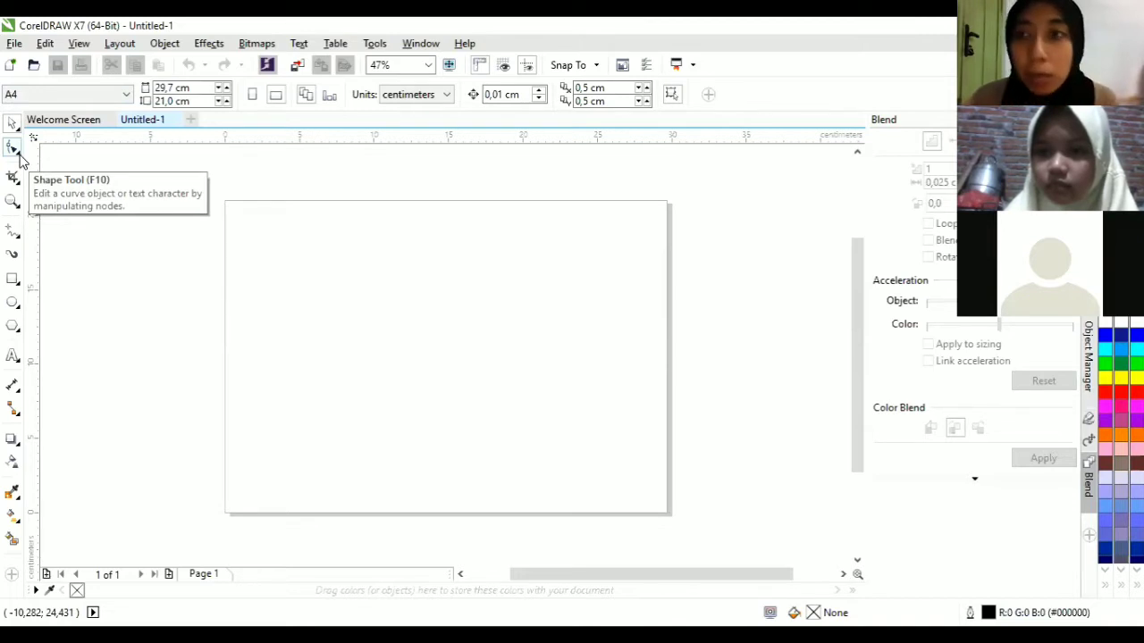
click(13, 280)
drag(368, 261, 572, 363)
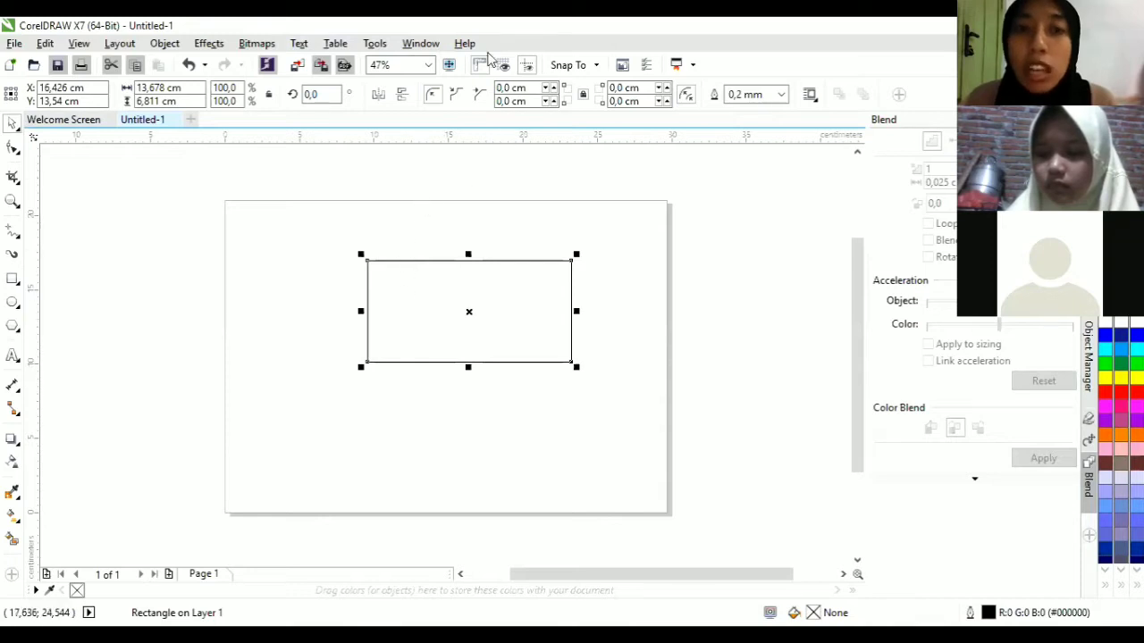
click(295, 258)
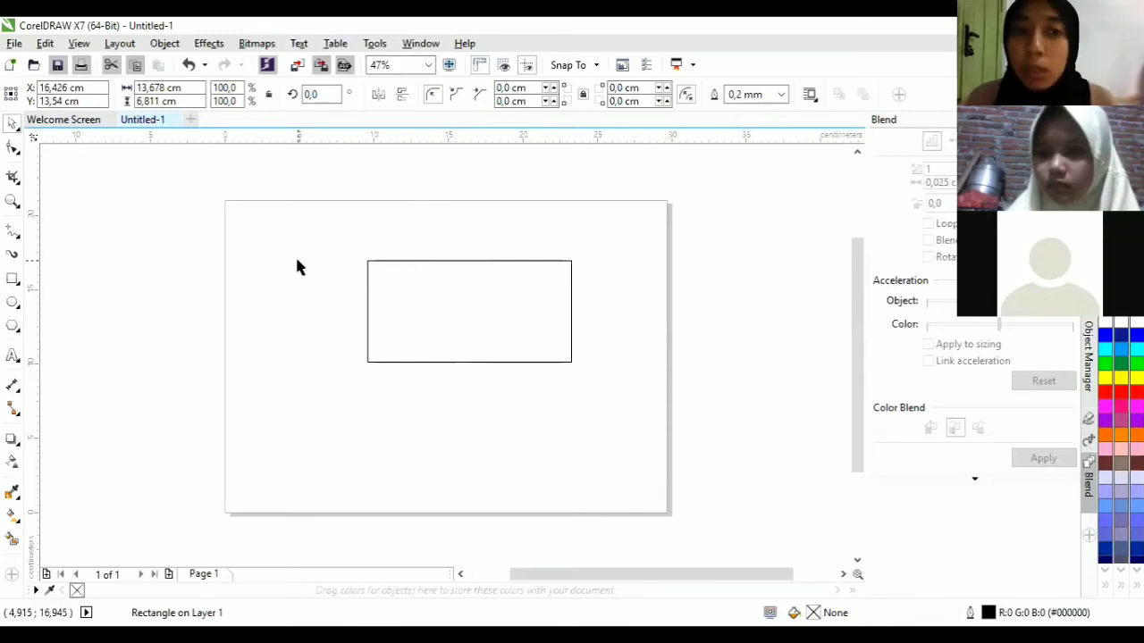
Round all four corners of the rectangle with the Shape tool to a radius of about 2.5 cm.
click(13, 147)
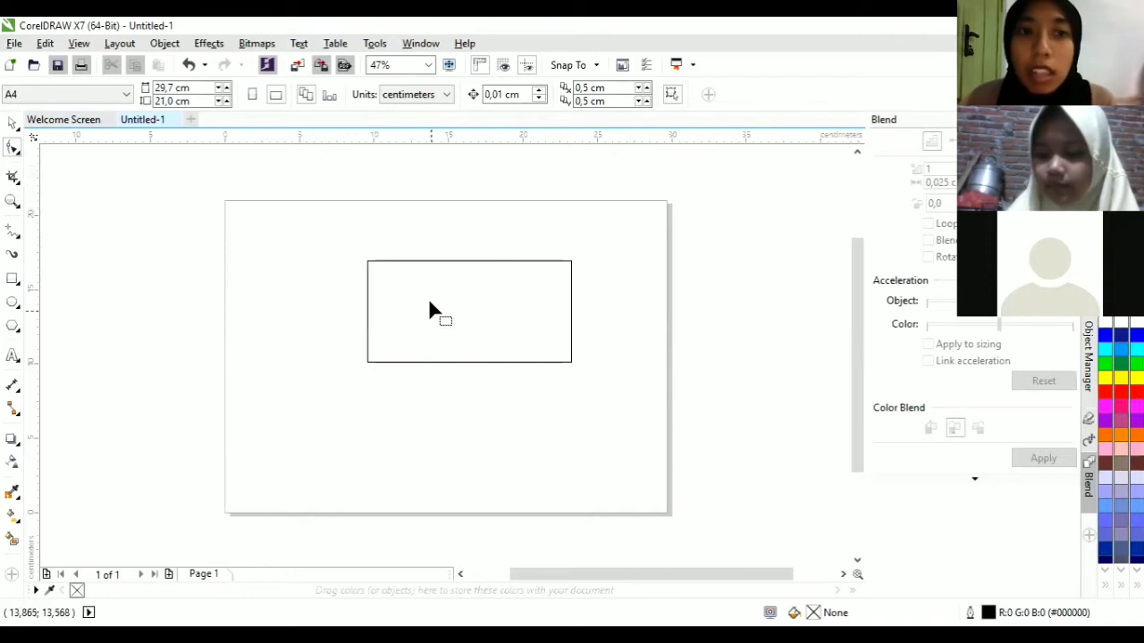
click(411, 262)
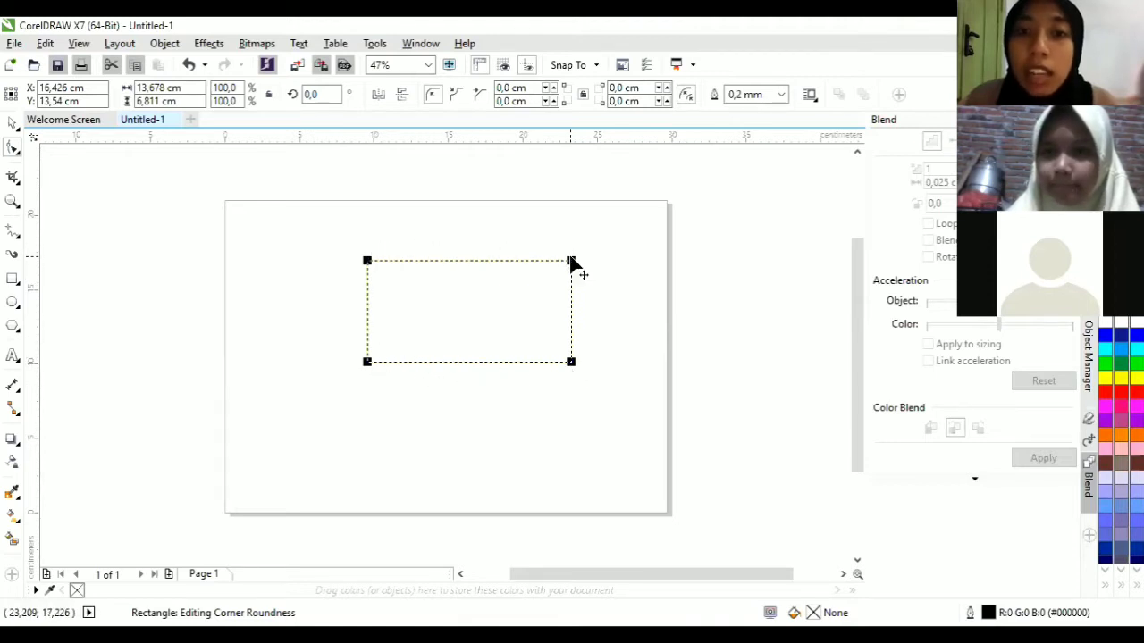
drag(570, 259, 564, 260)
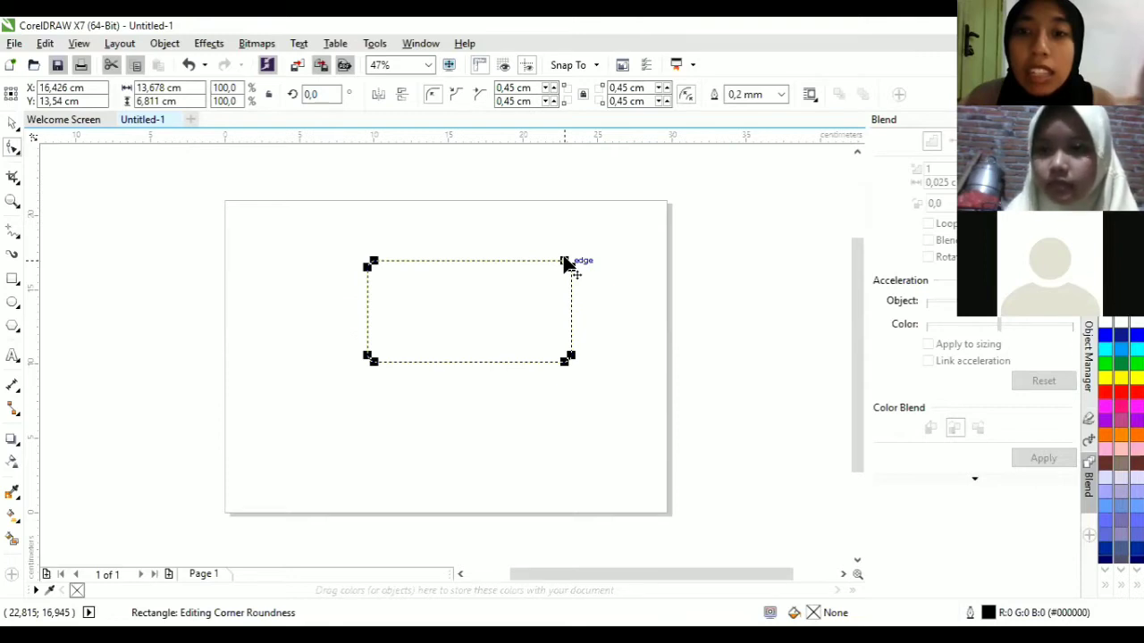
drag(564, 261, 540, 262)
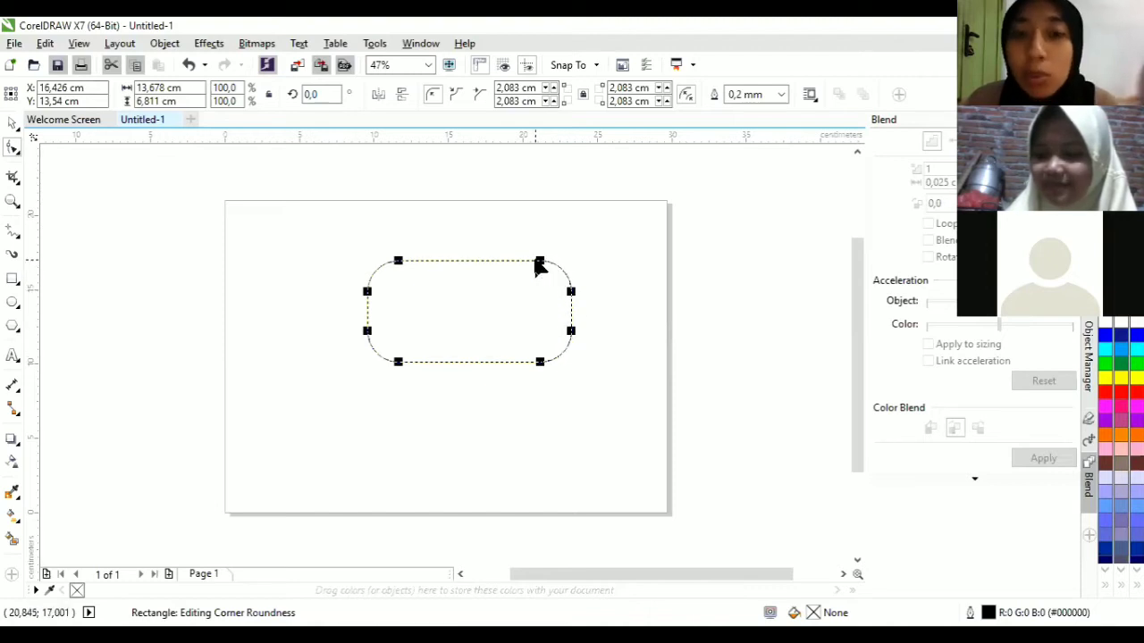
drag(548, 259, 557, 295)
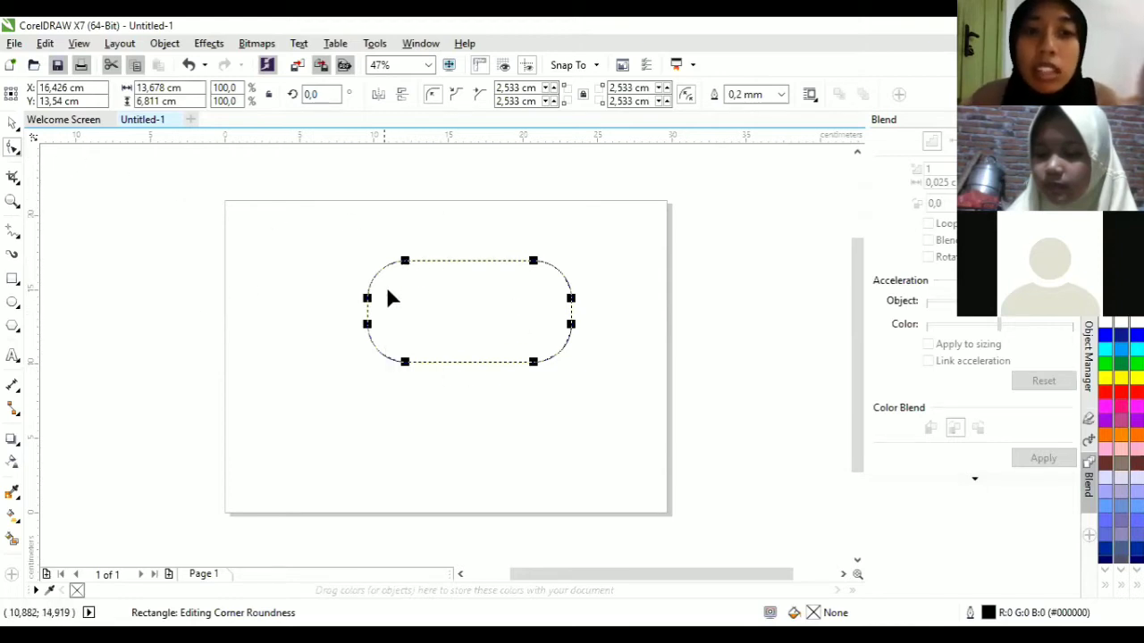
click(11, 125)
click(312, 293)
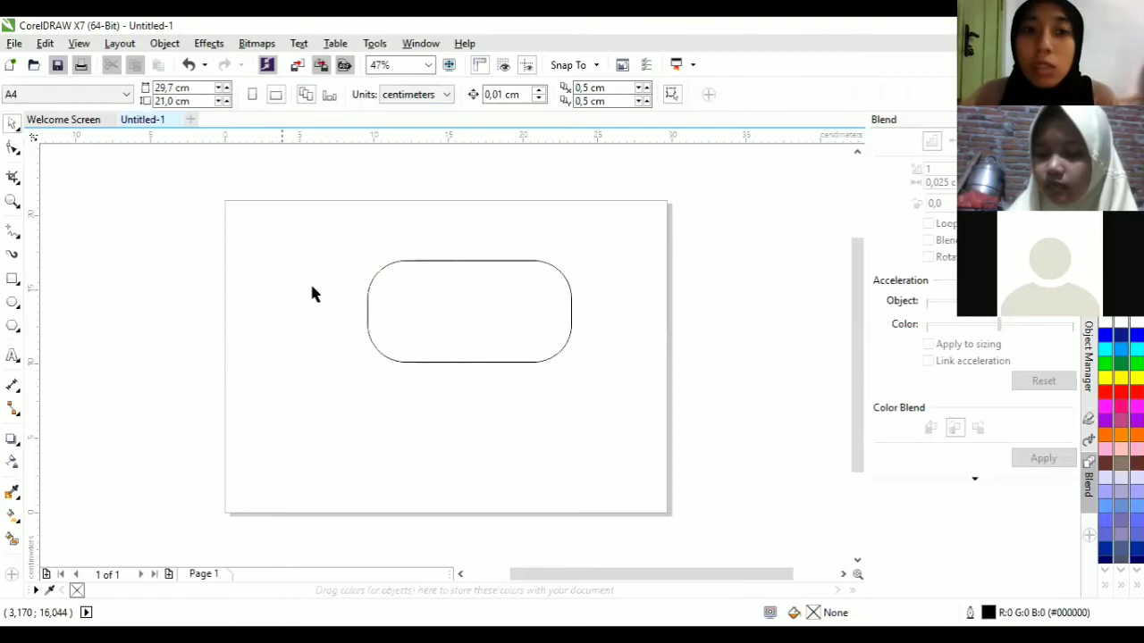
click(366, 302)
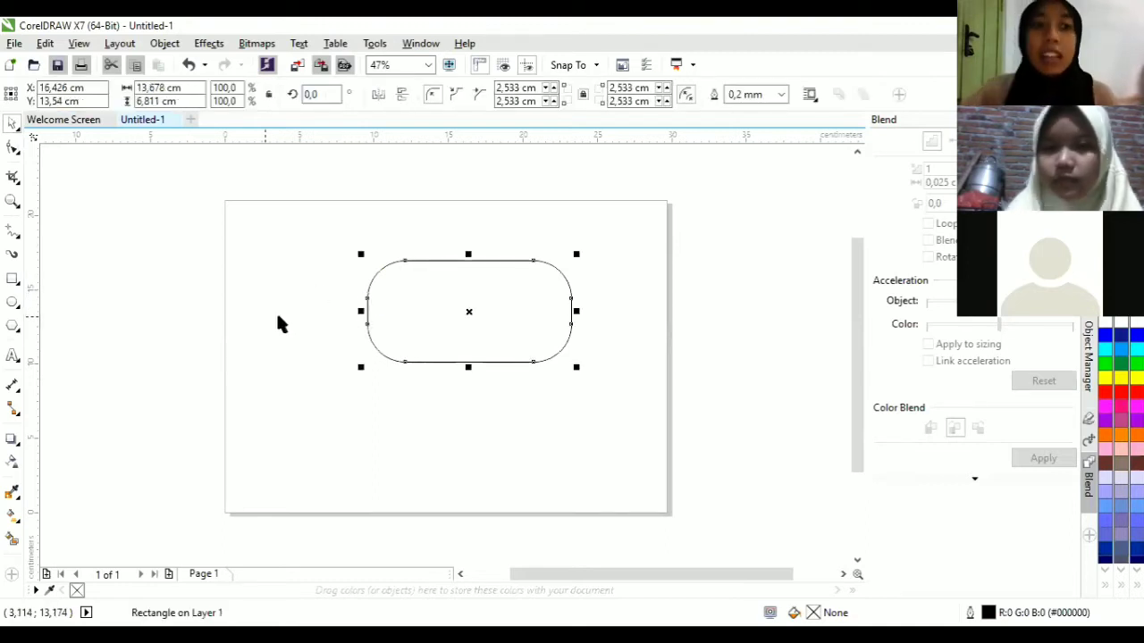
Draw a five-sided polygon about 10.3 cm wide and 10.8 cm high beside the rounded rectangle, overlapping the page's edge.
click(20, 284)
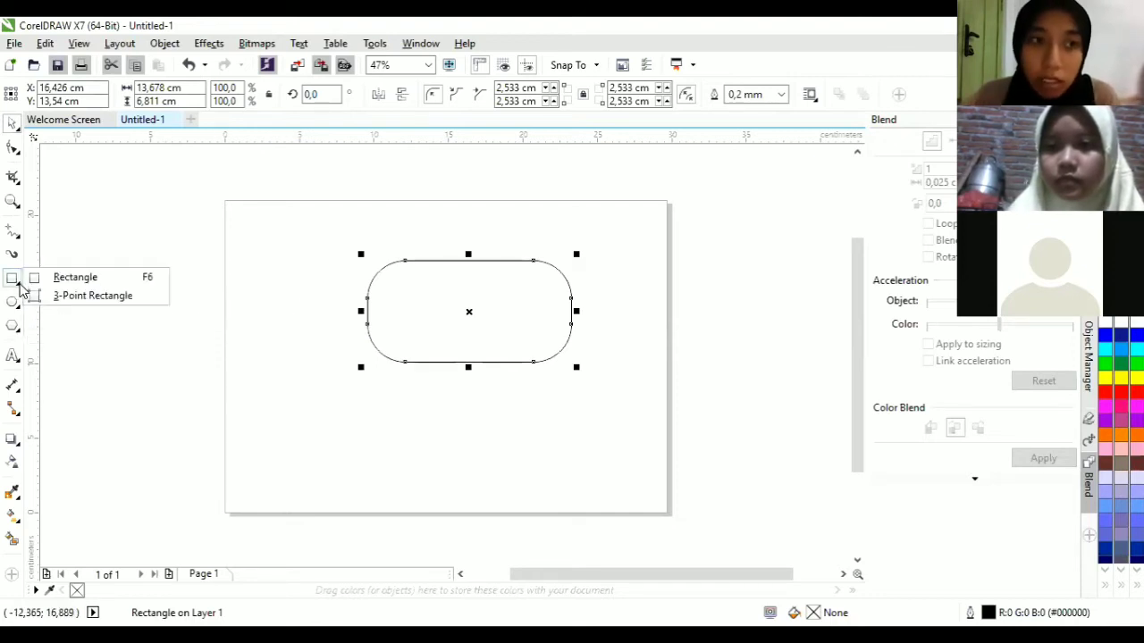
click(18, 330)
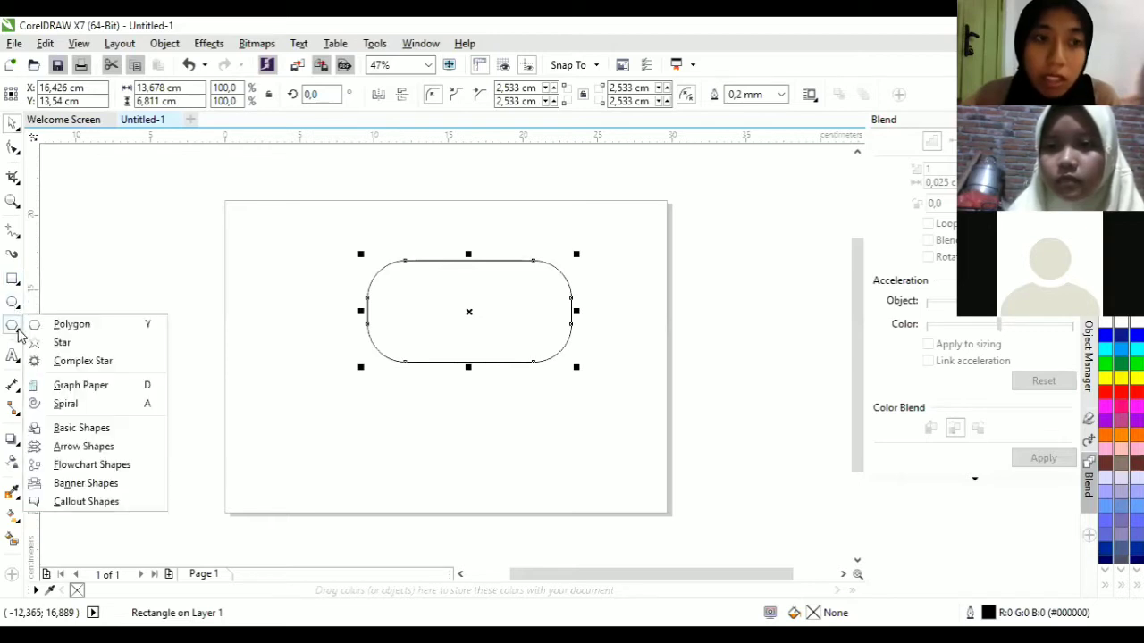
click(42, 328)
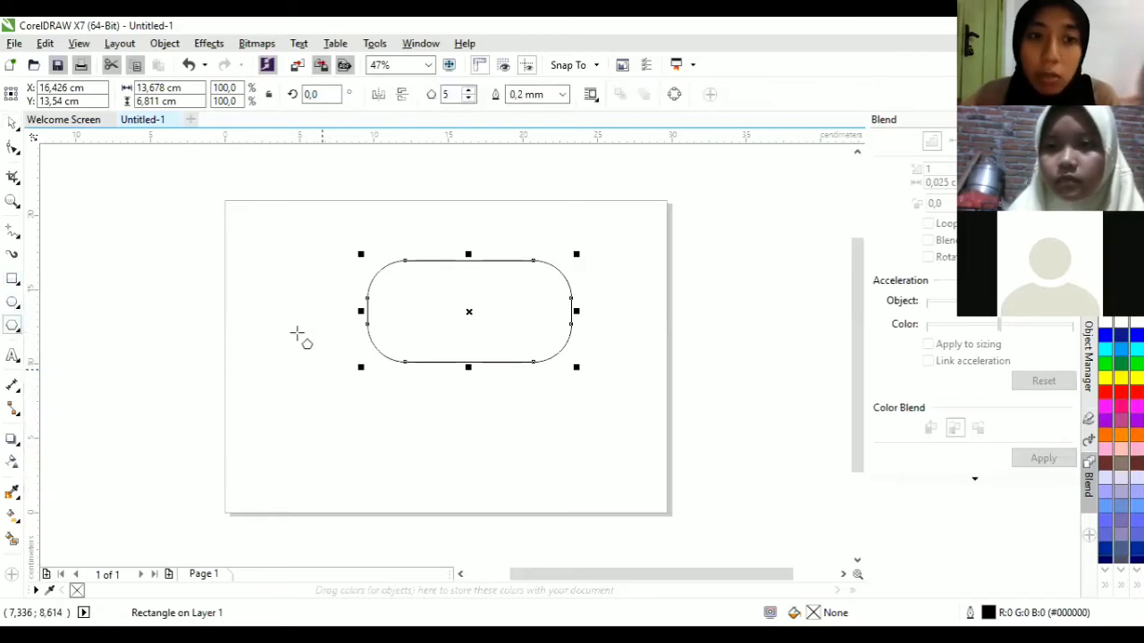
drag(165, 200, 327, 379)
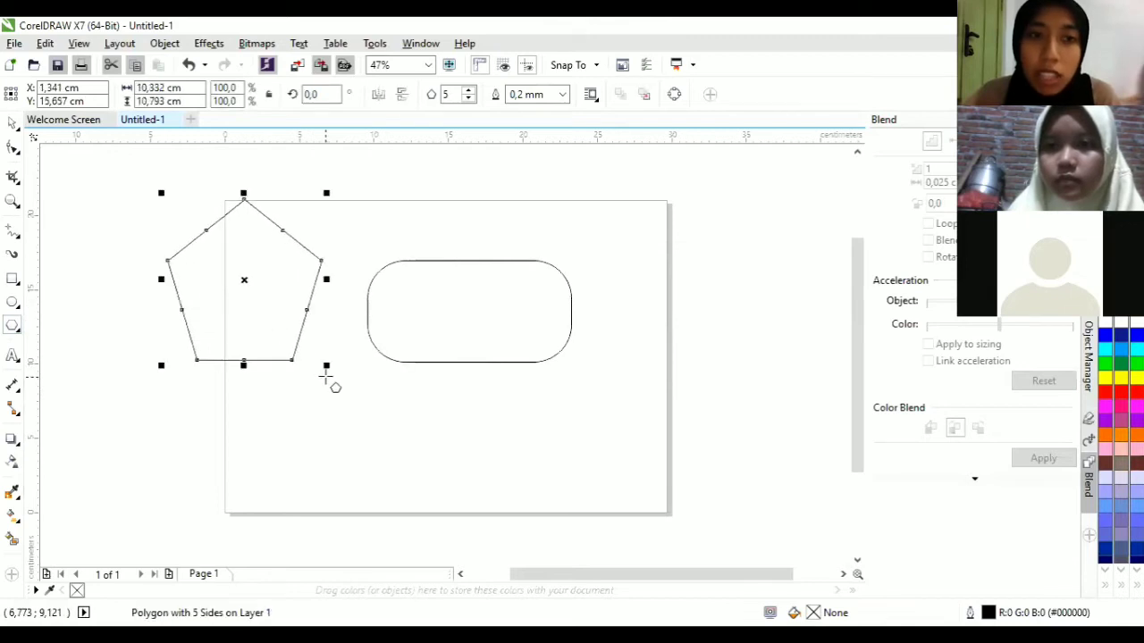
Pull the pentagon's top corner node outward with the Shape tool to reshape it into a five-pointed star.
click(14, 148)
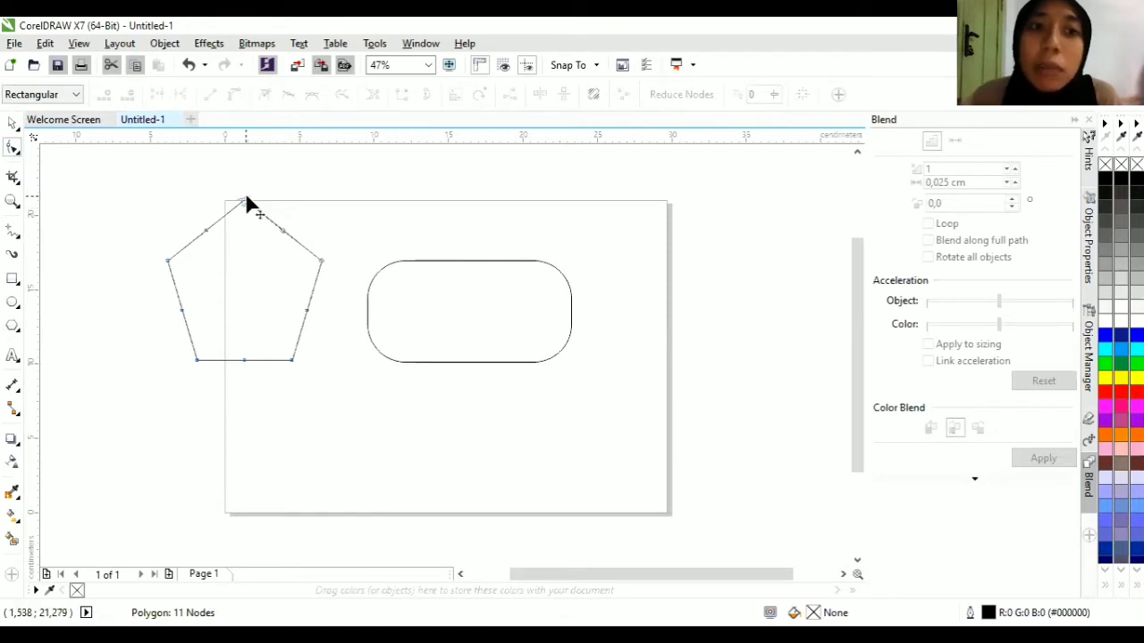
mouse_move(244, 200)
mouse_down()
mouse_move(245, 229)
mouse_move(230, 215)
mouse_move(234, 273)
mouse_move(235, 172)
mouse_move(186, 238)
mouse_move(223, 319)
mouse_move(242, 296)
mouse_move(250, 220)
mouse_up()
scroll(219, 179, up, 2)
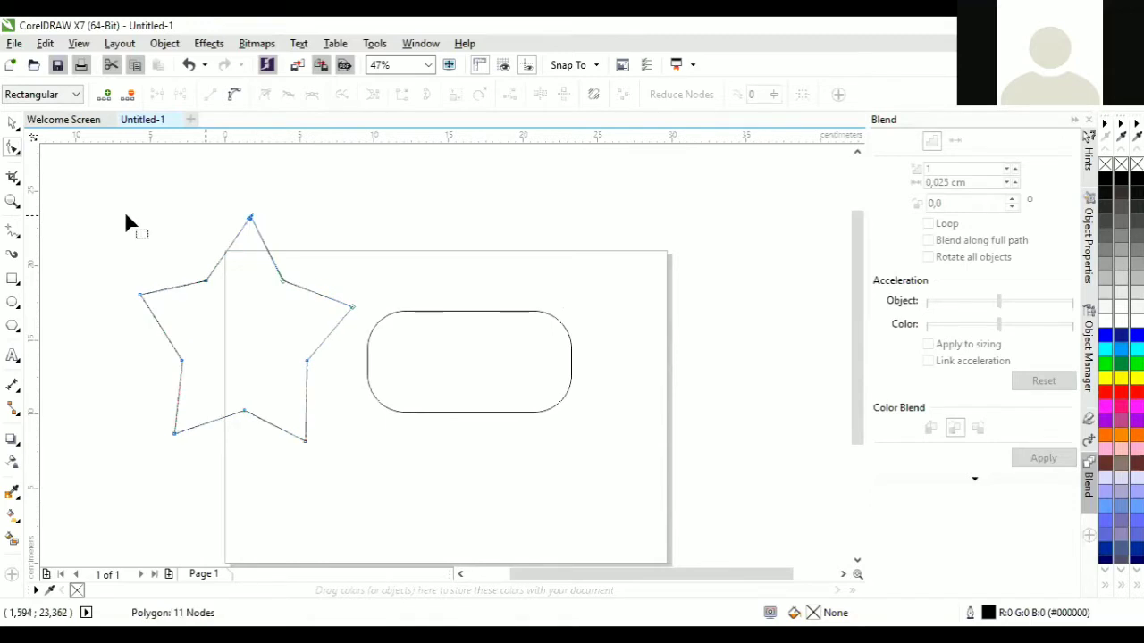
Move the star slightly up and toward the page, centring it at about X 3.4 cm, Y 18.2 cm.
click(13, 122)
click(212, 174)
click(231, 328)
drag(231, 328, 260, 292)
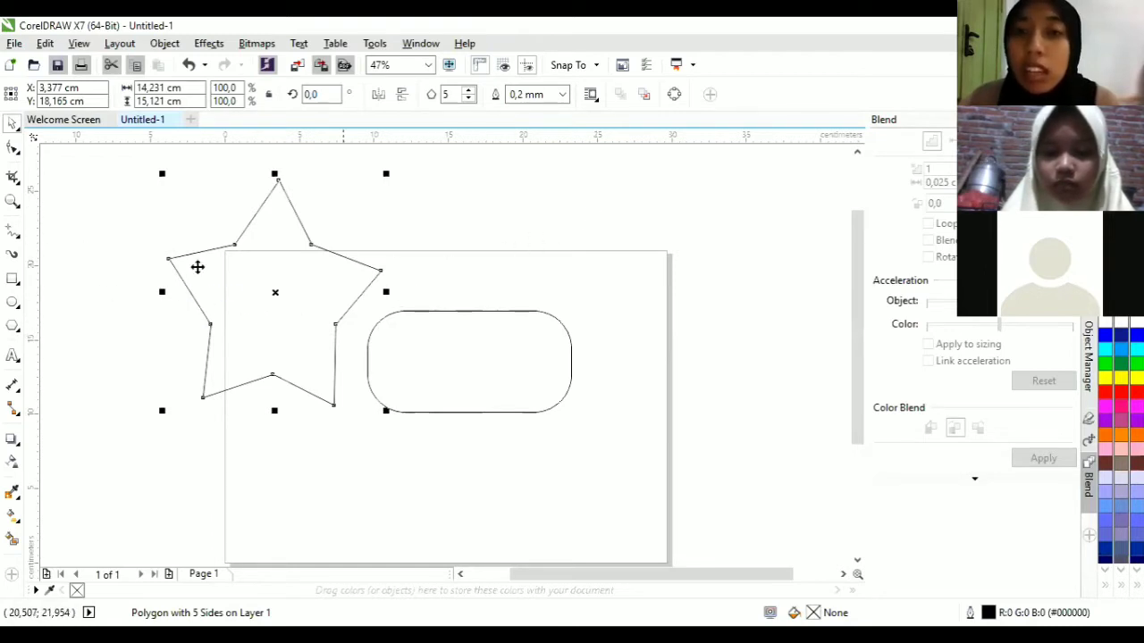
Draw a closed downward-pointing triangle about 11.8 by 6.5 cm from 2-point lines above the rounded rectangle.
click(13, 231)
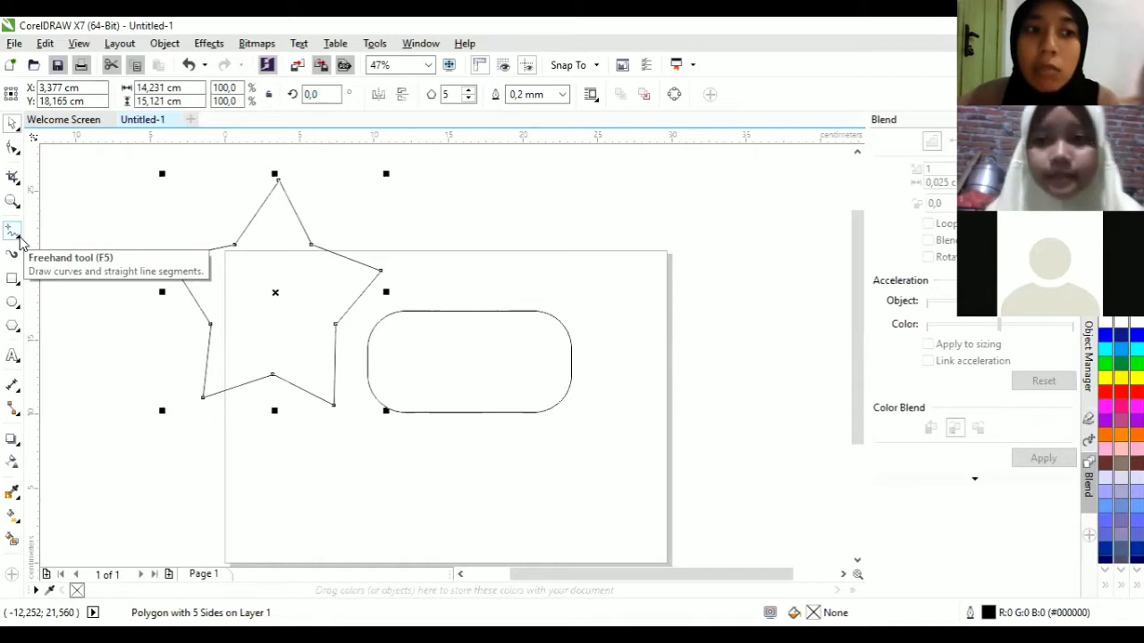
click(17, 235)
click(76, 249)
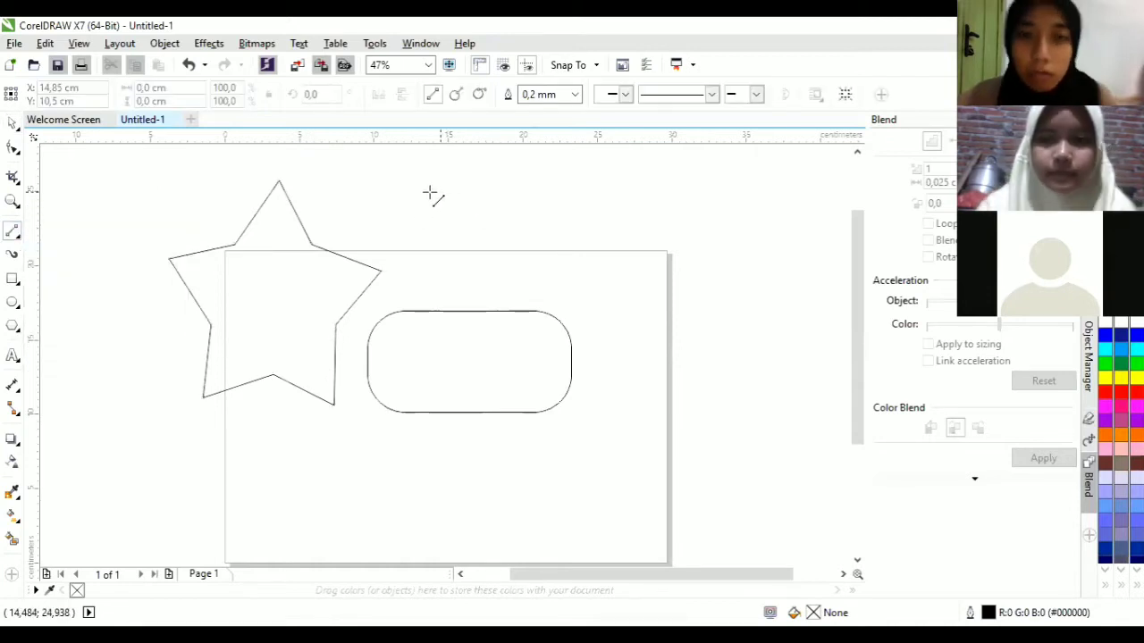
mouse_move(372, 207)
mouse_down()
mouse_move(493, 258)
mouse_move(549, 204)
mouse_move(474, 301)
mouse_move(407, 207)
mouse_move(373, 208)
mouse_up()
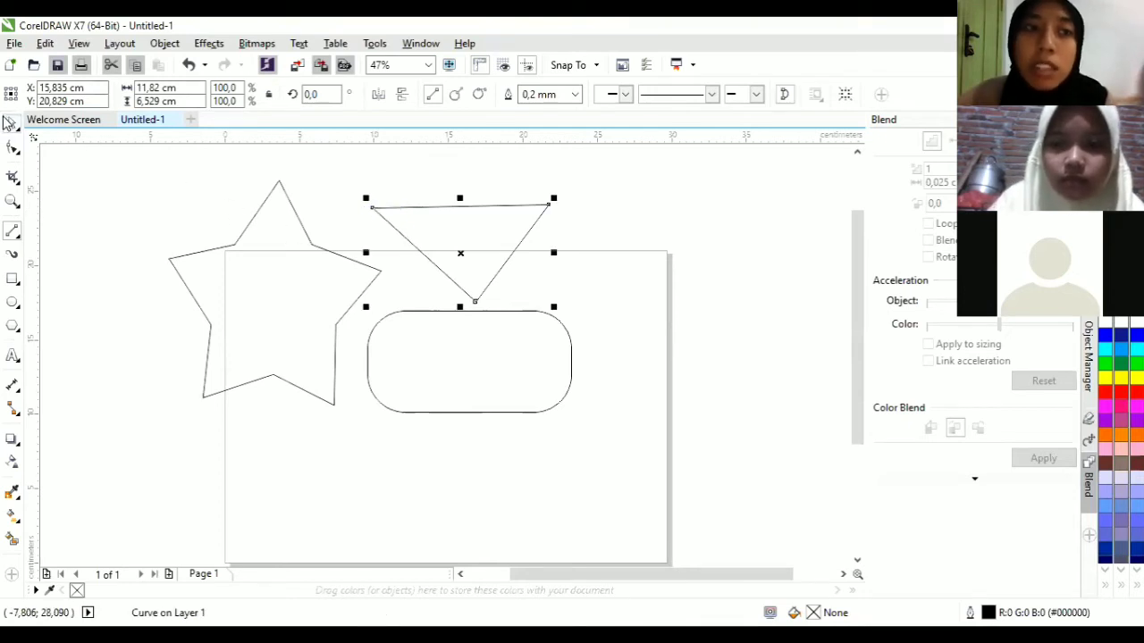
Reshape the triangle by shifting its lowest node sideways and slightly down onto the rounded rectangle's upper edge.
click(13, 149)
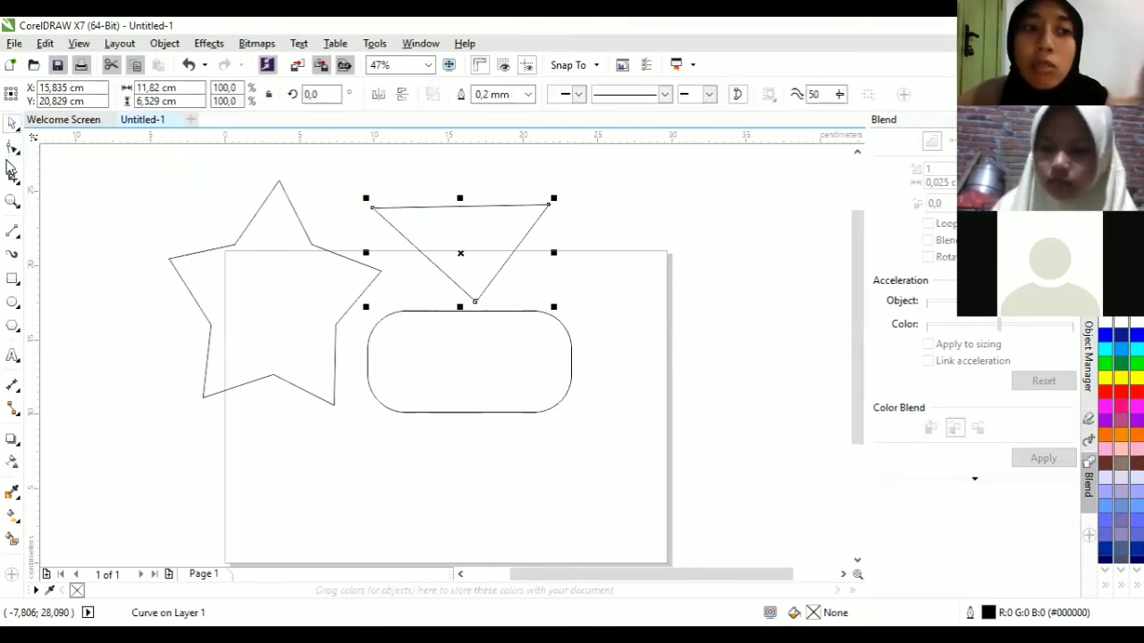
mouse_move(377, 205)
mouse_down()
mouse_move(427, 242)
mouse_move(426, 178)
mouse_move(373, 208)
mouse_up()
drag(478, 302, 517, 310)
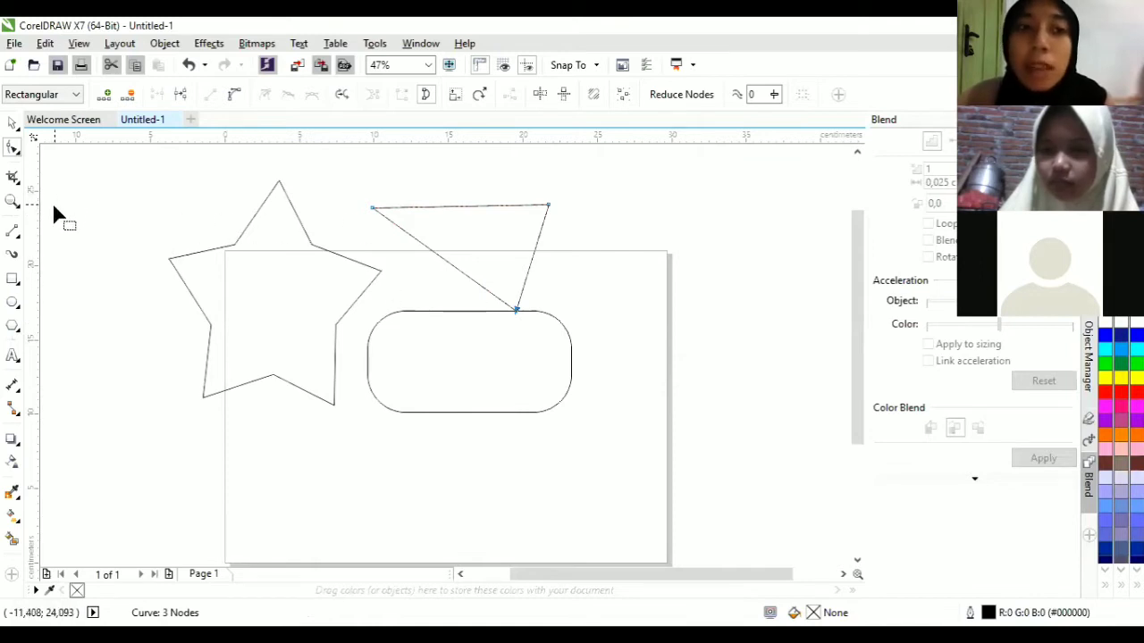
click(12, 123)
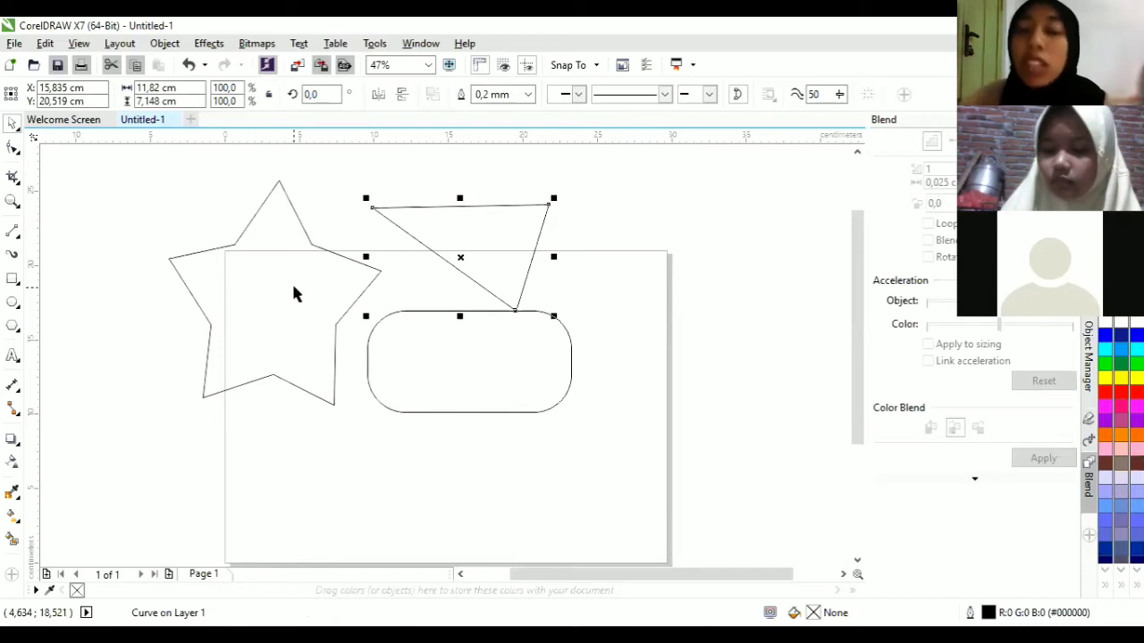
click(12, 178)
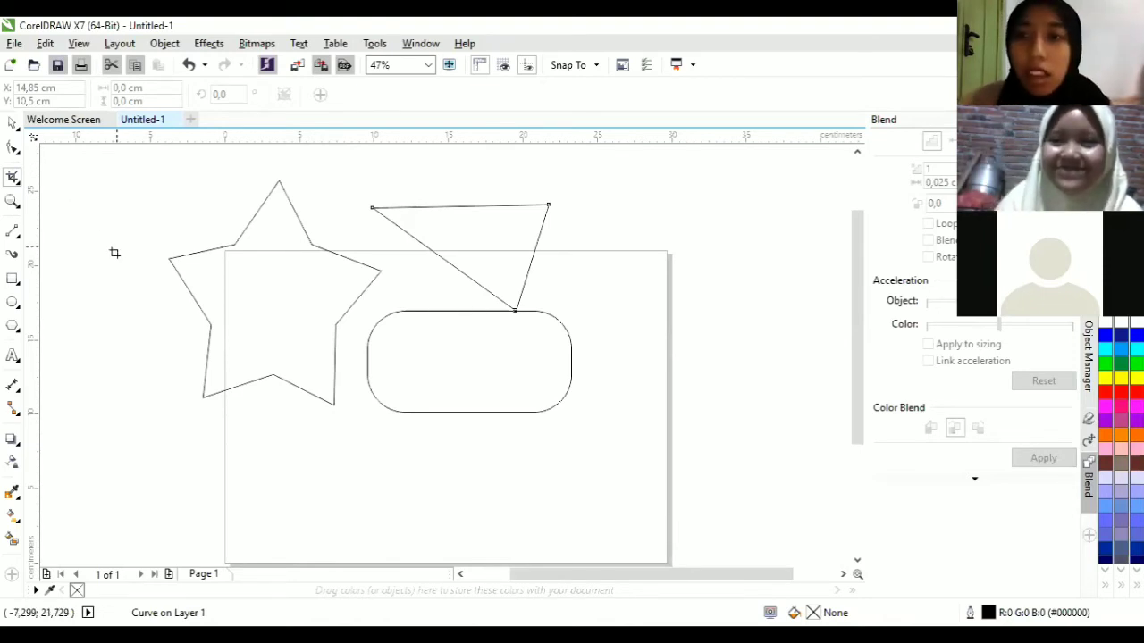
click(27, 176)
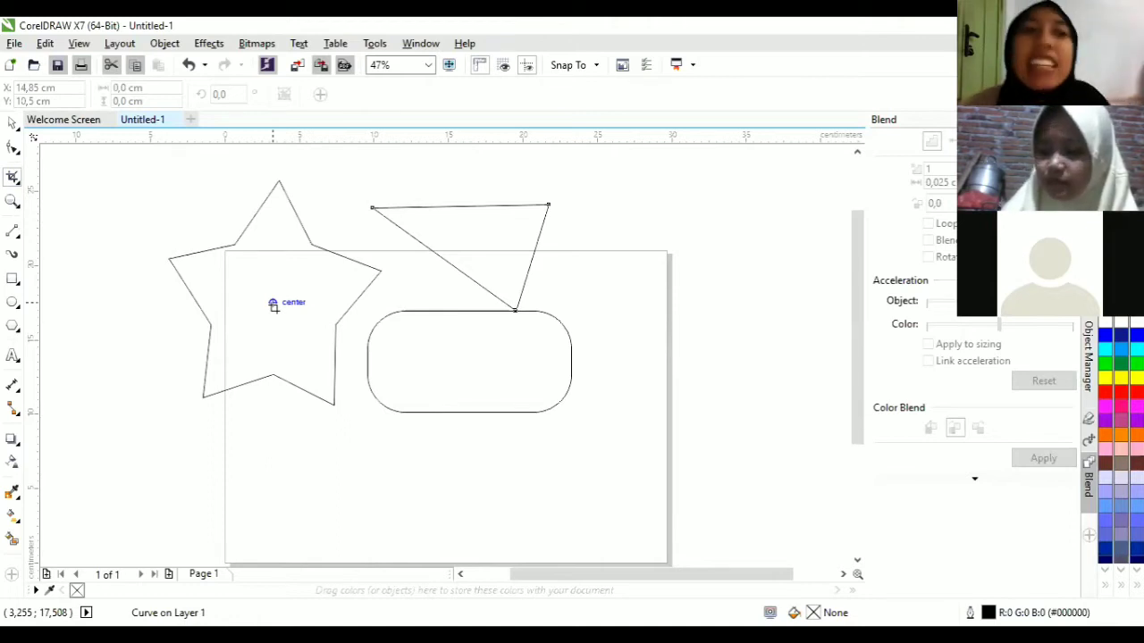
click(13, 204)
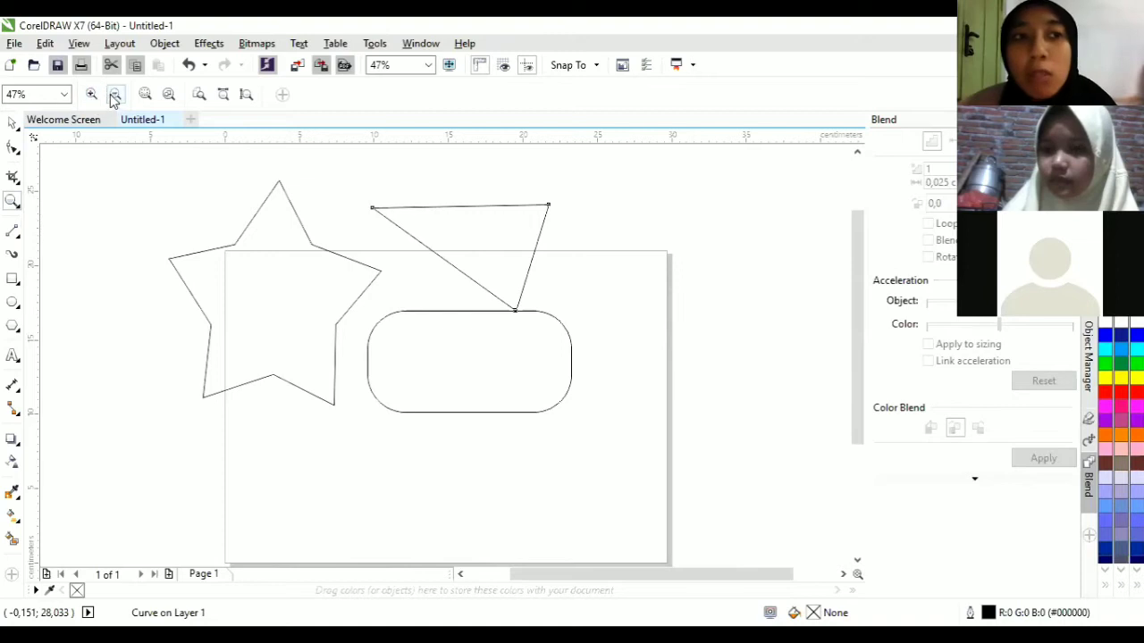
Try drawing a wavy freehand curve about 22.3 by 10.5 cm below the rounded rectangle, and undo it.
click(21, 240)
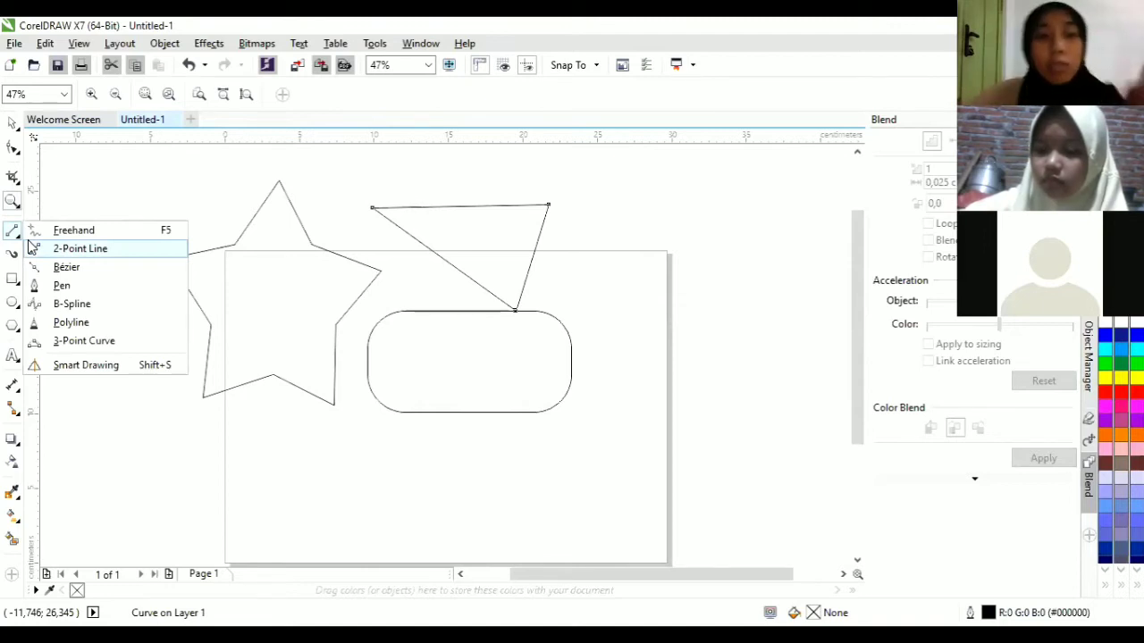
click(96, 235)
mouse_move(318, 464)
mouse_down()
mouse_move(421, 485)
mouse_move(474, 524)
mouse_move(605, 482)
mouse_move(632, 391)
mouse_up()
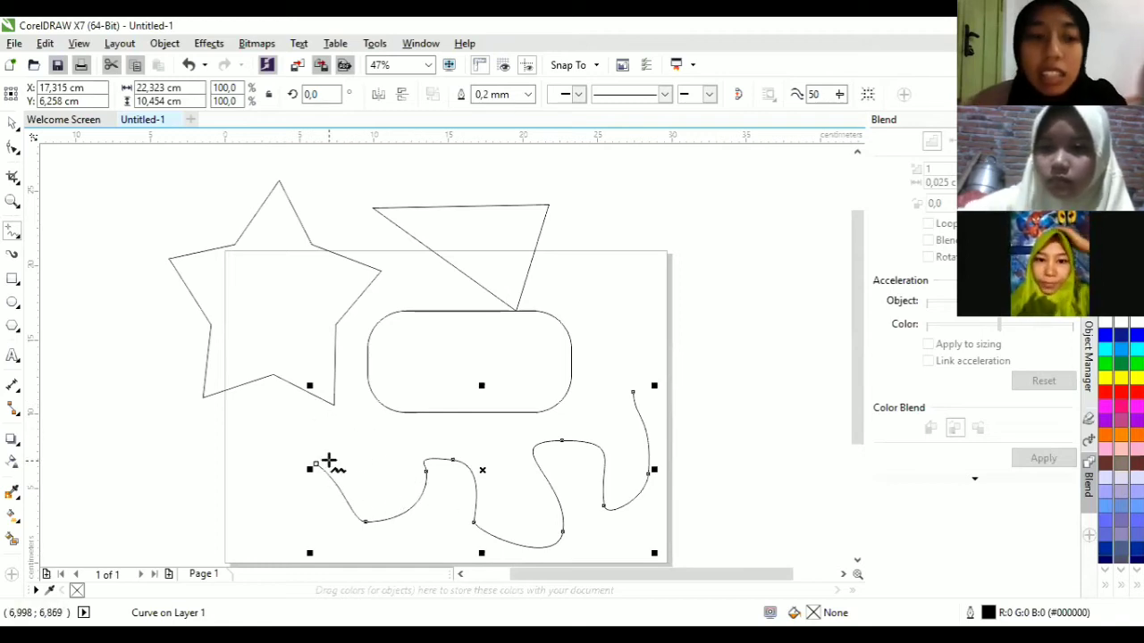
key(ctrl+z)
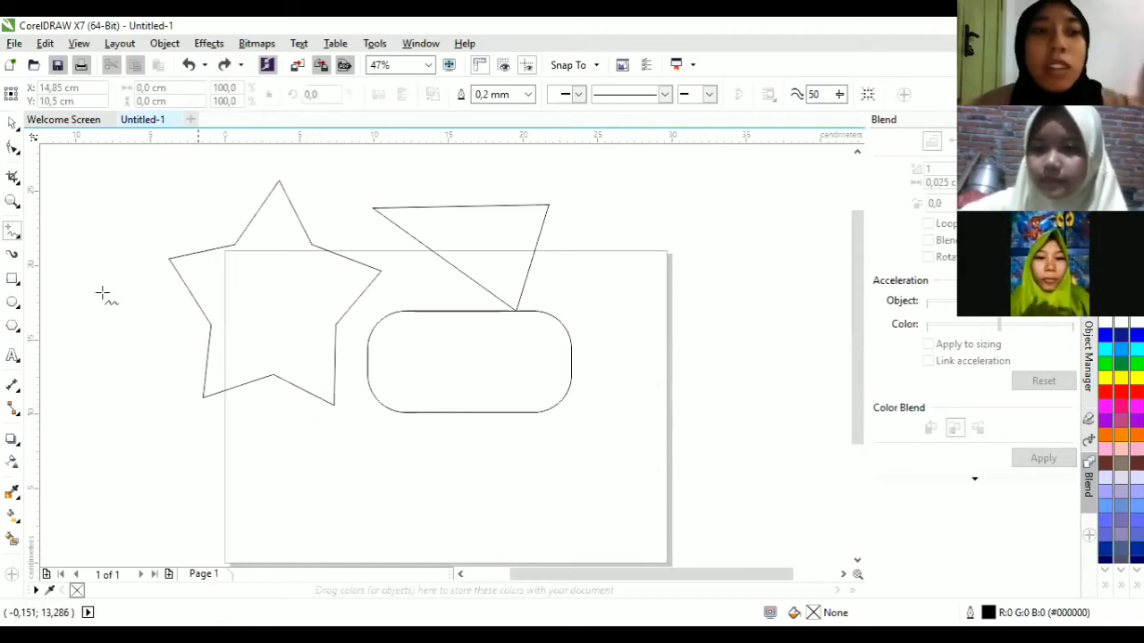
Draw a wavy freehand curve about 18.9 cm wide and 5.2 cm high below the rounded rectangle.
click(13, 233)
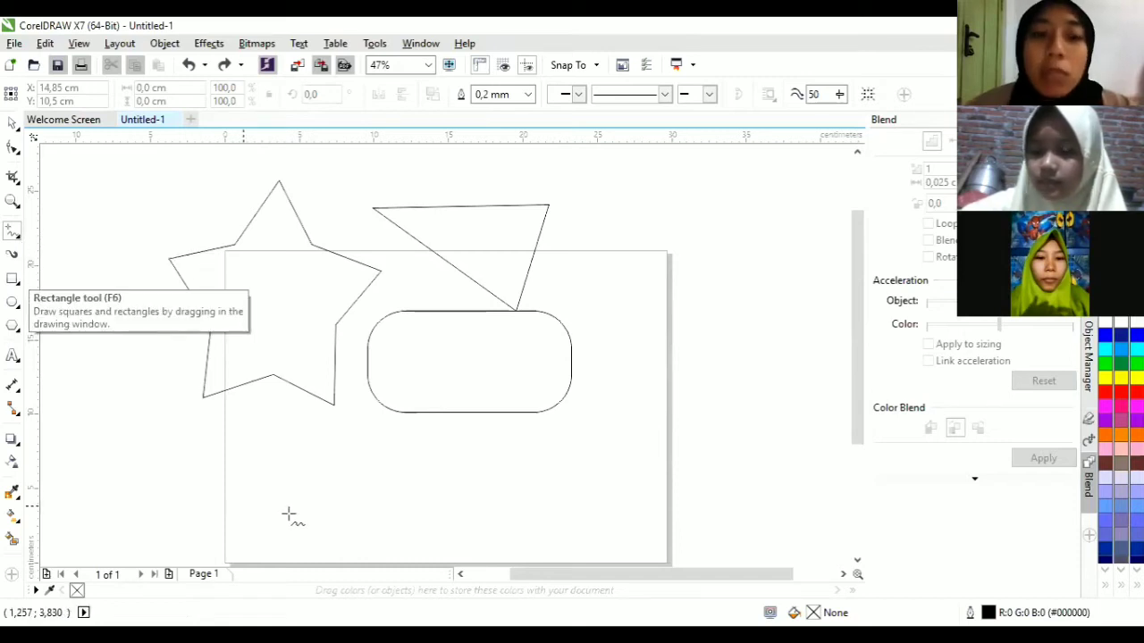
click(18, 237)
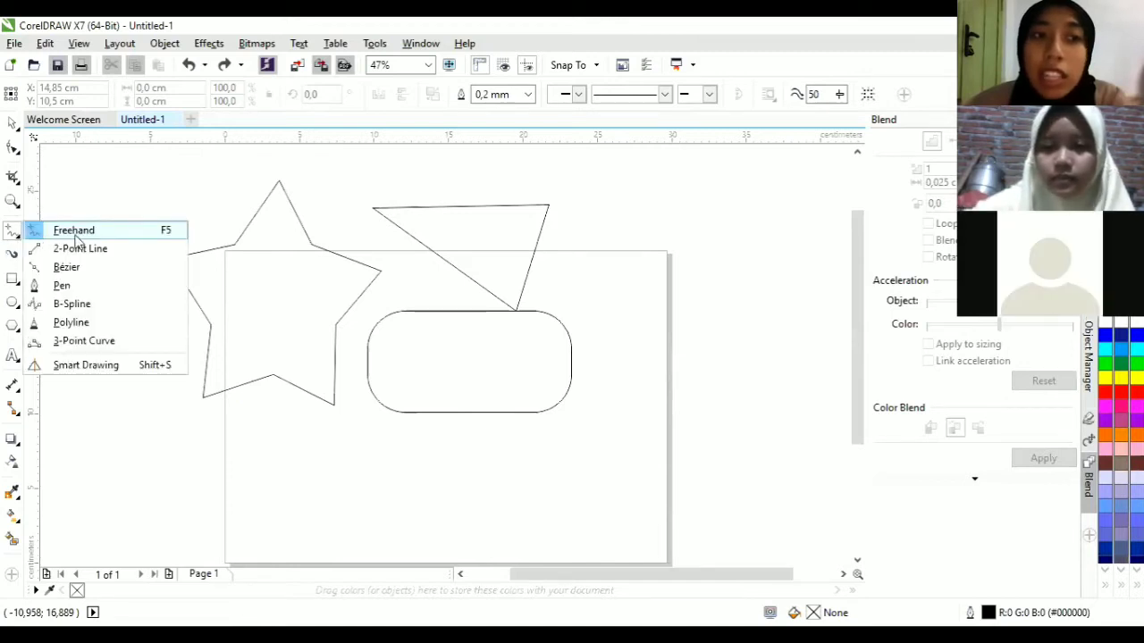
click(334, 484)
mouse_move(307, 443)
mouse_down()
mouse_move(380, 517)
mouse_move(411, 500)
mouse_move(435, 455)
mouse_move(501, 473)
mouse_move(532, 514)
mouse_move(581, 488)
mouse_up()
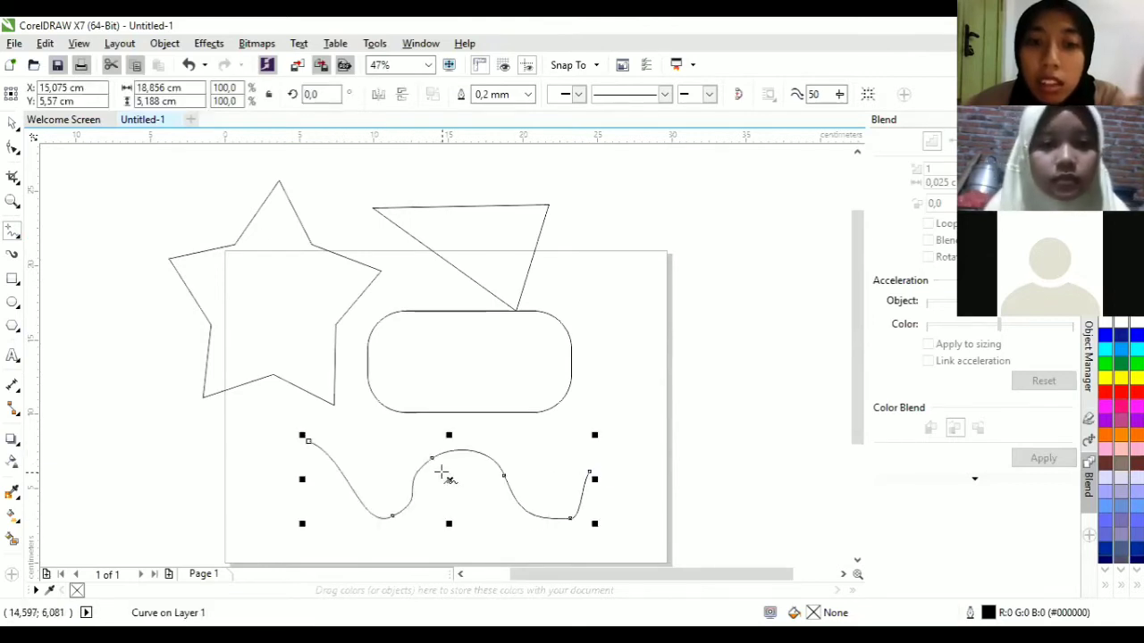
Draw a second freehand wave about 11.3 by 3.8 cm between the rounded rectangle and the first curve, and examine it up close.
scroll(440, 474, up, 2)
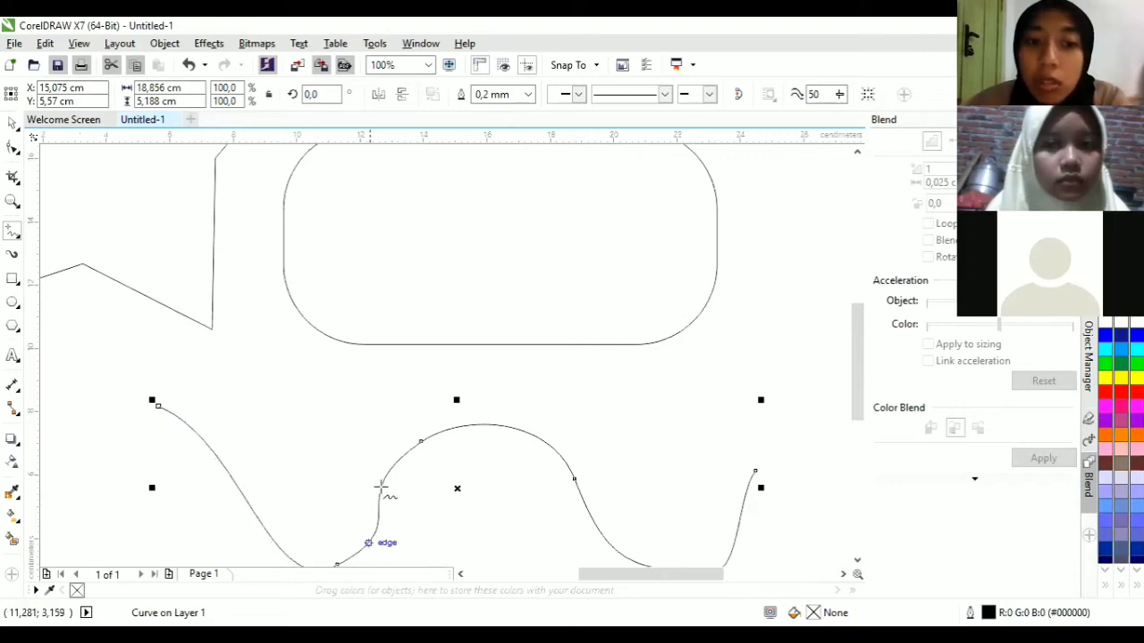
mouse_move(334, 383)
mouse_down()
mouse_move(459, 393)
mouse_move(499, 380)
mouse_move(553, 402)
mouse_move(630, 382)
mouse_move(638, 399)
mouse_move(644, 380)
mouse_move(691, 485)
mouse_move(662, 489)
mouse_move(638, 471)
mouse_up()
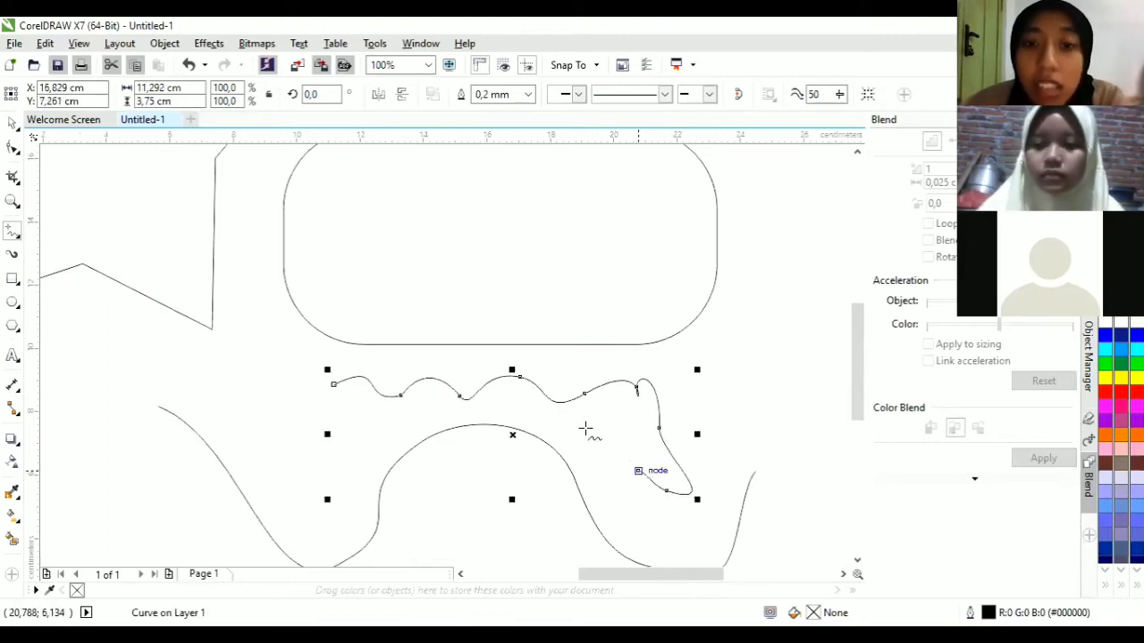
scroll(473, 435, up, 2)
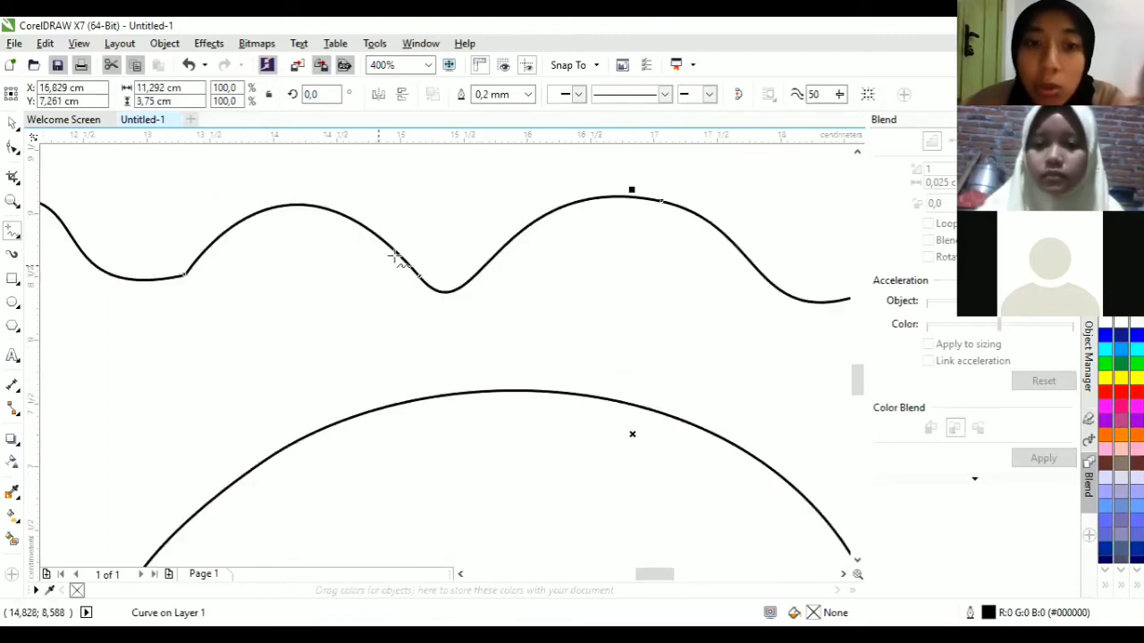
Draw an open freehand curve about 20.1 by 6.5 cm across the page's lower edge, doubling back near its starting point.
scroll(527, 268, down, 3)
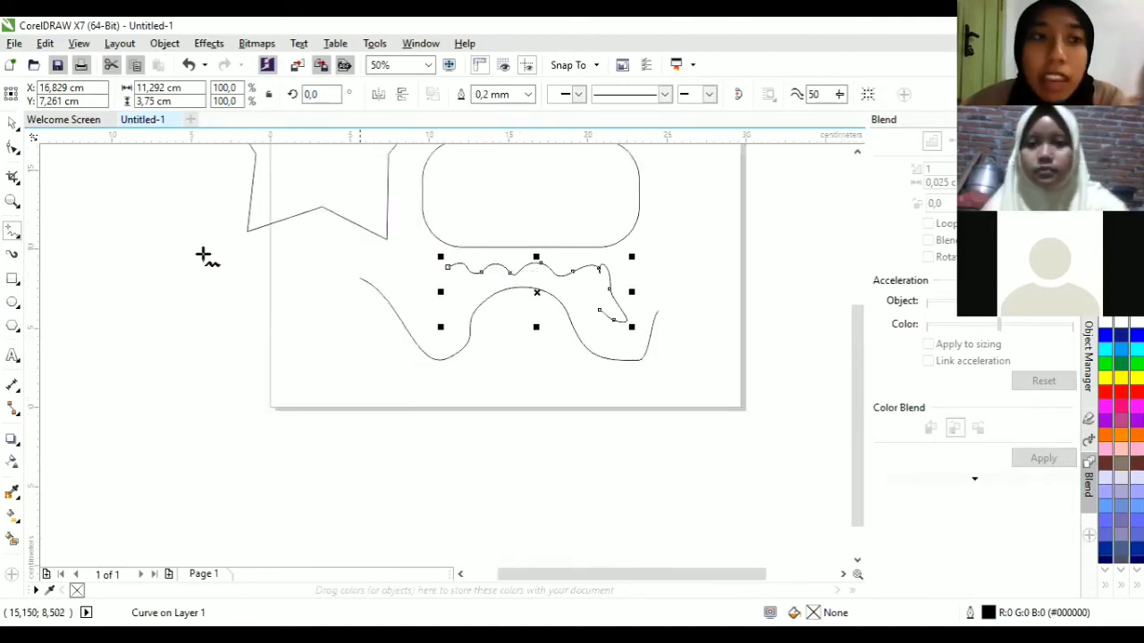
click(19, 240)
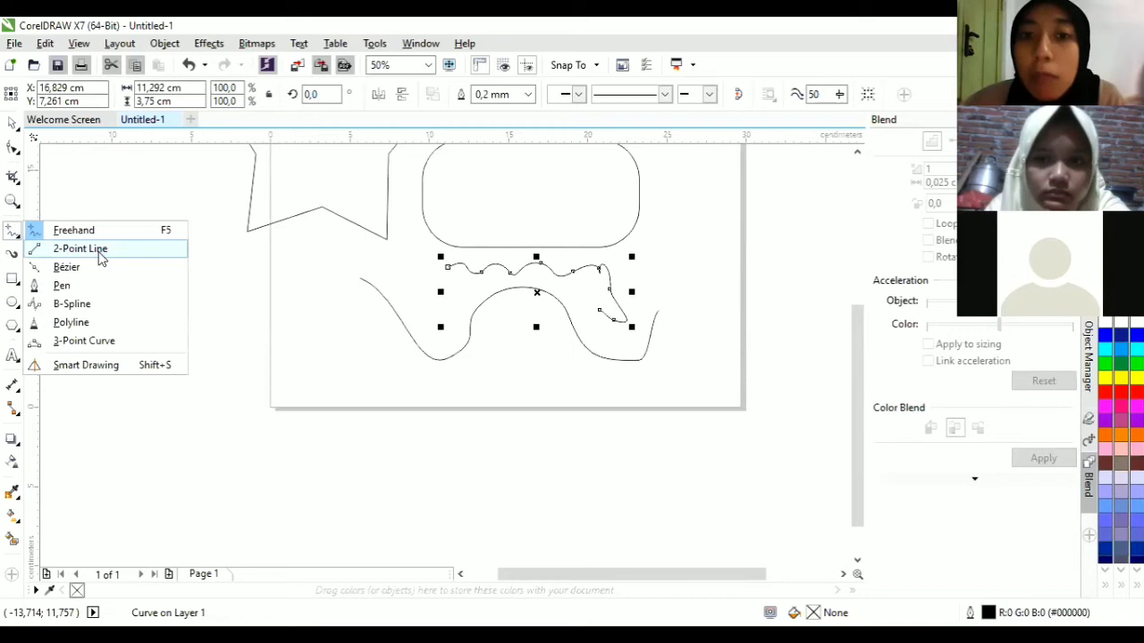
click(322, 392)
mouse_move(319, 394)
mouse_down()
mouse_move(362, 382)
mouse_move(448, 452)
mouse_move(507, 453)
mouse_move(549, 419)
mouse_move(600, 436)
mouse_move(637, 471)
mouse_move(479, 477)
mouse_move(340, 442)
mouse_up()
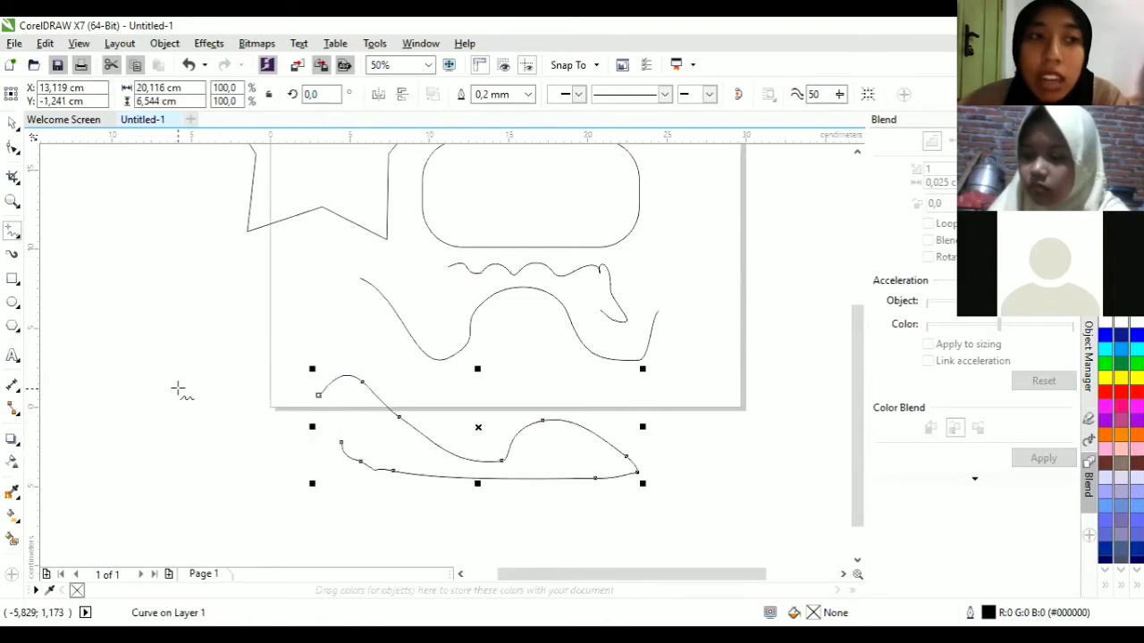
Draw an open, rounded freehand loop about 3.3 by 3.7 cm outside the page, leaving a gap between its ends.
click(18, 238)
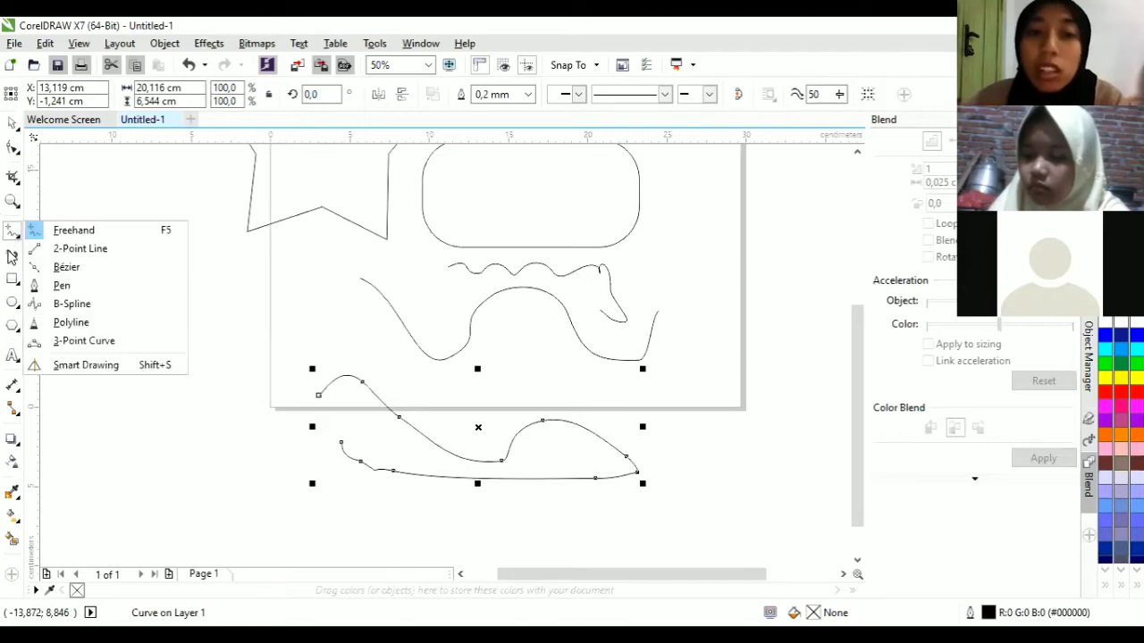
click(63, 231)
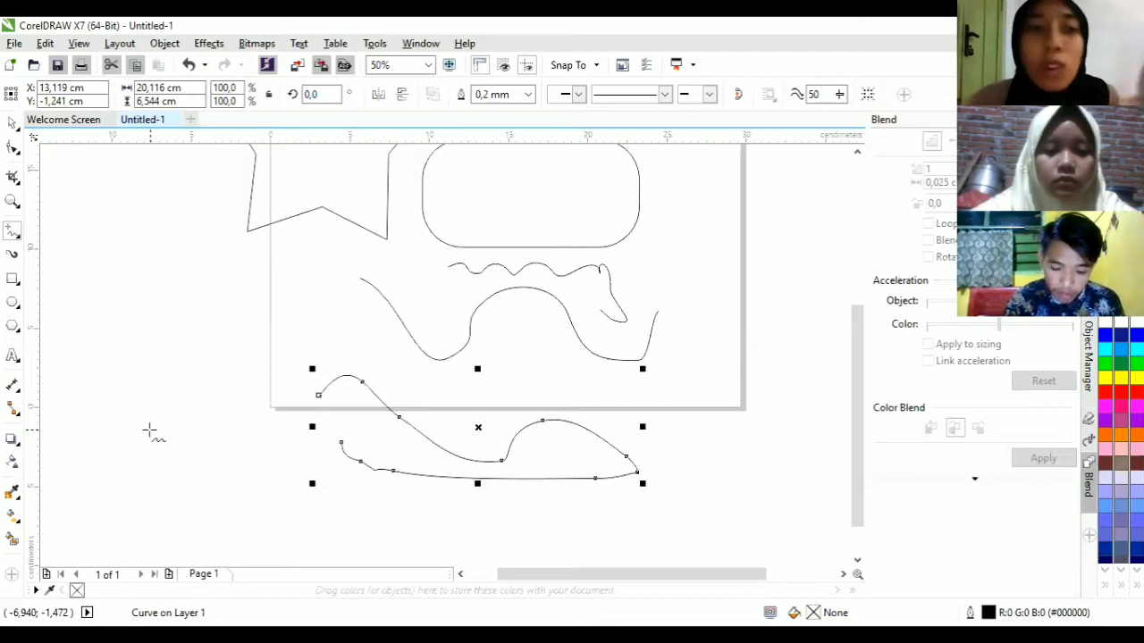
mouse_move(174, 308)
mouse_down()
mouse_move(212, 299)
mouse_move(219, 323)
mouse_move(213, 343)
mouse_move(171, 321)
mouse_up()
scroll(172, 322, up, 4)
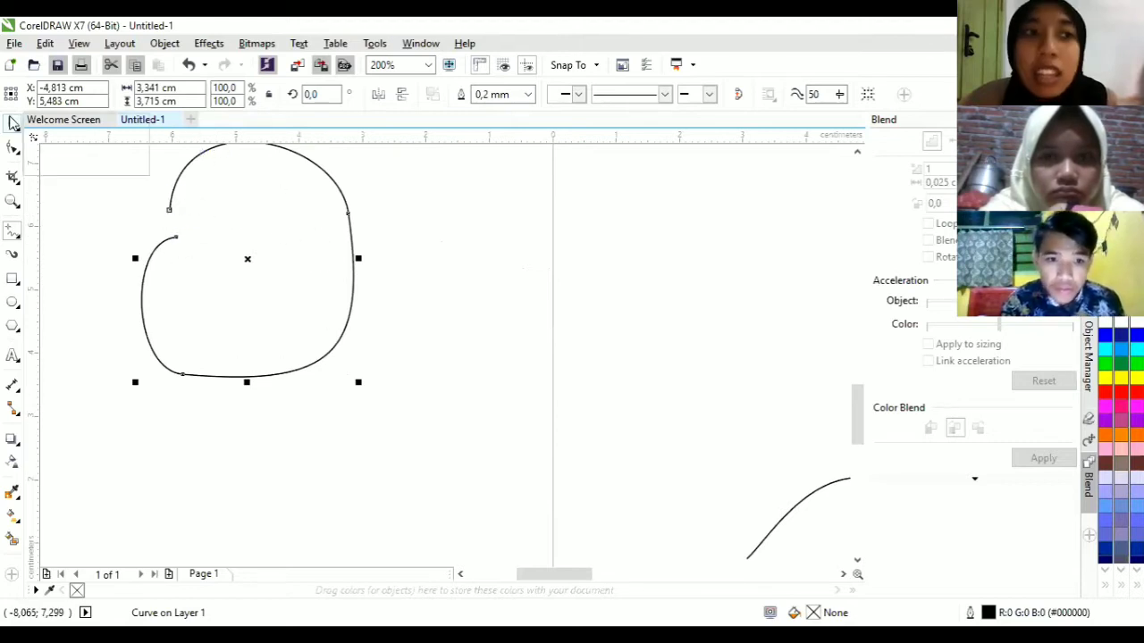
Apply a brown #663333 fill to the open loop, replace it with light lavender #CCCCFF, and deselect the loop.
double_click(232, 290)
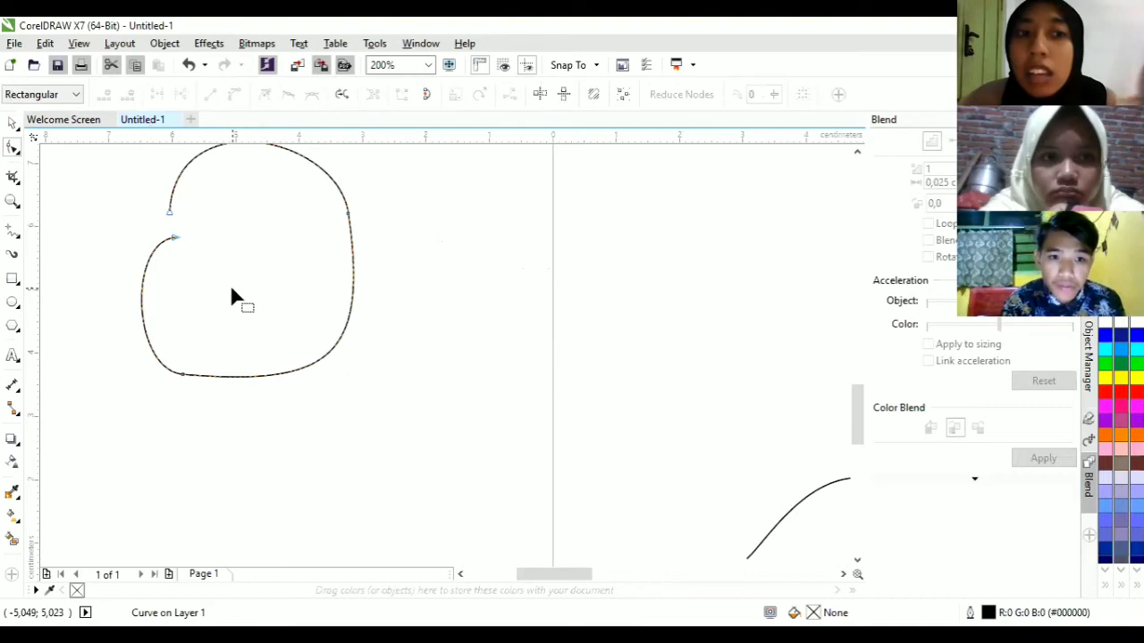
click(12, 121)
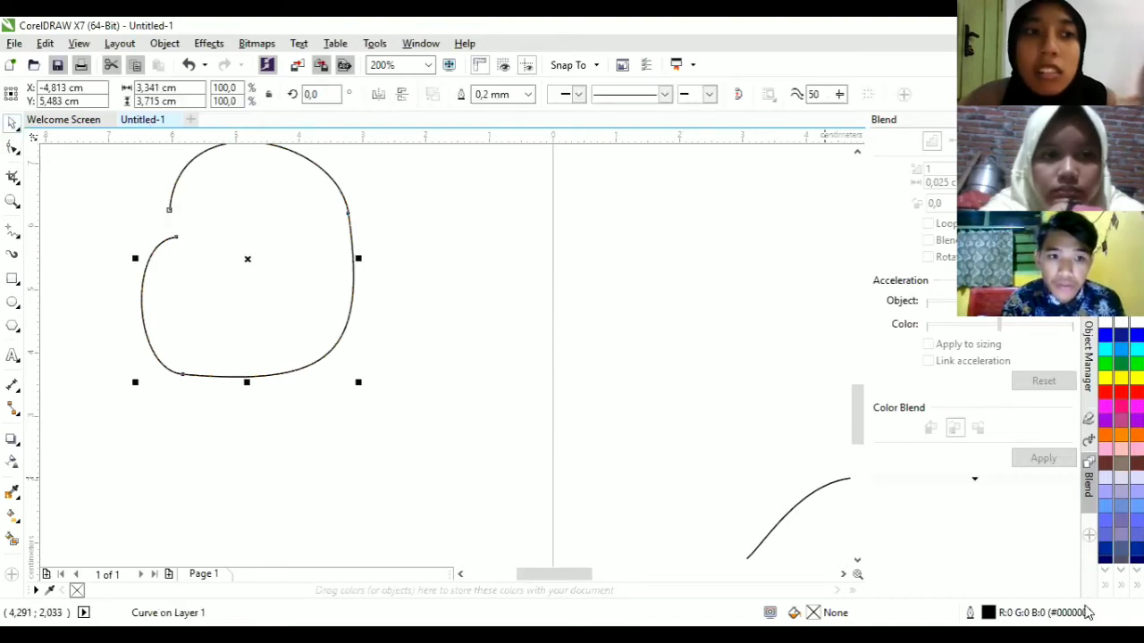
click(1106, 464)
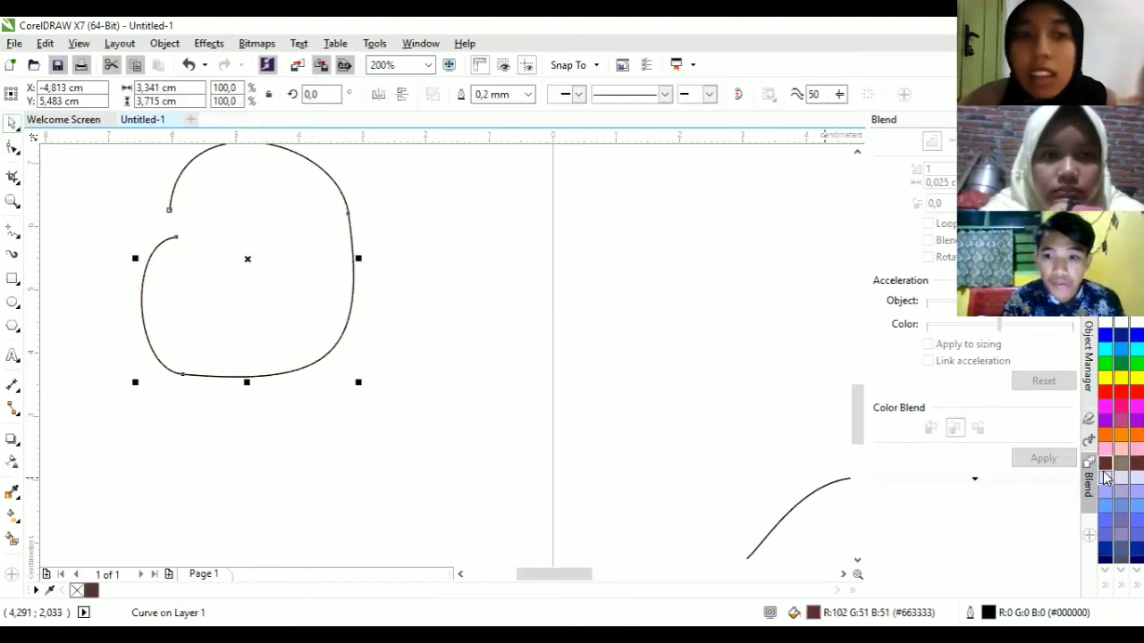
click(1105, 478)
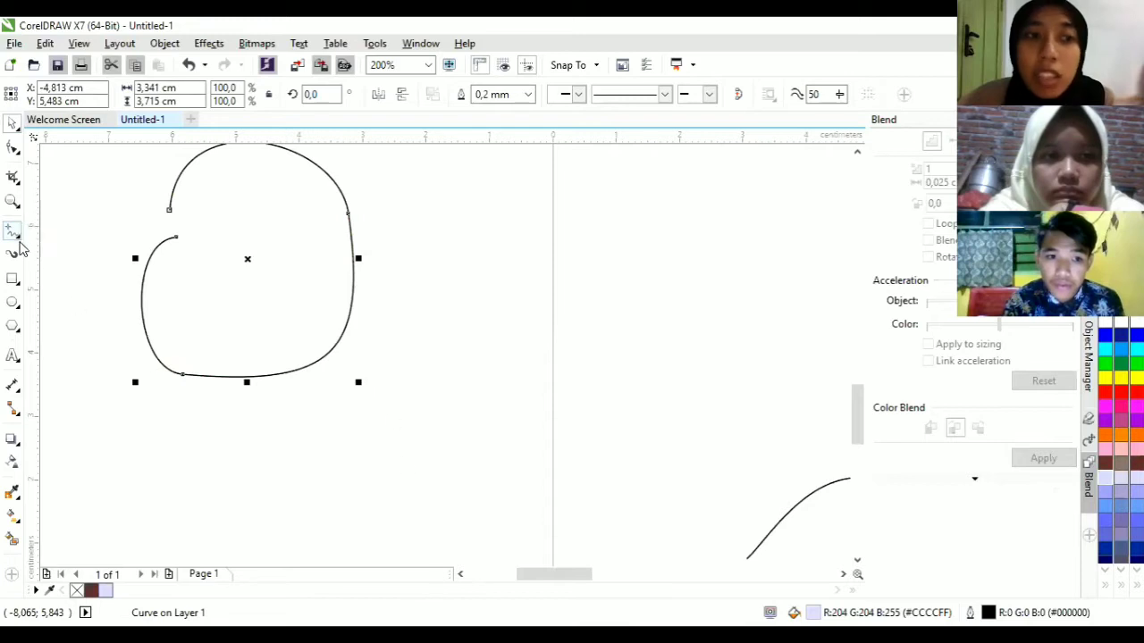
click(414, 418)
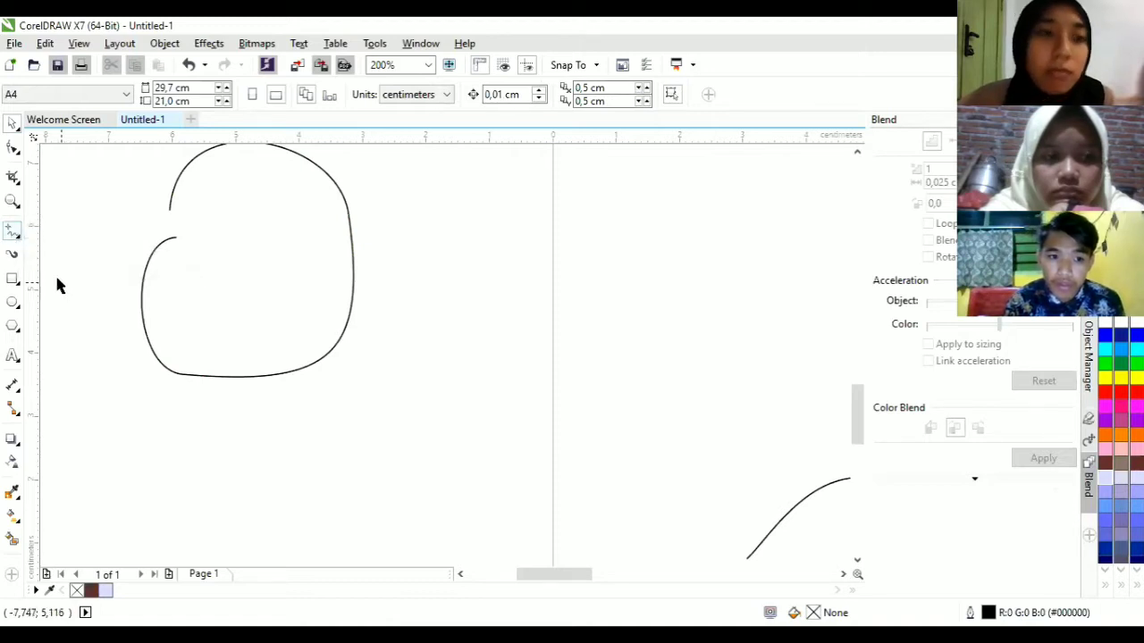
Draw a closed, roundish freehand shape about 1.9 by 1.8 cm below the open loop, and check where its ends join.
click(19, 236)
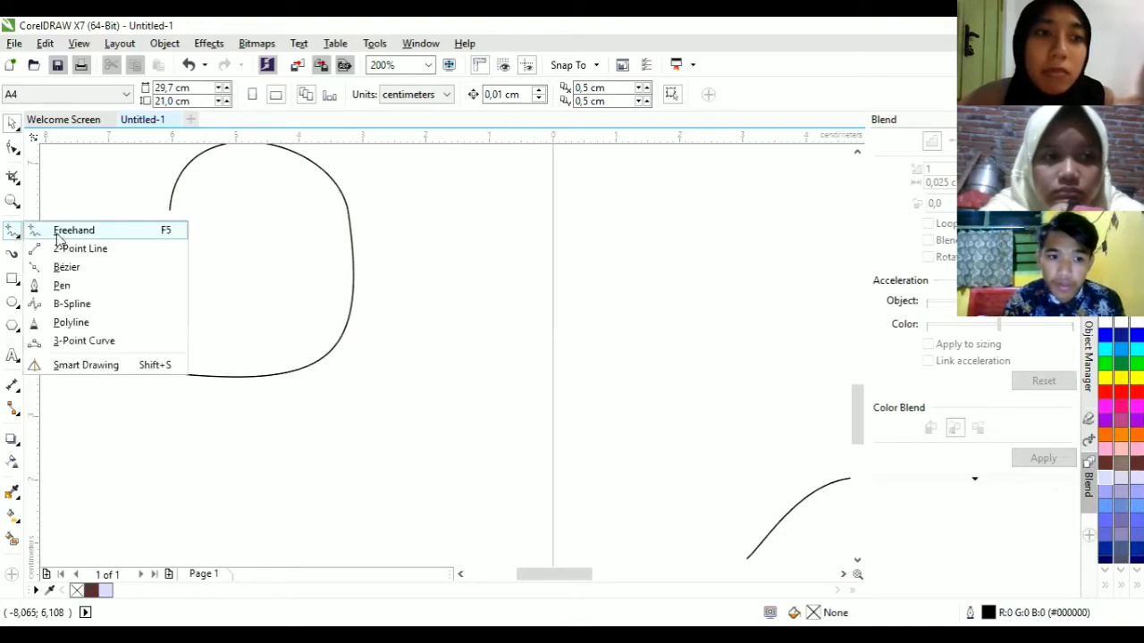
click(63, 232)
mouse_move(293, 414)
mouse_down()
mouse_move(348, 430)
mouse_move(360, 452)
mouse_move(369, 482)
mouse_move(335, 525)
mouse_move(291, 523)
mouse_move(257, 499)
mouse_move(251, 468)
mouse_move(296, 414)
mouse_up()
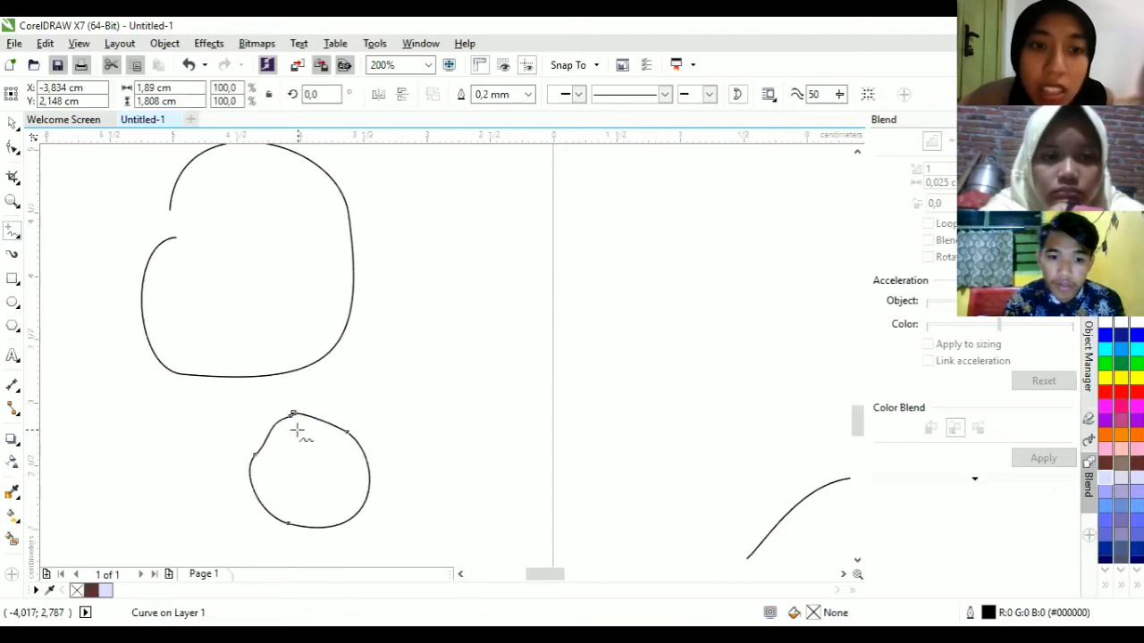
scroll(298, 429, up, 2)
scroll(297, 432, up, 1)
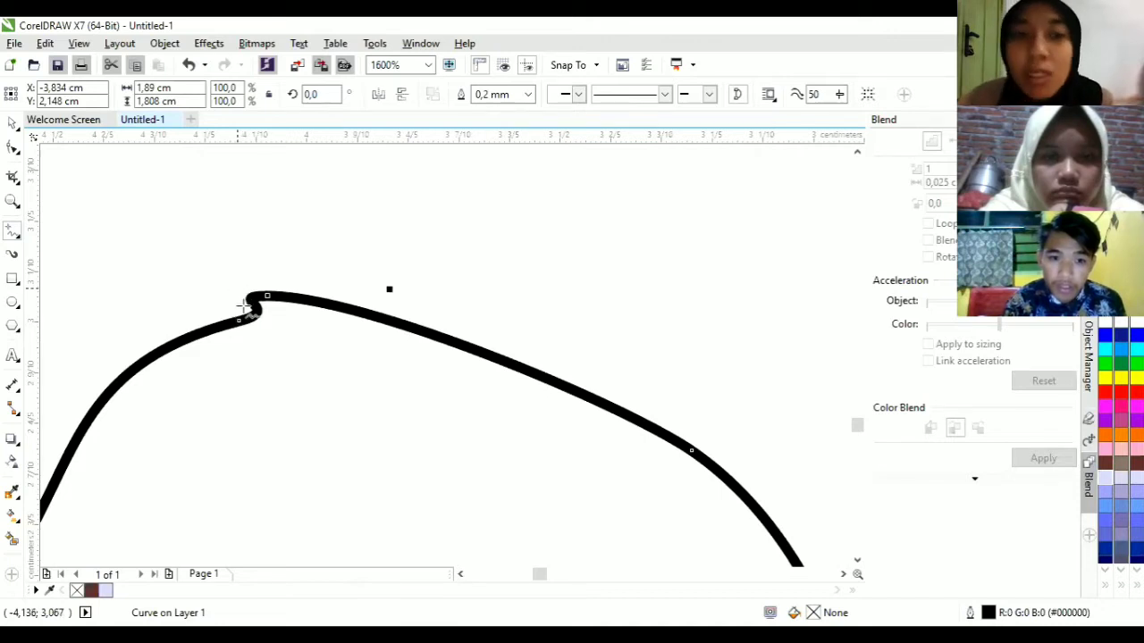
scroll(243, 301, down, 2)
Fill the closed roundish freehand shape with light blue-violet #9999FF.
click(12, 125)
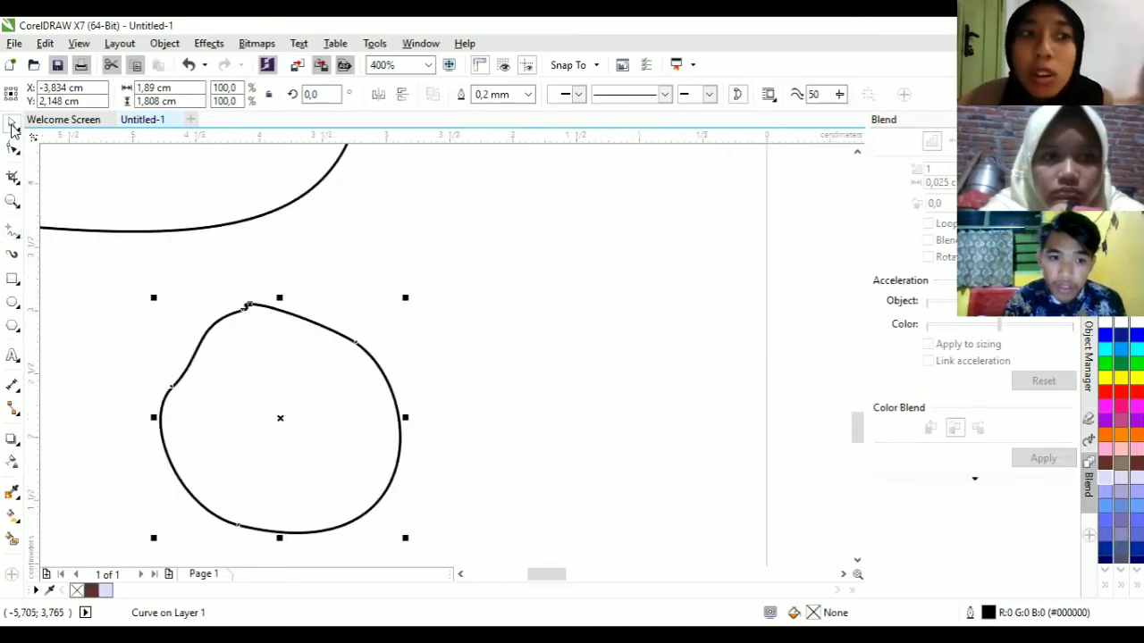
click(1105, 493)
scroll(176, 411, down, 2)
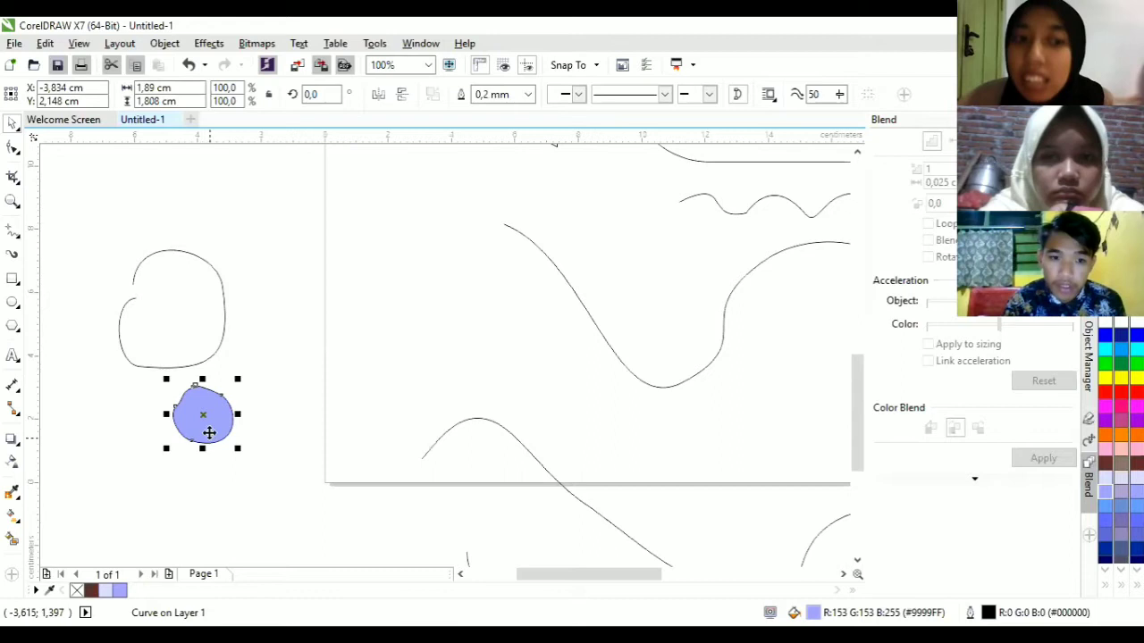
scroll(194, 406, up, 1)
scroll(188, 396, down, 1)
Draw a closed triangle about 2.8 by 3.7 cm with 2-Point Line beside the roundish shape, and fill it pink #FF99CC.
drag(539, 575, 487, 577)
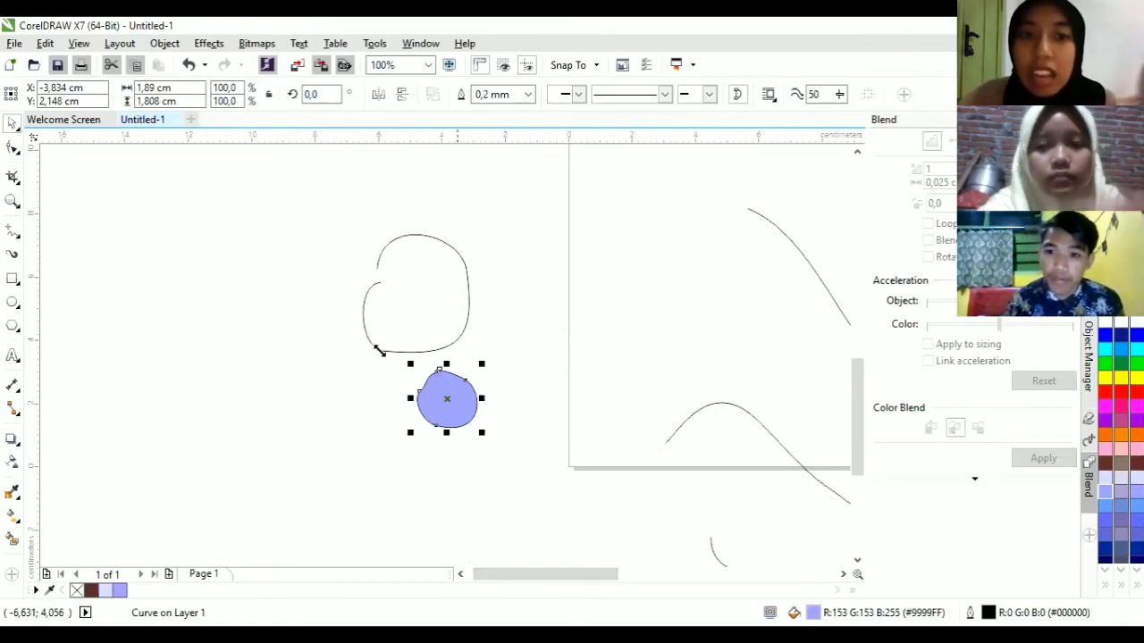
scroll(472, 390, up, 1)
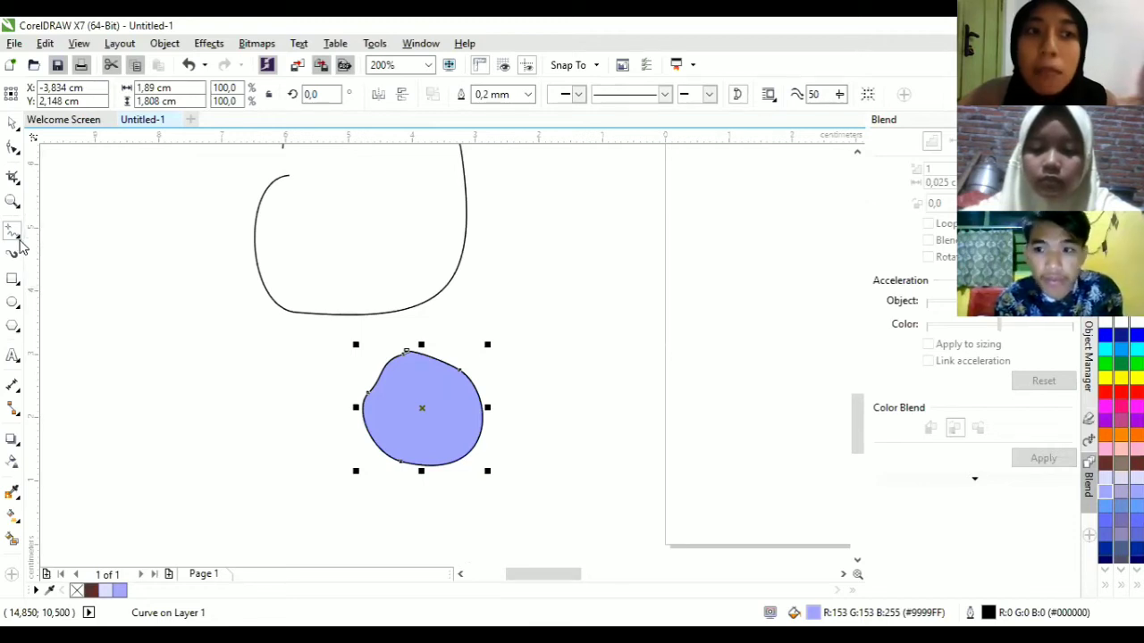
click(20, 243)
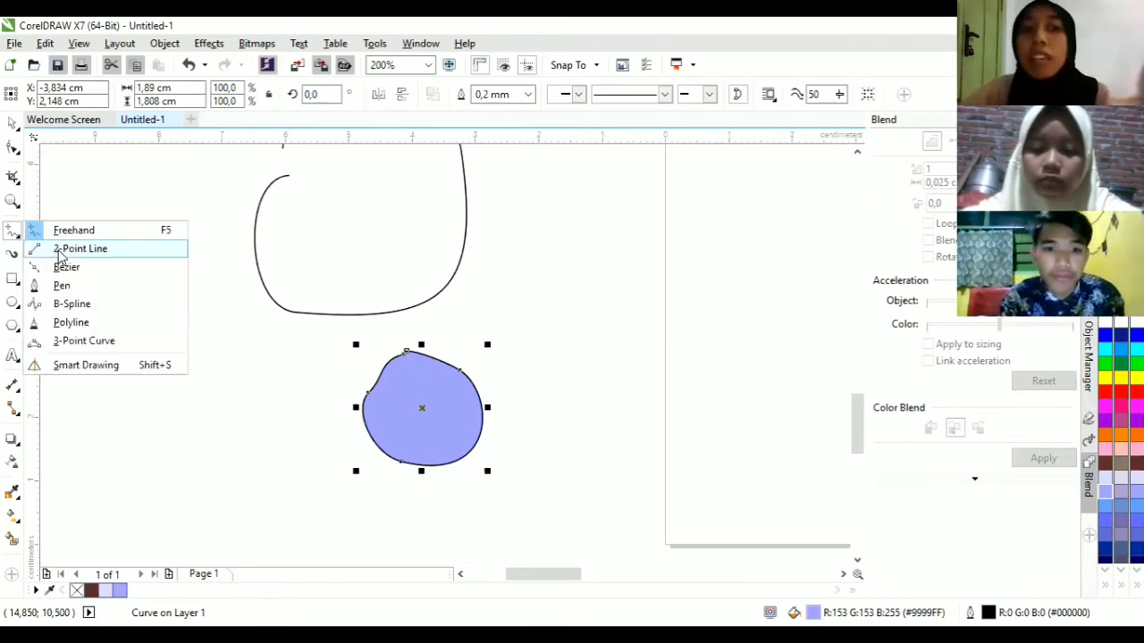
click(61, 252)
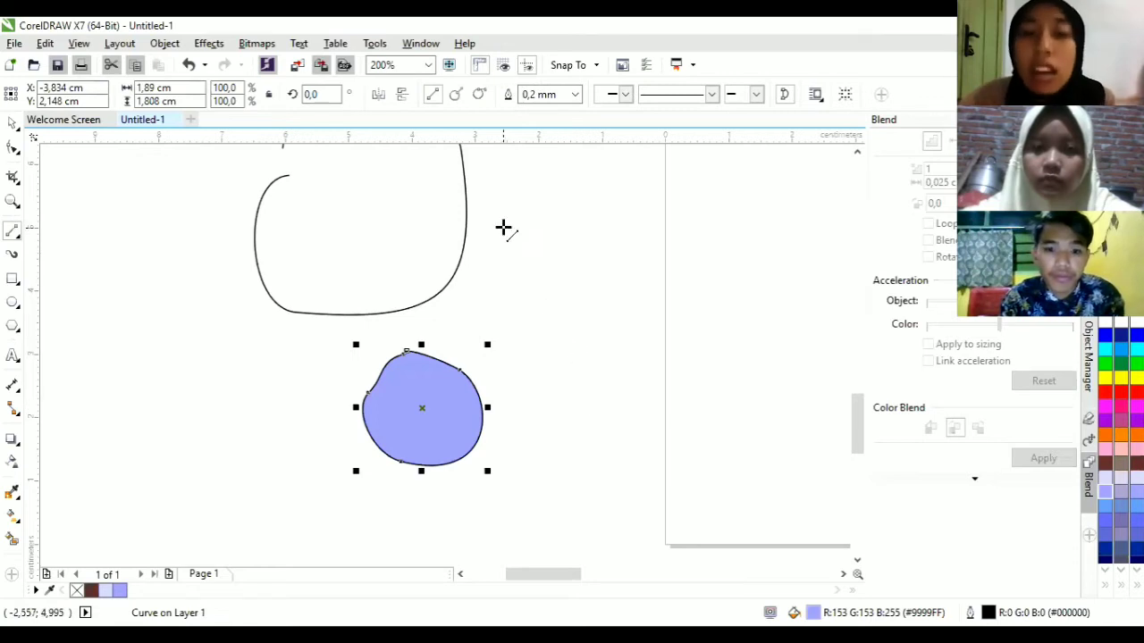
mouse_move(499, 227)
mouse_down()
mouse_move(677, 309)
mouse_move(563, 458)
mouse_move(497, 225)
mouse_up()
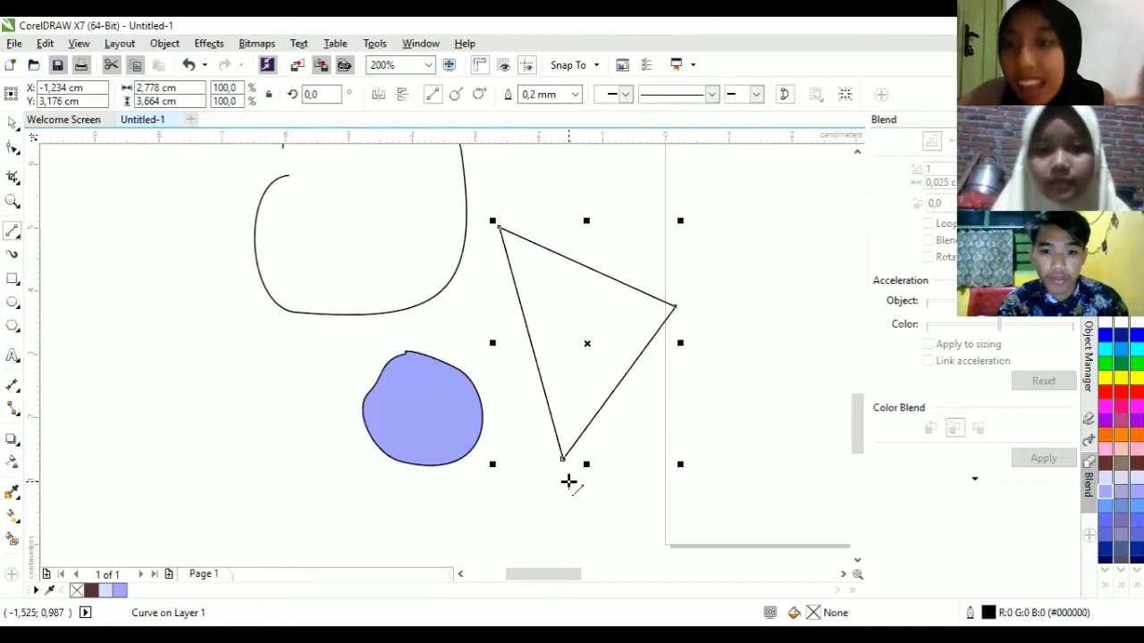
click(16, 125)
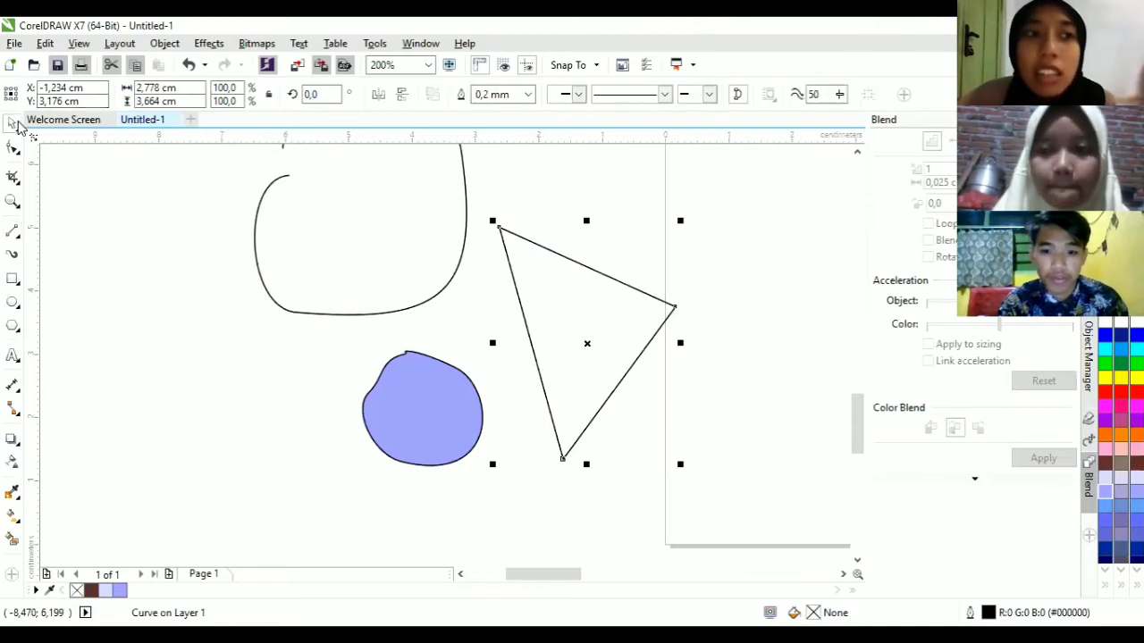
click(1137, 449)
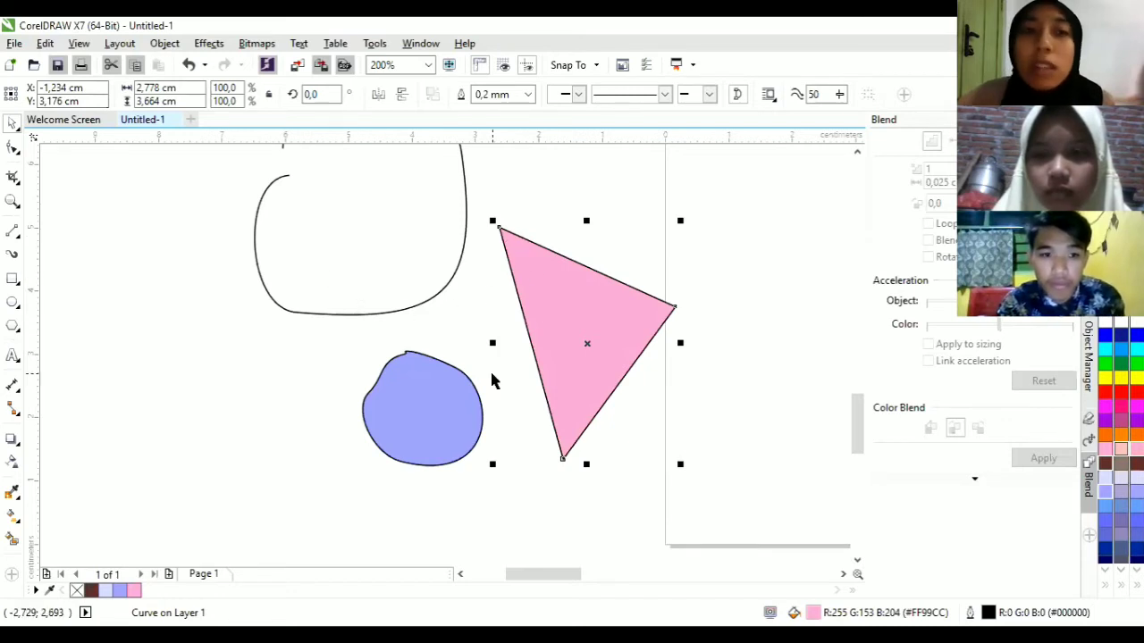
Draw a closed teardrop-like Bézier shape with one short straight edge on the side away from the roundish shape.
click(17, 238)
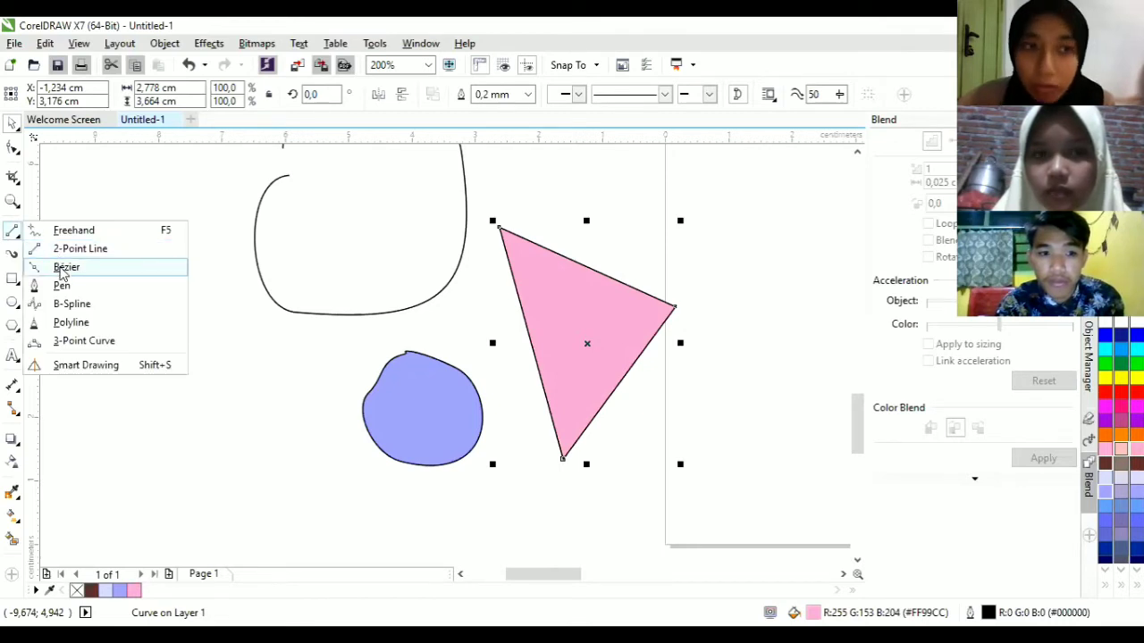
click(63, 268)
drag(161, 421, 388, 504)
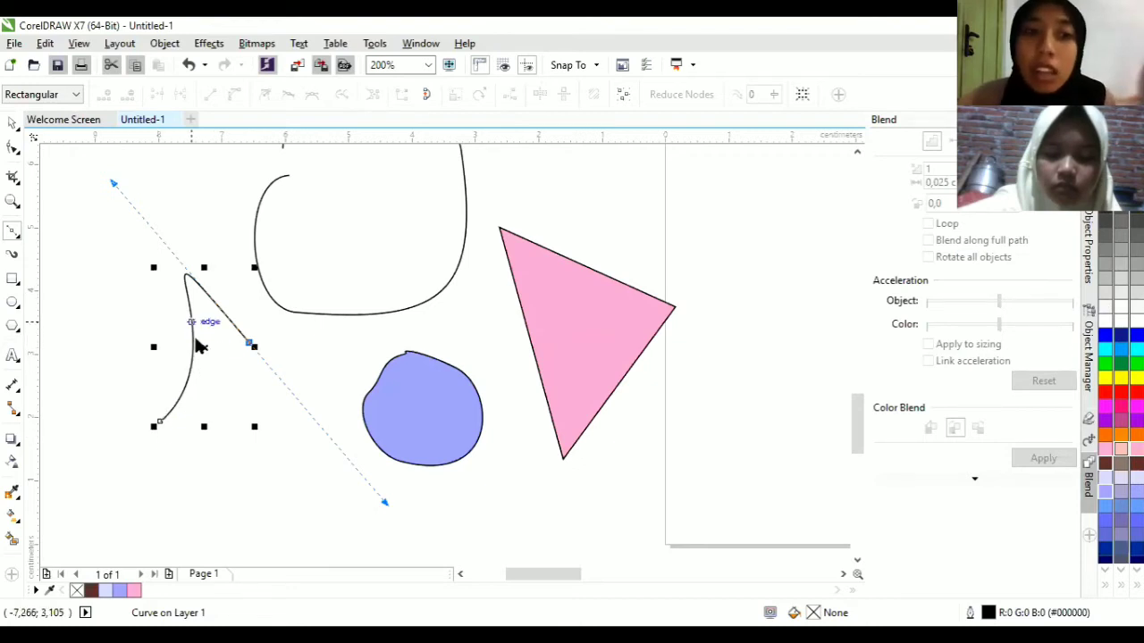
drag(161, 485, 161, 420)
click(160, 421)
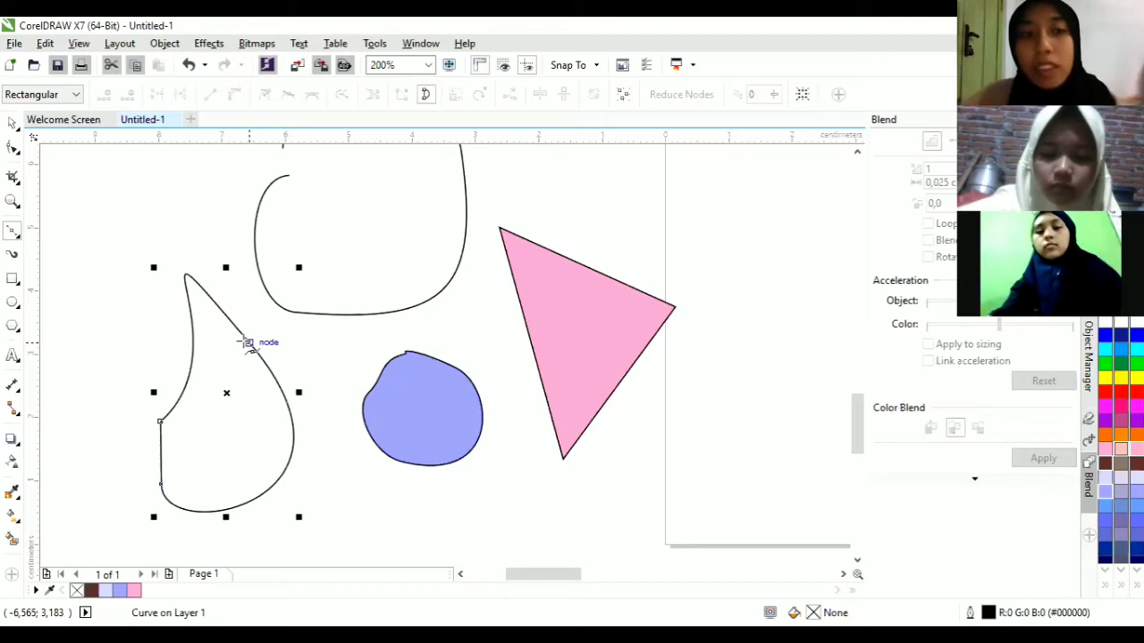
Draw an open Pen curve about 2.9 by 1.5 cm below the blue-violet shape, ending it with a straight segment crossing the curve.
click(18, 234)
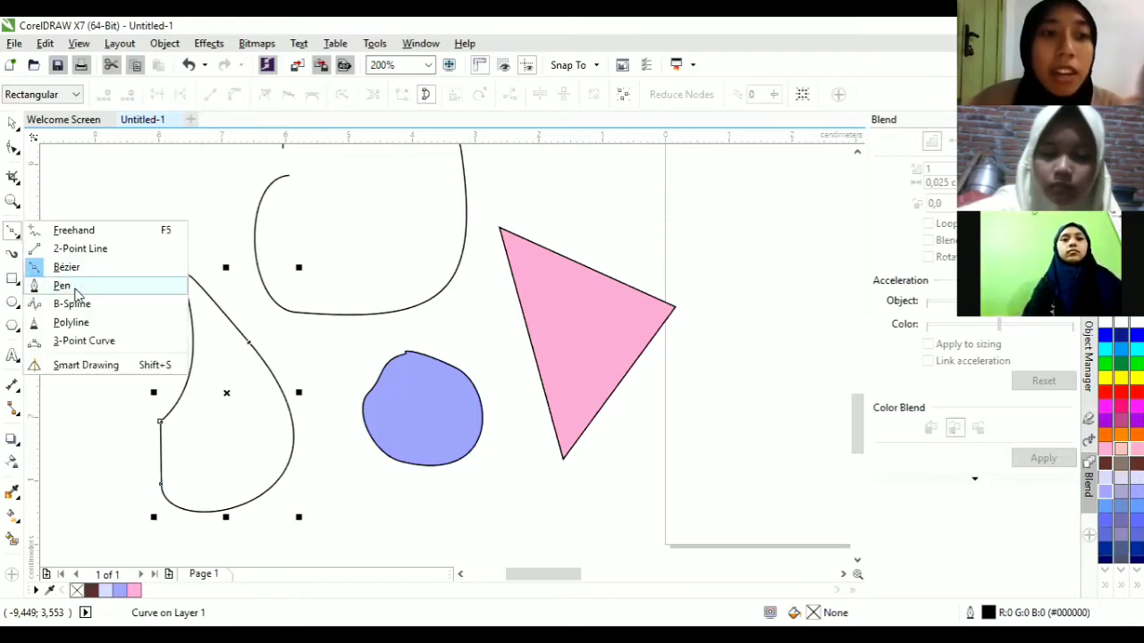
mouse_move(399, 512)
mouse_down()
mouse_move(548, 516)
mouse_move(577, 465)
mouse_move(509, 462)
mouse_move(500, 409)
mouse_up()
double_click(516, 507)
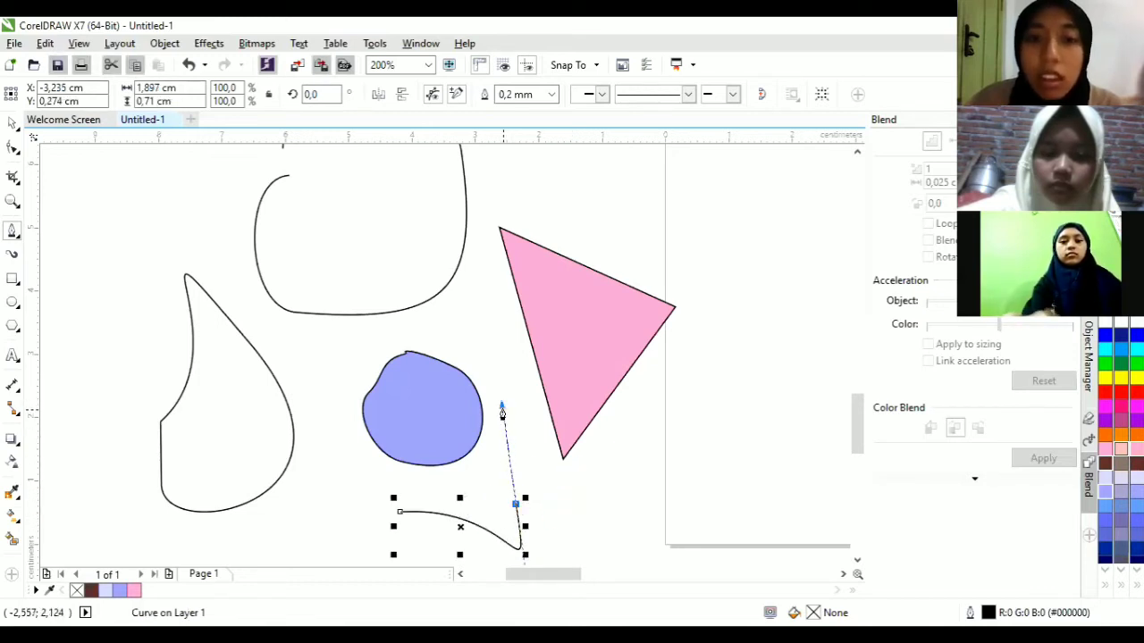
click(583, 499)
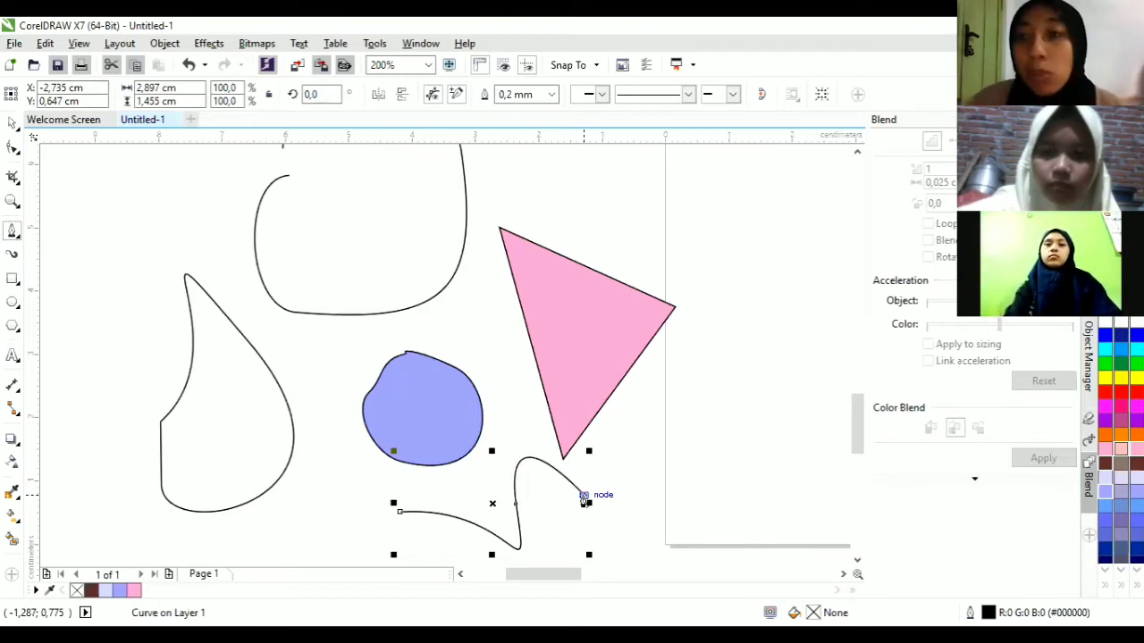
click(498, 495)
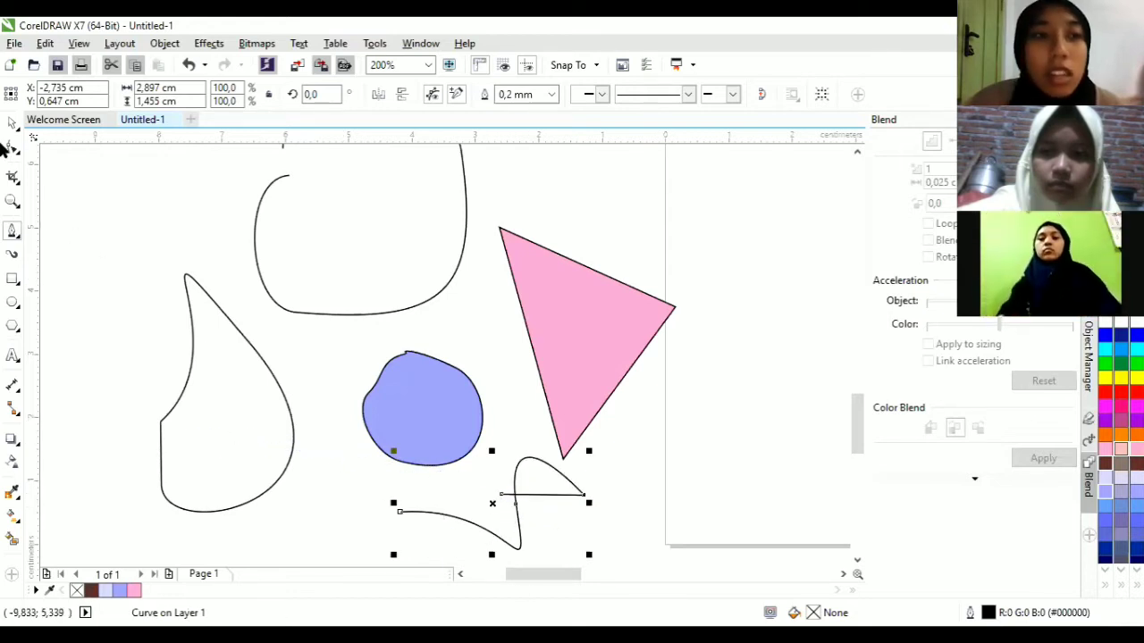
click(12, 126)
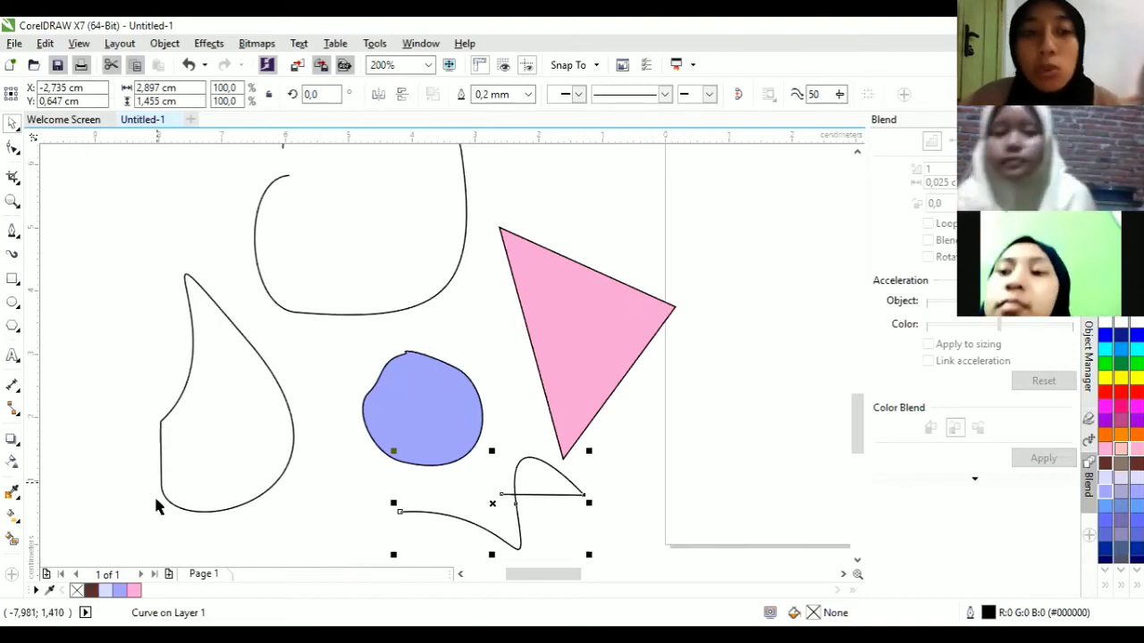
Examine the Bézier teardrop, the blue-violet shape and the open Pen curve up close.
scroll(156, 420, up, 1)
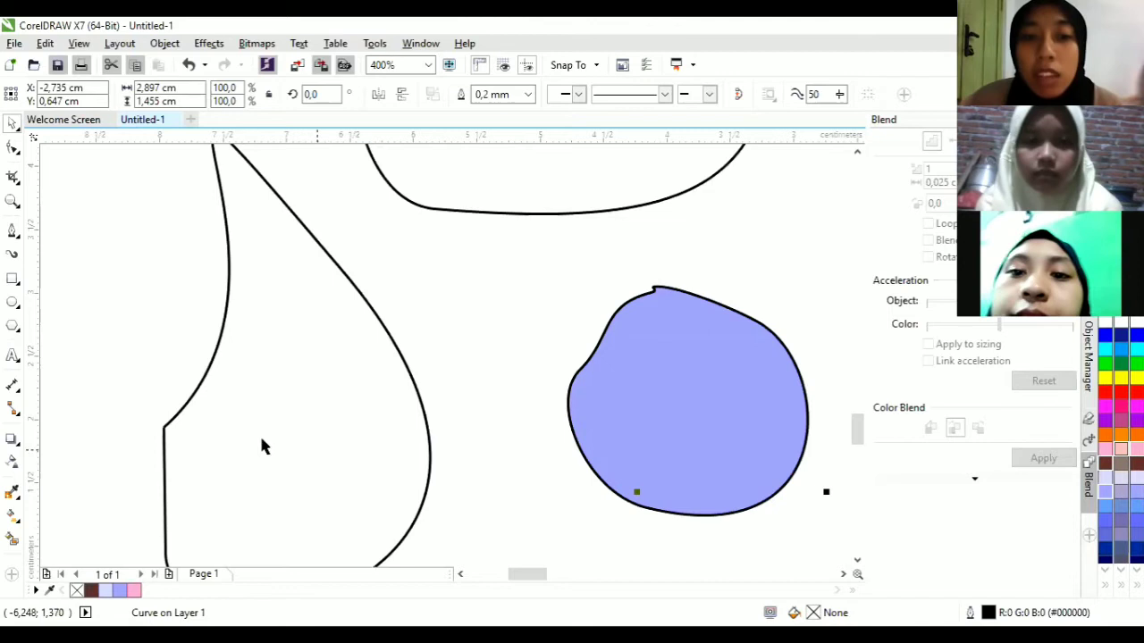
scroll(259, 447, down, 1)
scroll(243, 451, up, 1)
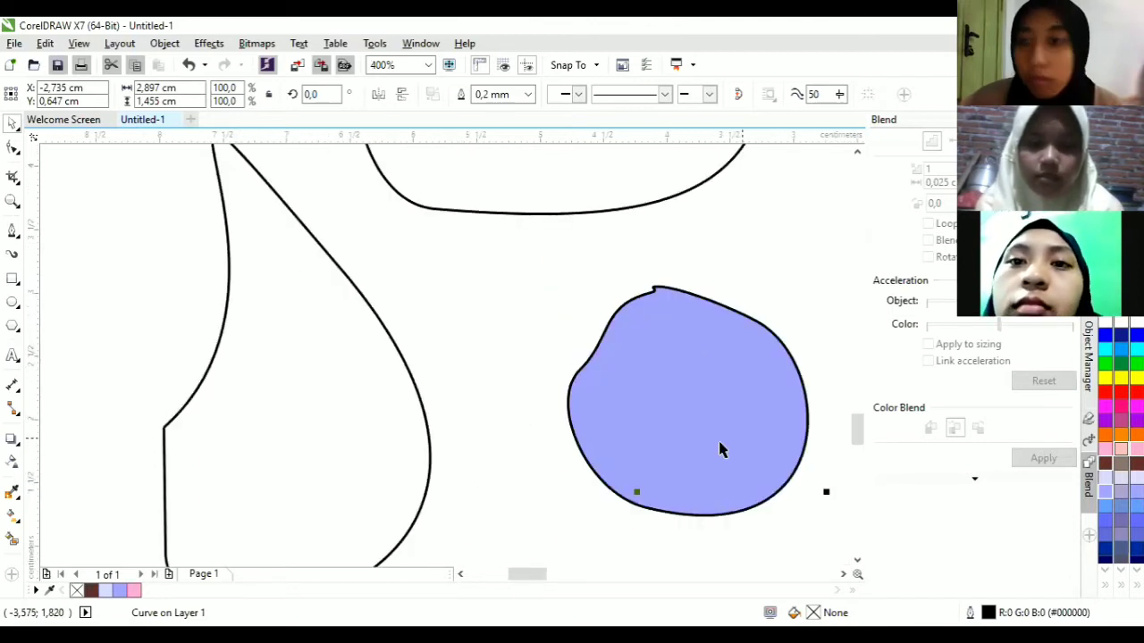
click(858, 450)
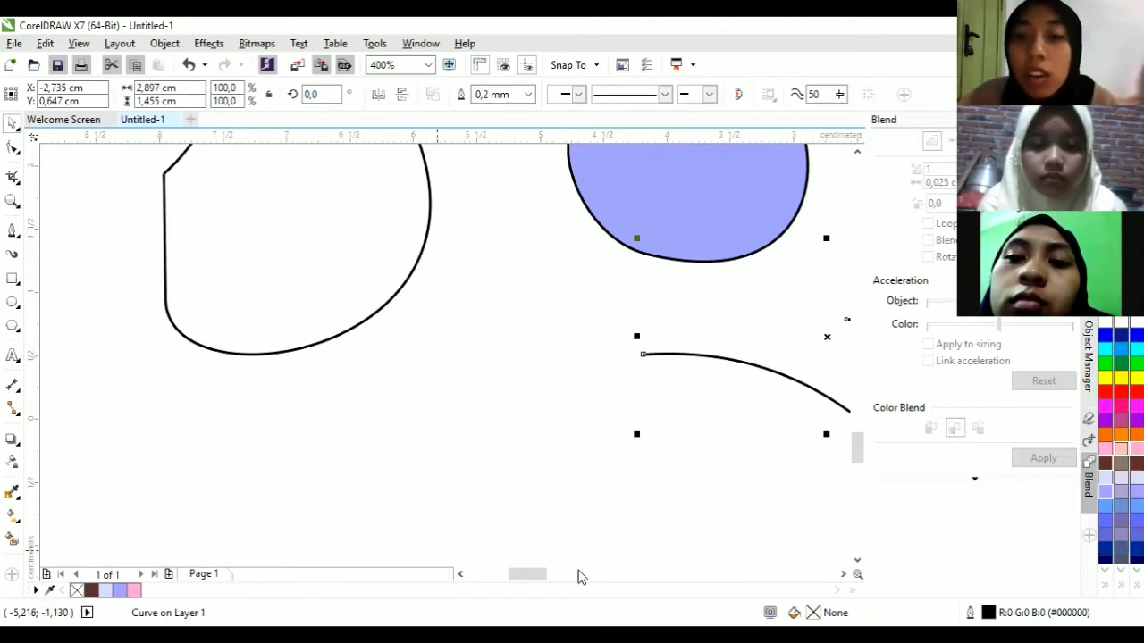
drag(517, 578, 503, 542)
scroll(540, 512, down, 3)
scroll(495, 531, up, 3)
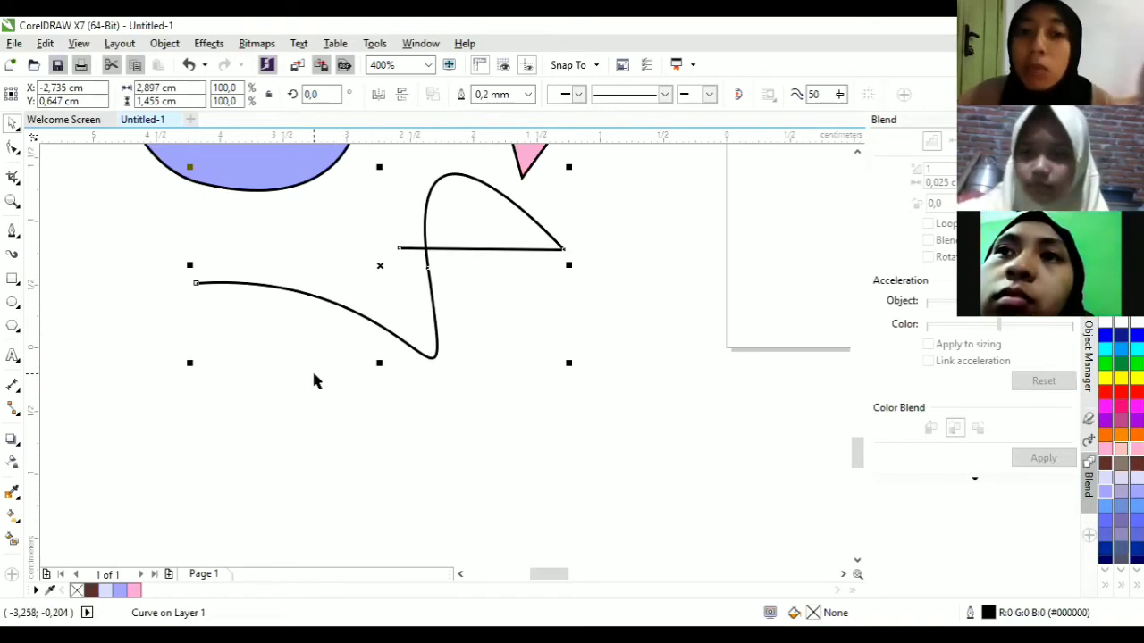
scroll(146, 295, up, 1)
scroll(146, 295, down, 2)
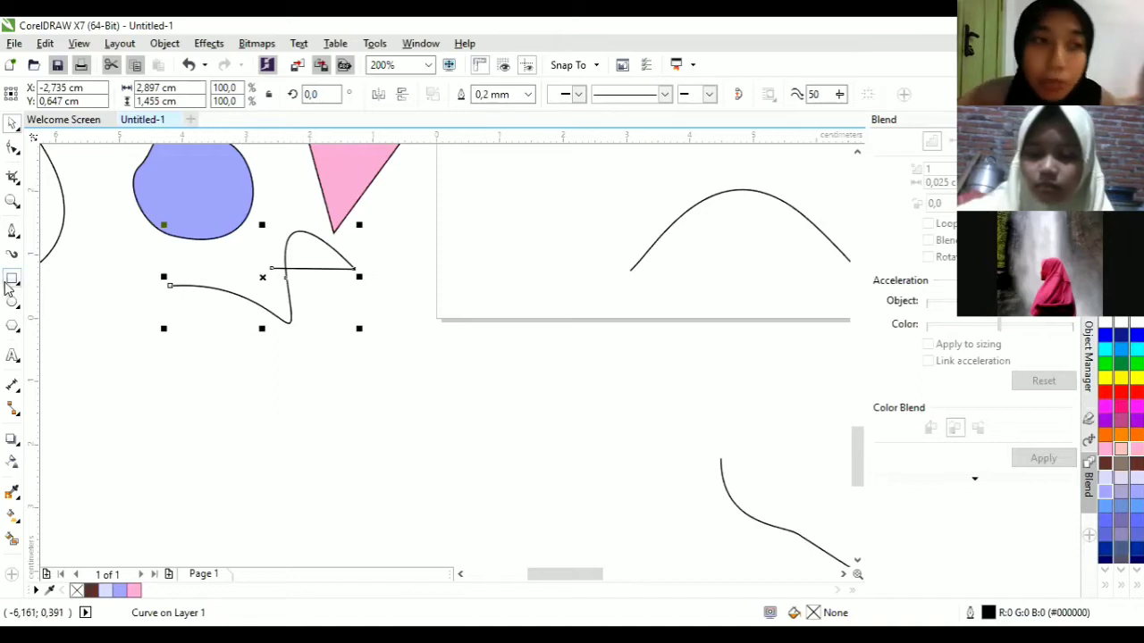
click(17, 242)
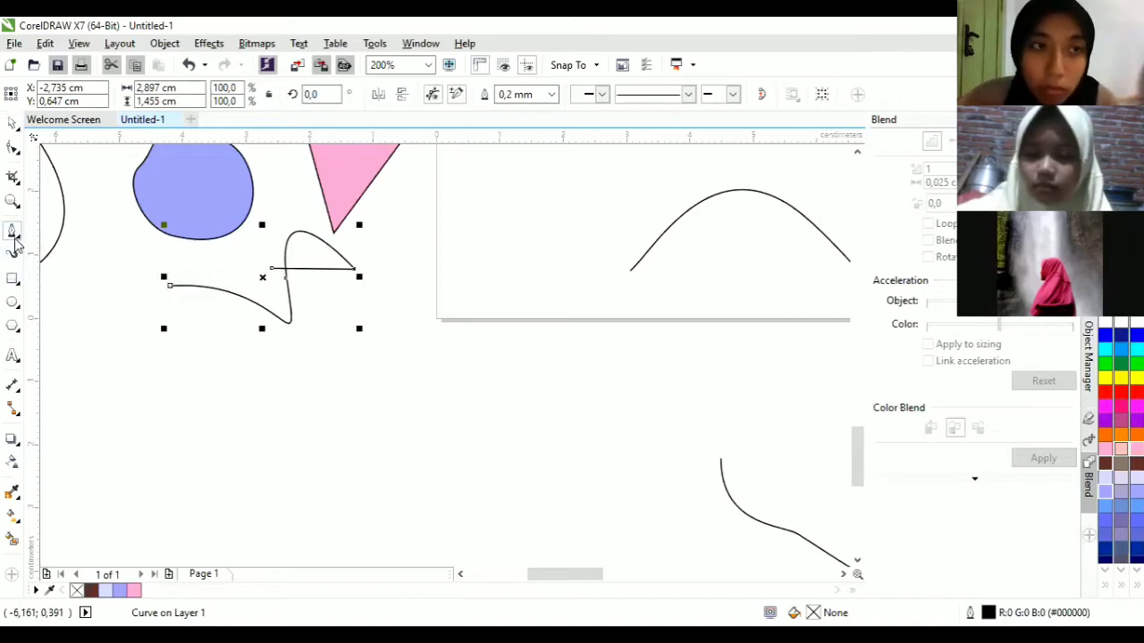
click(21, 241)
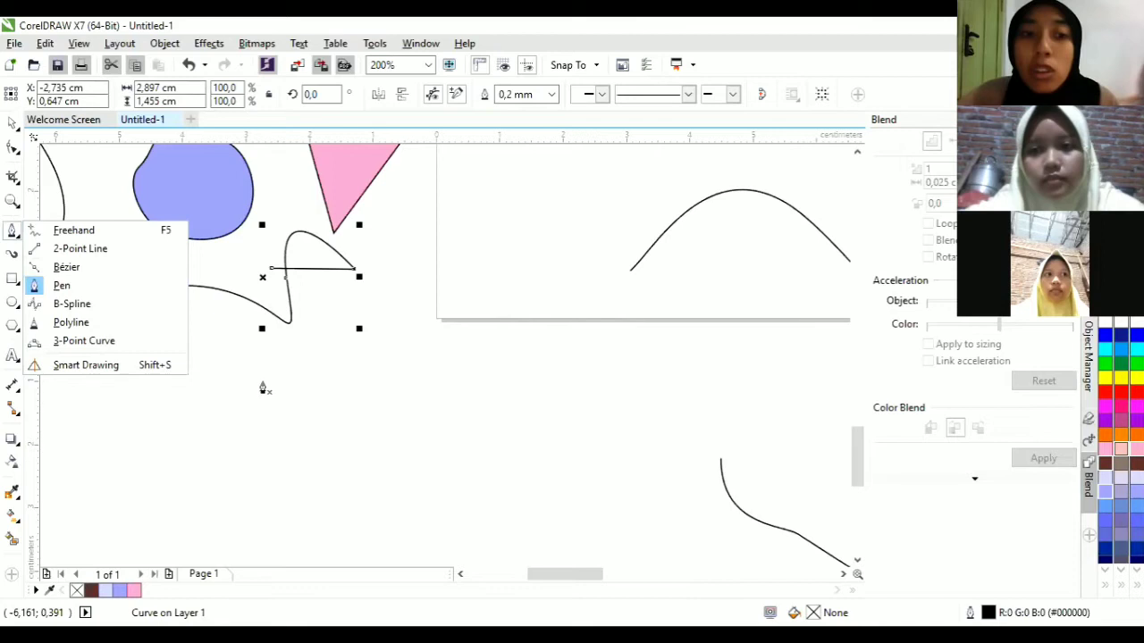
click(227, 354)
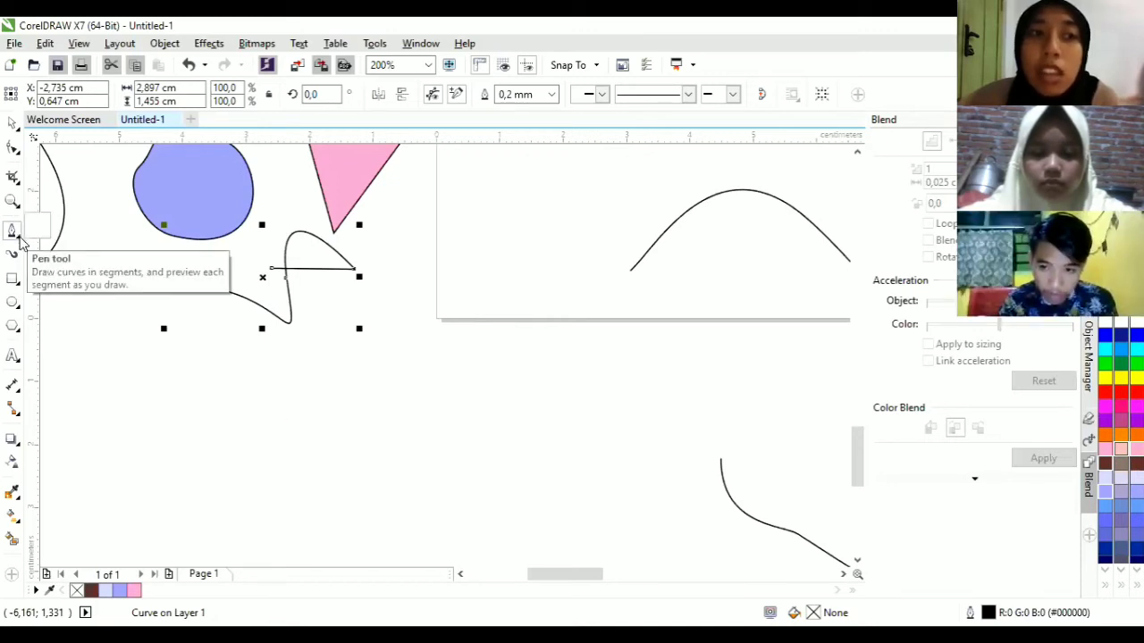
Activate the 2-Point Line tool for drawing in the empty area below the open Pen curve.
click(20, 237)
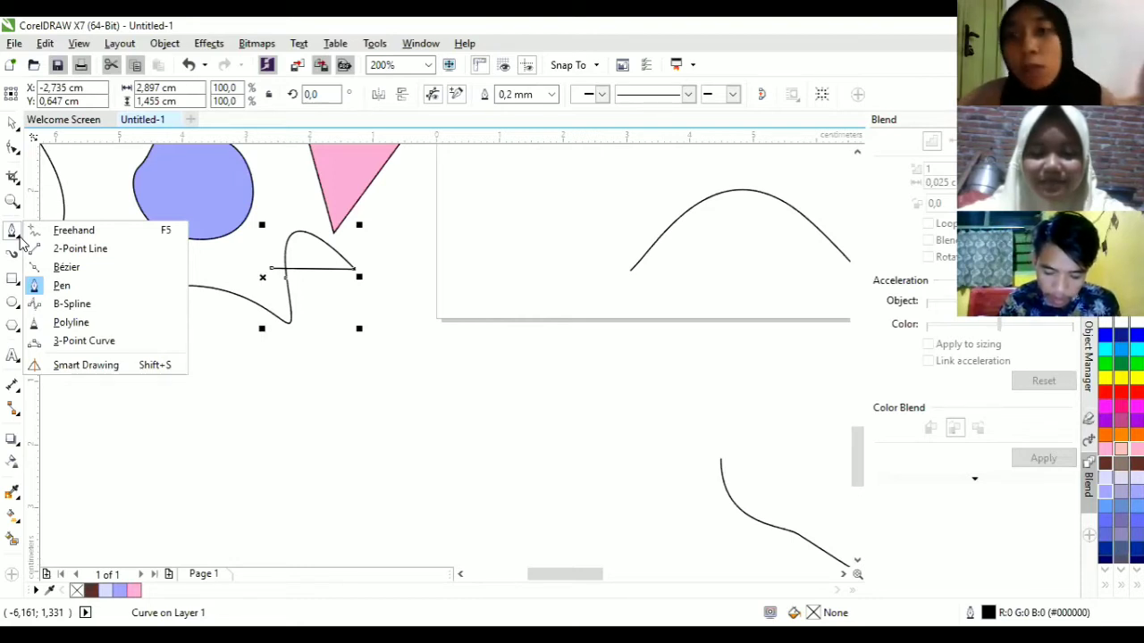
click(76, 250)
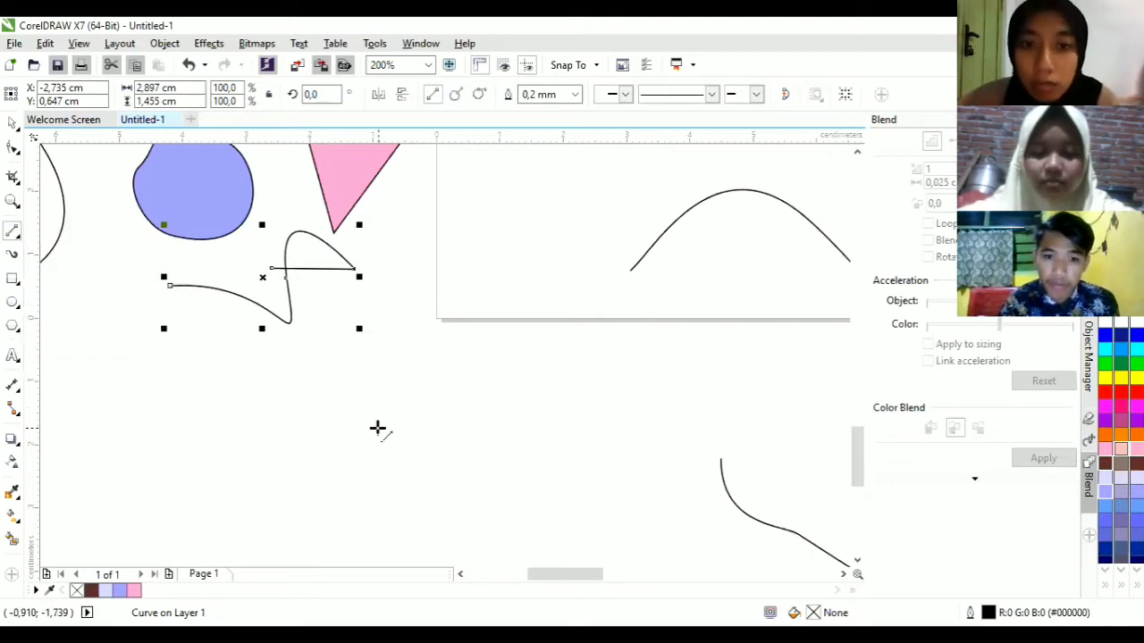
scroll(377, 429, up, 2)
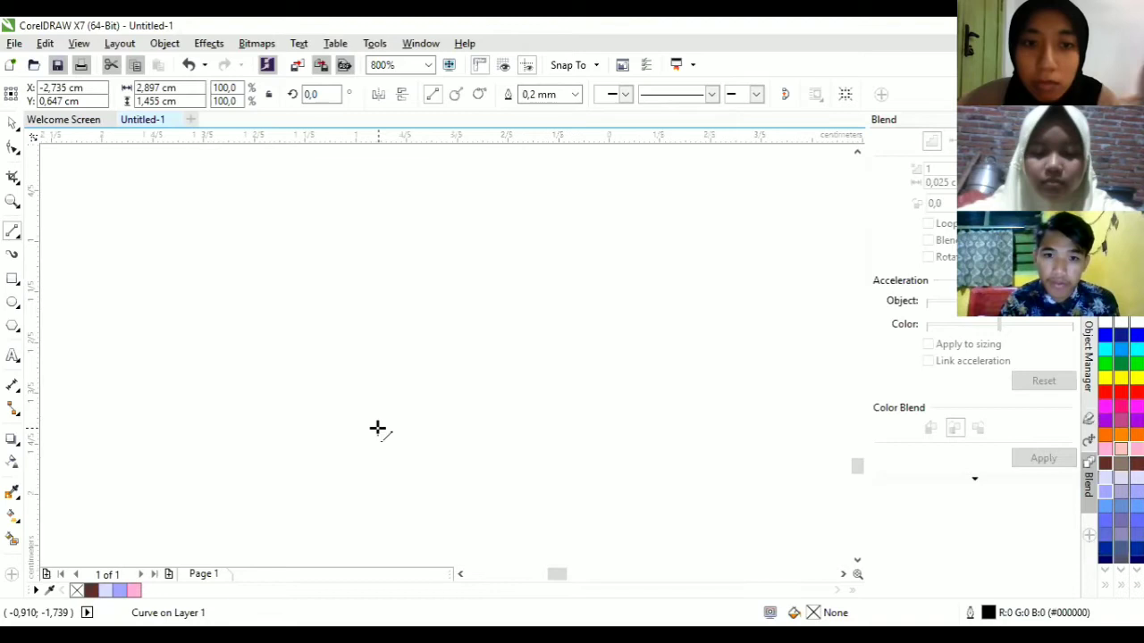
click(191, 211)
drag(203, 202, 249, 339)
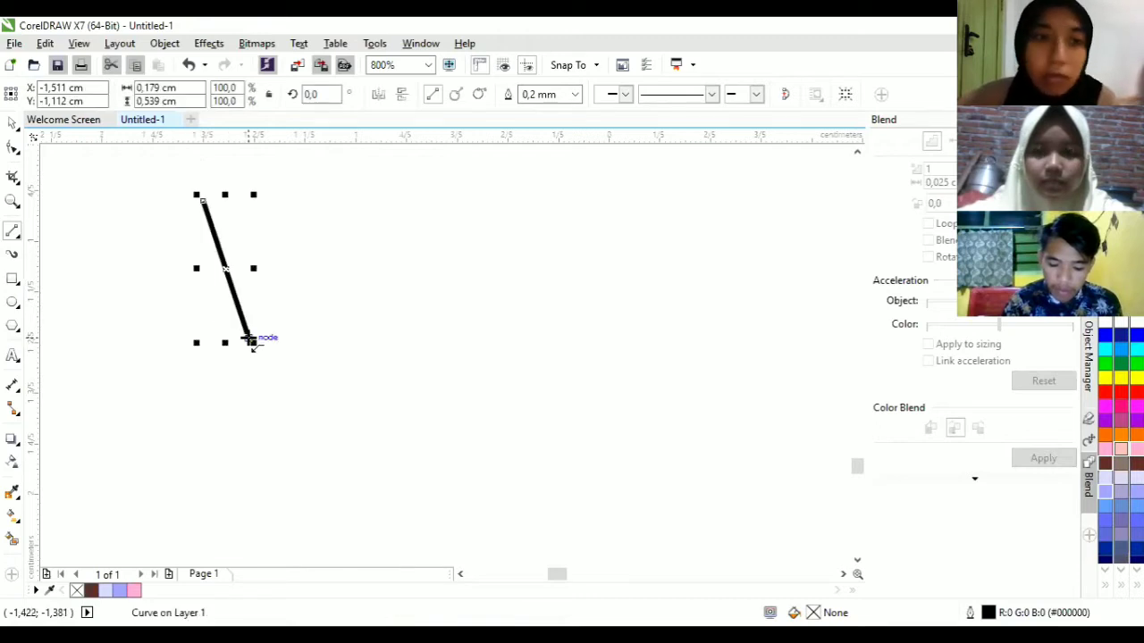
key(ctrl+z)
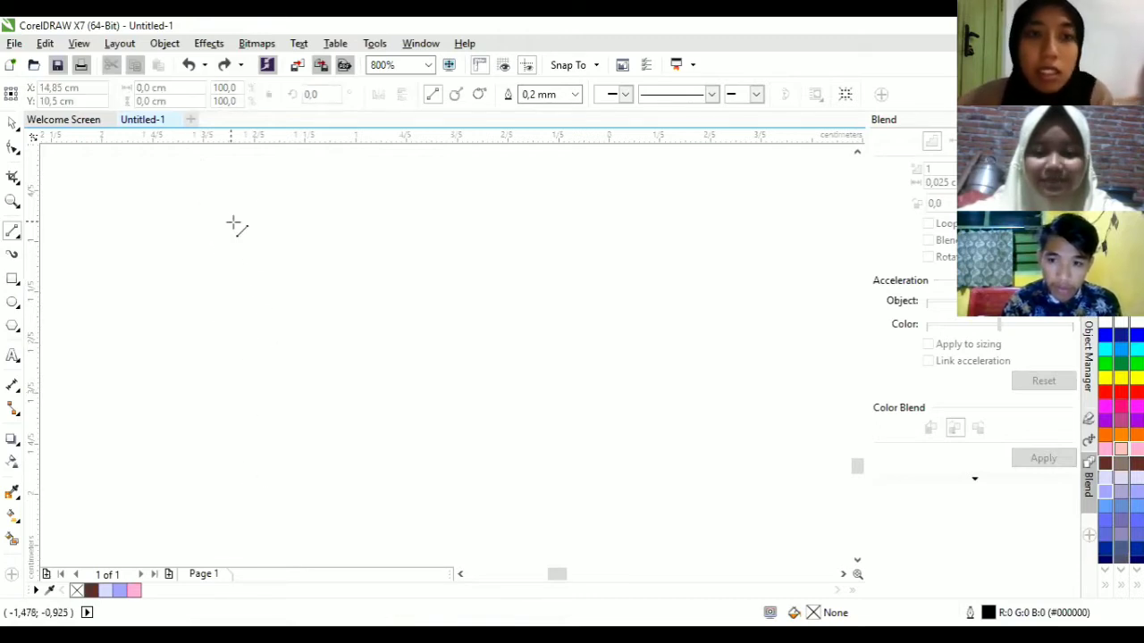
Draw a closed six-sided 2-Point Line outline about 1.6 by 1.1 cm, with a V-shaped notch between two peaks, below the Pen curve.
mouse_move(215, 198)
mouse_down()
mouse_move(195, 251)
mouse_move(191, 370)
mouse_move(212, 409)
mouse_move(209, 436)
mouse_move(396, 454)
mouse_move(503, 442)
mouse_move(595, 459)
mouse_move(623, 437)
mouse_move(555, 266)
mouse_move(442, 342)
mouse_move(342, 158)
mouse_move(213, 198)
mouse_up()
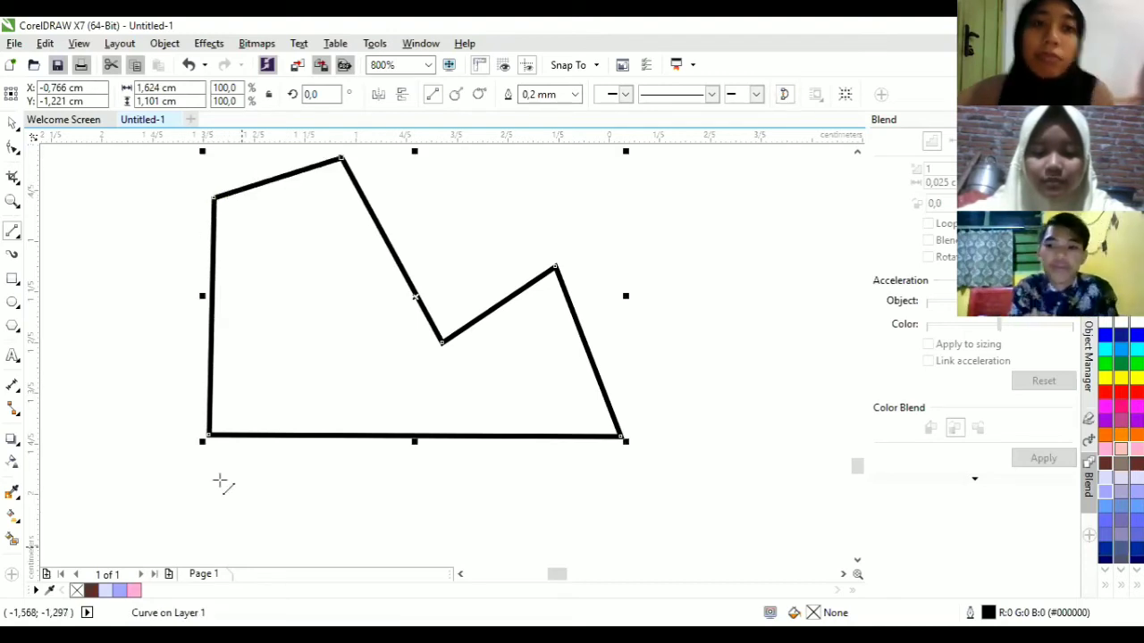
click(12, 125)
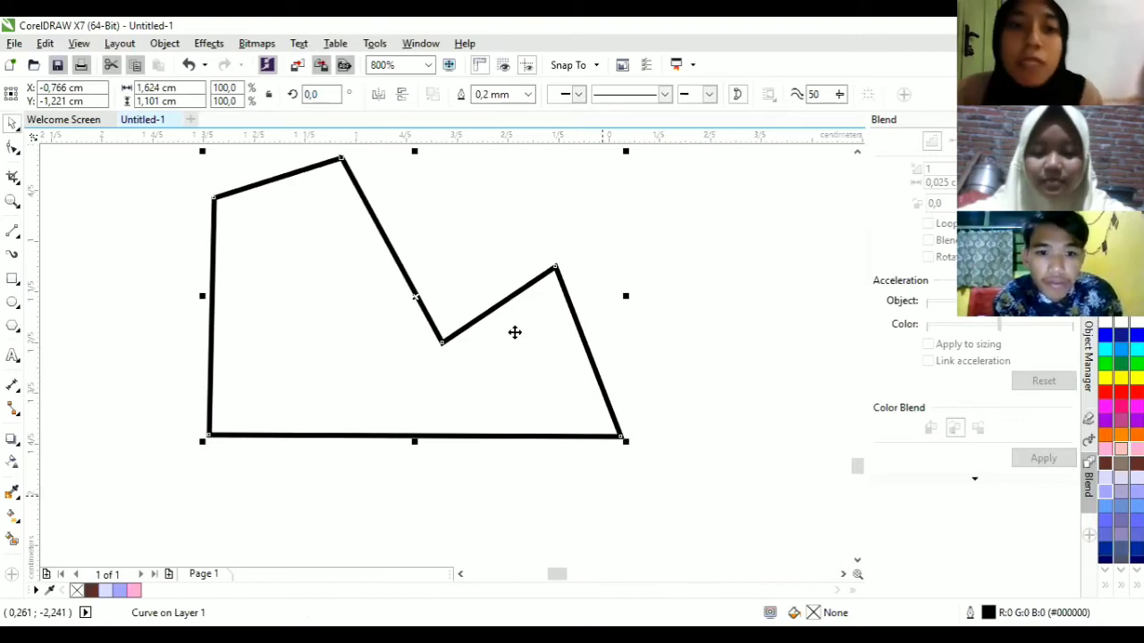
scroll(513, 331, up, 1)
scroll(513, 331, down, 1)
drag(855, 466, 857, 464)
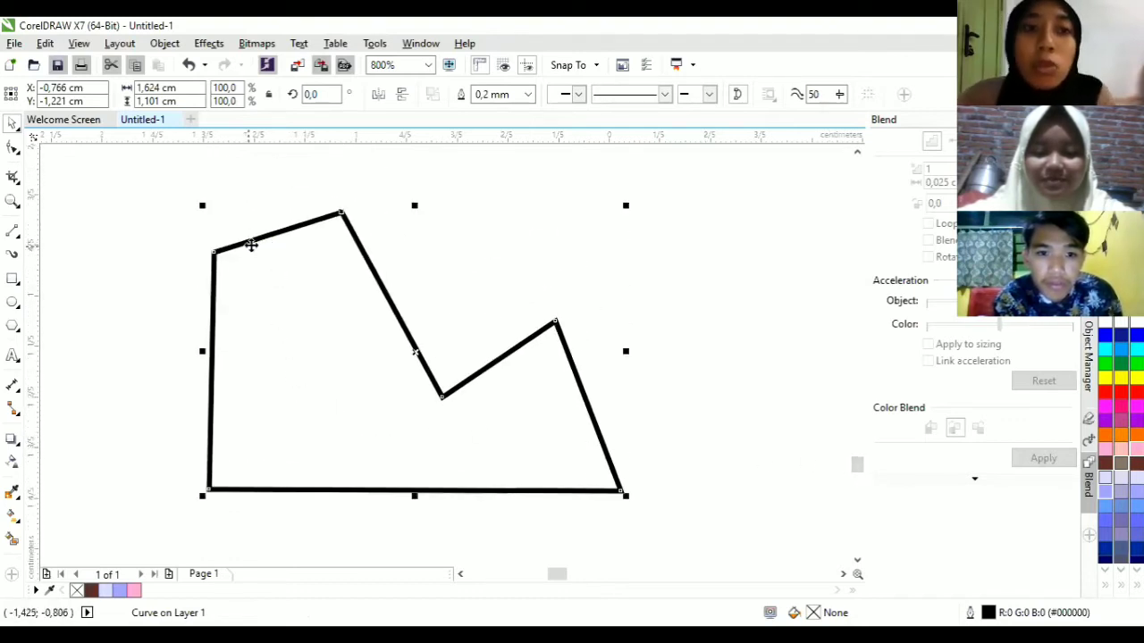
click(252, 244)
click(251, 247)
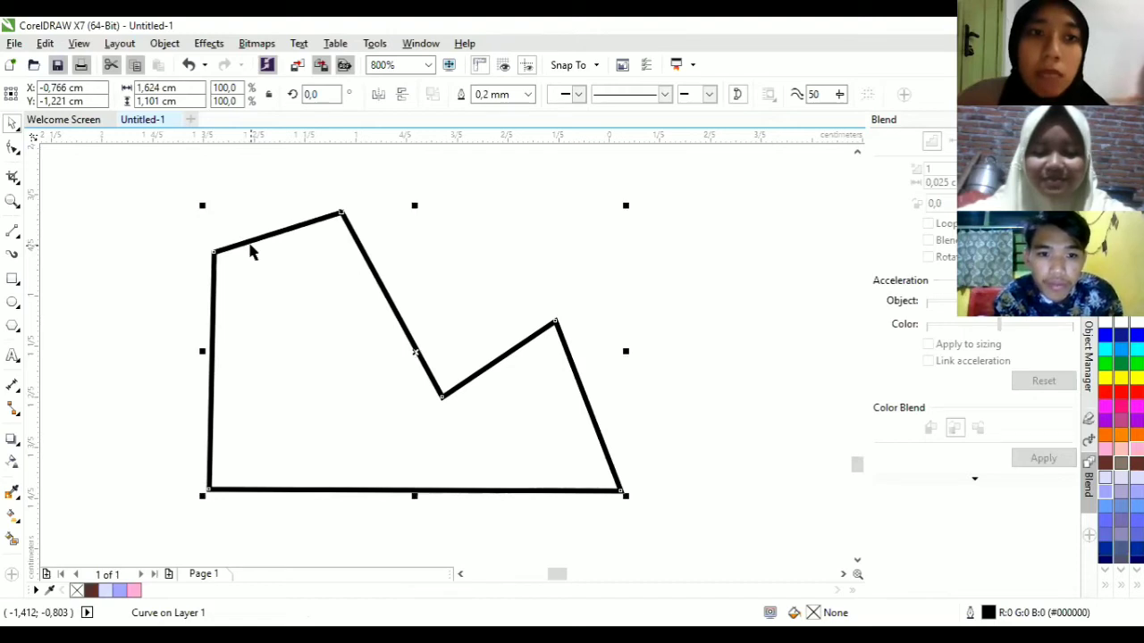
click(257, 236)
click(256, 236)
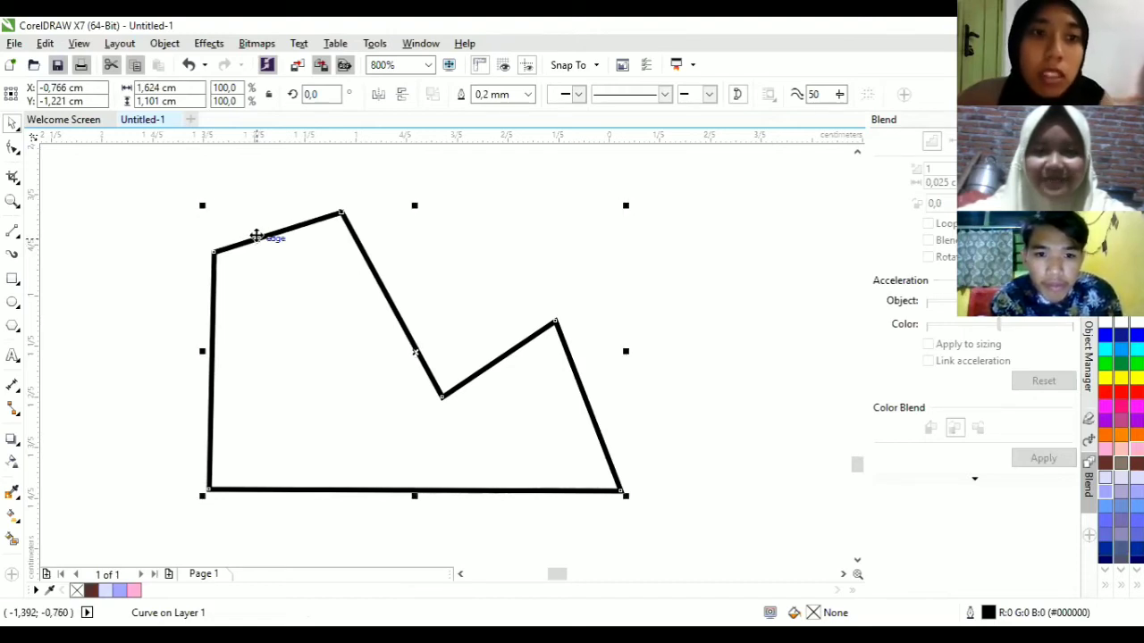
Convert the six-sided outline's short slanted edge leading up to the taller peak into a curve with the Shape tool.
click(13, 148)
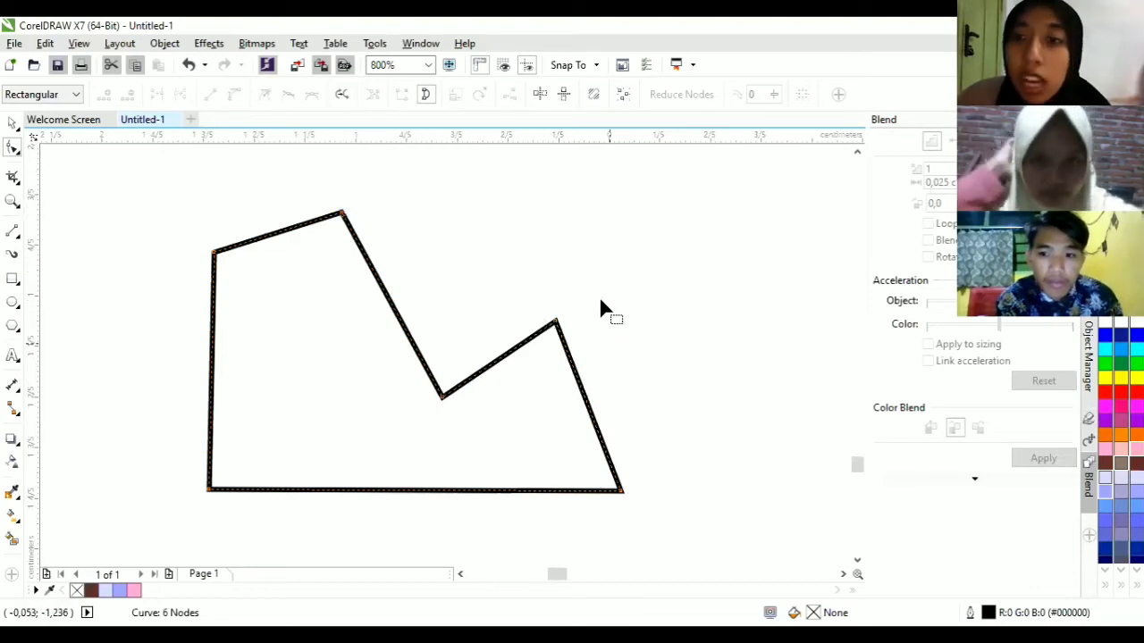
click(341, 214)
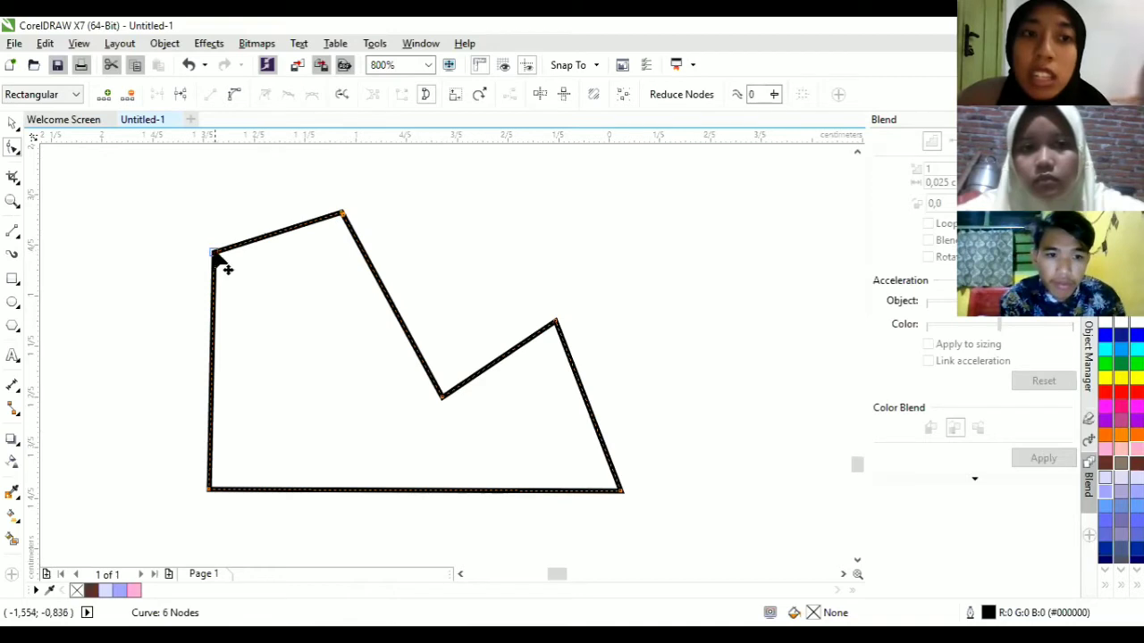
click(235, 95)
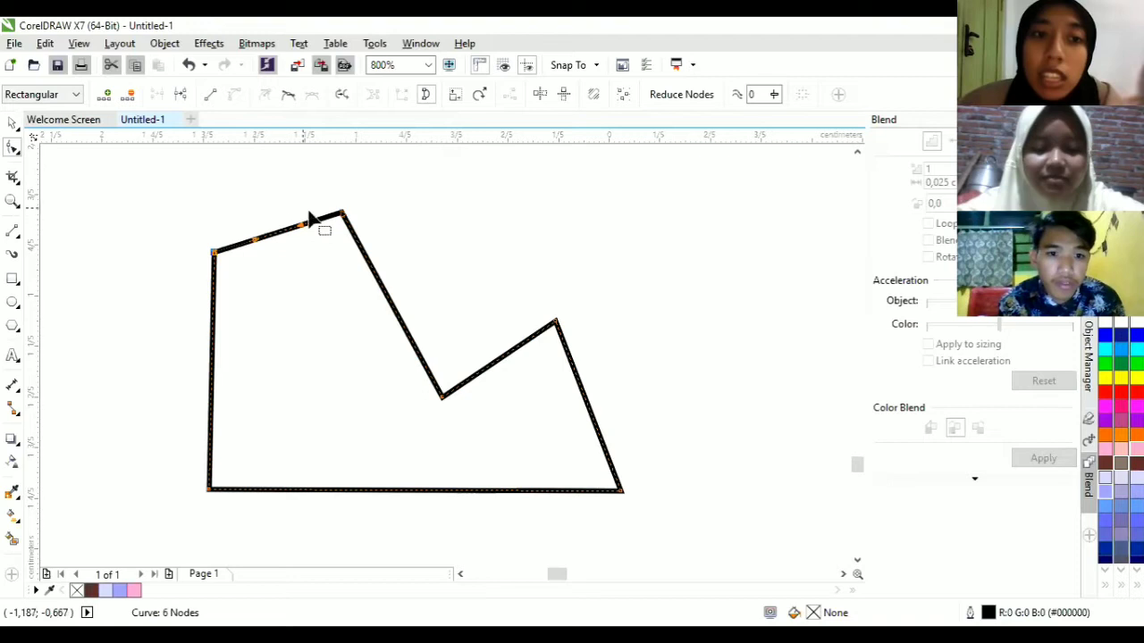
Bend the converted edge upward into an arch with both control handles, and shift the taller peak's node slightly outward.
scroll(275, 248, up, 1)
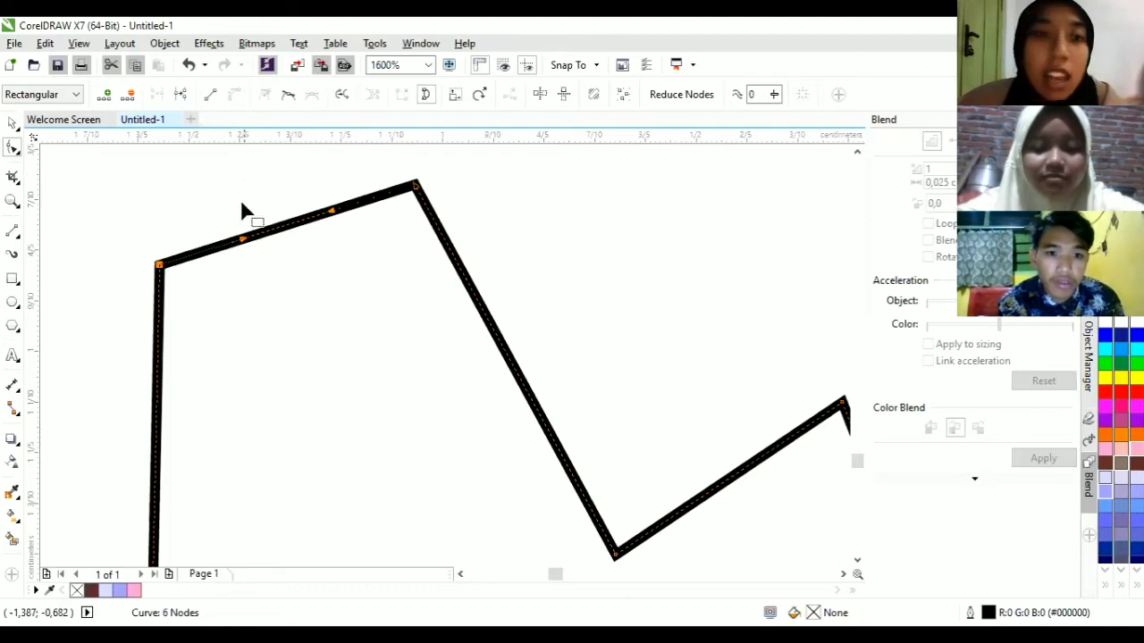
scroll(253, 250, up, 1)
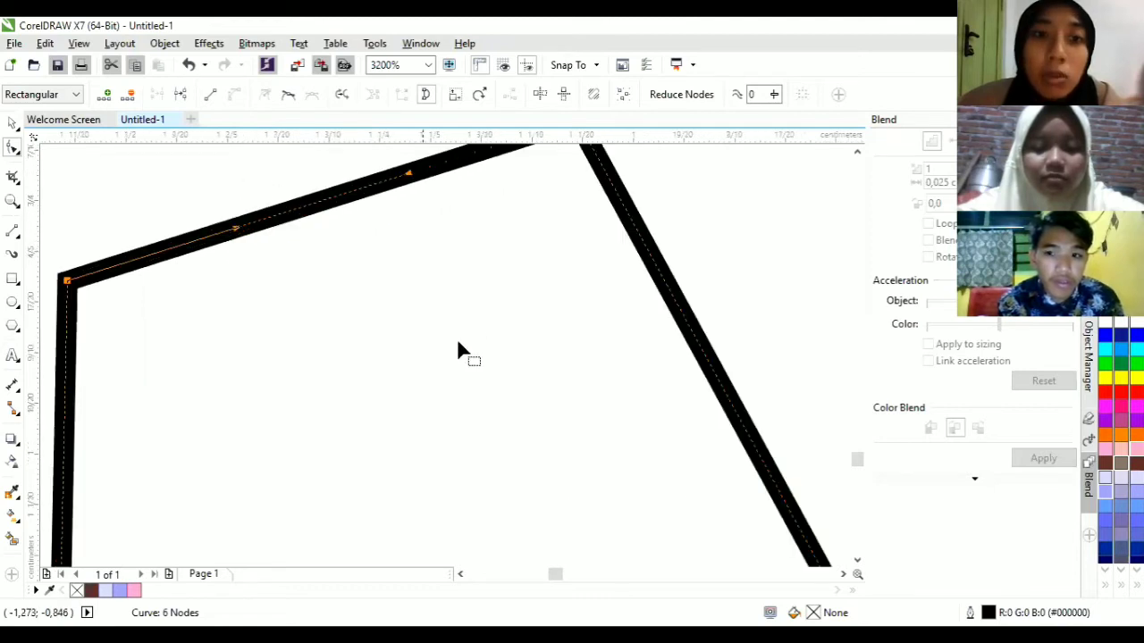
drag(855, 462, 852, 460)
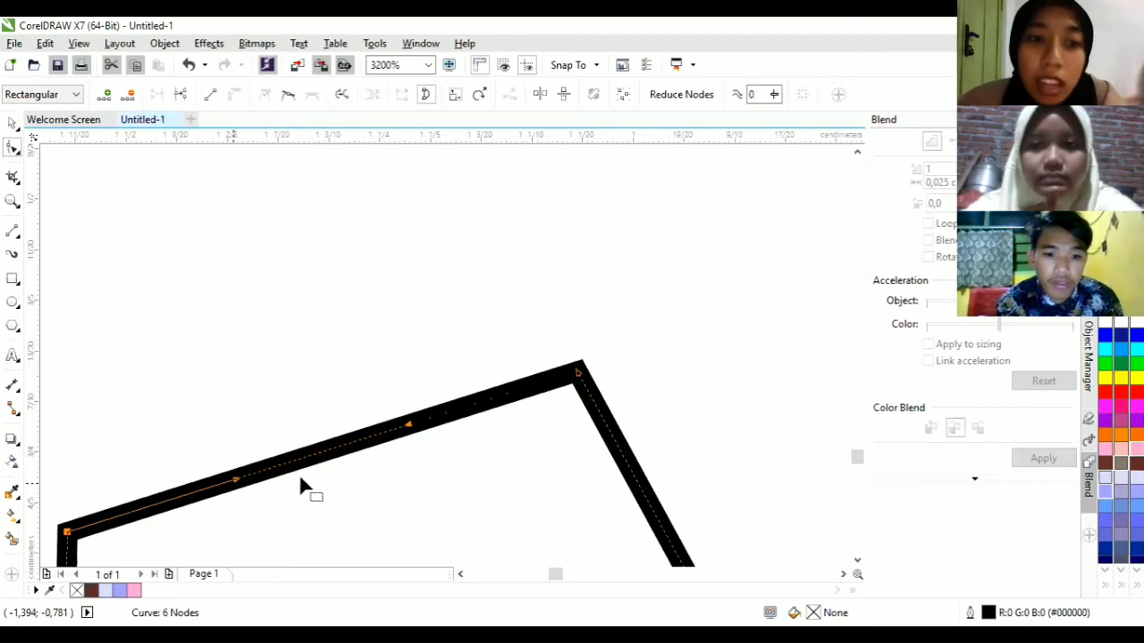
drag(412, 427, 394, 237)
drag(235, 480, 220, 317)
drag(579, 374, 595, 353)
scroll(494, 404, down, 1)
scroll(493, 405, down, 1)
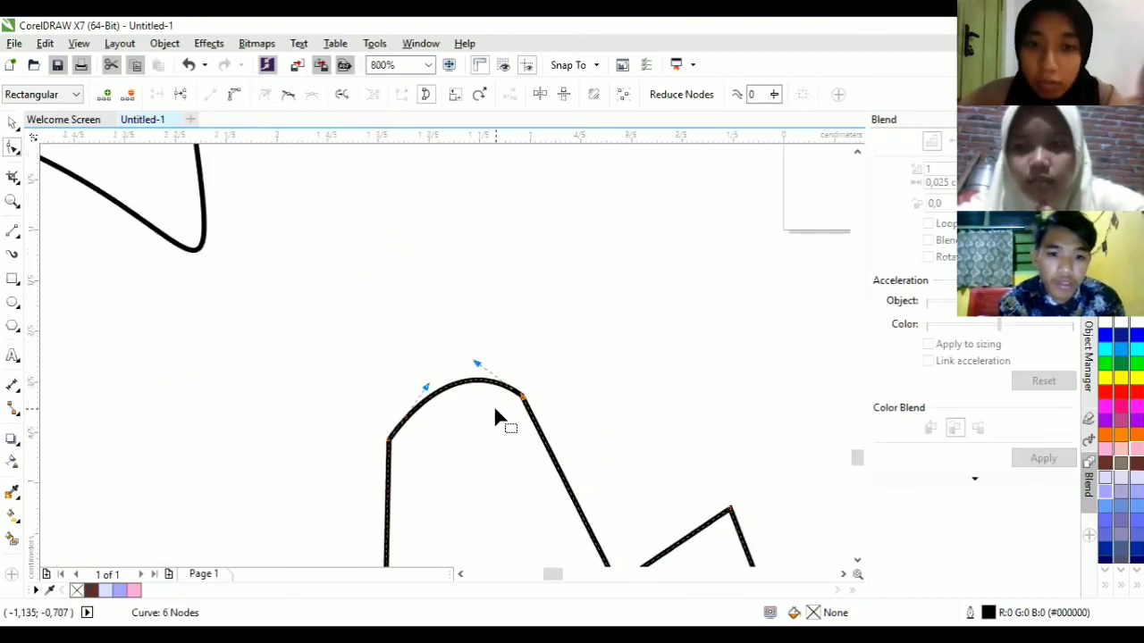
Reshape the arched edge into an S-shaped wave, pulling its outer handle far upward and the taller peak's handle down into the shape.
drag(427, 390, 445, 545)
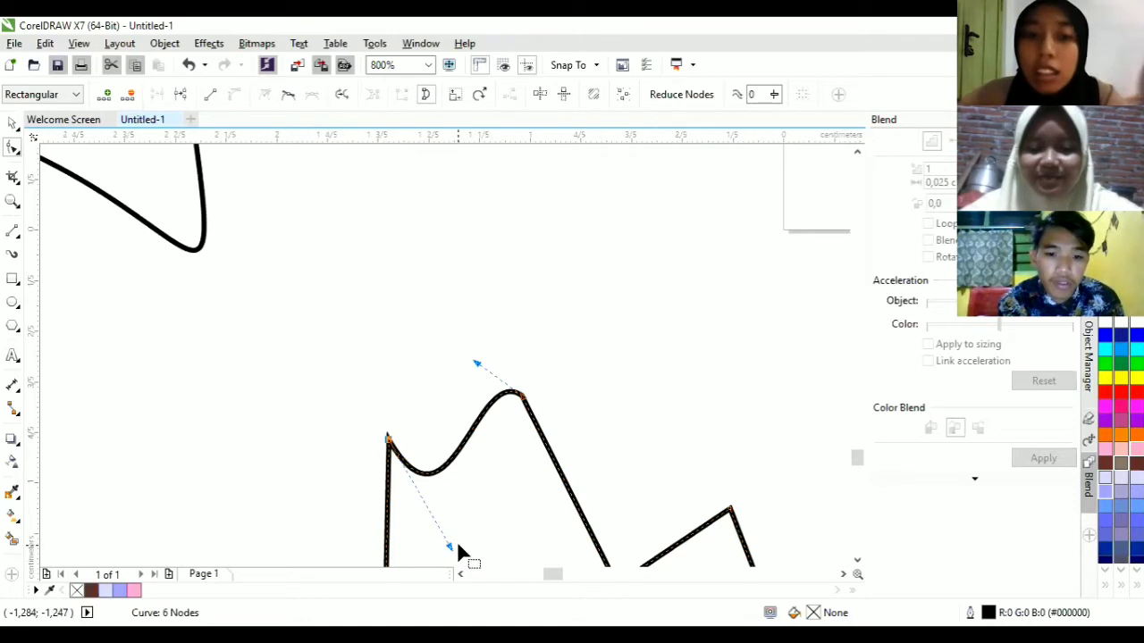
drag(449, 547, 397, 319)
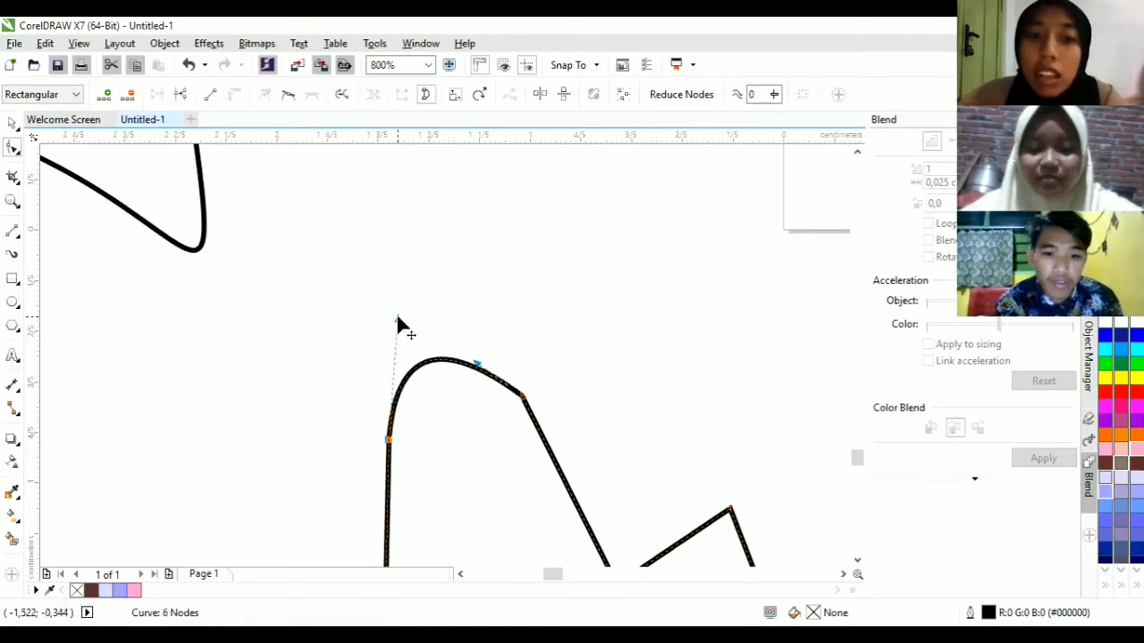
click(482, 372)
drag(479, 371, 497, 541)
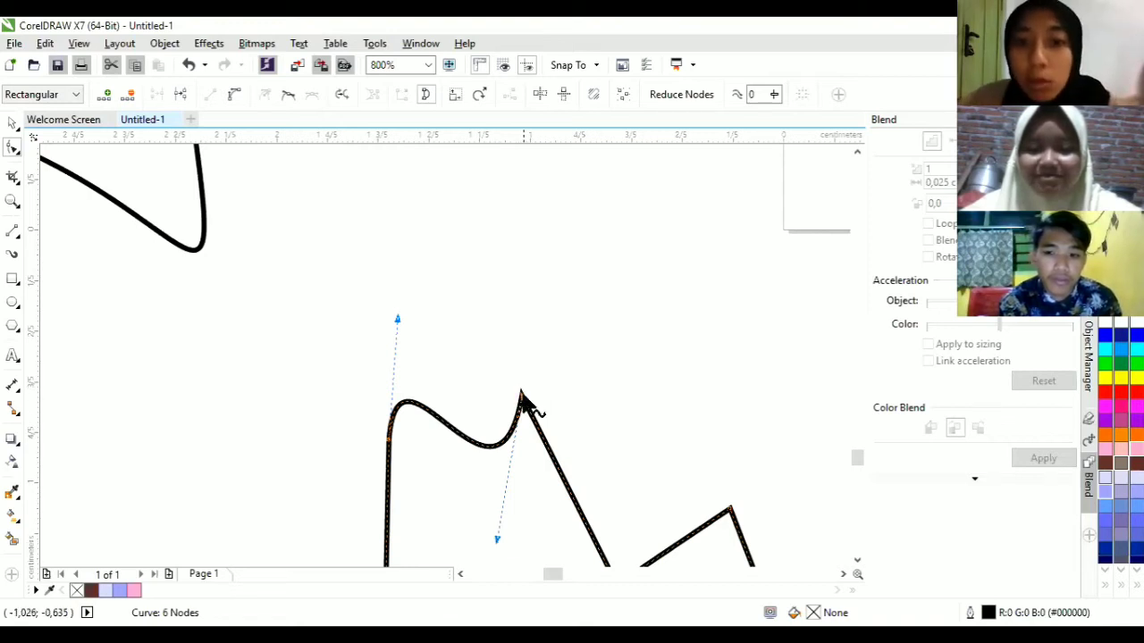
Convert the straight edge rising from the notch to the lower peak into a curve.
scroll(583, 476, down, 1)
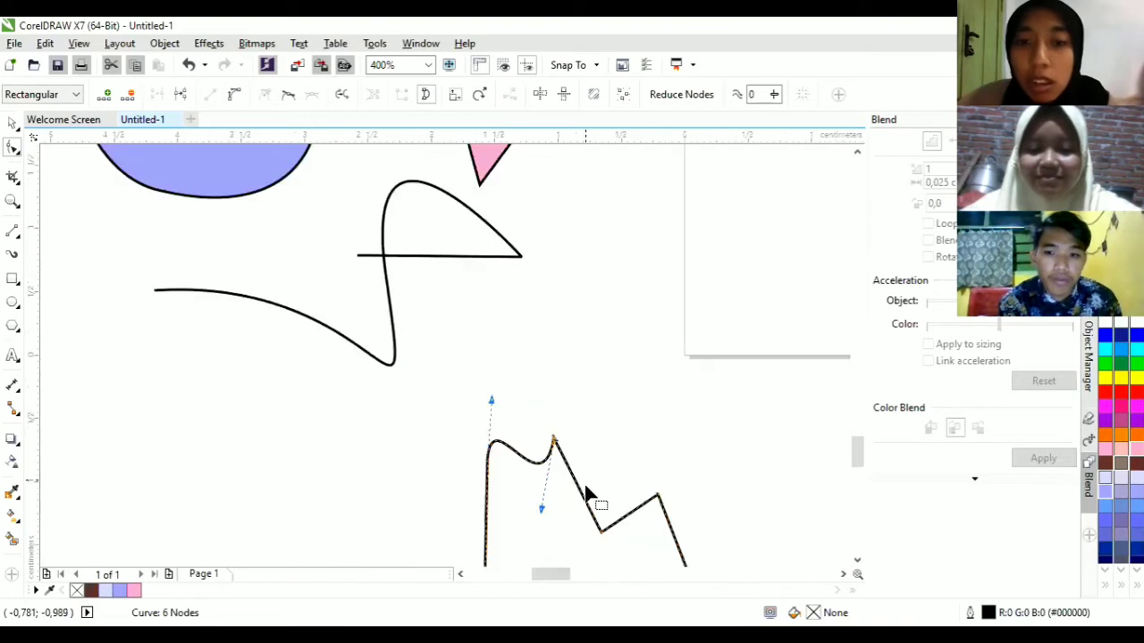
drag(856, 452, 855, 471)
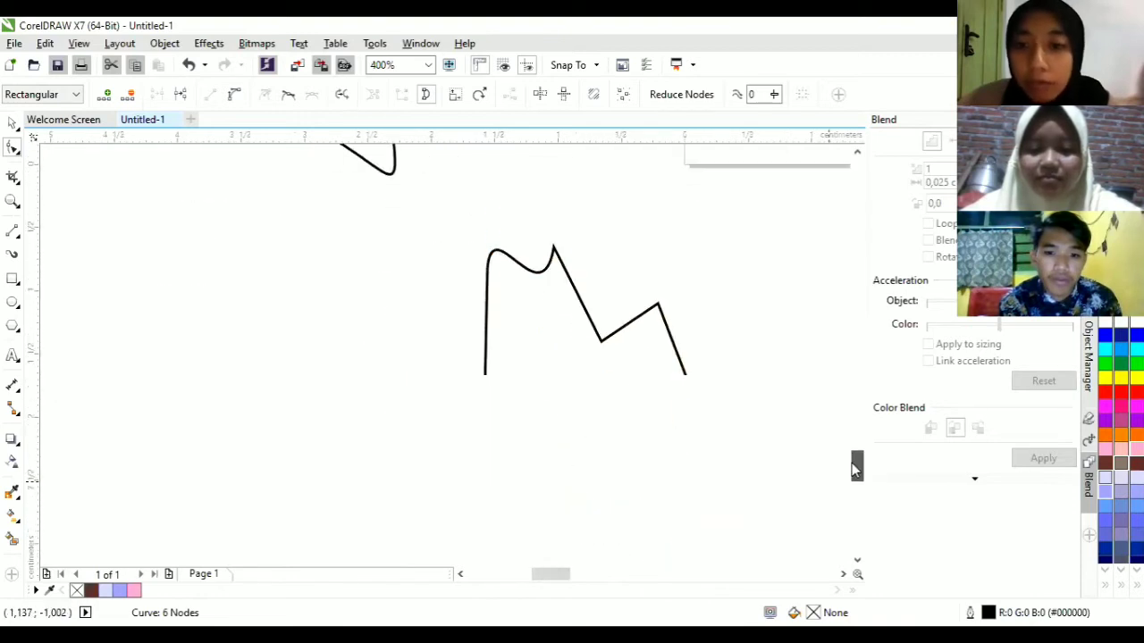
scroll(595, 301, up, 2)
scroll(597, 302, down, 1)
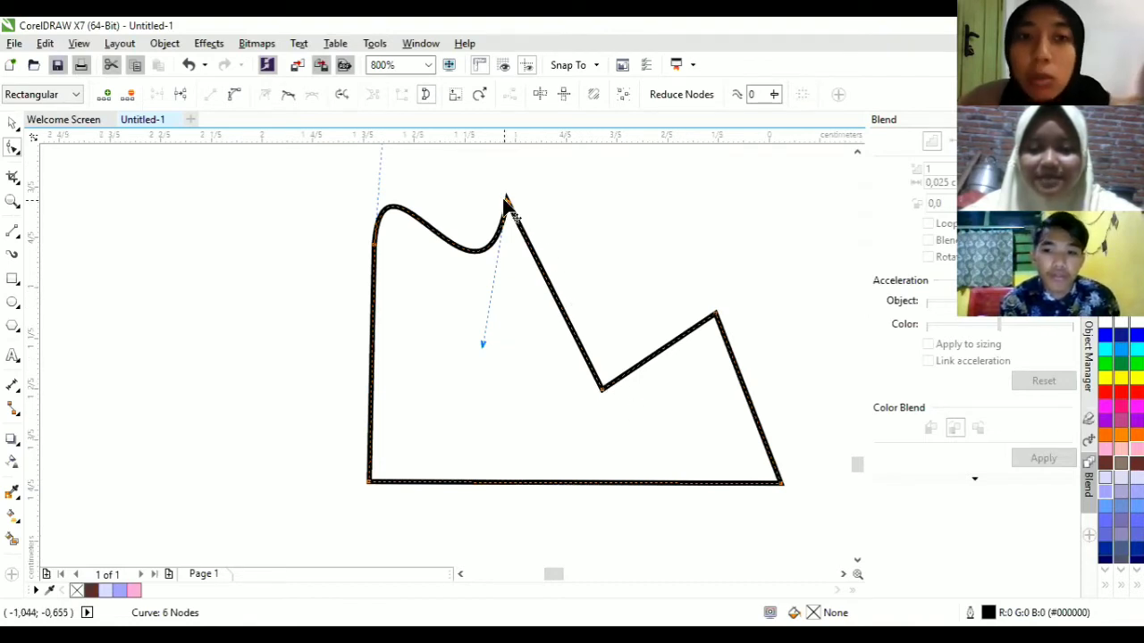
click(603, 394)
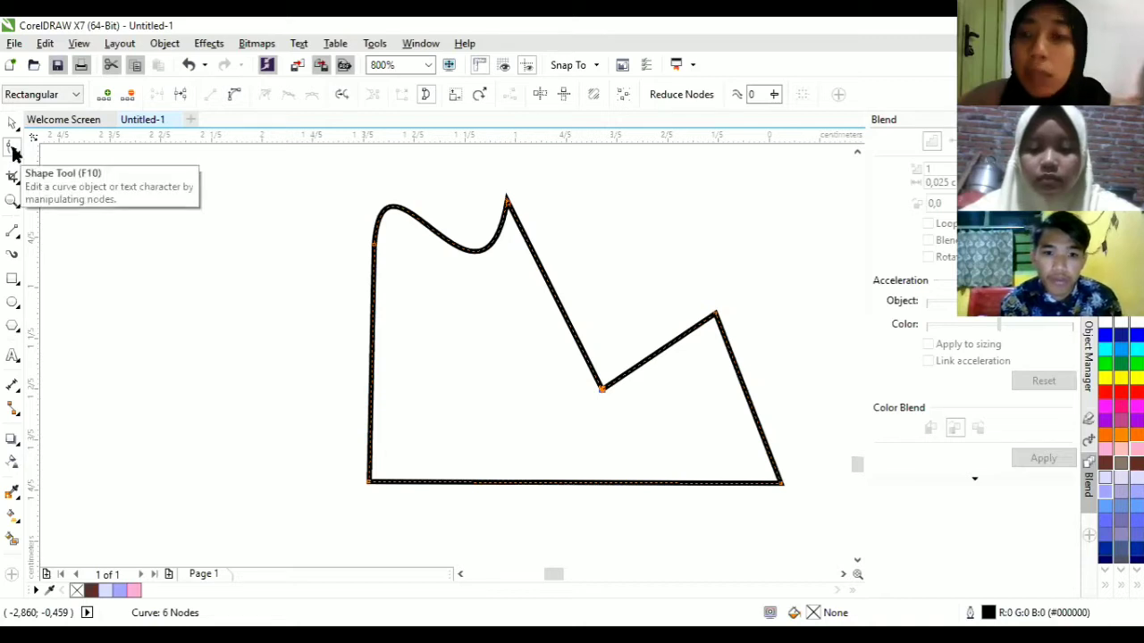
click(234, 96)
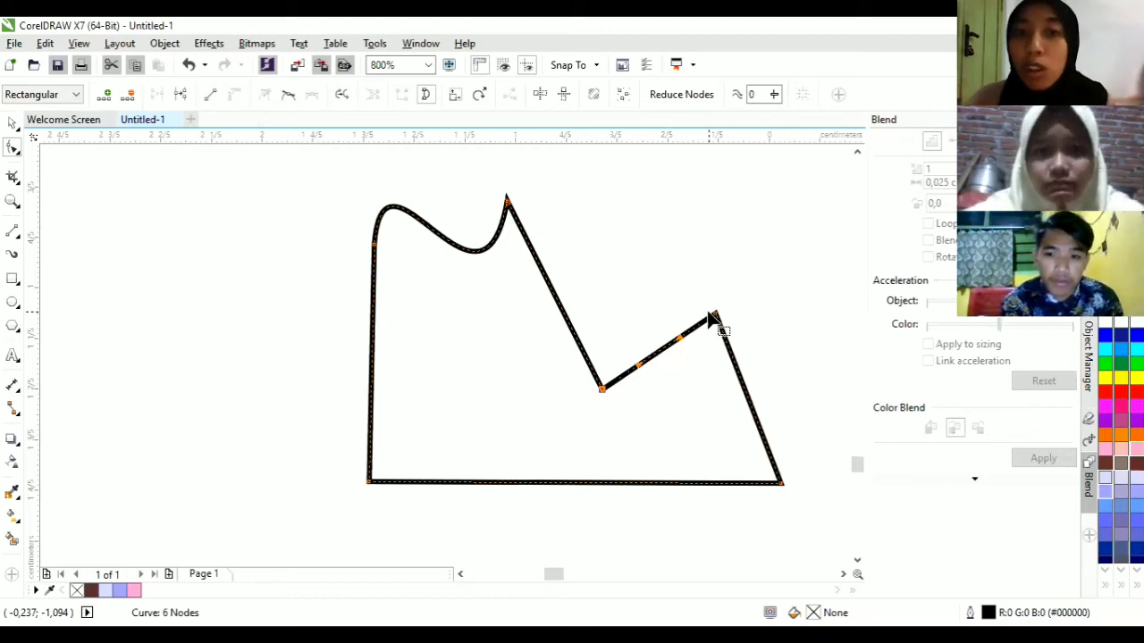
Bend the edge between the notch and the lower peak into an S-curve, and move the notch node slightly towards the taller peak.
drag(681, 340, 661, 300)
drag(638, 373, 662, 441)
drag(602, 390, 579, 398)
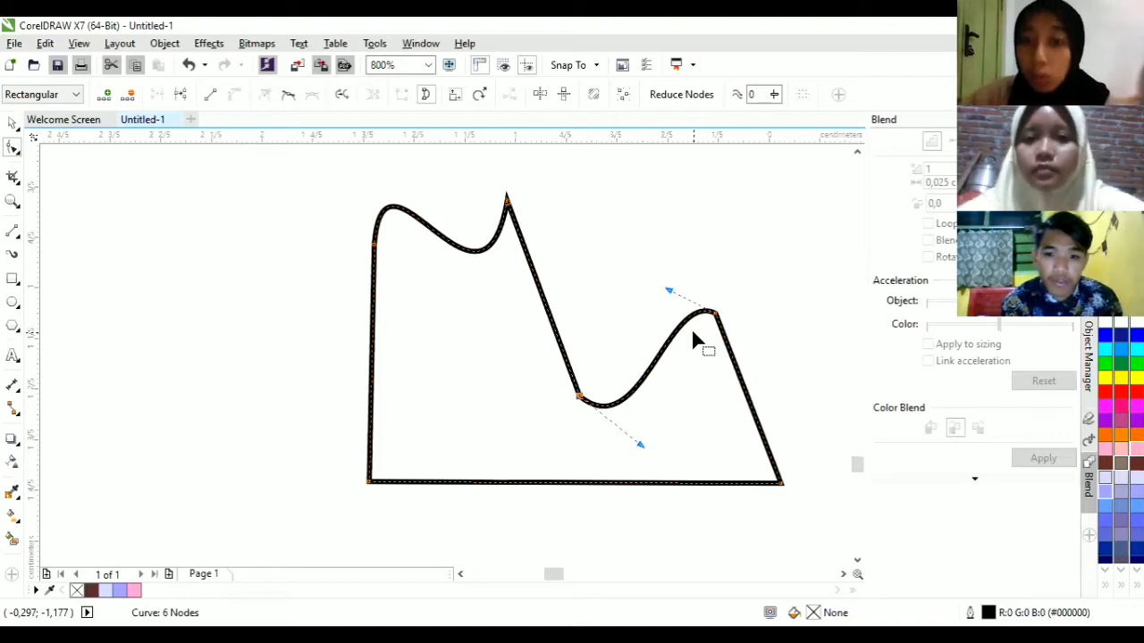
Delete the notch node so that one curve joins the two peaks, and select the taller peak's node.
key(Delete)
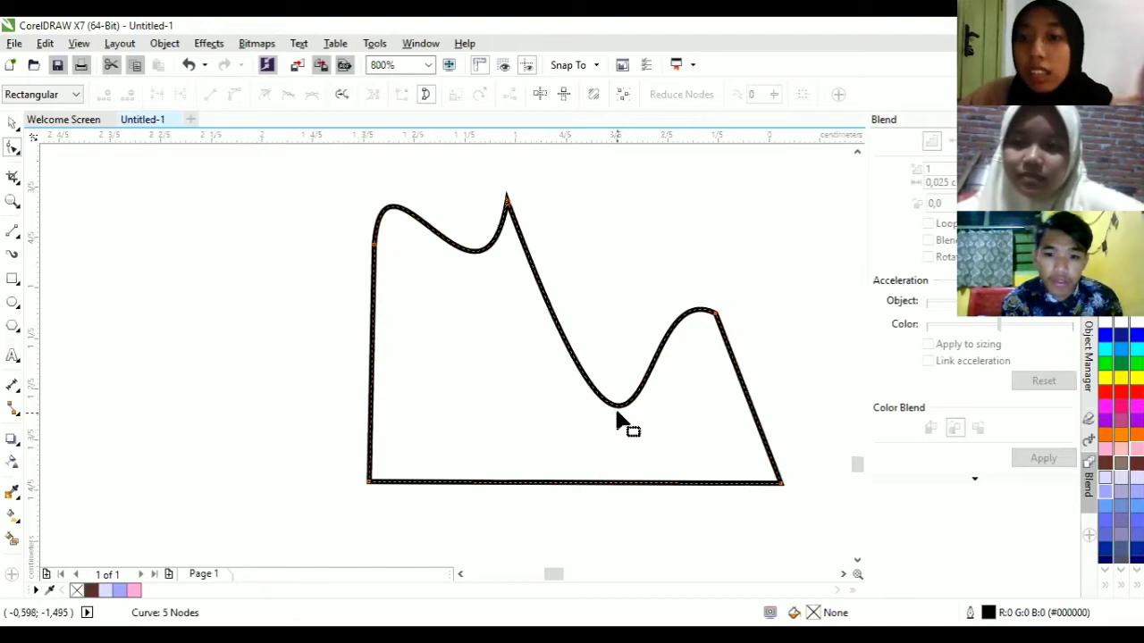
double_click(617, 411)
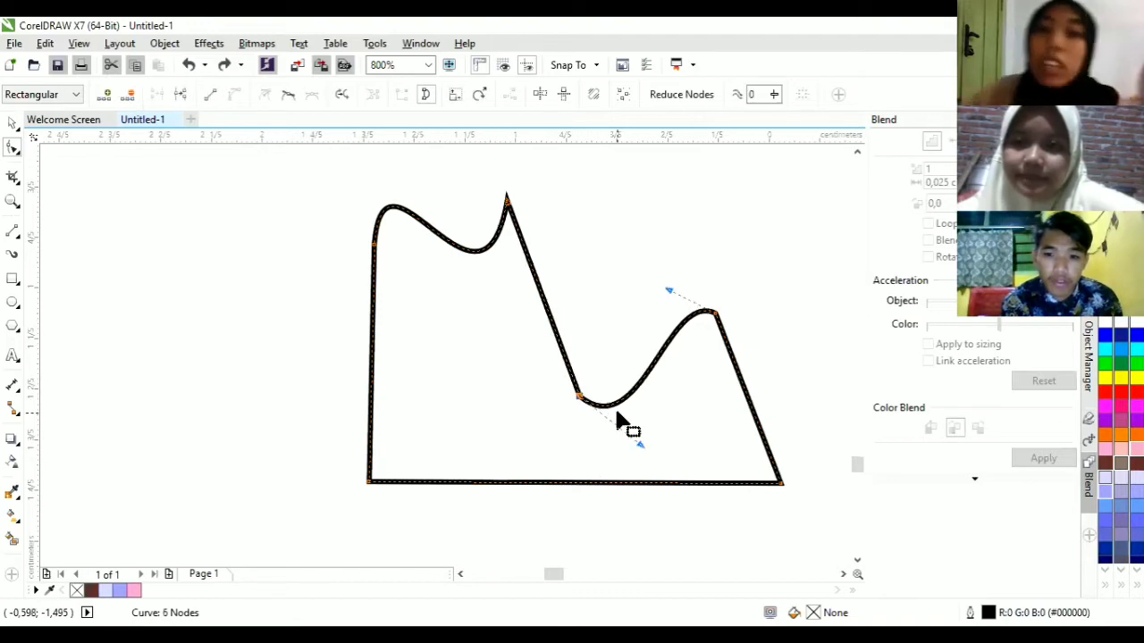
click(602, 393)
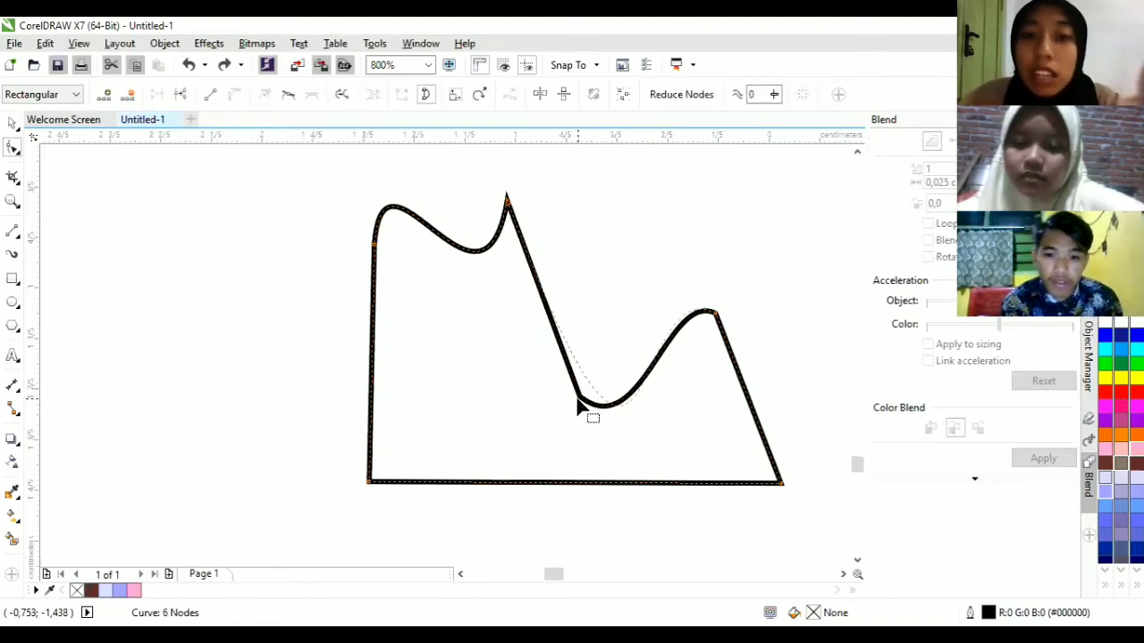
double_click(578, 402)
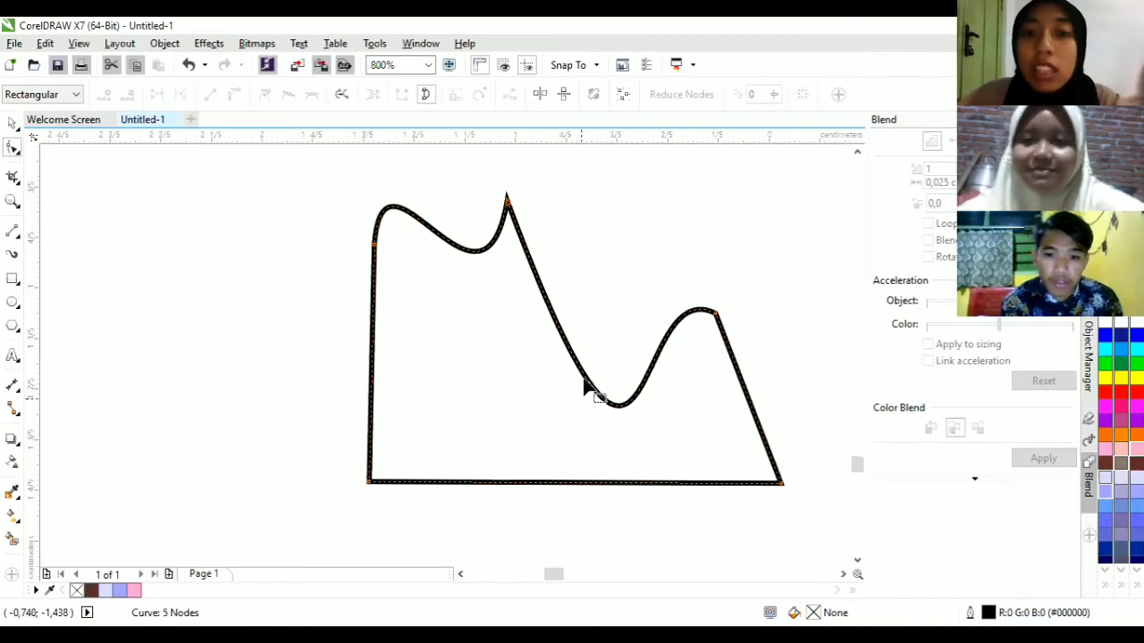
click(507, 198)
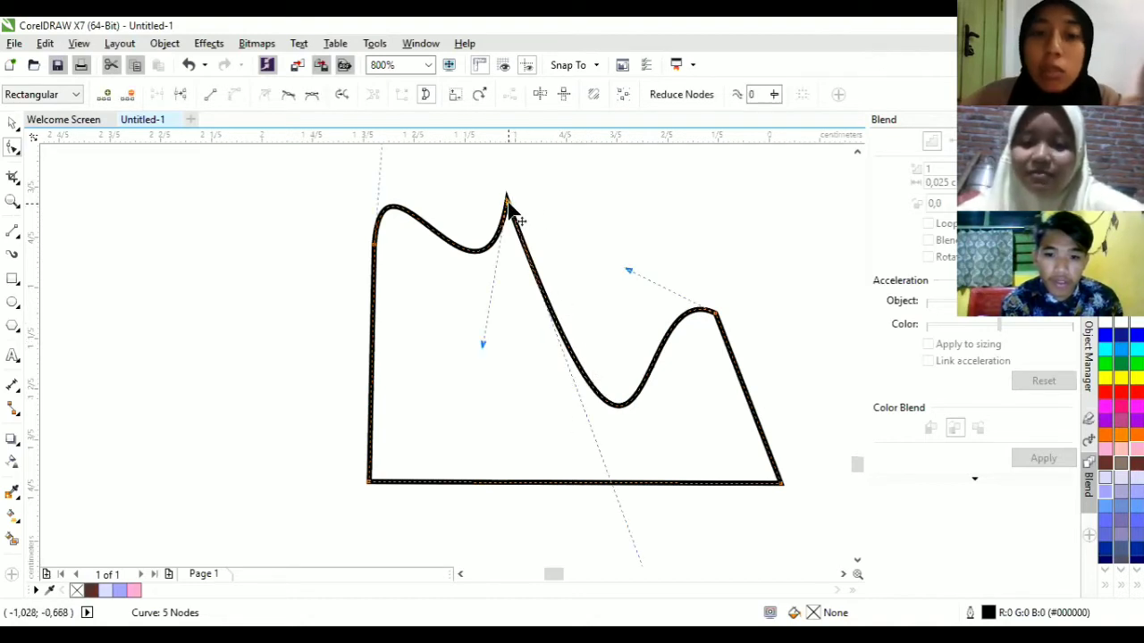
Delete the lower peak's node and the node at the upper end of the steep left edge, keeping the taller peak's node.
key(Delete)
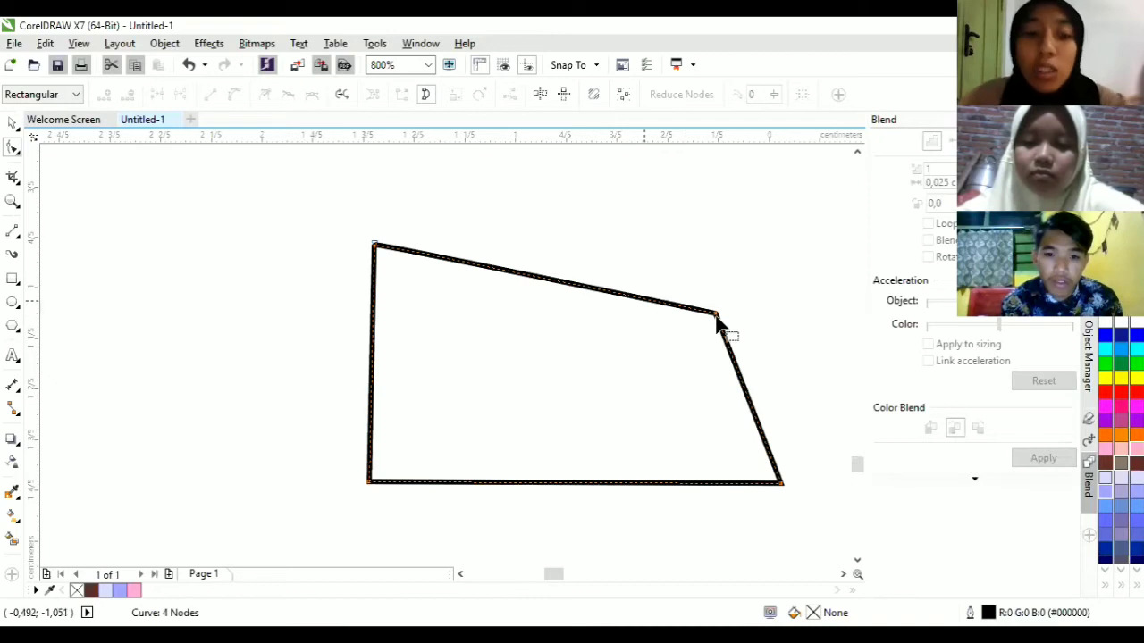
key(ctrl+z)
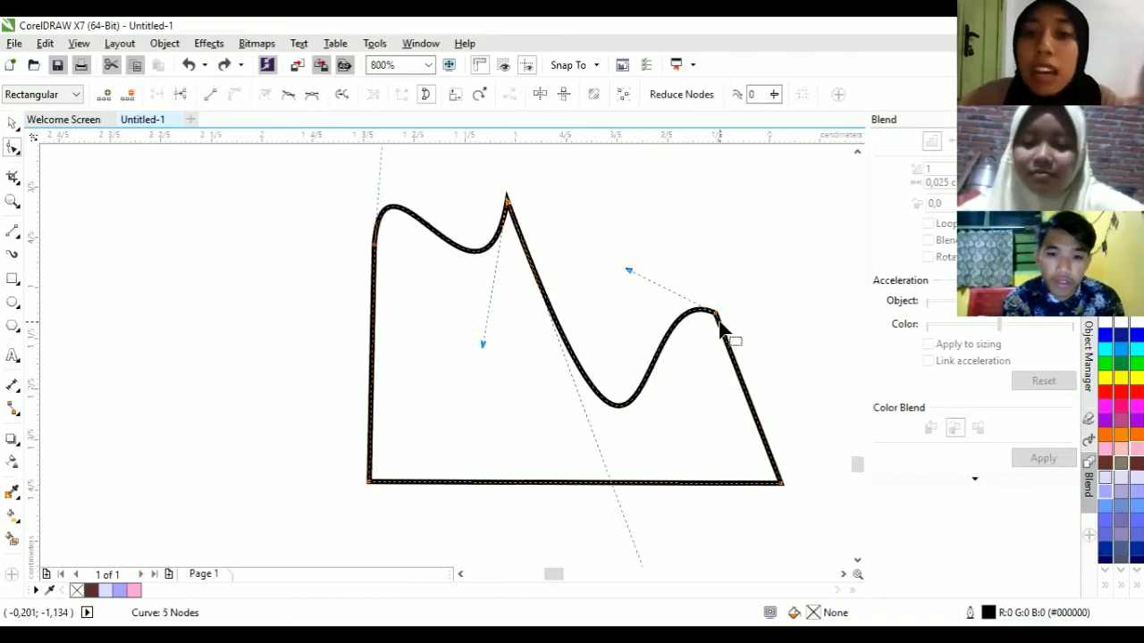
double_click(714, 318)
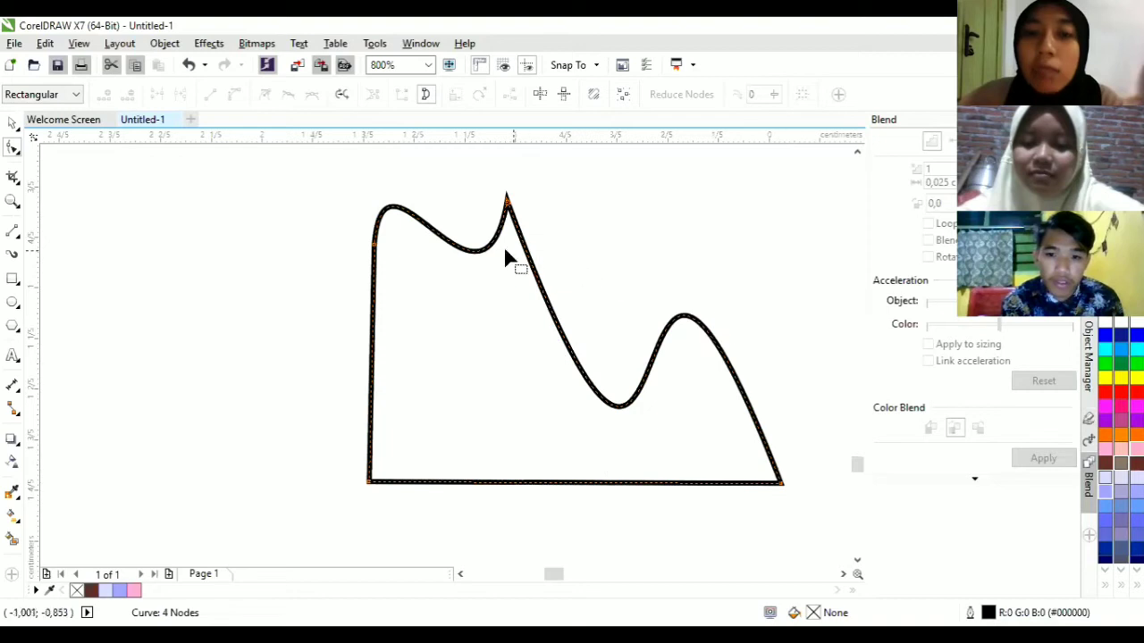
double_click(375, 245)
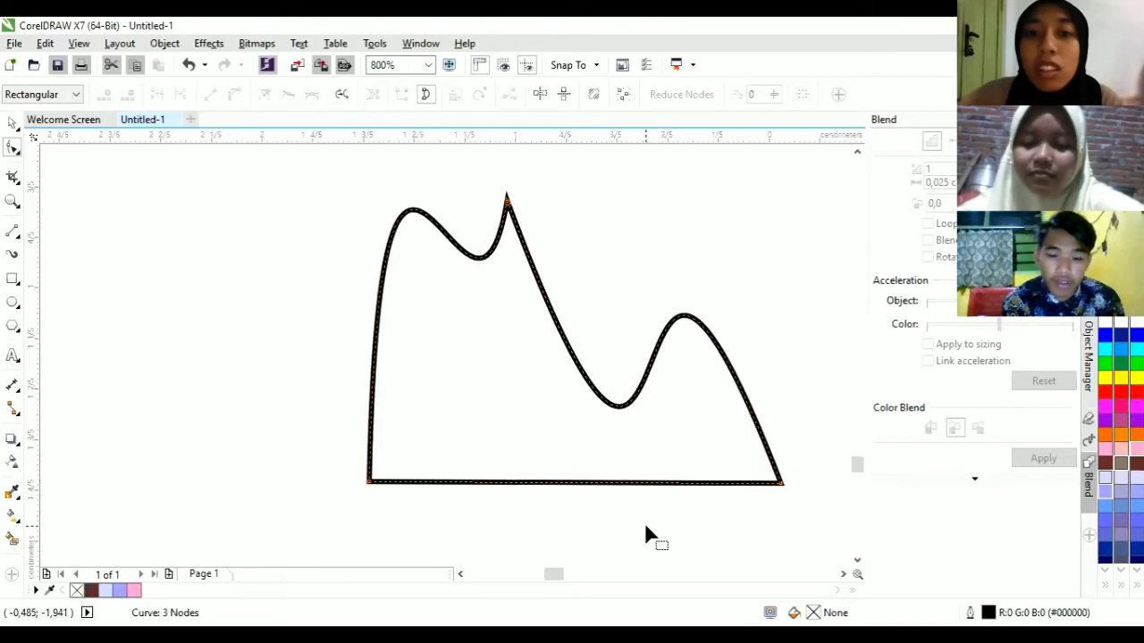
Fill the wavy shape with blue-violet (#6666FF) and shift it slightly to the left.
mouse_move(551, 573)
mouse_down()
mouse_move(572, 579)
mouse_move(549, 577)
mouse_up()
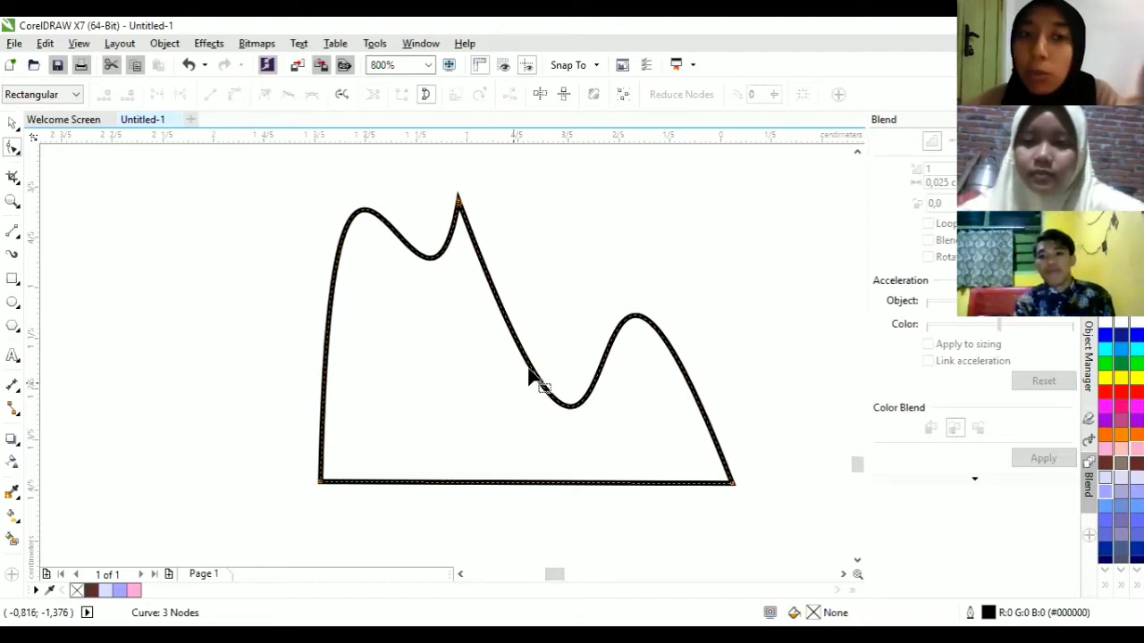
click(11, 125)
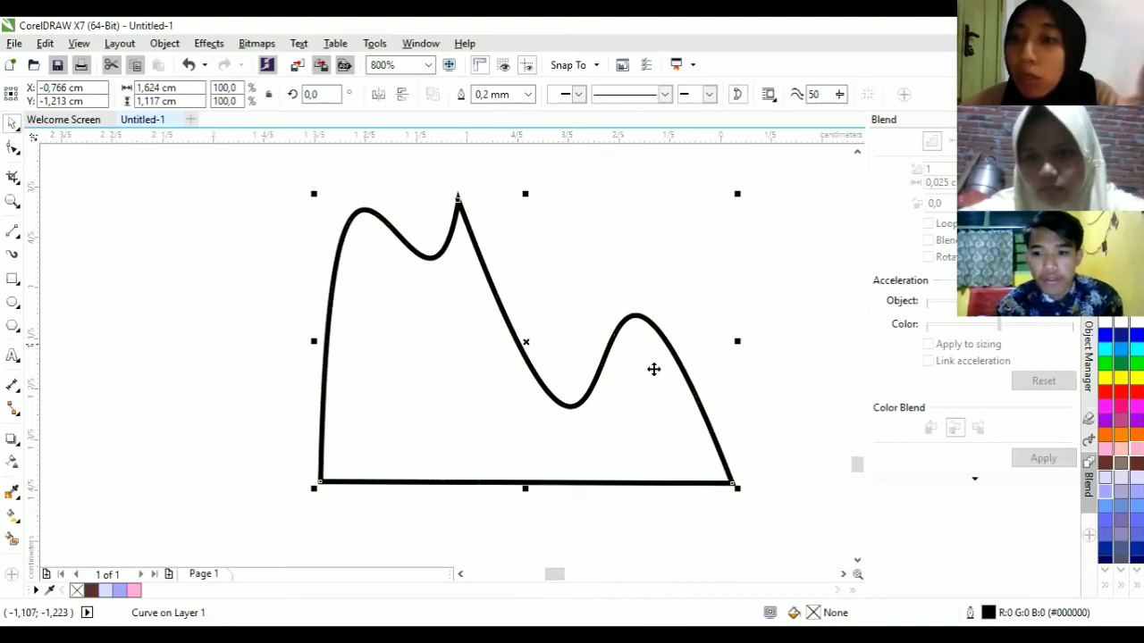
click(1135, 518)
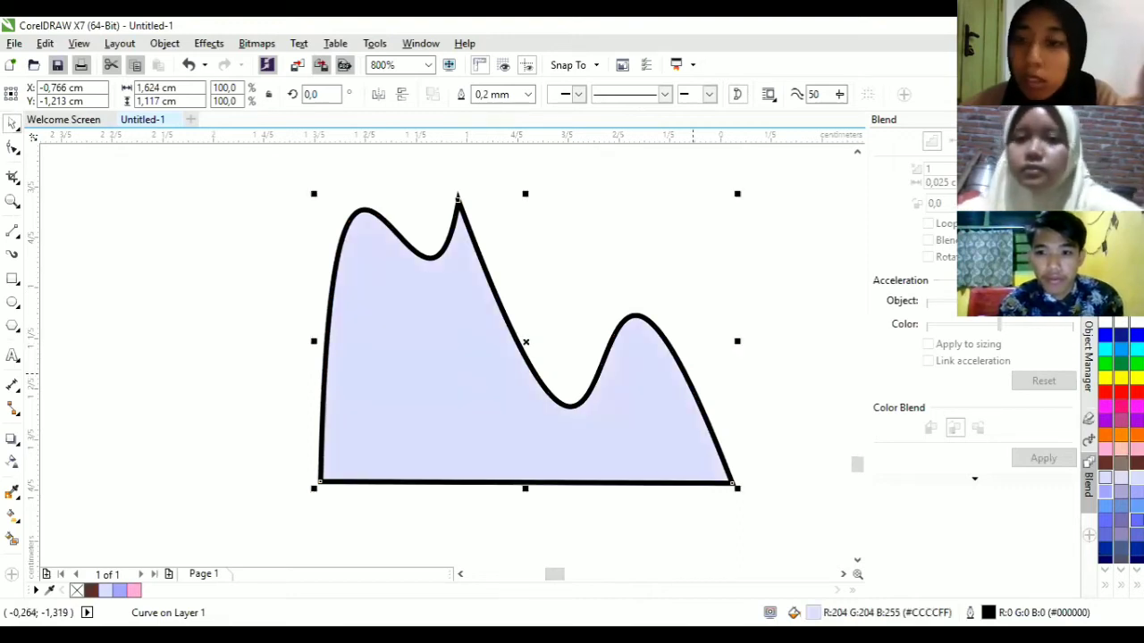
click(1120, 520)
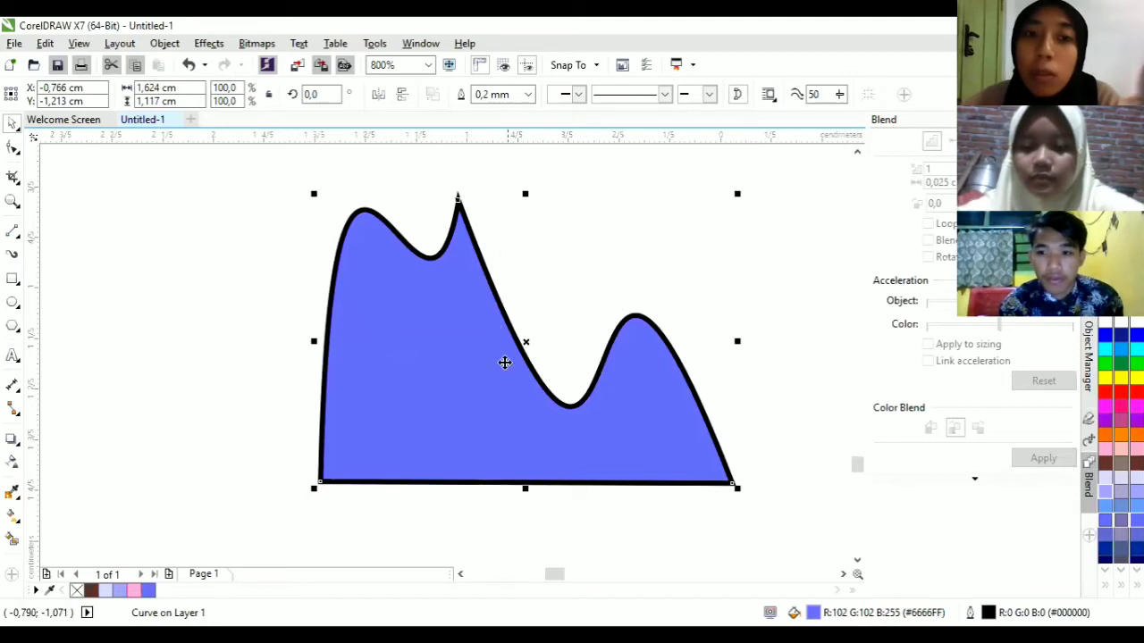
drag(402, 327, 378, 324)
right_click(379, 325)
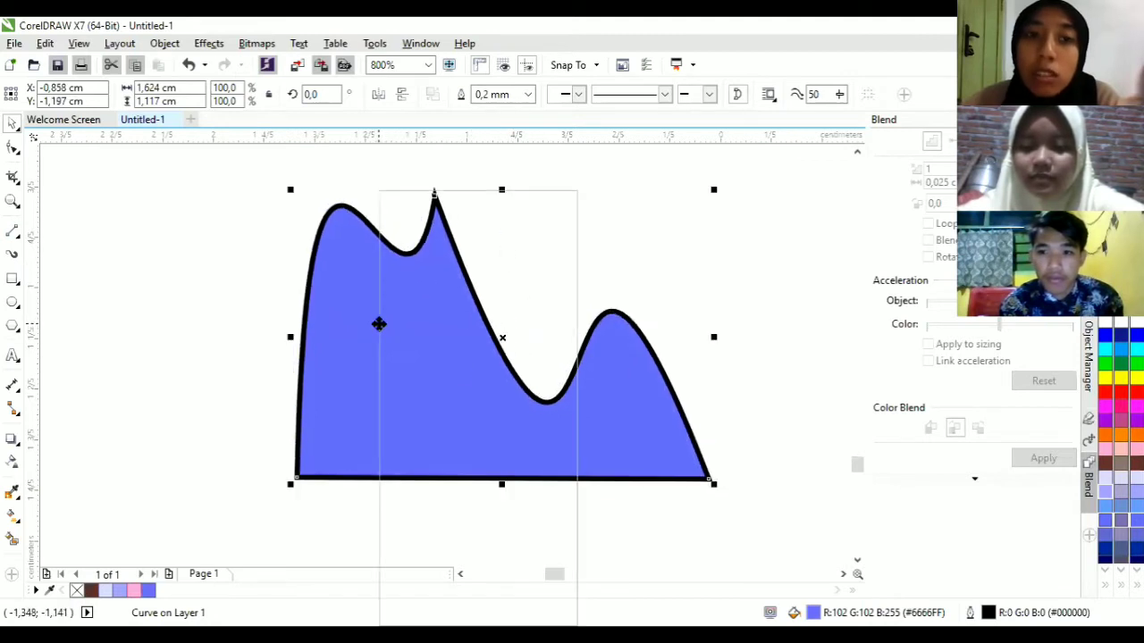
click(344, 275)
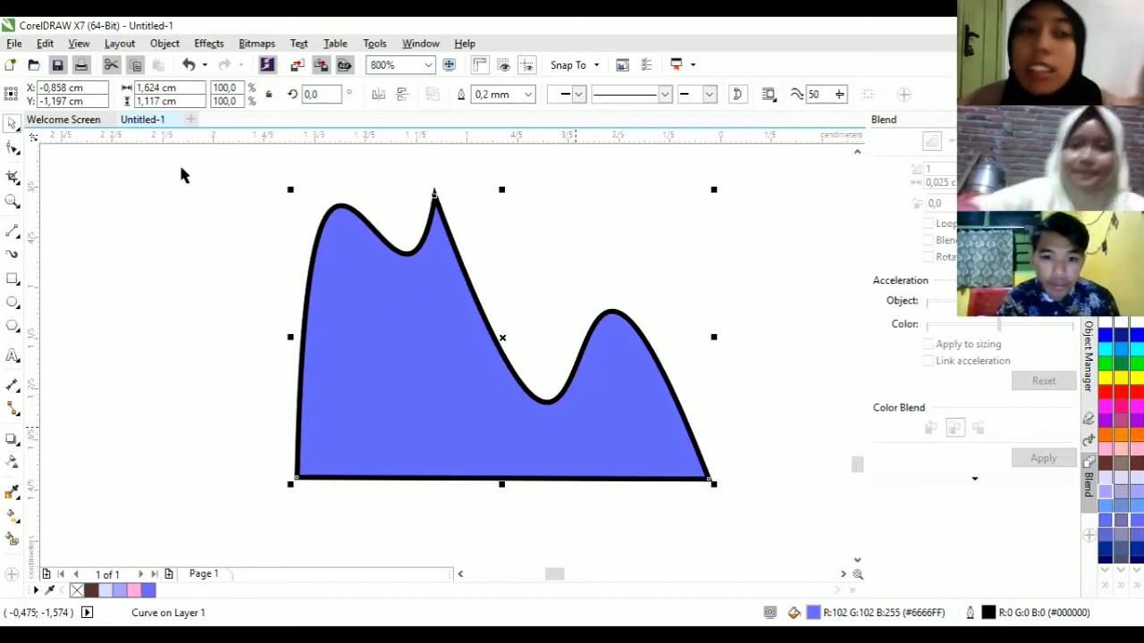
click(13, 258)
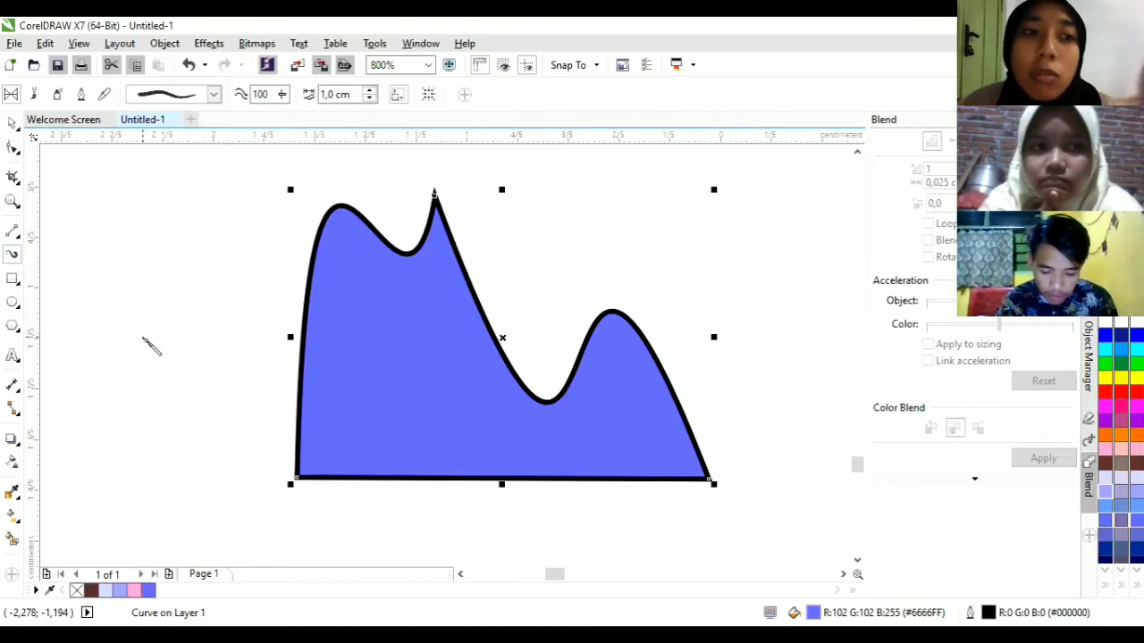
mouse_move(141, 266)
mouse_down()
mouse_move(200, 366)
mouse_move(236, 399)
mouse_up()
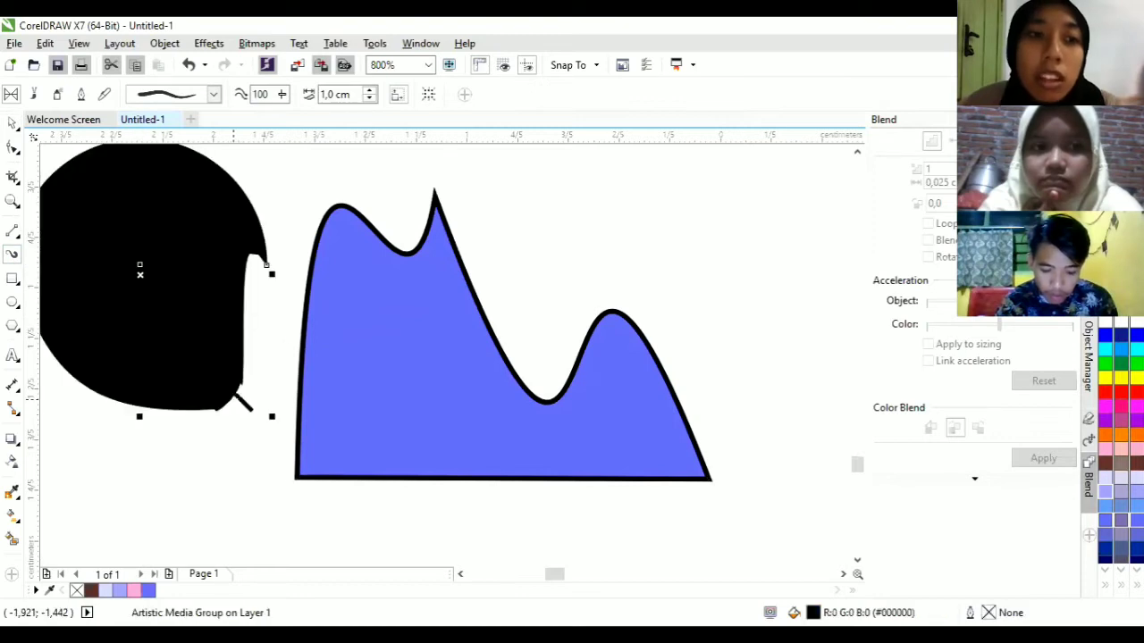
key(ctrl+z)
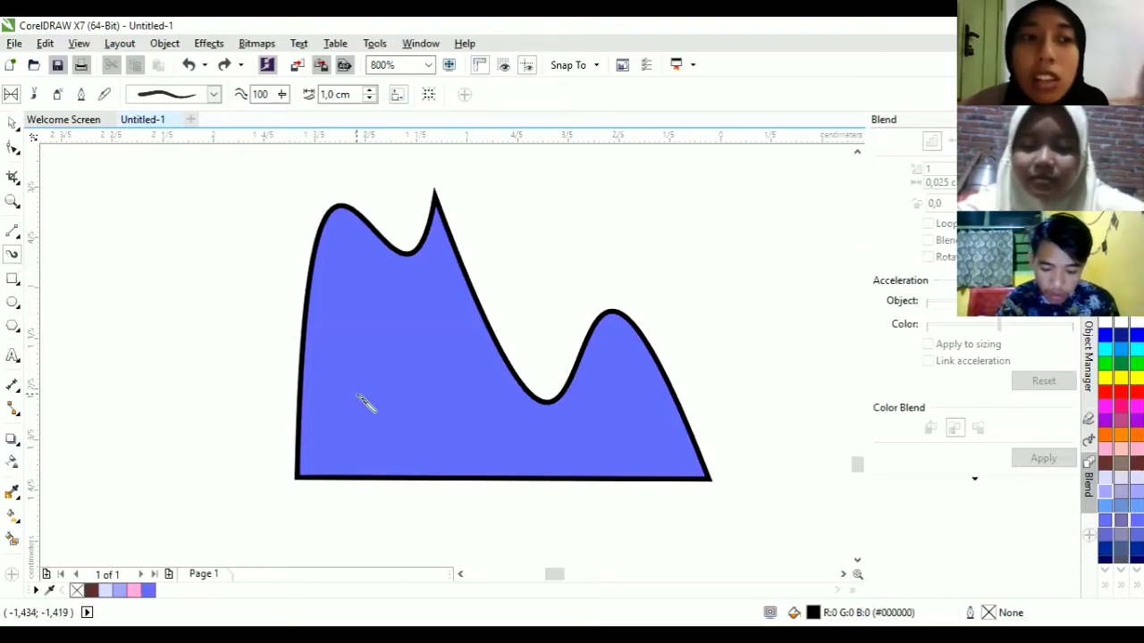
Select all the objects drawn on and around the page and delete them.
scroll(363, 399, down, 5)
scroll(363, 399, down, 1)
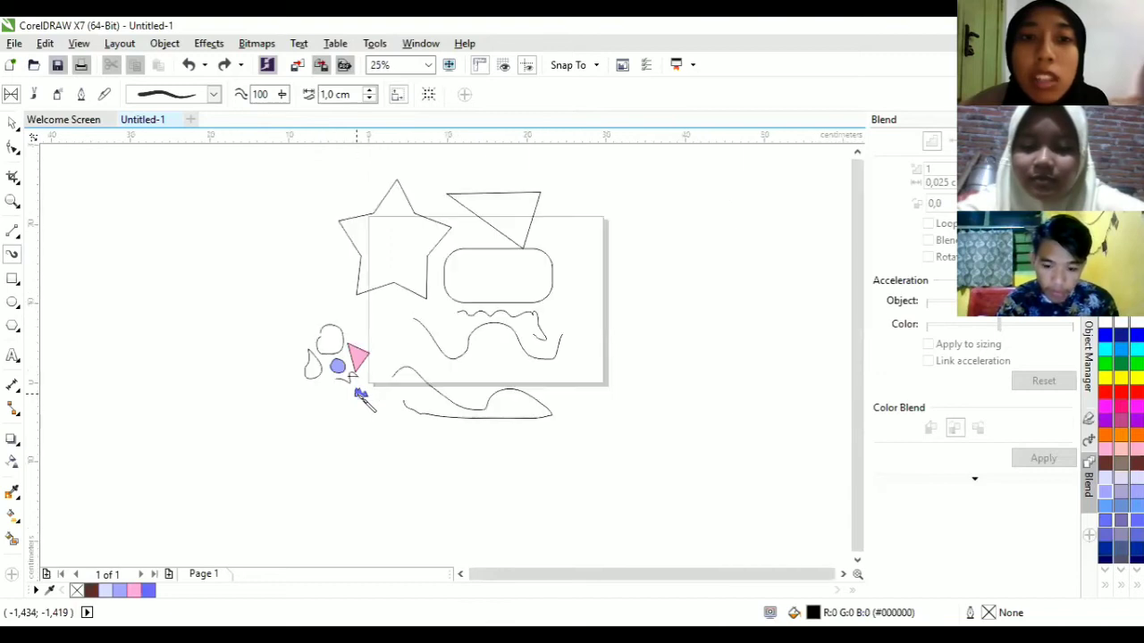
click(12, 123)
mouse_move(203, 154)
mouse_down()
mouse_move(497, 434)
mouse_move(604, 511)
mouse_up()
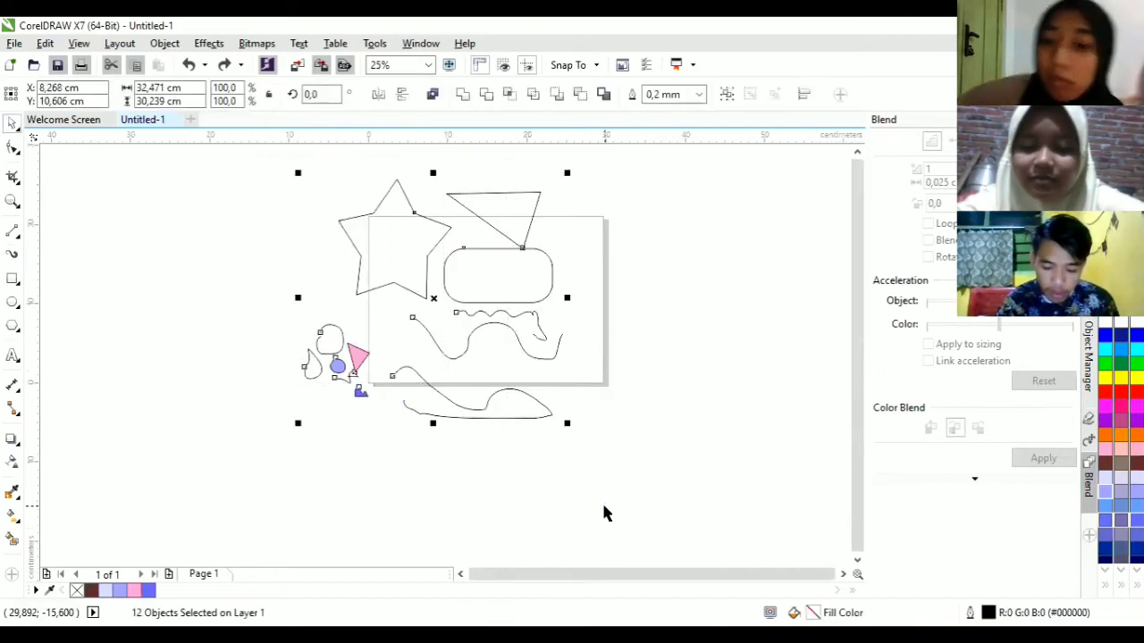
key(Delete)
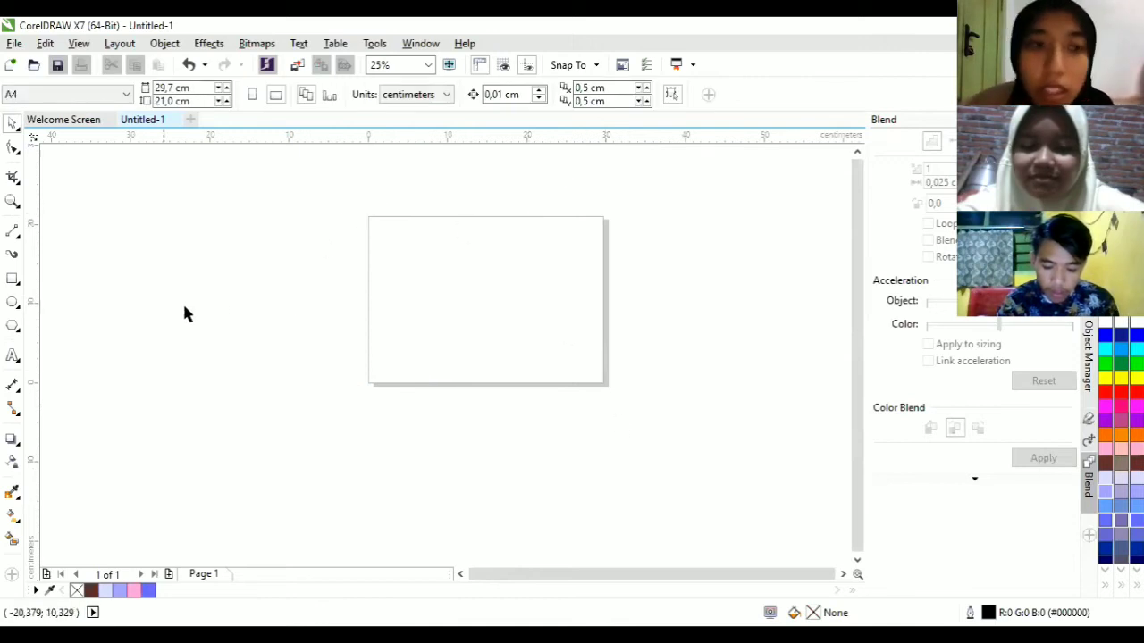
Draw a diagonal tapering stroke about 12 cm wide on the page with the Artistic Media tool.
click(12, 254)
scroll(463, 318, up, 1)
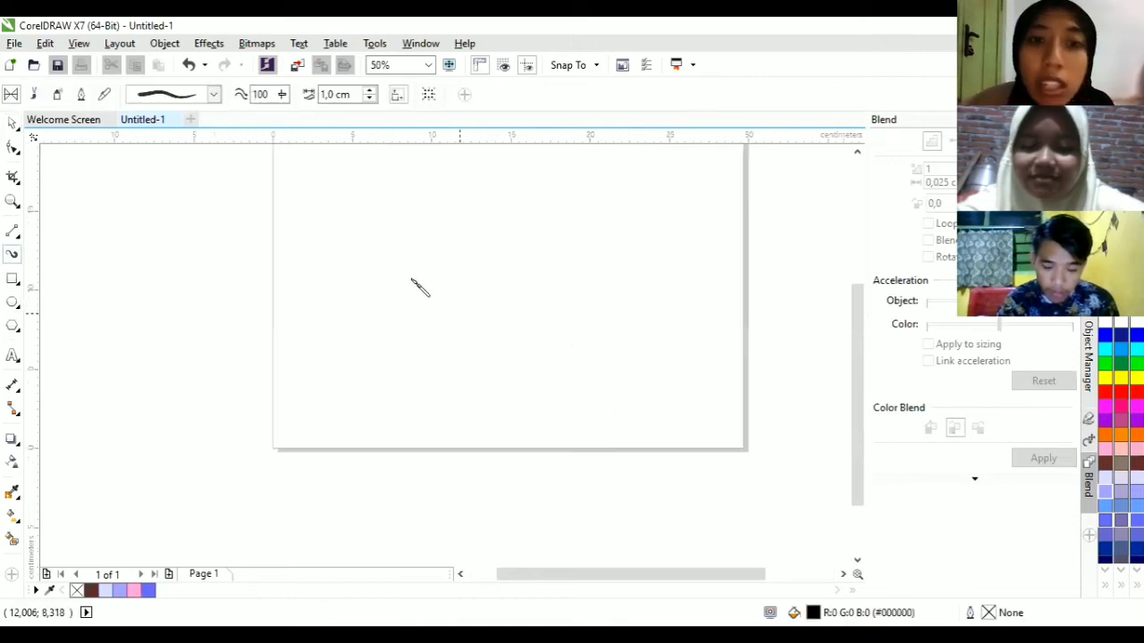
mouse_move(288, 265)
mouse_down()
mouse_move(345, 284)
mouse_move(487, 371)
mouse_up()
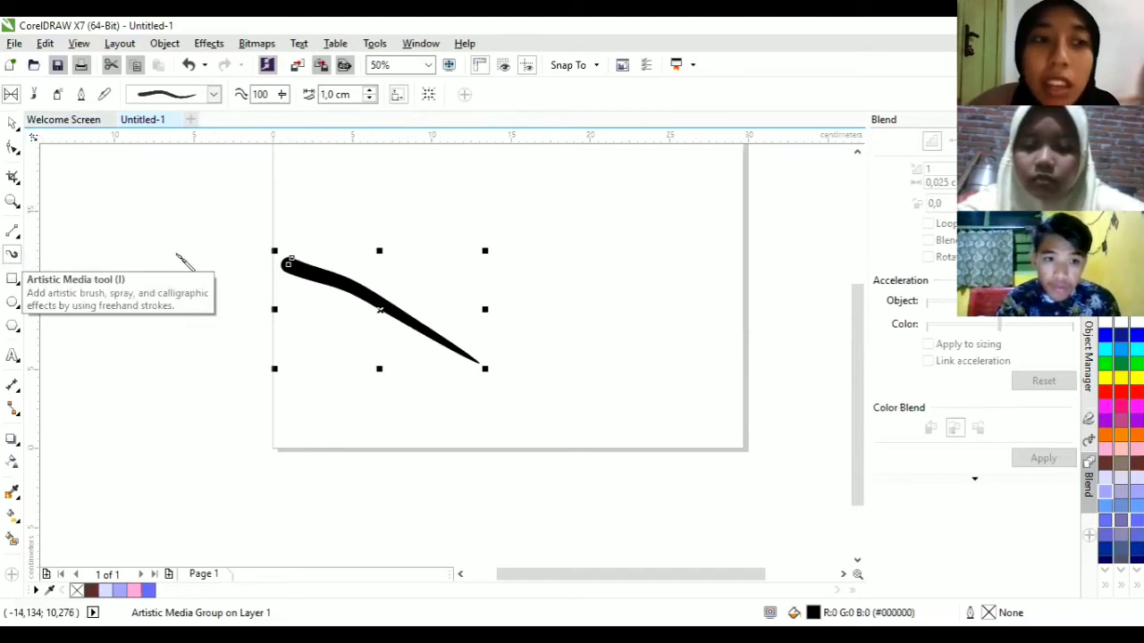
Apply the preset with thick square ends and a thin middle to the diagonal stroke, and draw three more wavy strokes with it.
click(214, 95)
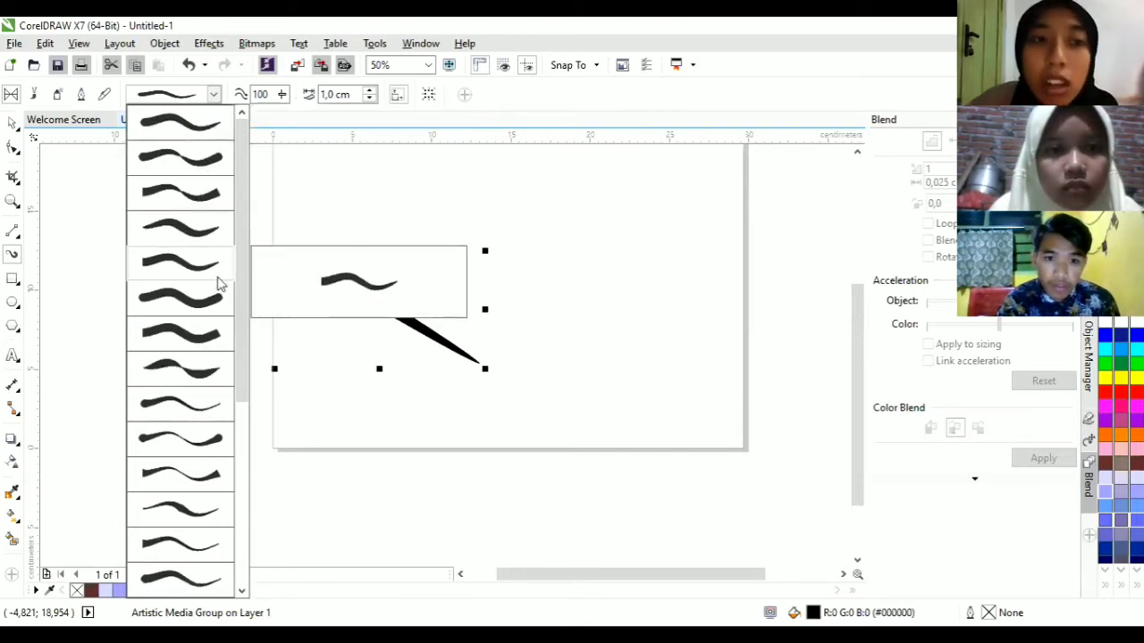
drag(239, 295, 250, 498)
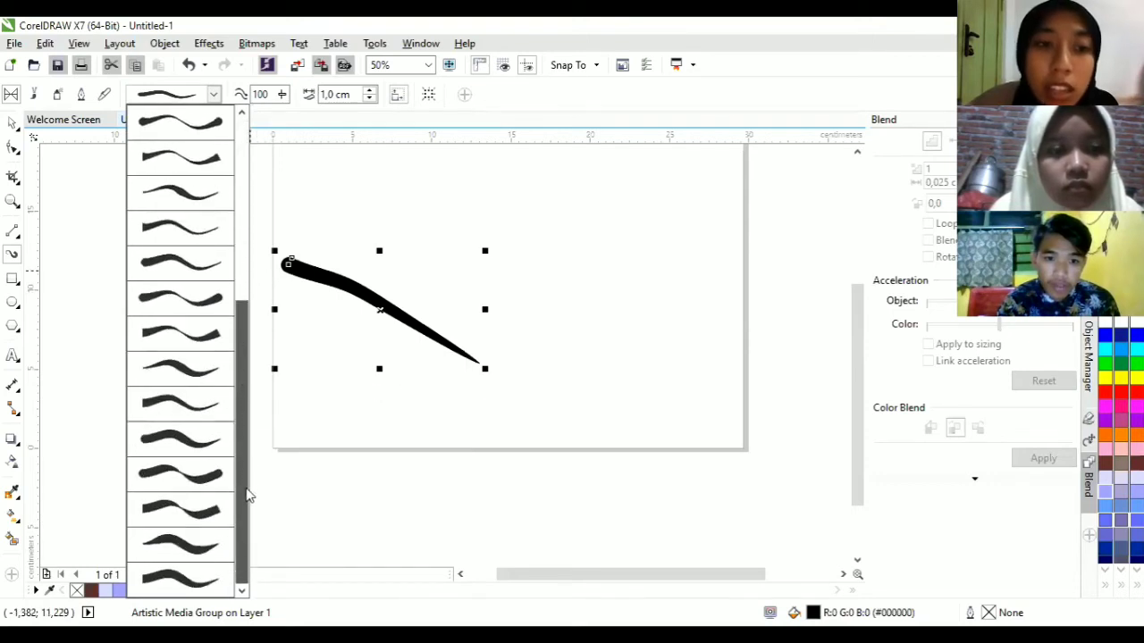
click(185, 510)
mouse_move(244, 410)
mouse_down()
mouse_move(302, 432)
mouse_move(347, 472)
mouse_move(536, 442)
mouse_up()
mouse_move(340, 195)
mouse_down()
mouse_move(455, 199)
mouse_move(590, 272)
mouse_move(650, 229)
mouse_up()
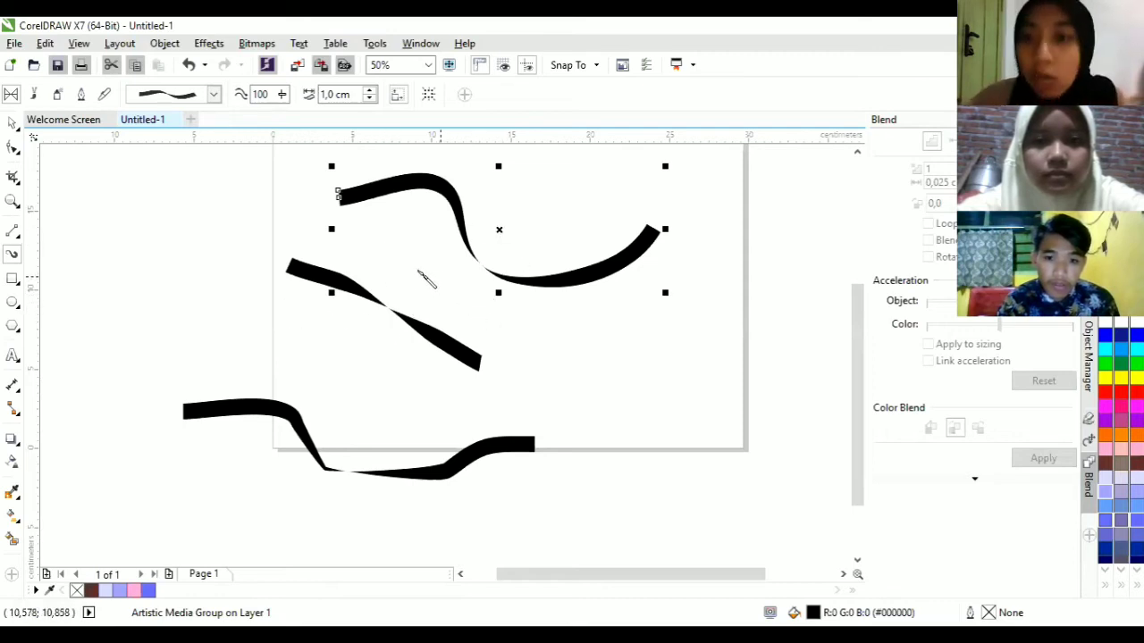
mouse_move(416, 297)
mouse_down()
mouse_move(448, 289)
mouse_move(519, 409)
mouse_move(690, 320)
mouse_up()
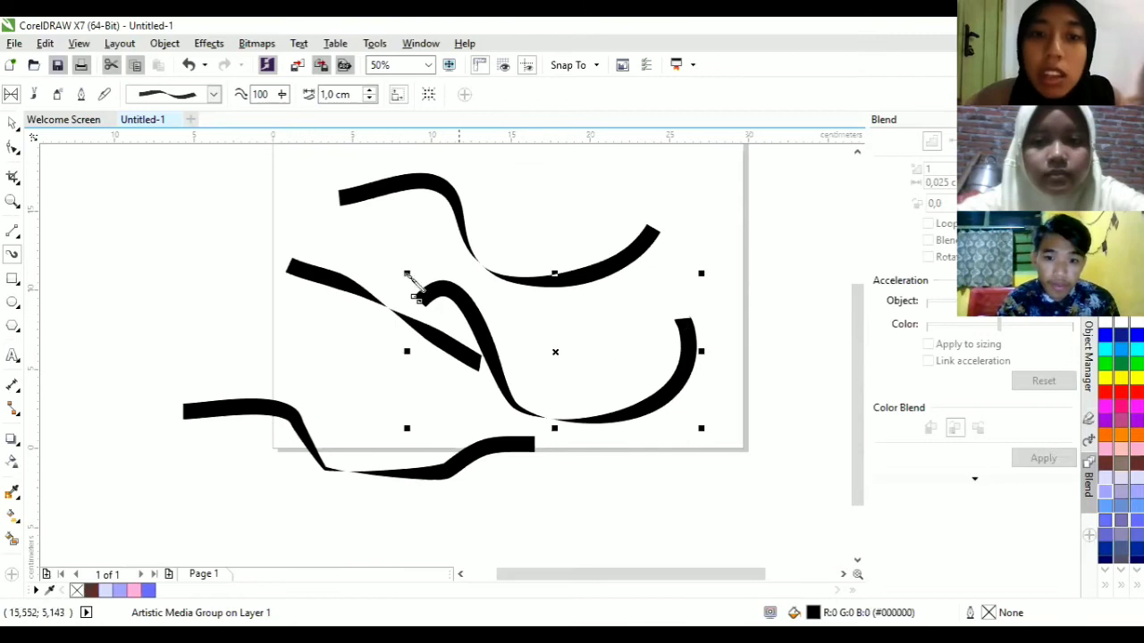
Increase the stroke width of the last wavy stroke to more than 2 cm.
click(369, 91)
click(369, 91)
click(369, 91)
click(369, 91)
click(369, 92)
click(370, 92)
click(369, 92)
click(369, 91)
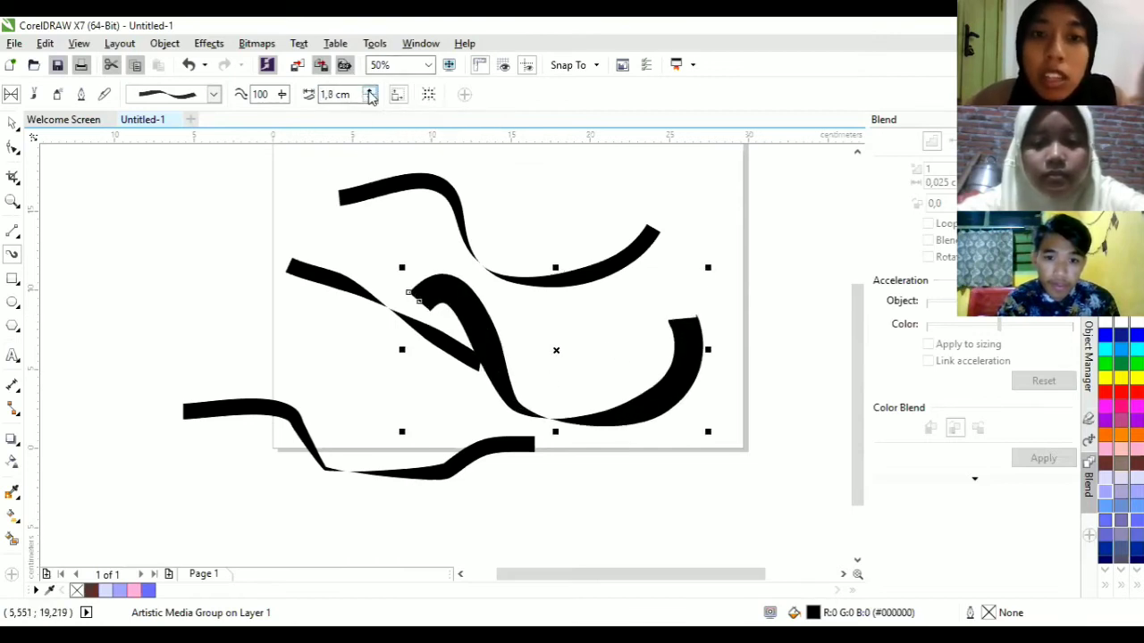
click(369, 91)
click(369, 92)
click(370, 92)
click(369, 91)
click(369, 92)
click(369, 91)
click(369, 92)
click(369, 92)
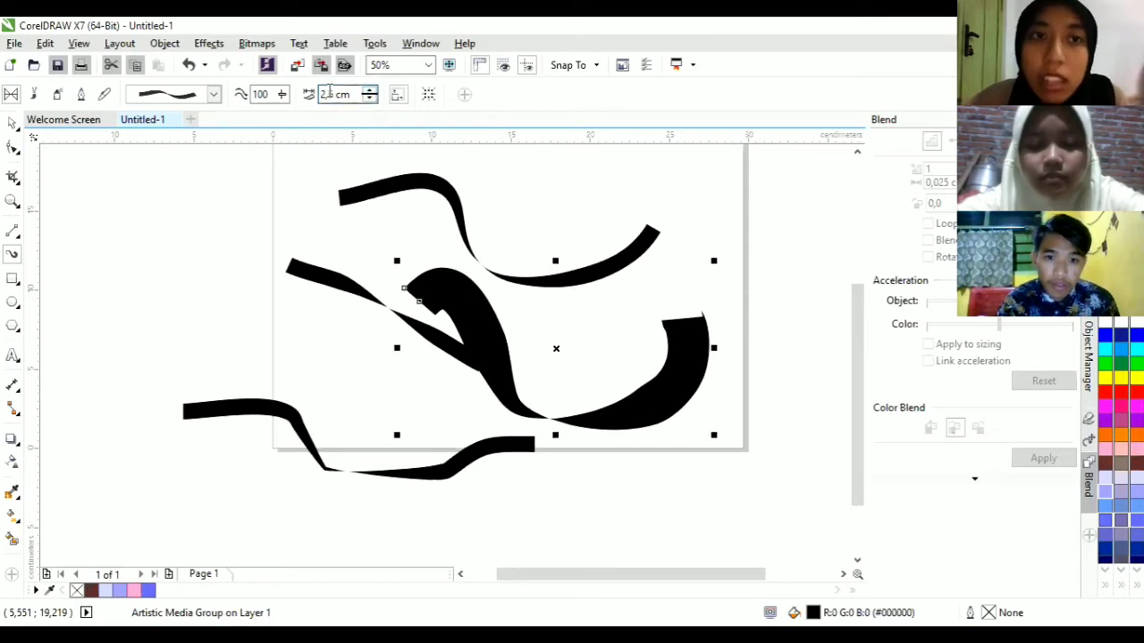
Set the last wavy stroke's width to 1 cm and deselect it.
double_click(328, 94)
text(1cm)
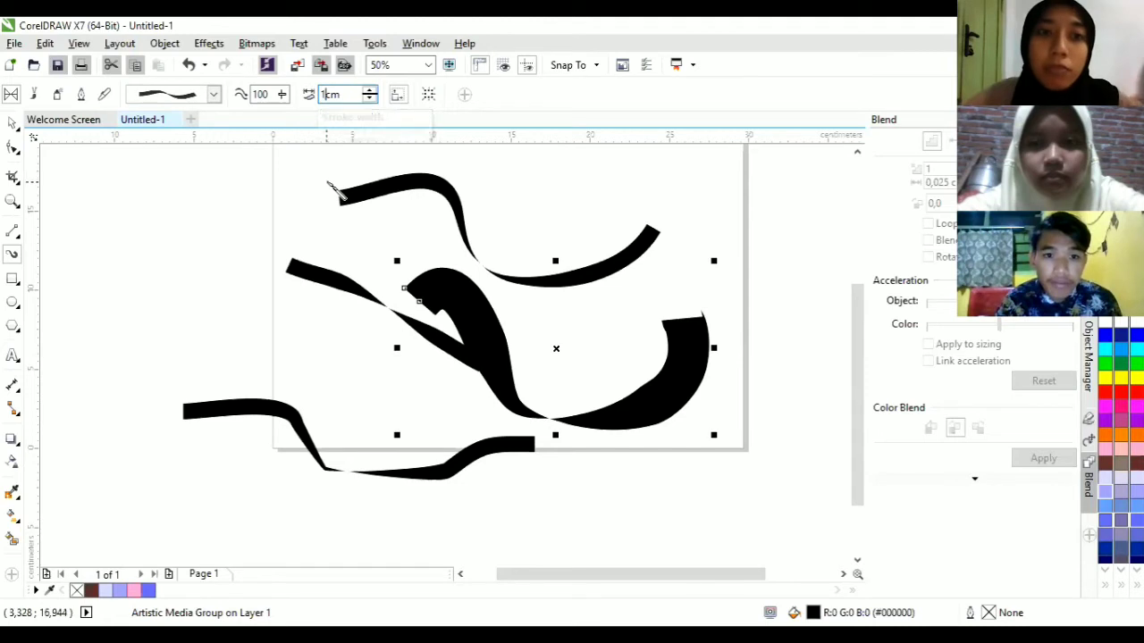
click(329, 184)
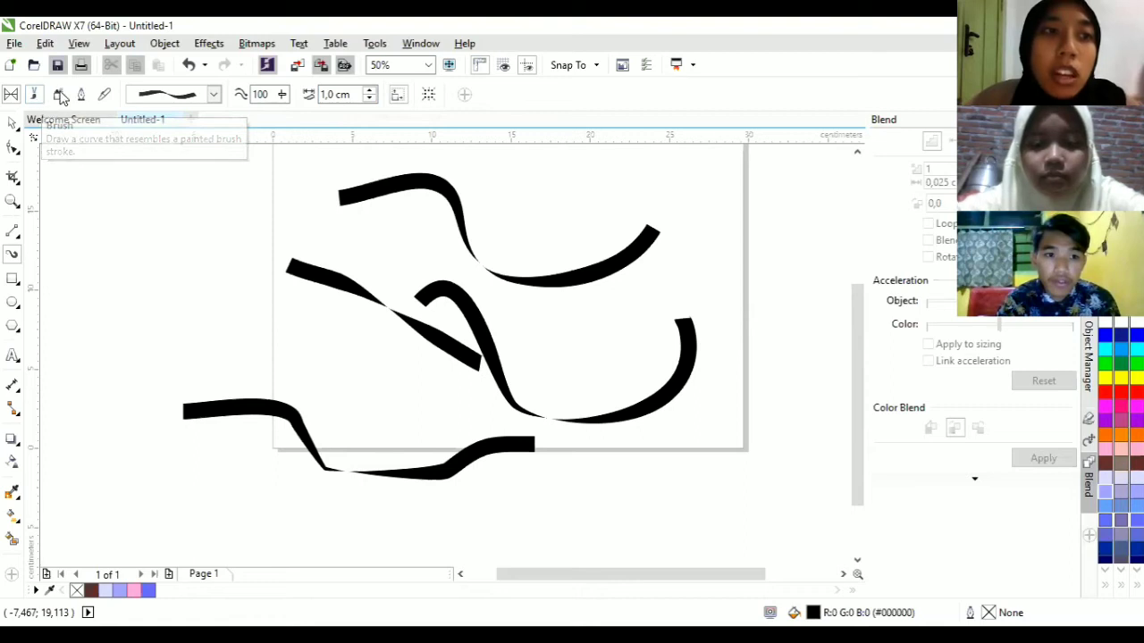
Check the Sprayer mode's options and set the Artistic Media tool to Brush mode.
click(34, 94)
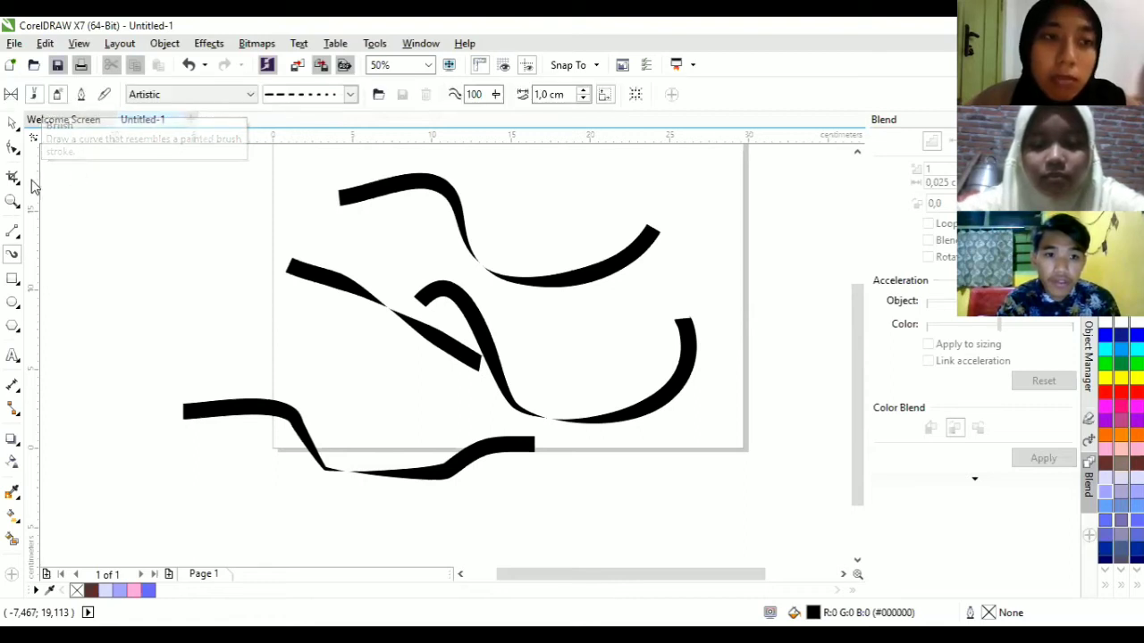
click(57, 94)
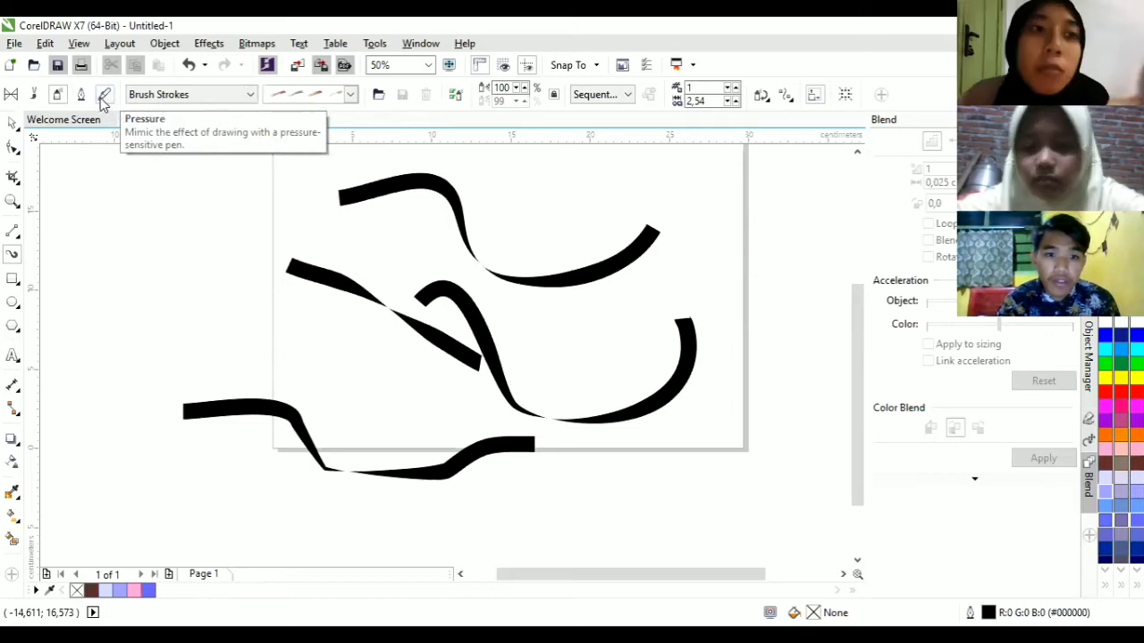
click(33, 98)
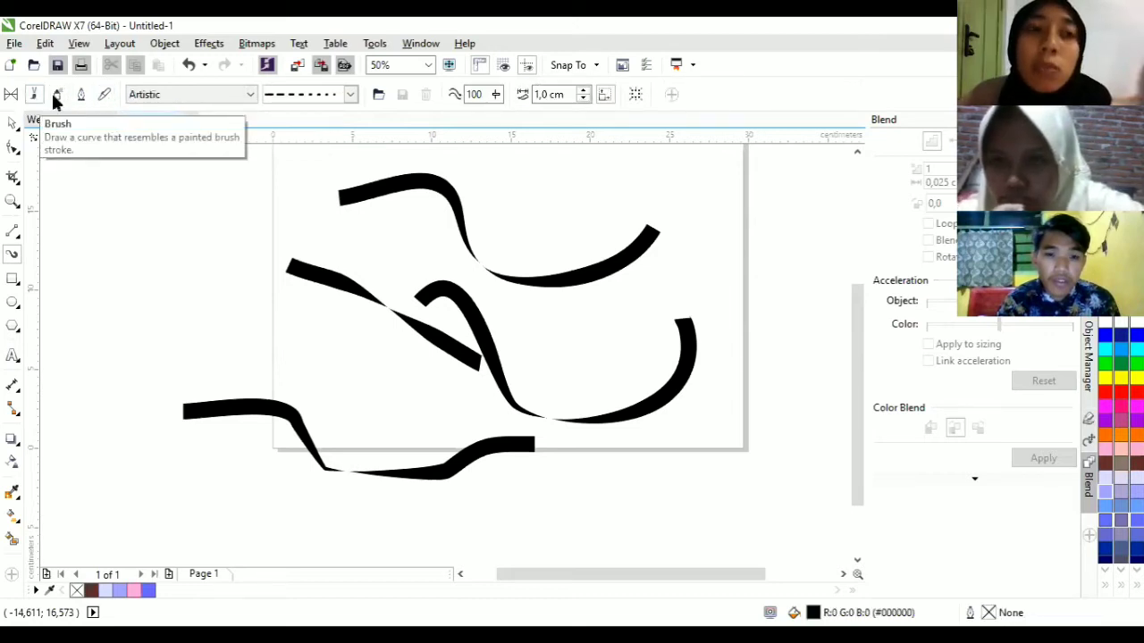
Choose the Artistic category's shaggy hatched brush stroke and draw a gently curved stroke about 13 cm long below the page's right corner.
click(187, 96)
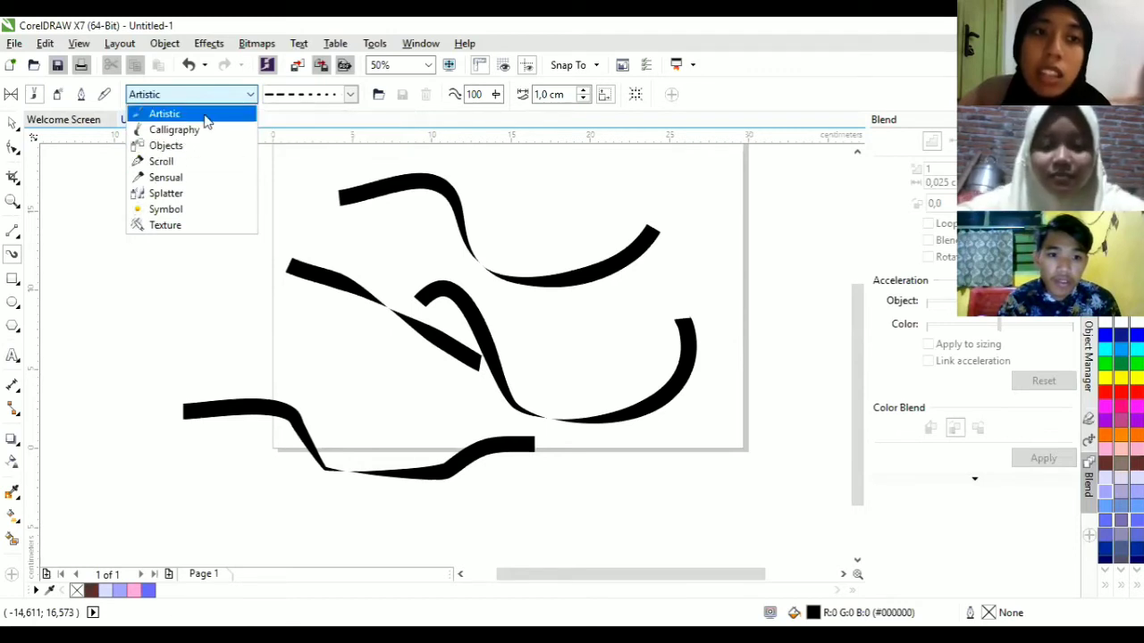
click(352, 95)
click(351, 95)
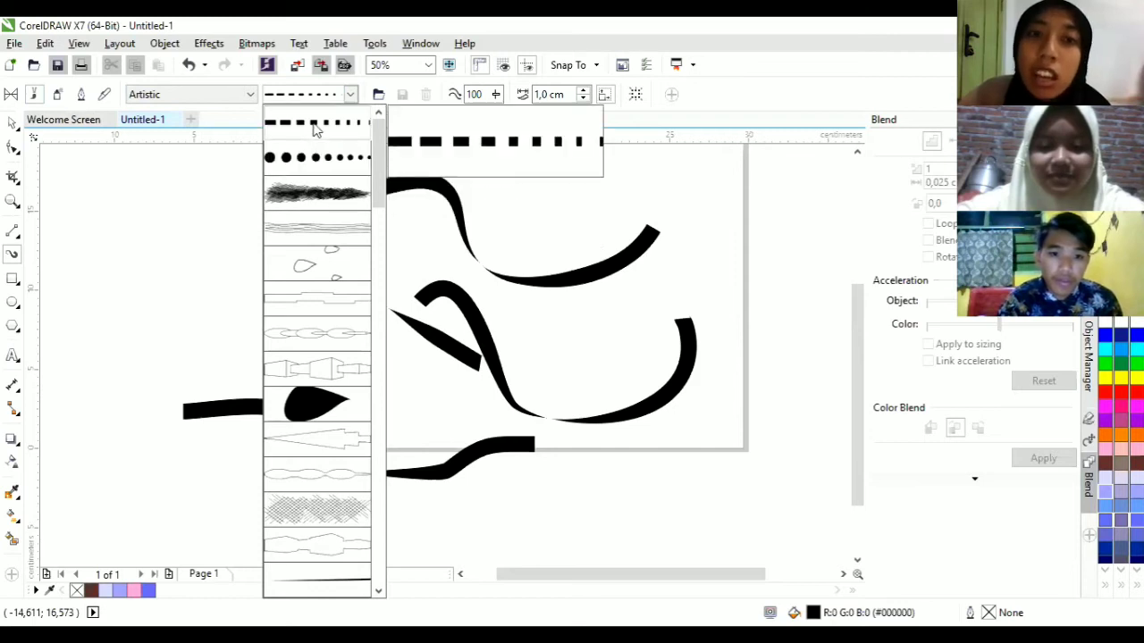
click(313, 193)
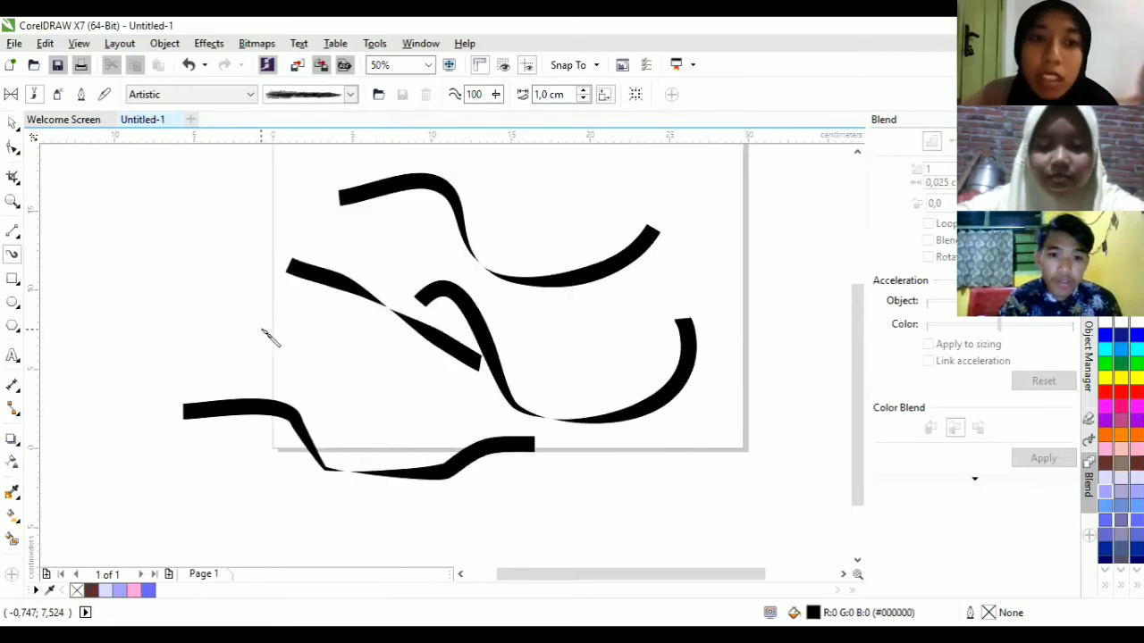
scroll(265, 332, down, 1)
scroll(565, 483, up, 2)
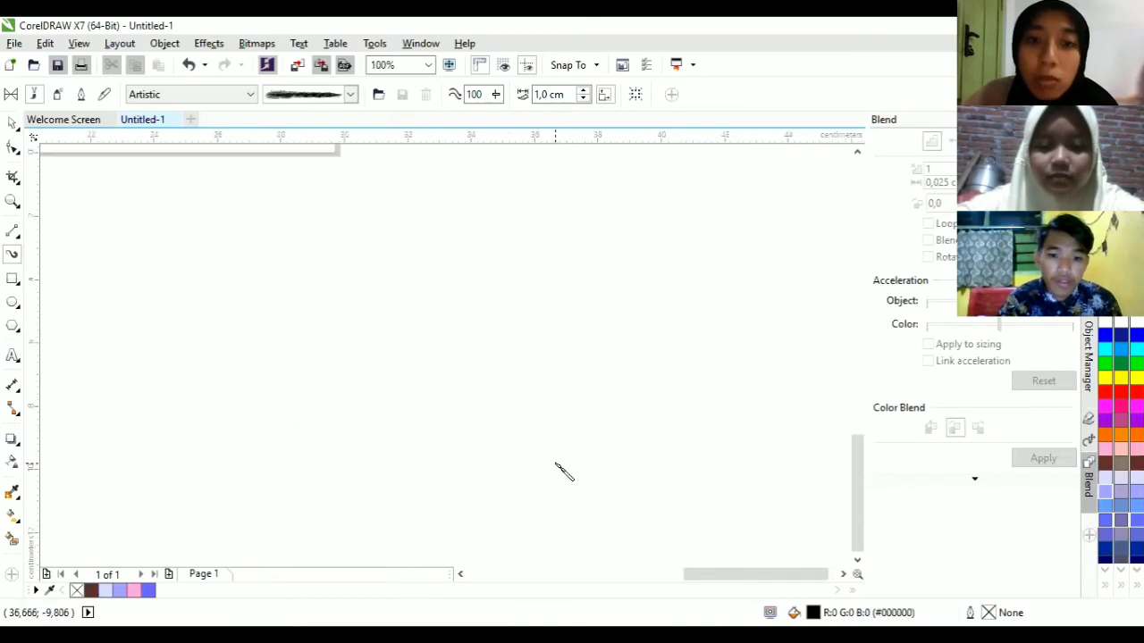
mouse_move(150, 316)
mouse_down()
mouse_move(303, 359)
mouse_move(561, 341)
mouse_up()
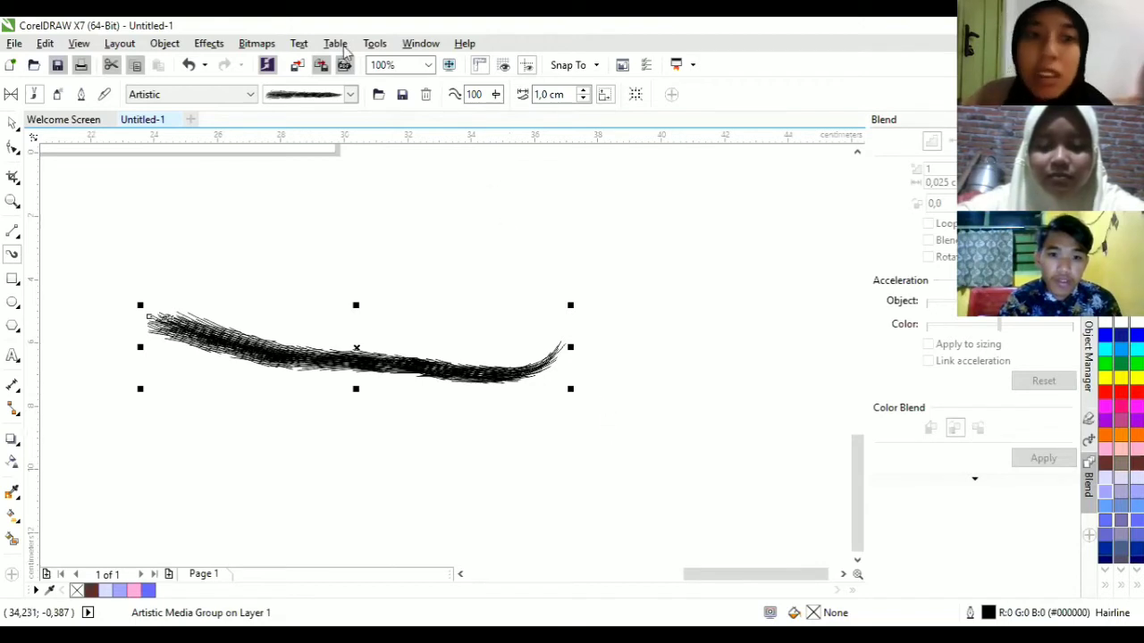
Choose the Artistic category's segmented outline brush for the selected stroke and draw a wavy stroke about 9 cm long above it.
click(352, 94)
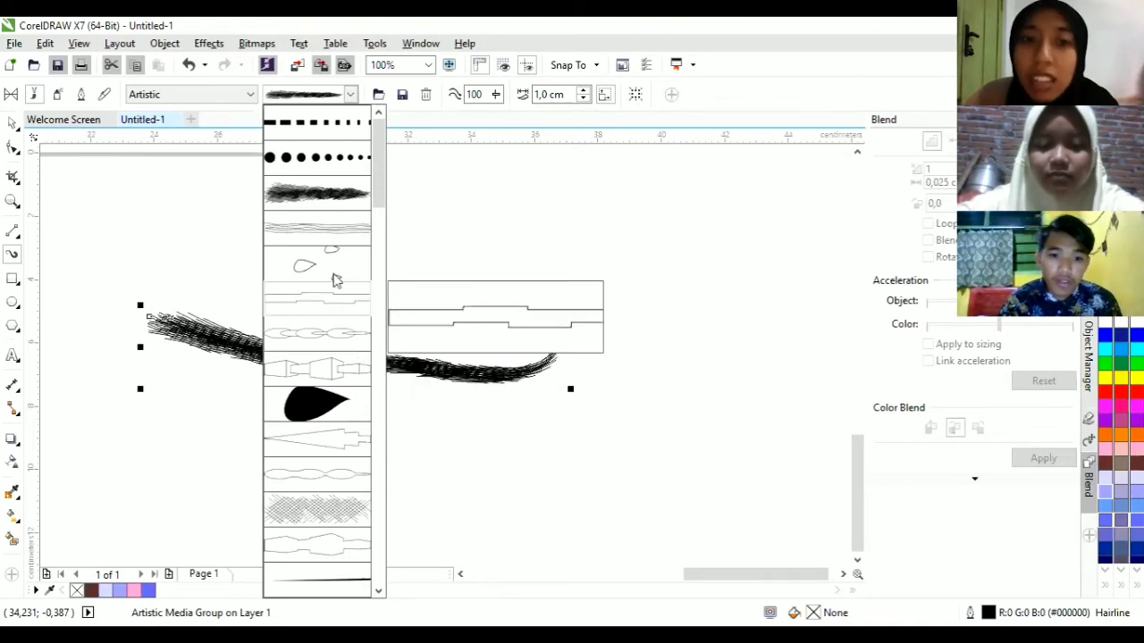
click(331, 366)
mouse_move(270, 243)
mouse_down()
mouse_move(405, 272)
mouse_move(537, 238)
mouse_up()
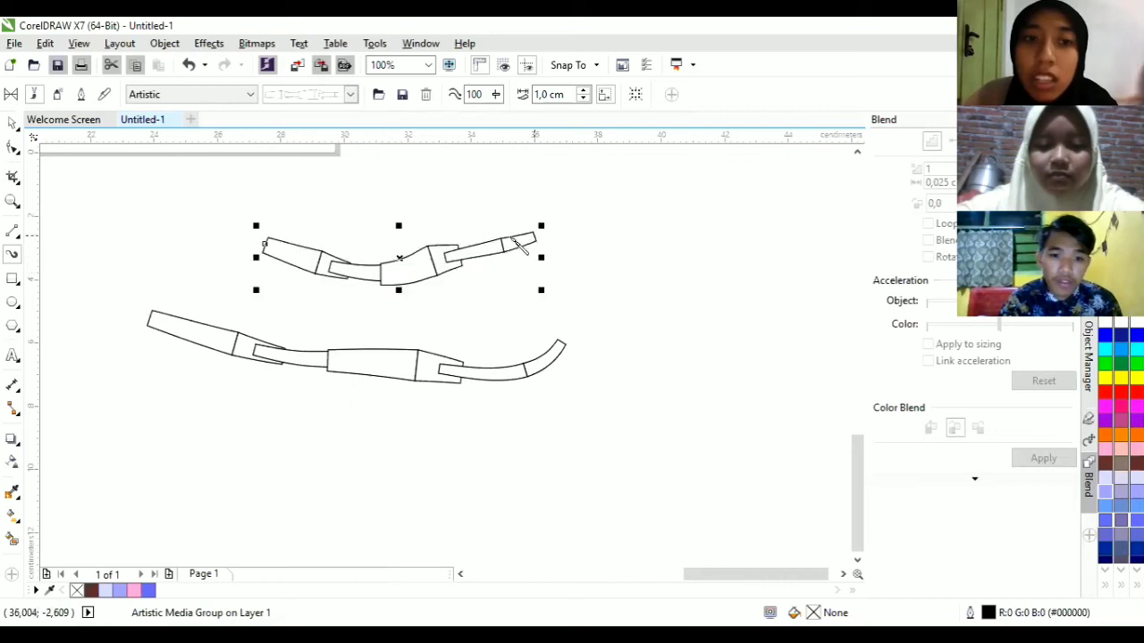
Examine the remaining Artistic brush strokes and those of the Calligraphy category.
click(351, 94)
drag(379, 190, 388, 416)
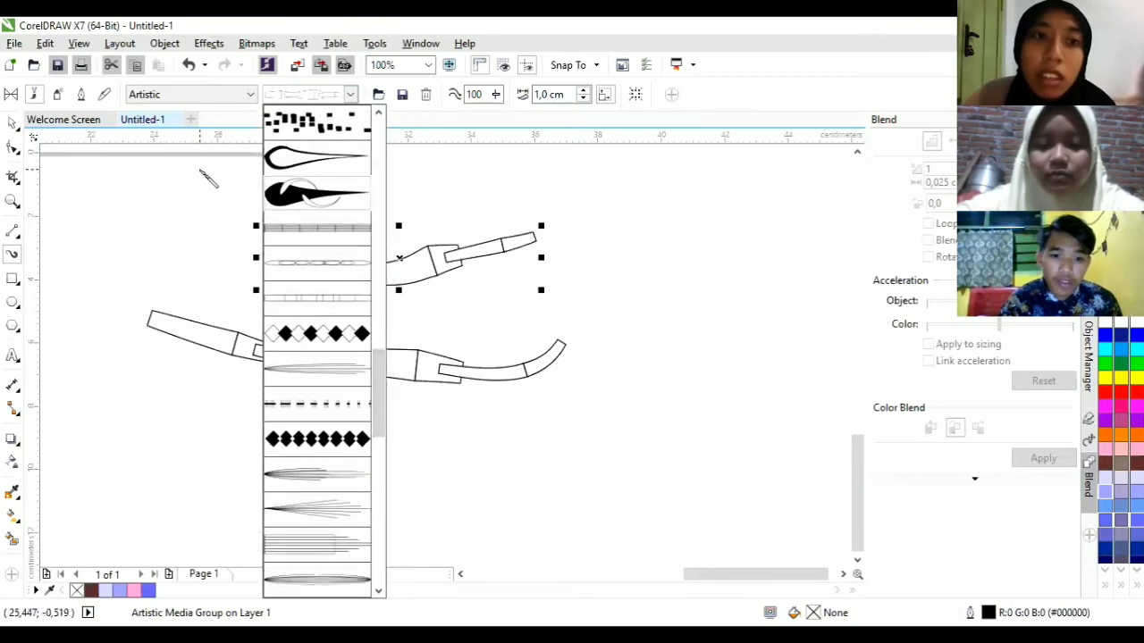
click(75, 94)
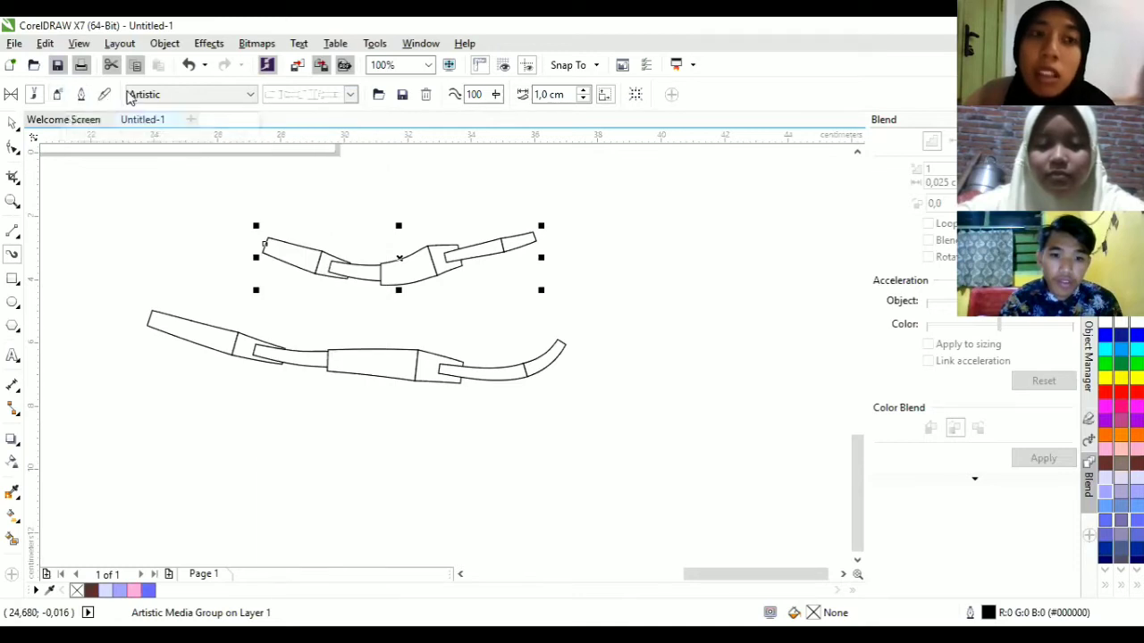
click(192, 93)
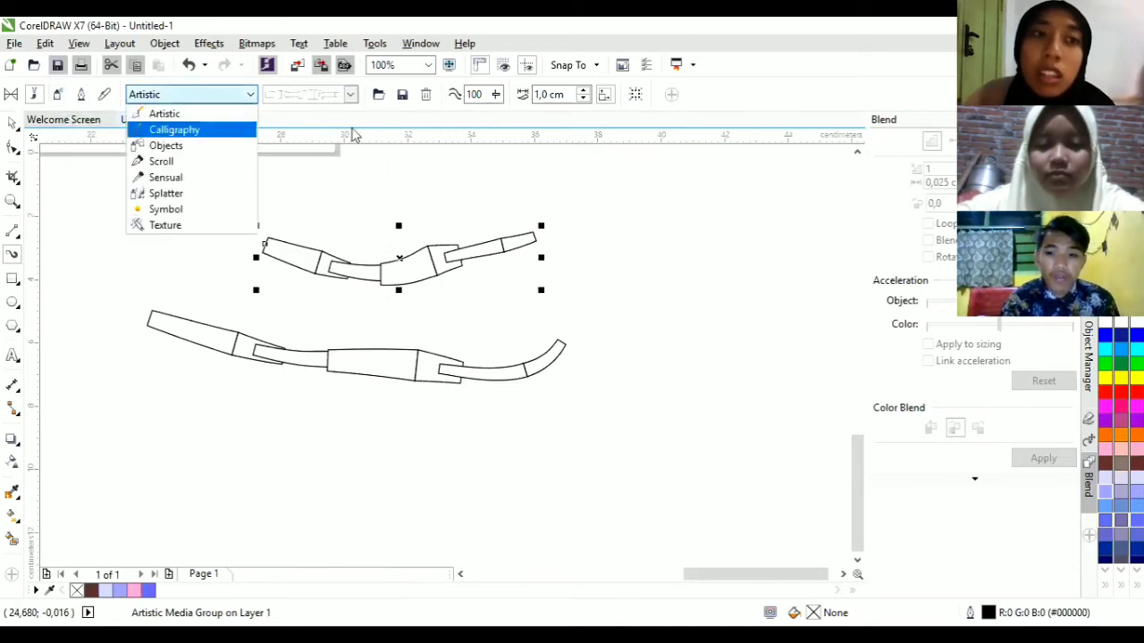
click(179, 128)
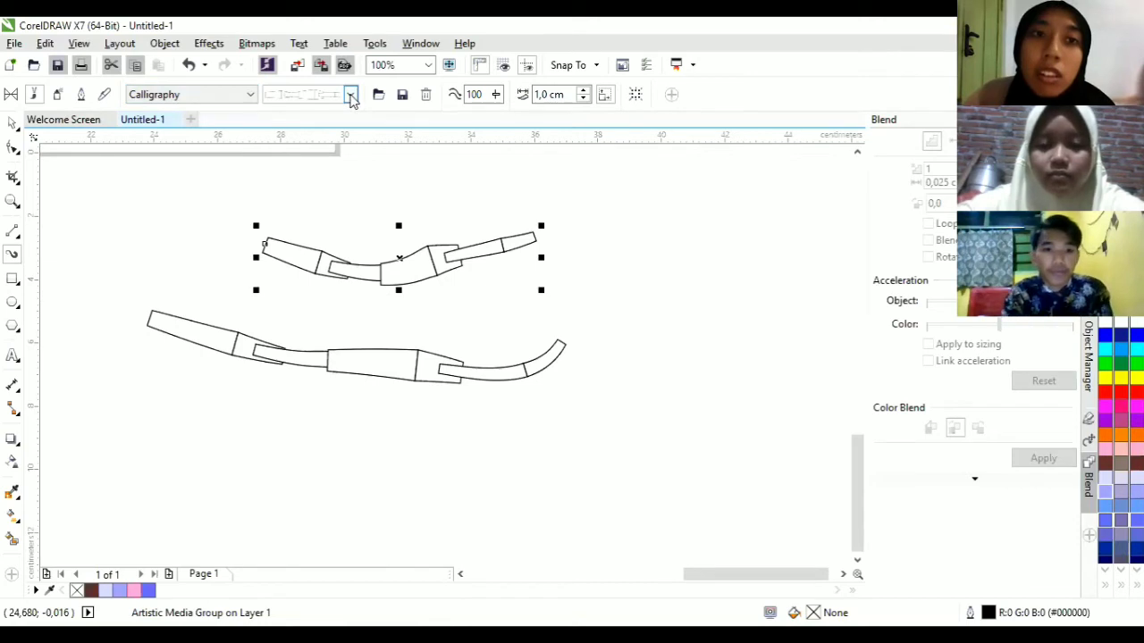
click(350, 95)
mouse_move(378, 154)
mouse_down()
mouse_move(389, 455)
mouse_move(366, 146)
mouse_move(207, 93)
mouse_up()
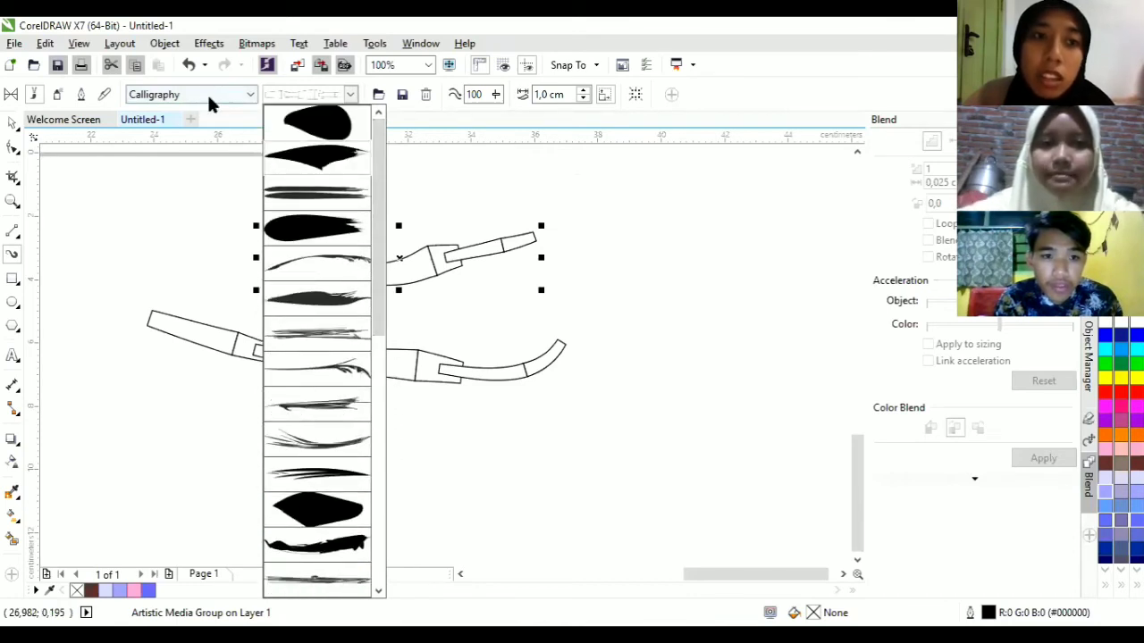
Apply the Objects category's stones brush to the selected wavy stroke and draw a second wavy stroke about 9 cm long overlapping it.
click(209, 96)
click(212, 150)
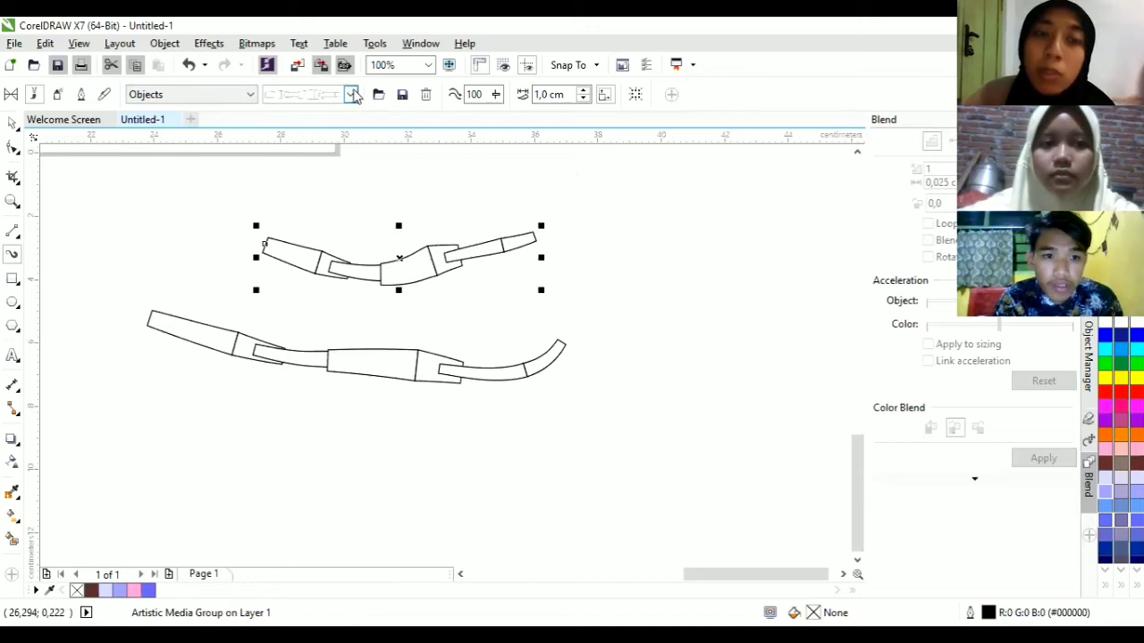
click(351, 95)
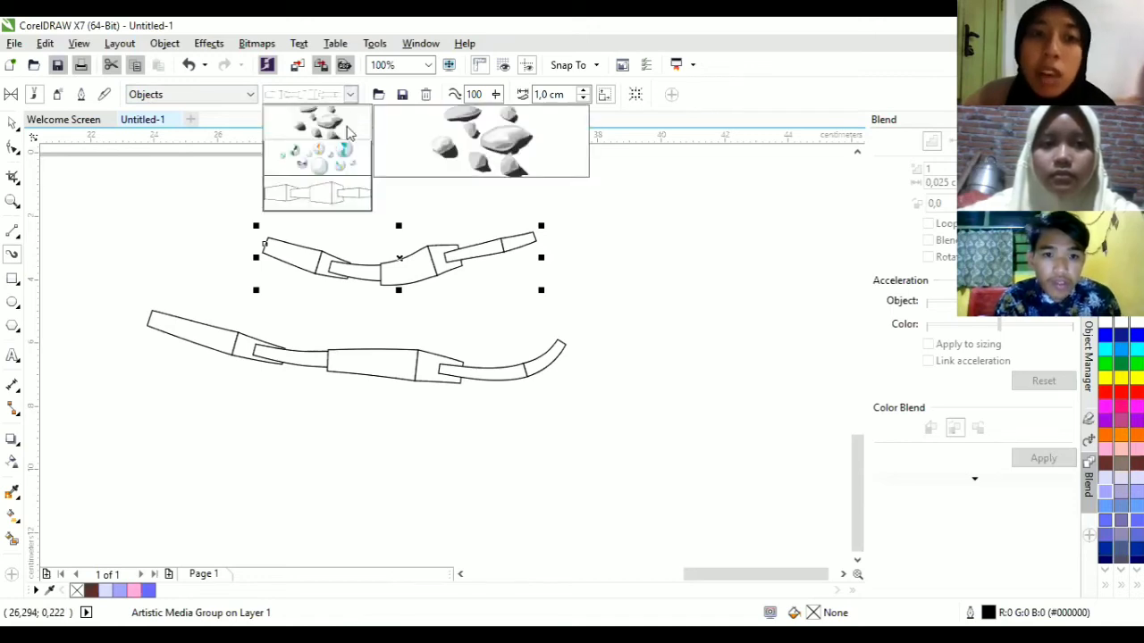
click(346, 125)
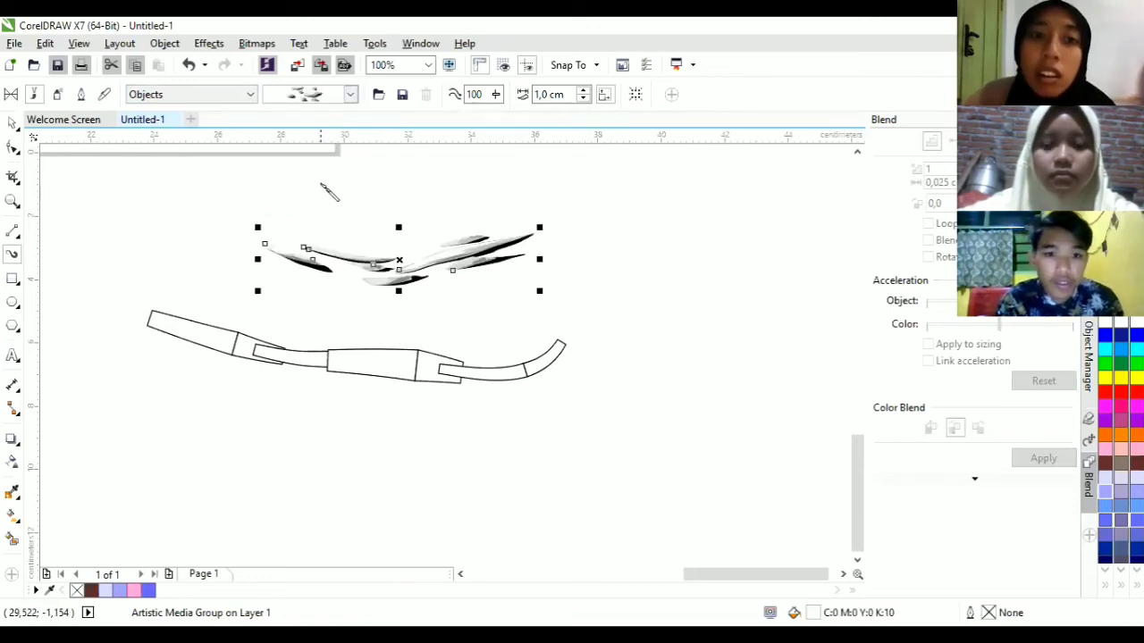
scroll(516, 243, up, 2)
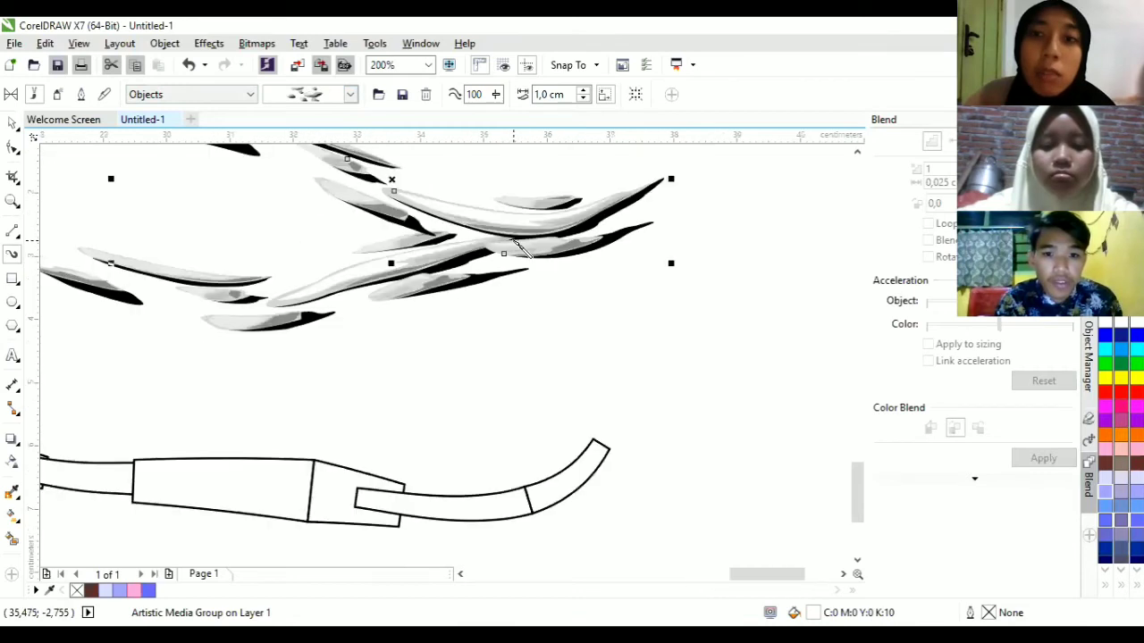
scroll(517, 243, down, 2)
scroll(511, 241, up, 2)
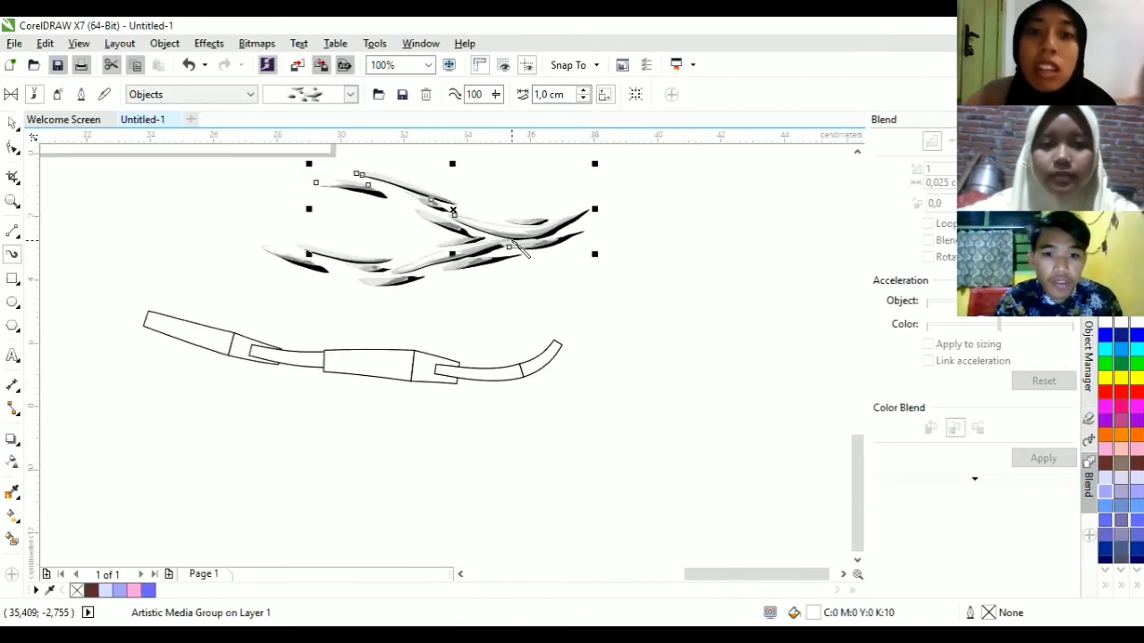
Examine the brush strokes offered in the Objects and Scroll categories.
click(352, 94)
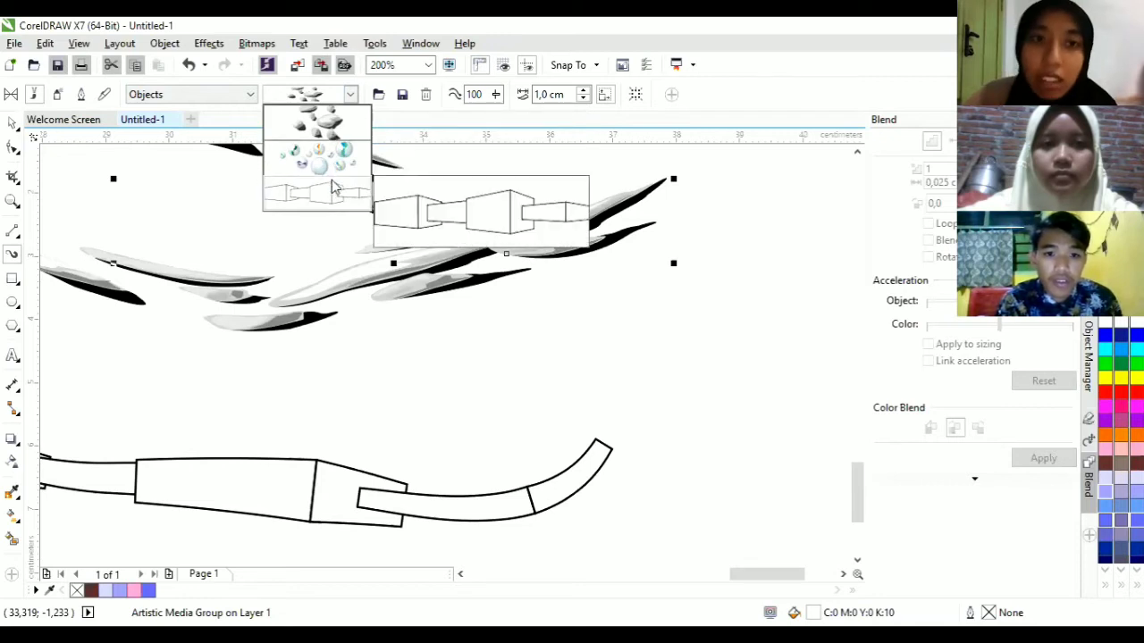
click(239, 100)
click(239, 97)
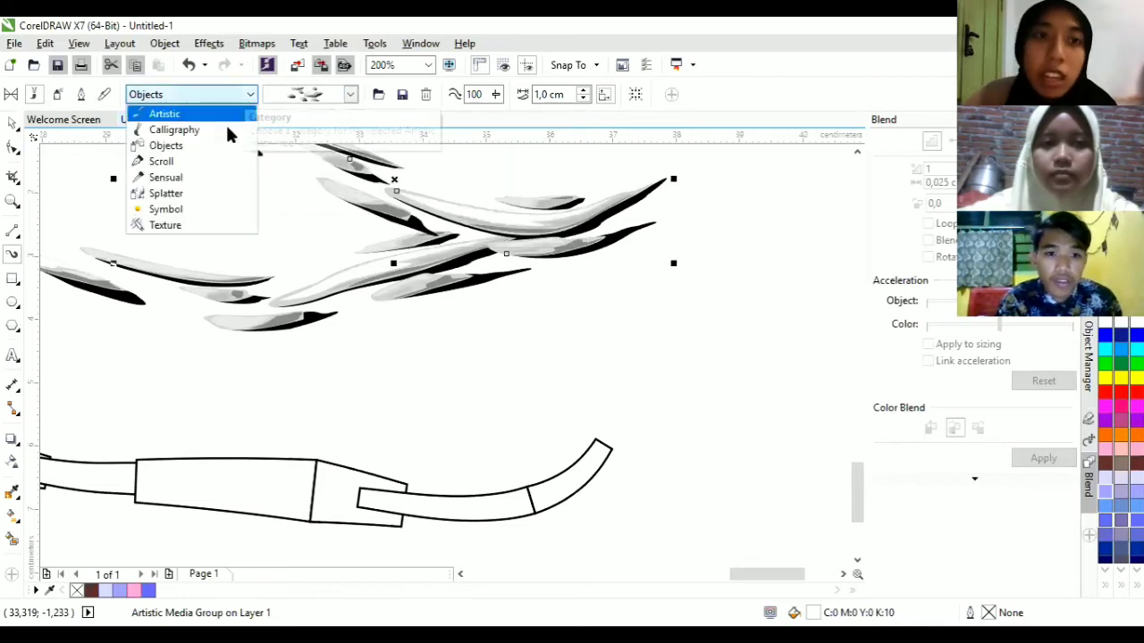
click(223, 161)
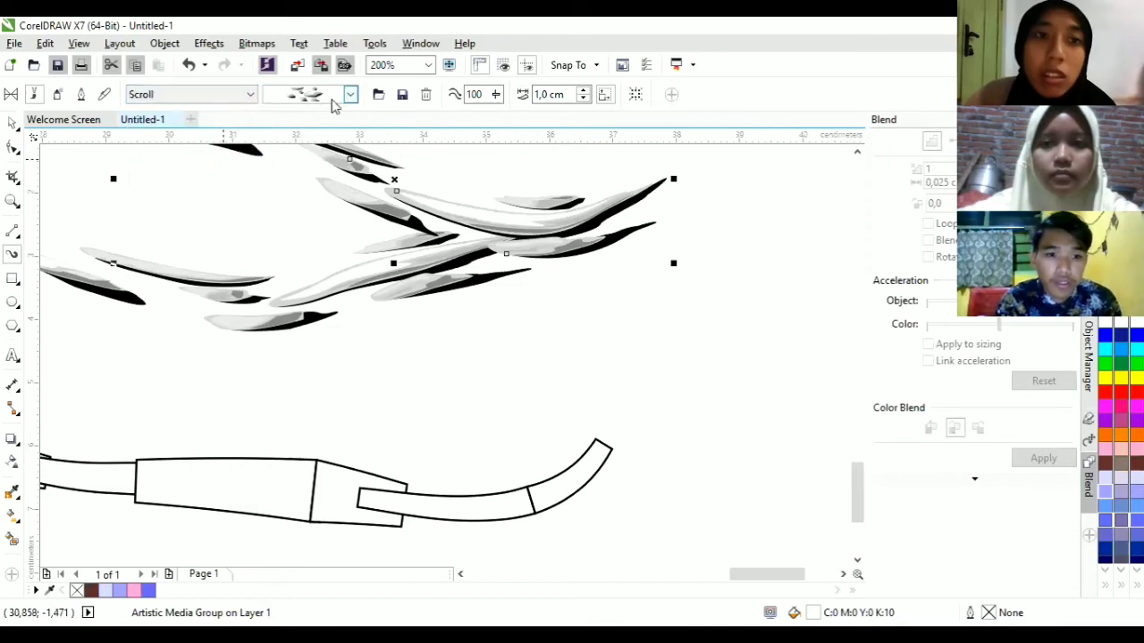
click(351, 96)
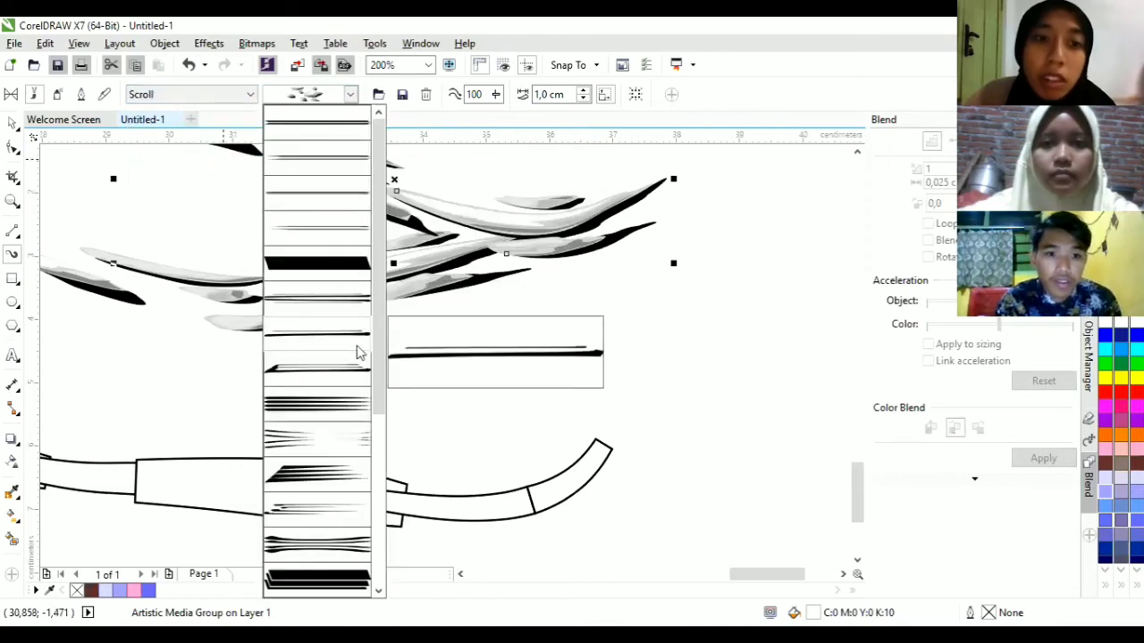
Examine the brush strokes offered in the Symbol and Texture categories.
click(214, 95)
click(215, 95)
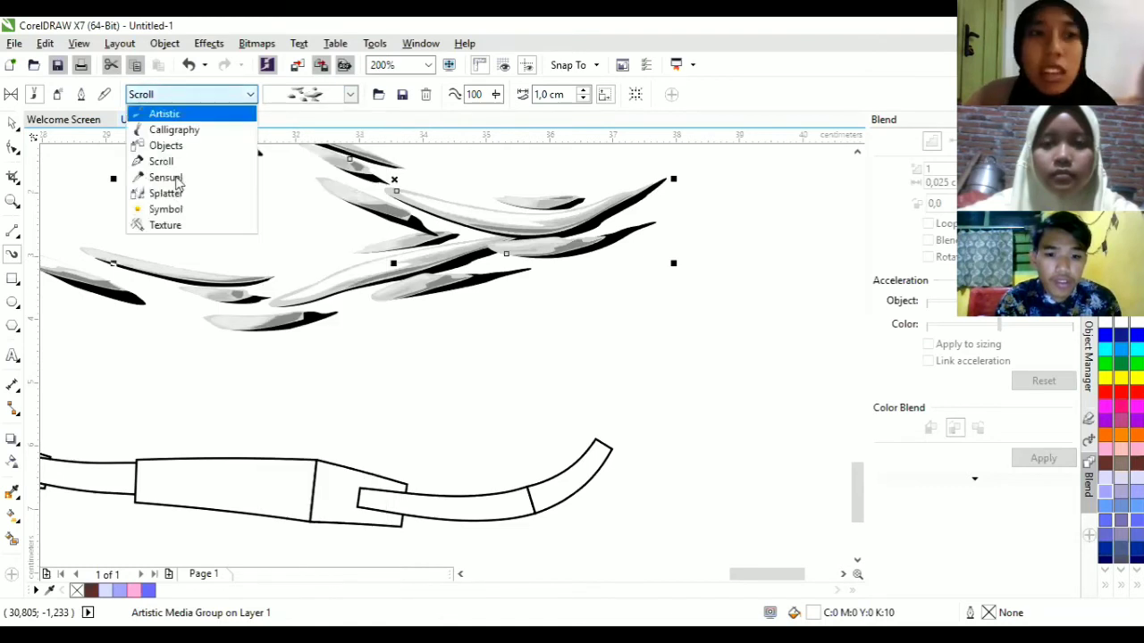
click(175, 210)
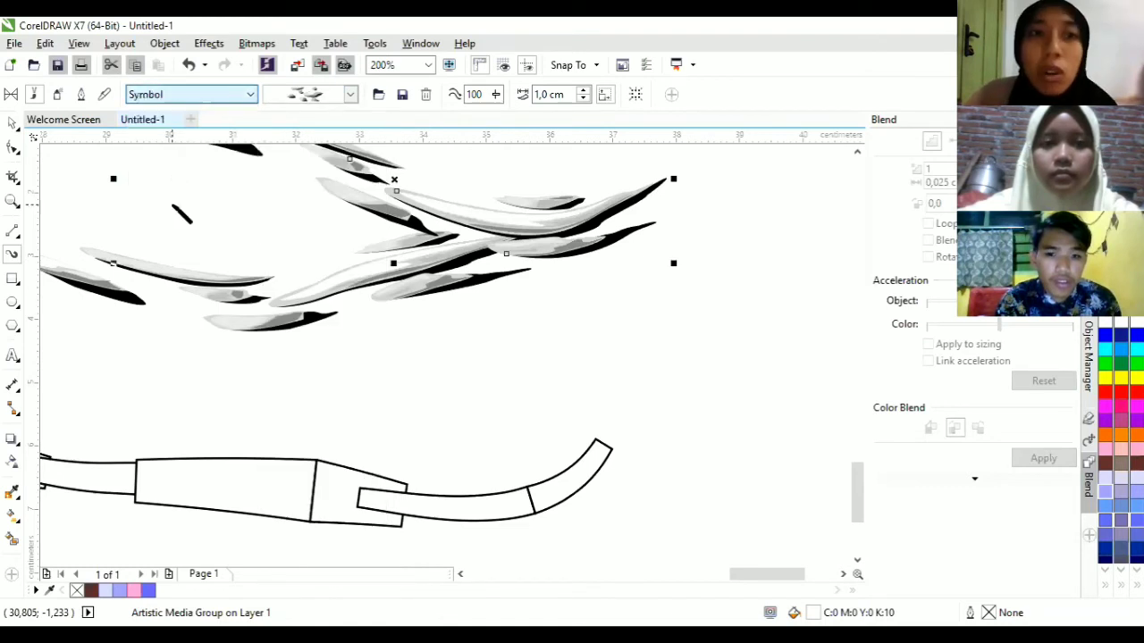
click(350, 95)
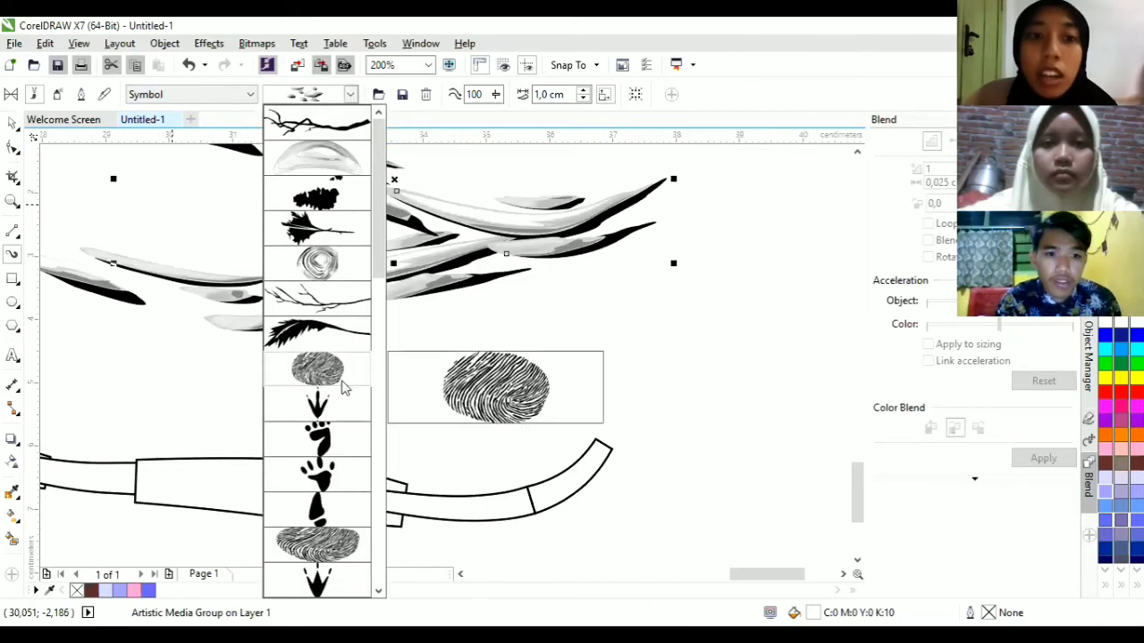
mouse_move(379, 269)
mouse_down()
mouse_move(396, 510)
mouse_move(413, 214)
mouse_up()
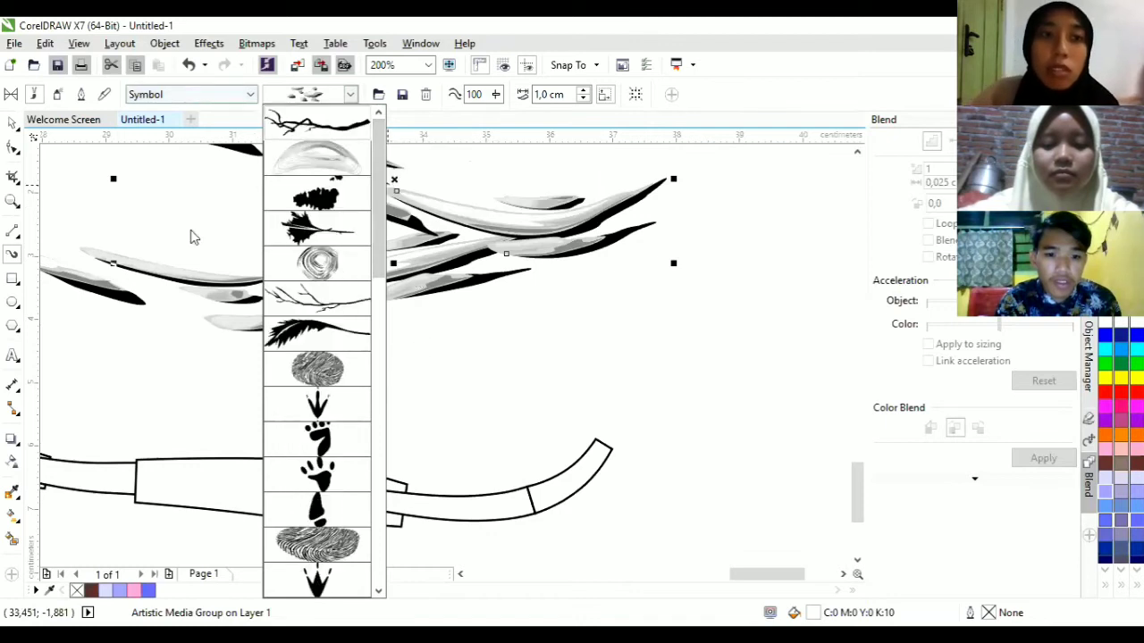
click(201, 95)
click(165, 226)
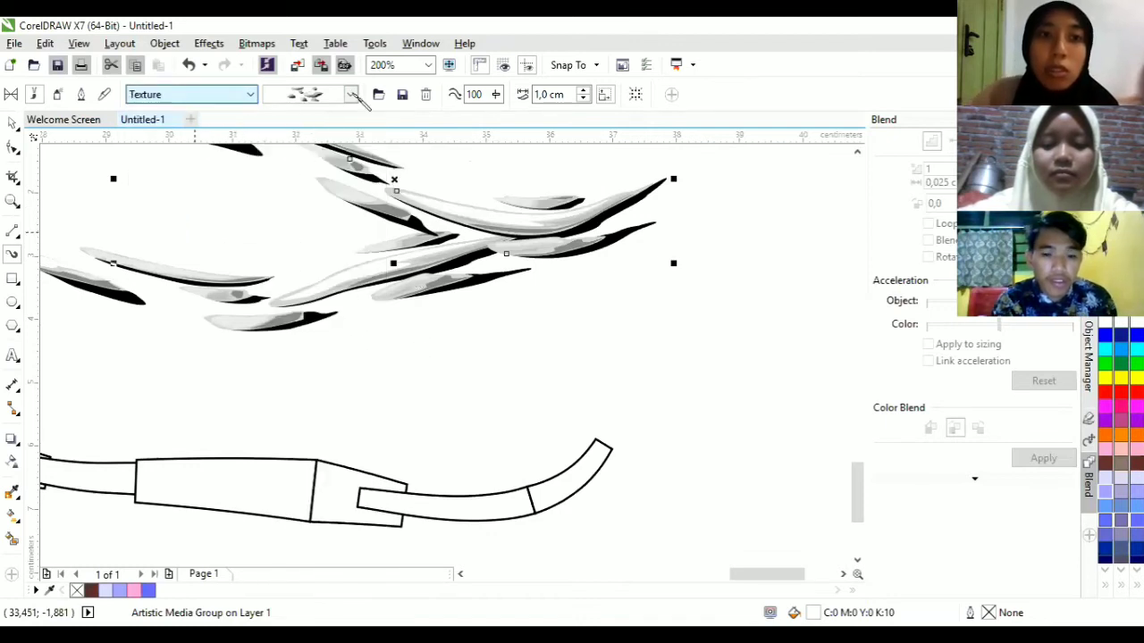
click(353, 96)
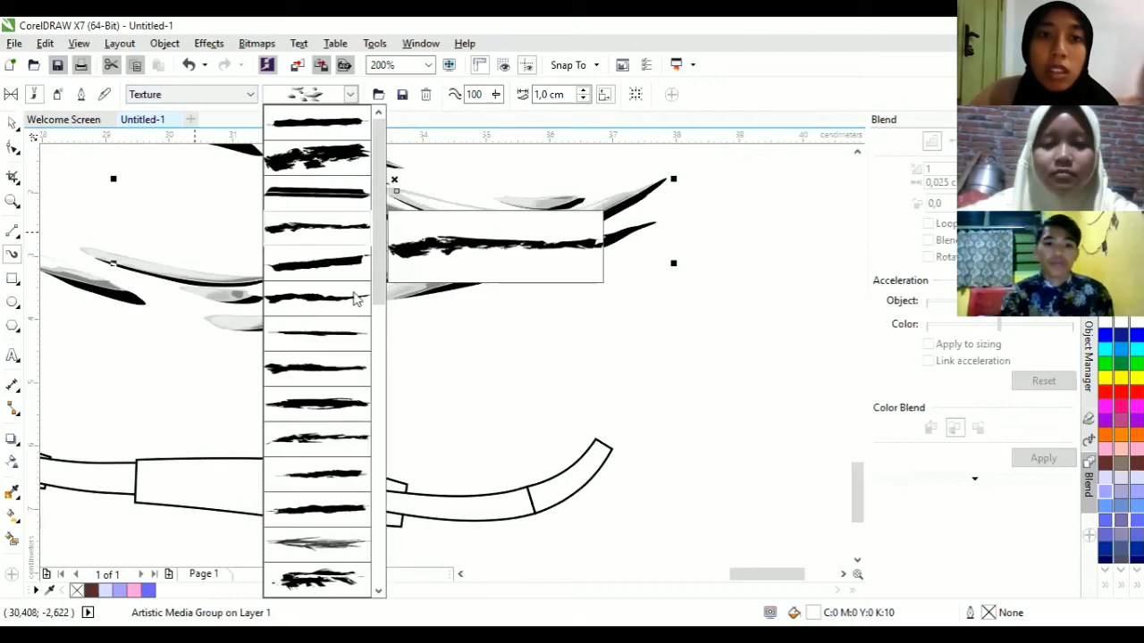
Draw a gently sloping stones-brush stroke about 6 cm long just above the segmented outline stroke.
click(224, 101)
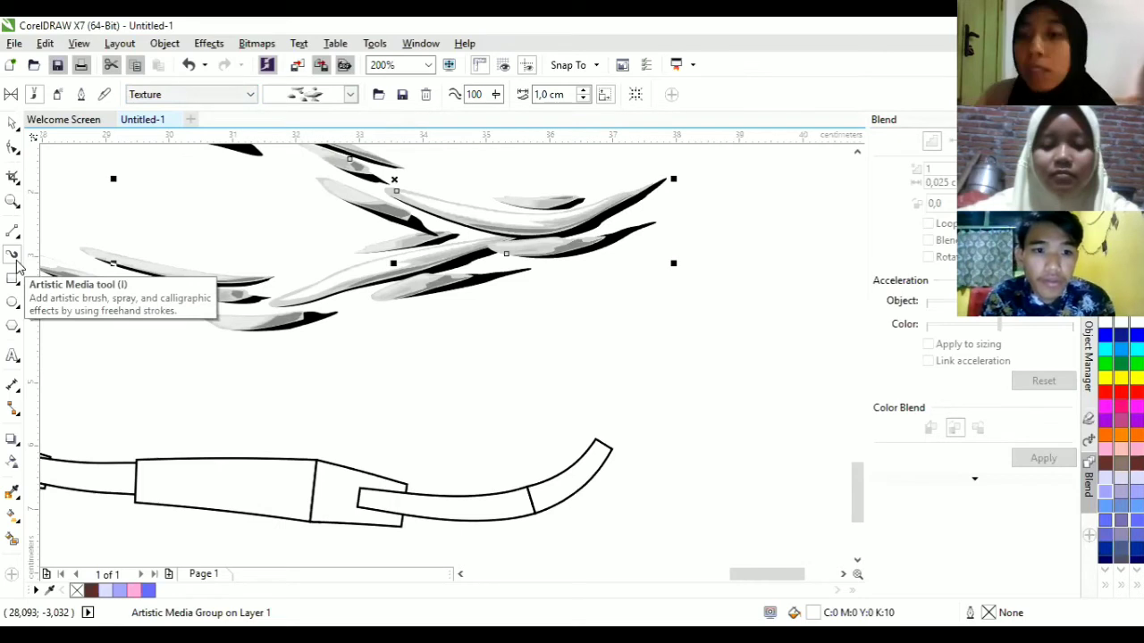
mouse_move(215, 398)
mouse_down()
mouse_move(386, 402)
mouse_move(581, 437)
mouse_up()
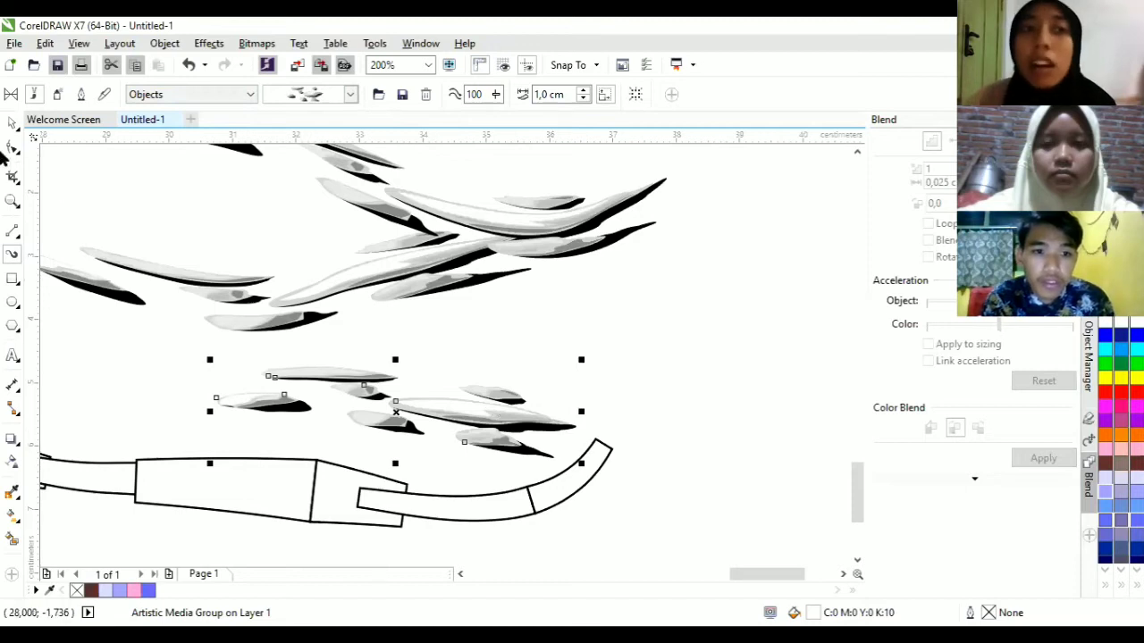
Set the Artistic Media tool to Sprayer mode with the Footprint category and examine its spray patterns.
click(53, 96)
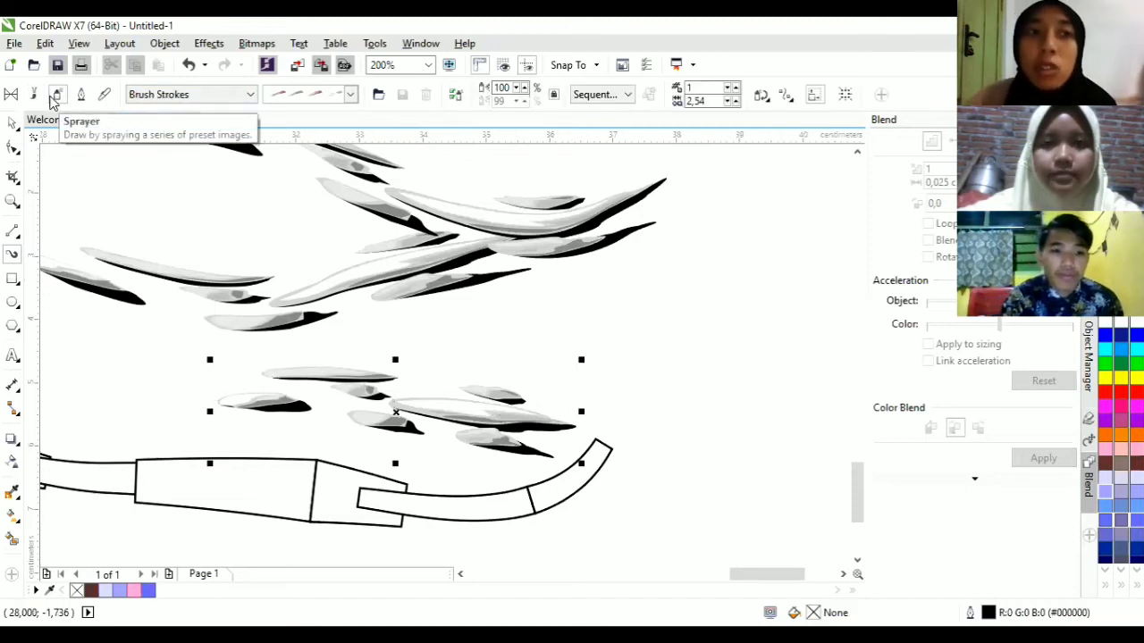
click(175, 97)
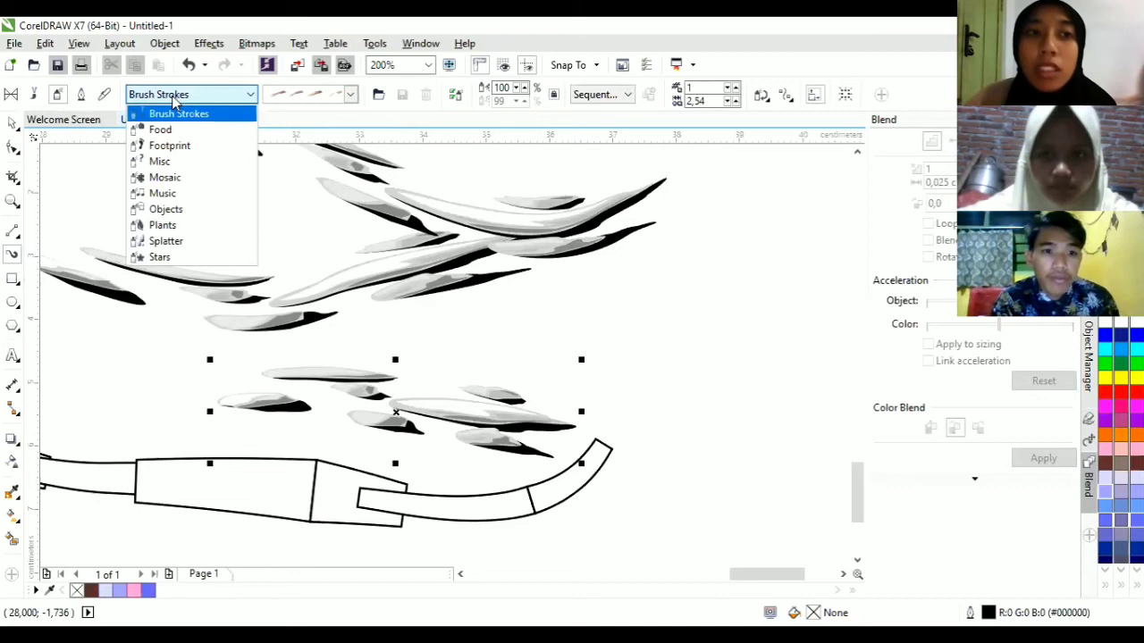
click(169, 148)
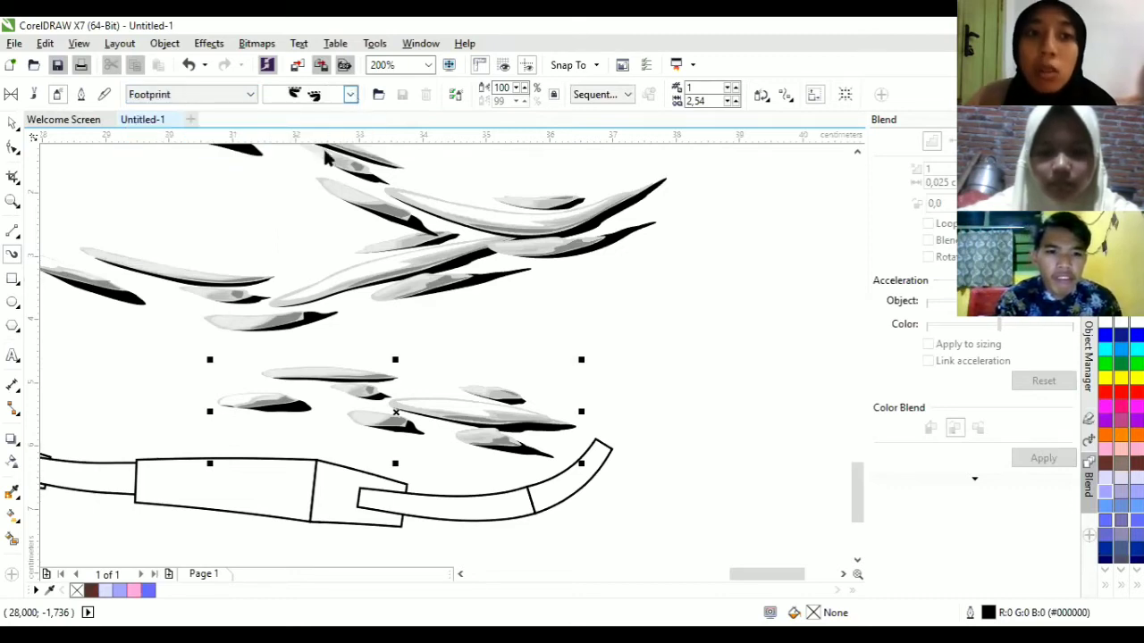
click(350, 94)
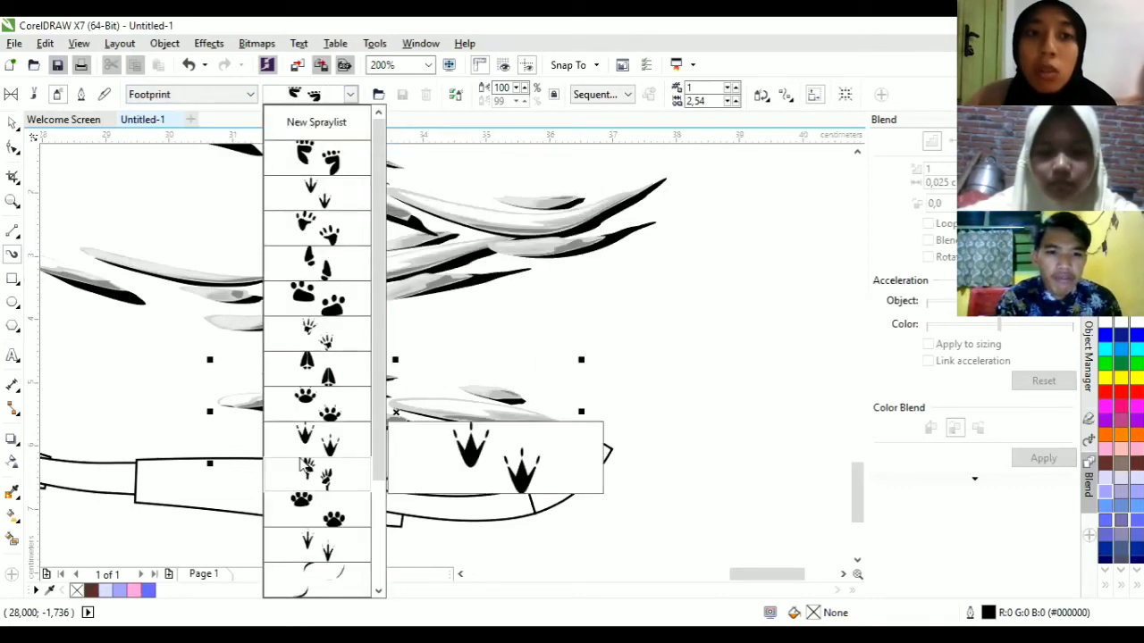
click(79, 97)
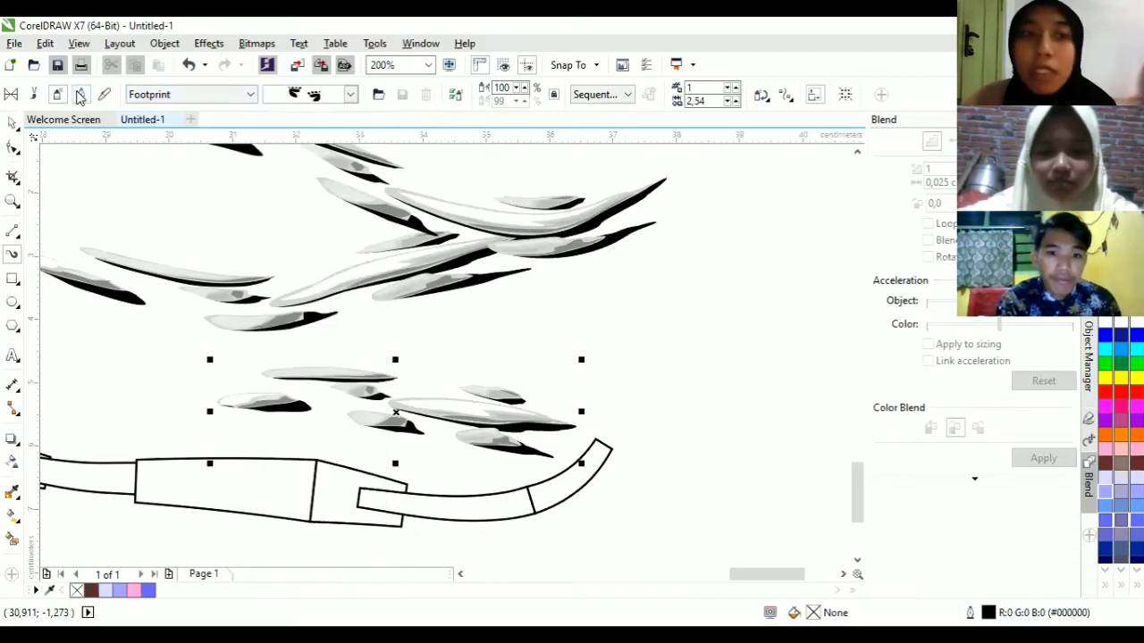
click(185, 98)
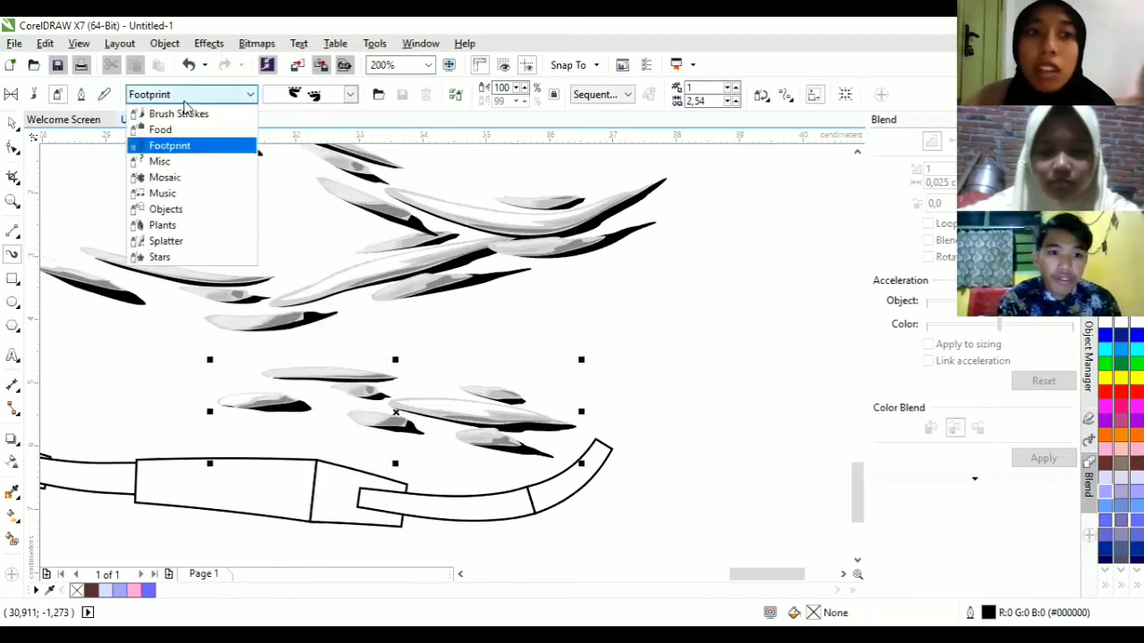
click(88, 97)
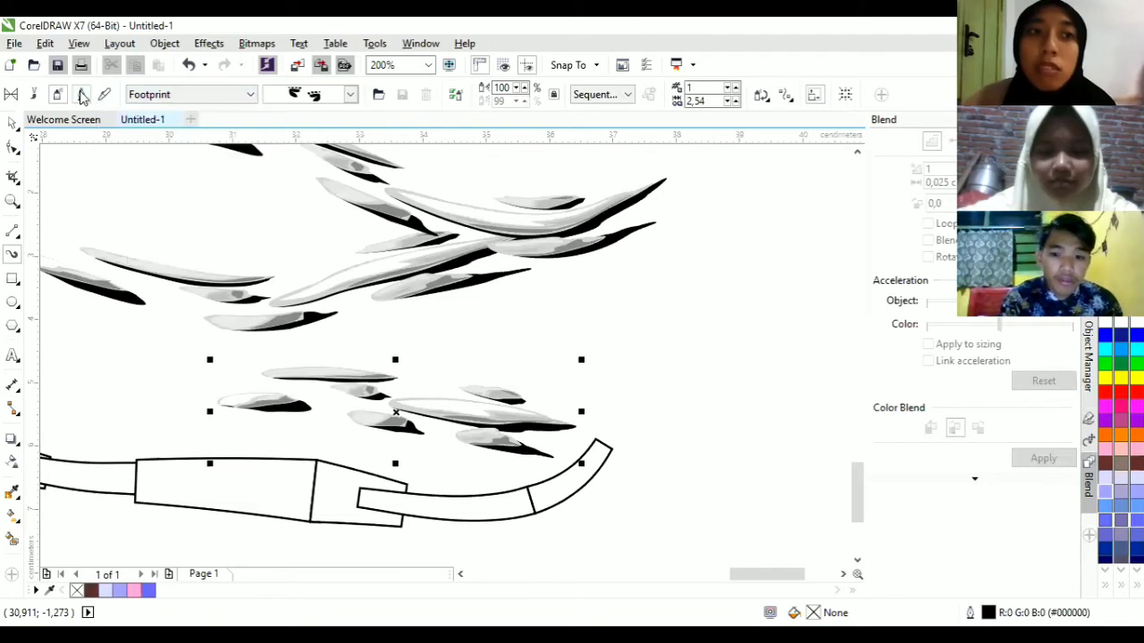
click(172, 97)
Check the variants available for the Rectangle and Ellipse tools.
click(9, 279)
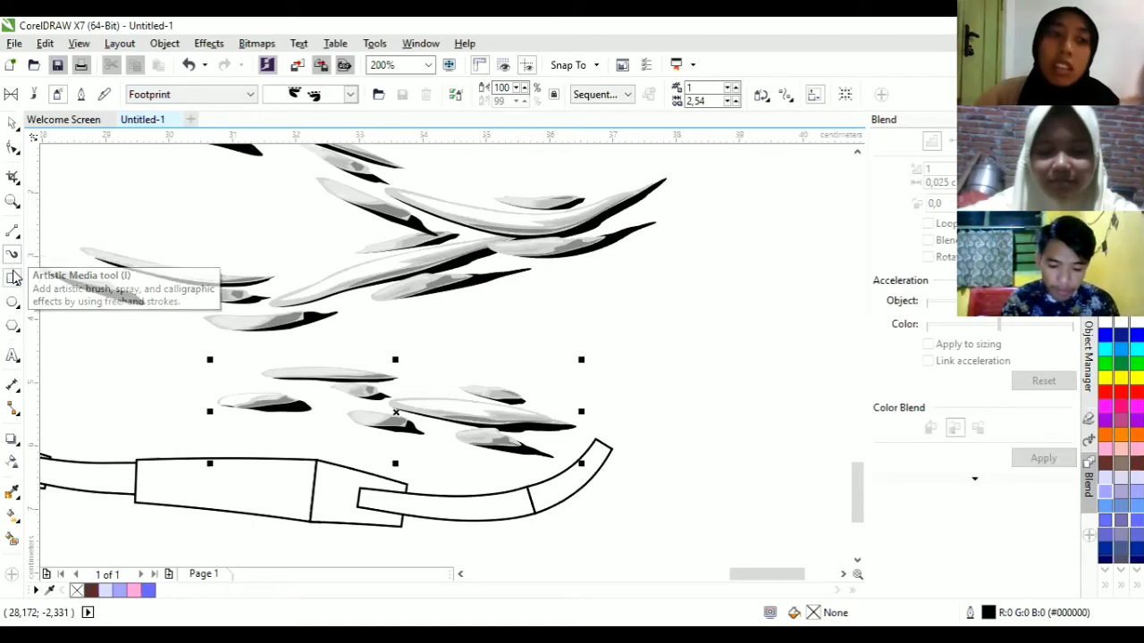
click(18, 286)
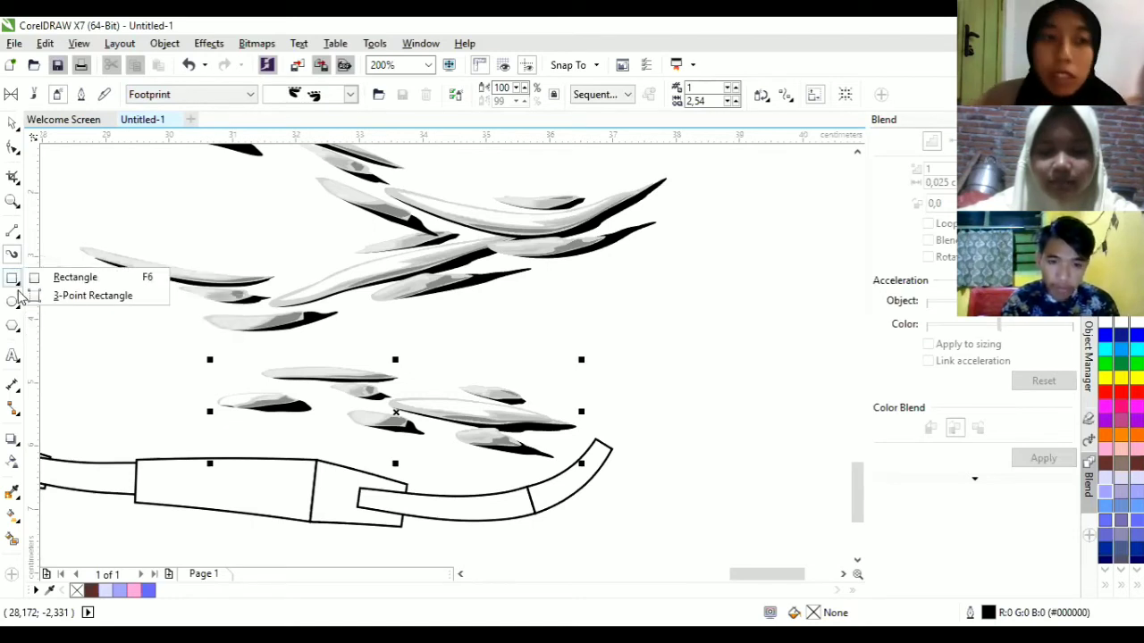
click(14, 304)
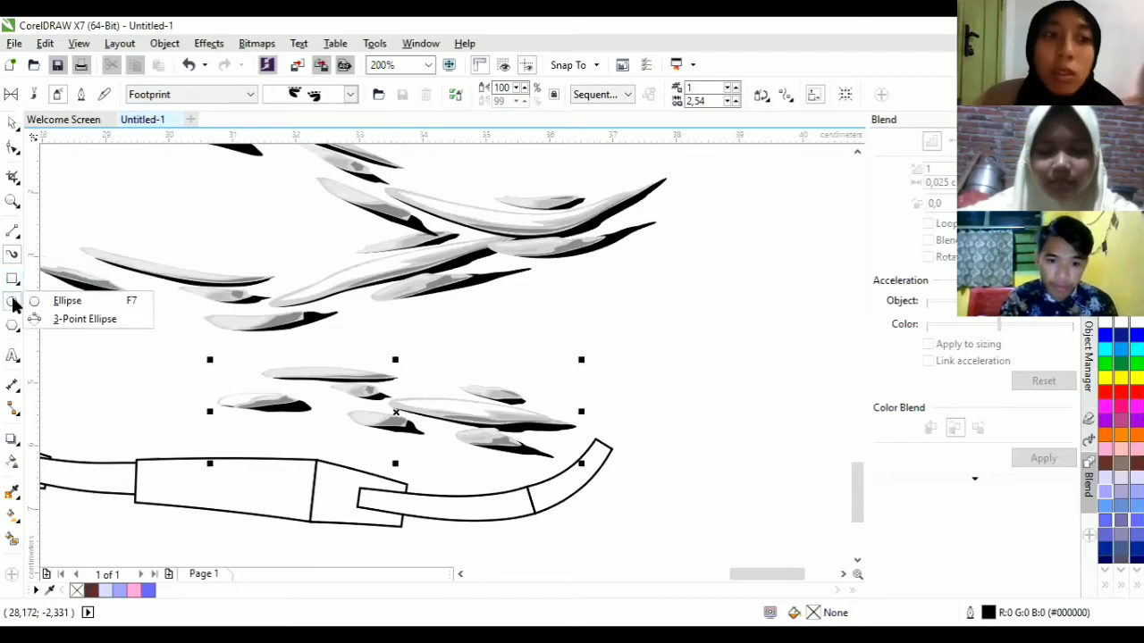
scroll(200, 327, down, 3)
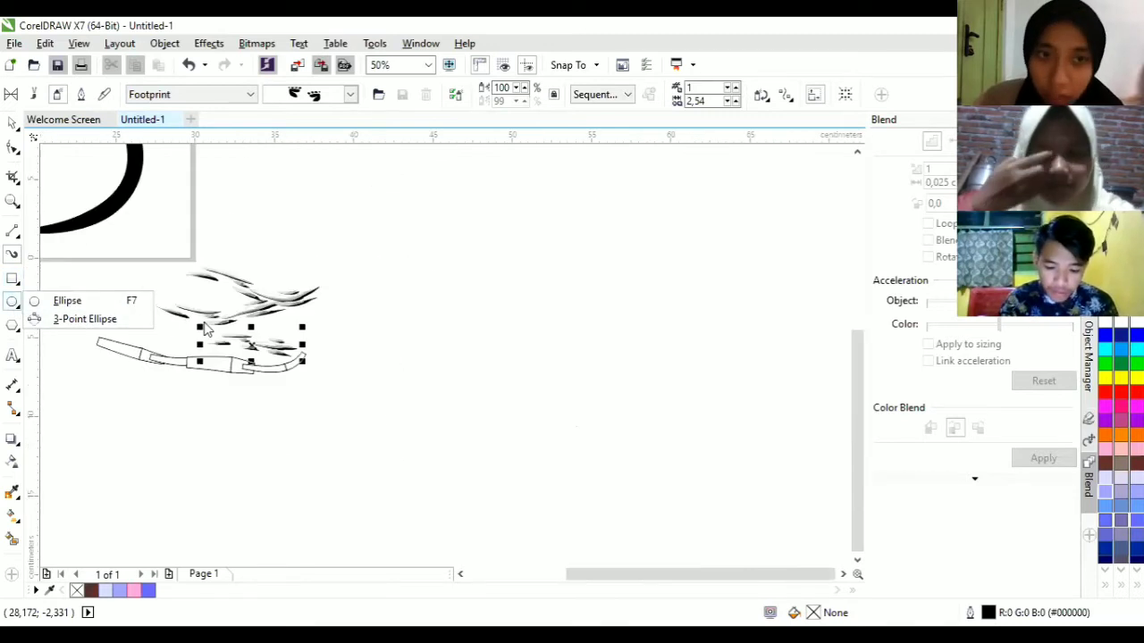
Select all the artistic brush strokes just below the page's lower-right corner and delete them.
click(13, 123)
click(263, 331)
drag(352, 399, 59, 226)
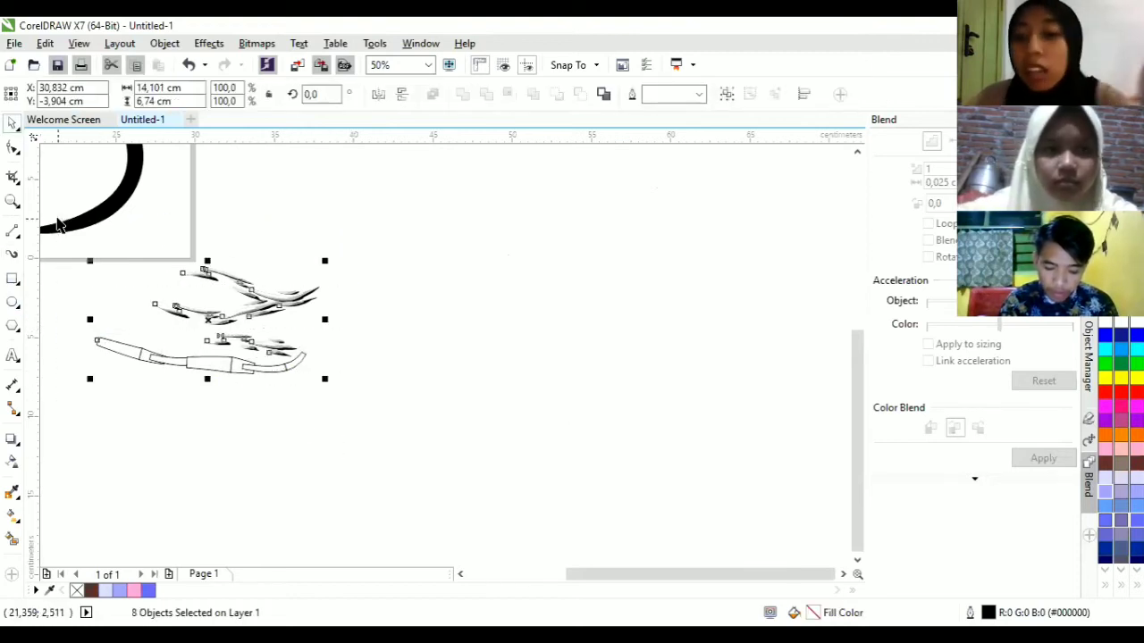
key(Delete)
Draw an ellipse about 10.7 × 11.3 cm beyond the page's lower-right corner and a narrow upright one about 4.4 × 10.1 cm just below the page.
click(13, 302)
drag(288, 231, 458, 413)
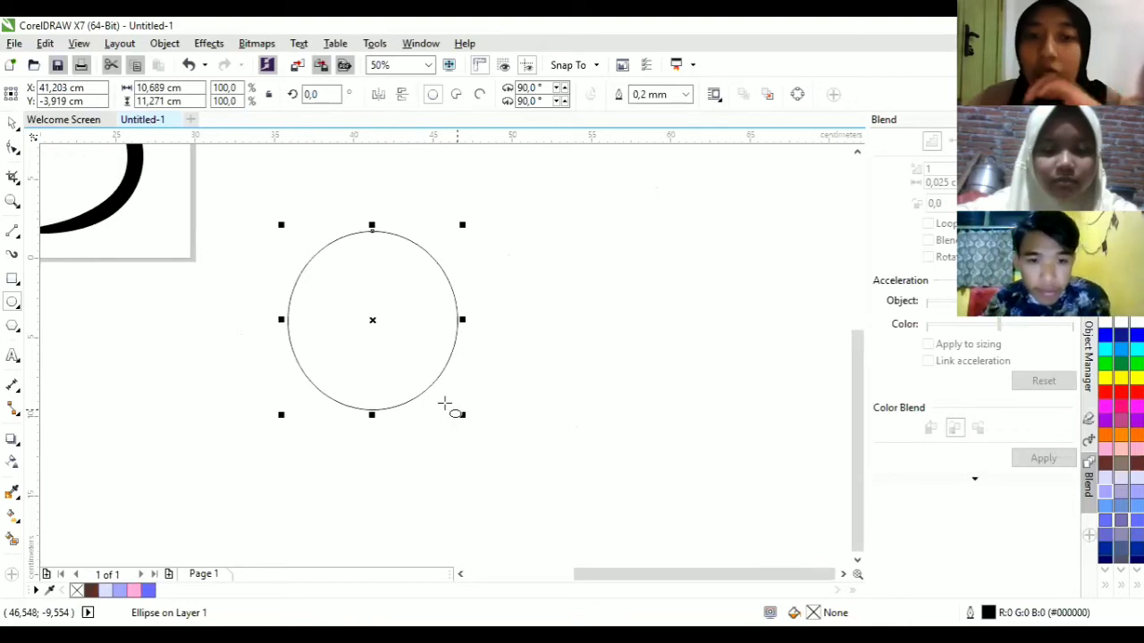
drag(33, 379, 205, 495)
key(ctrl+z)
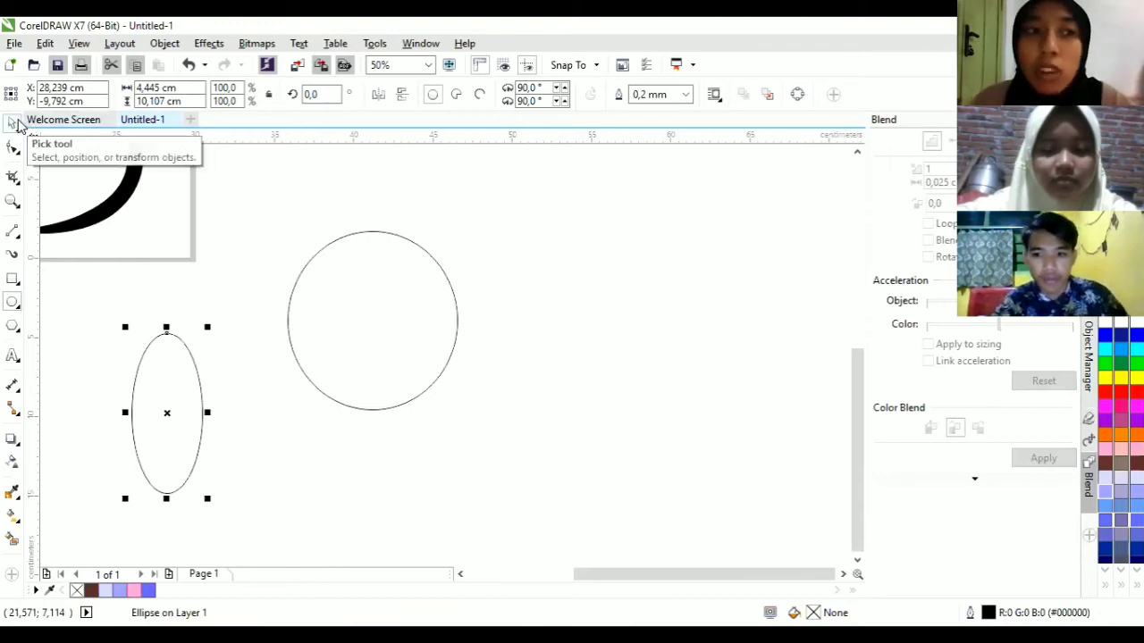
Draw perfect circles about 14.7 cm and 9.6 cm across near the first ellipse, plus a narrow ellipse about 3.8 × 9.4 cm between the existing two.
click(13, 305)
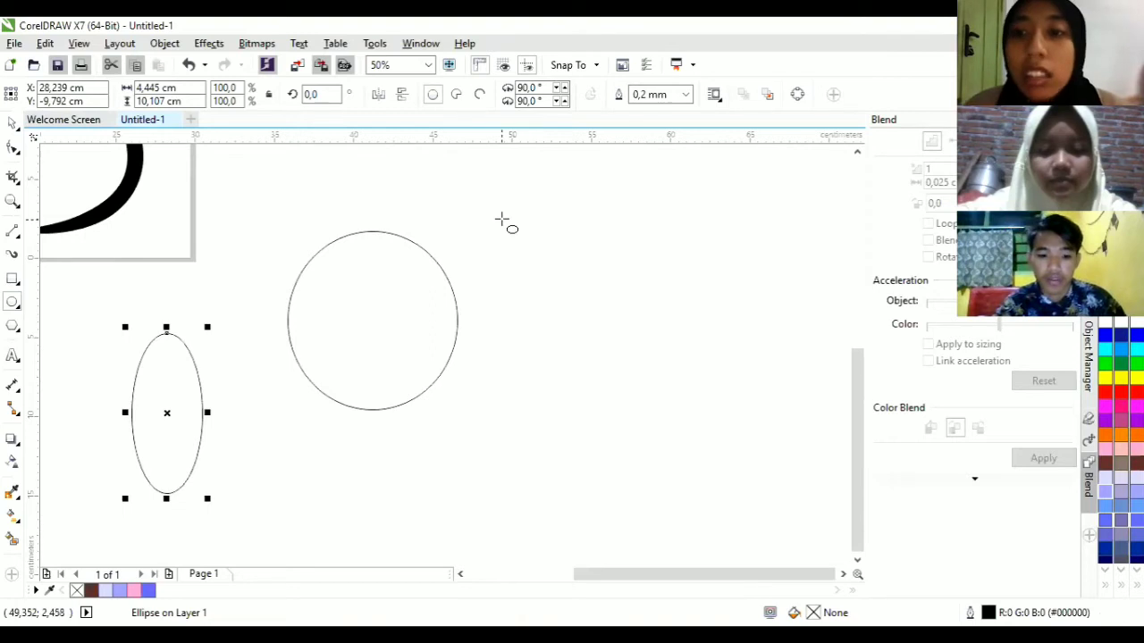
drag(493, 208, 549, 268)
drag(562, 444, 536, 439)
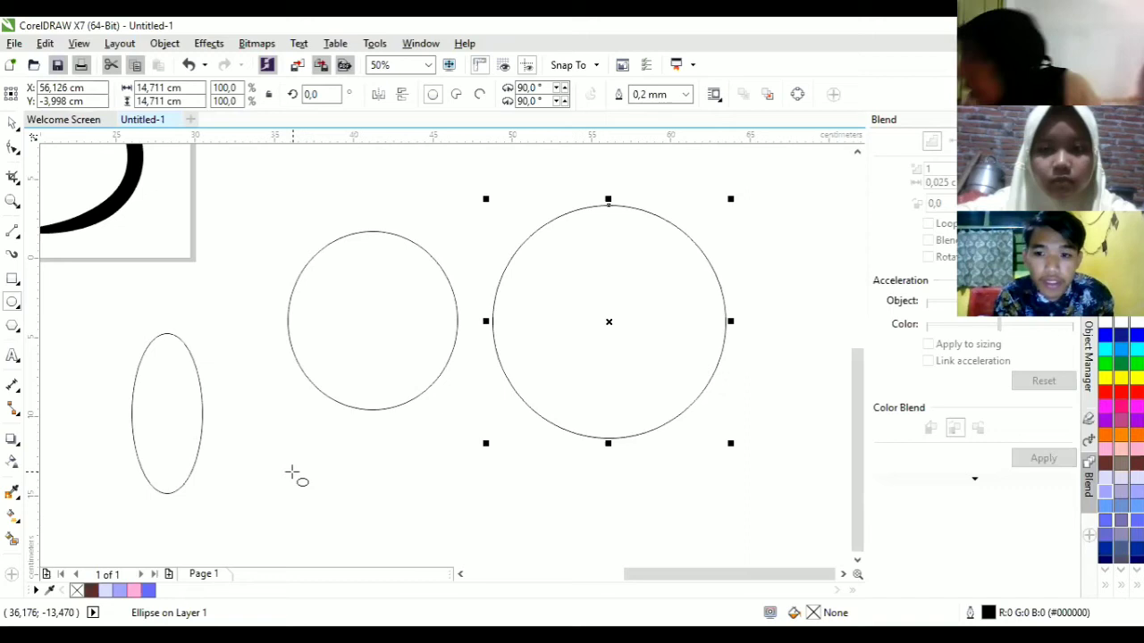
drag(282, 439, 217, 282)
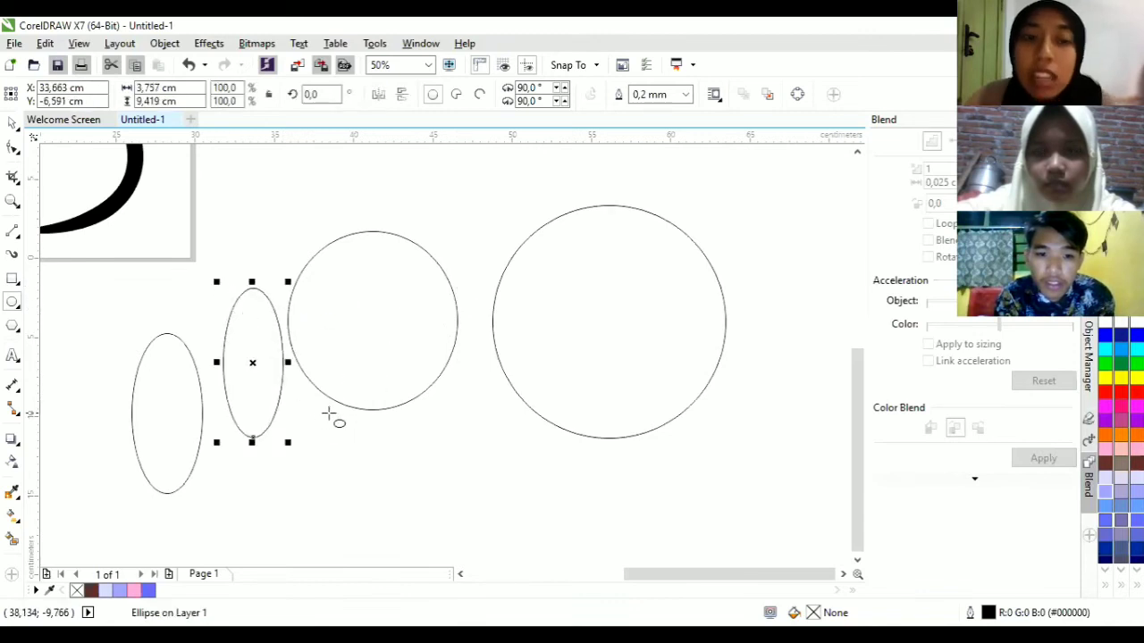
drag(419, 444, 570, 473)
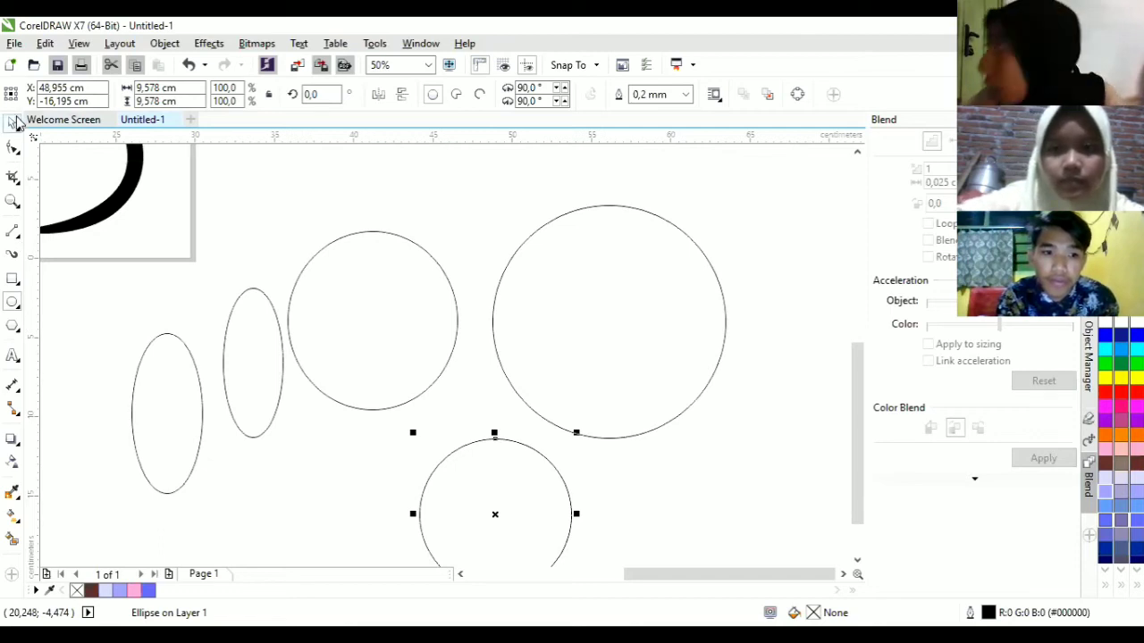
Examine the variants available for the Polygon, Text, Parallel Dimension and Connector tools.
click(20, 333)
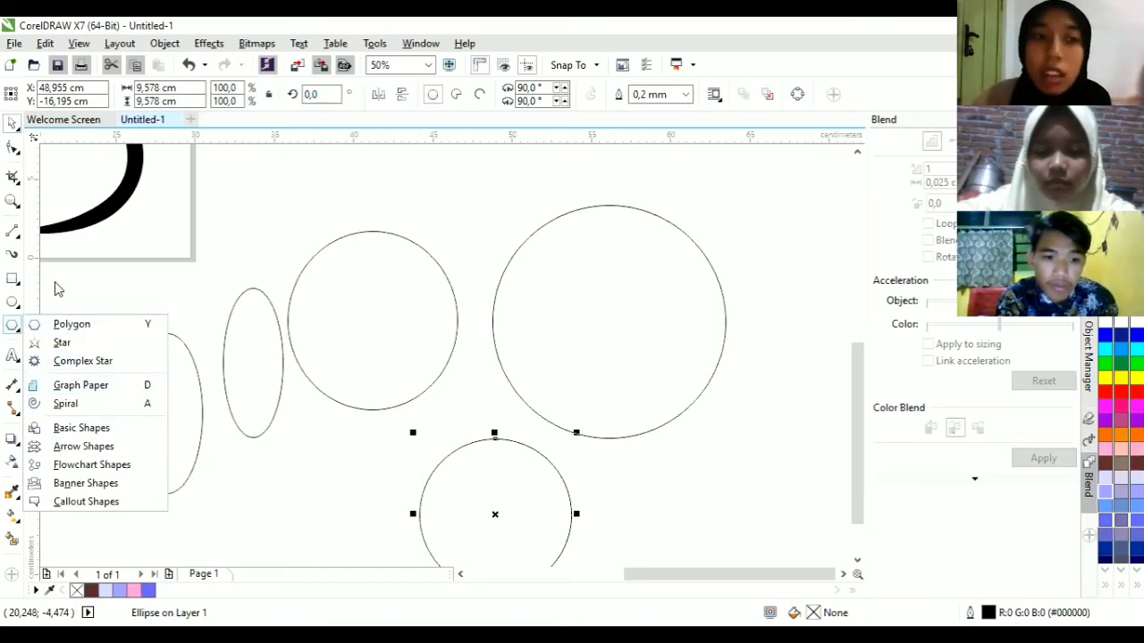
click(12, 355)
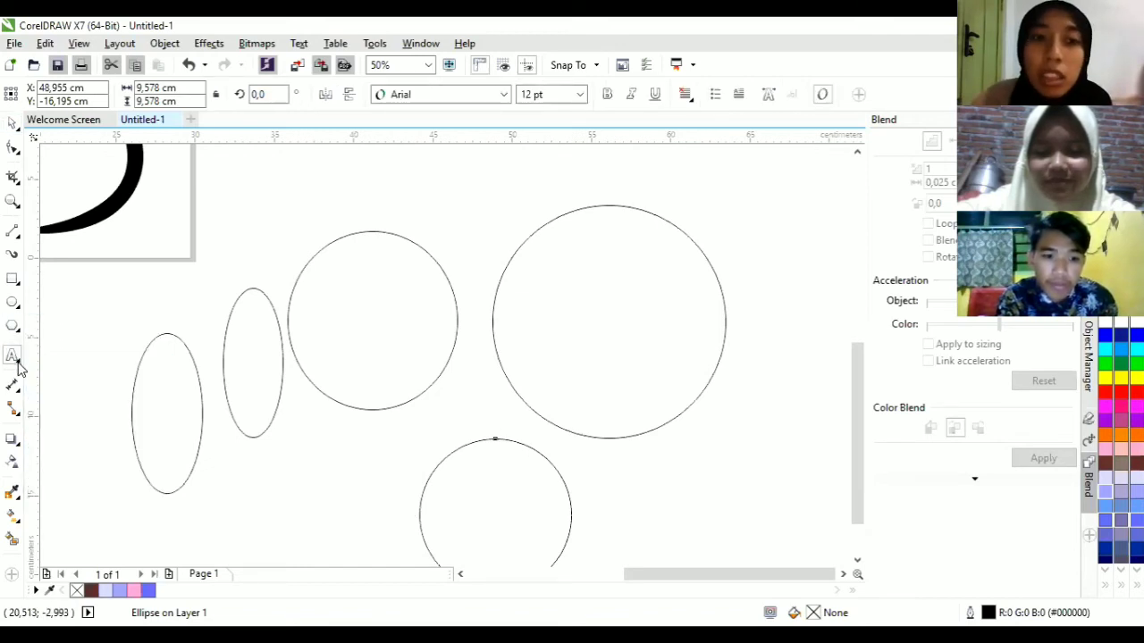
click(19, 364)
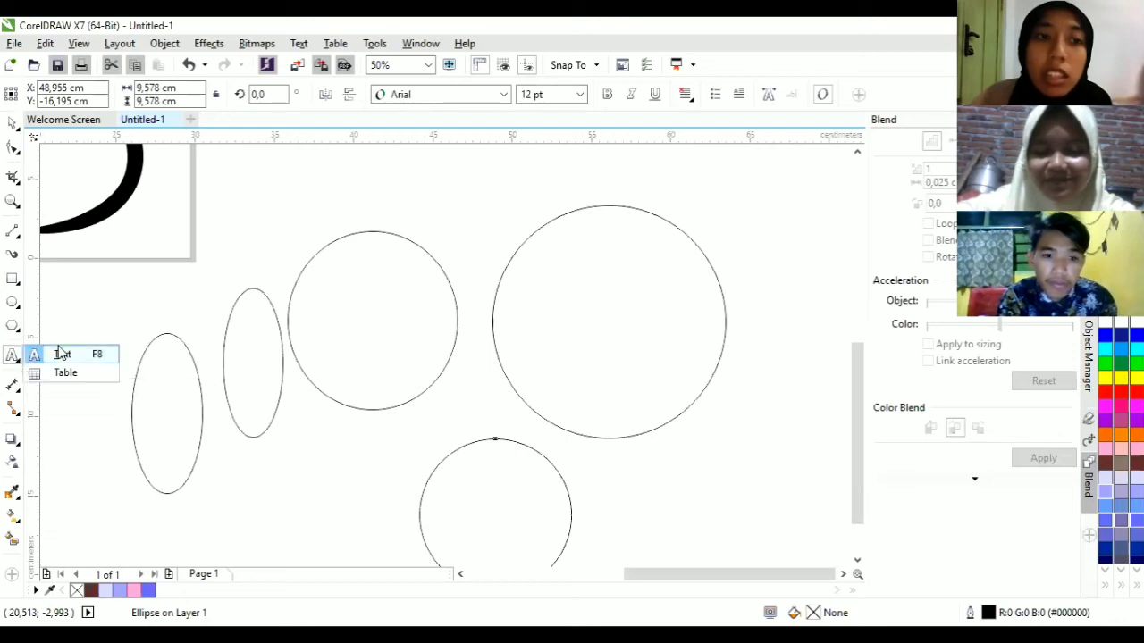
click(12, 384)
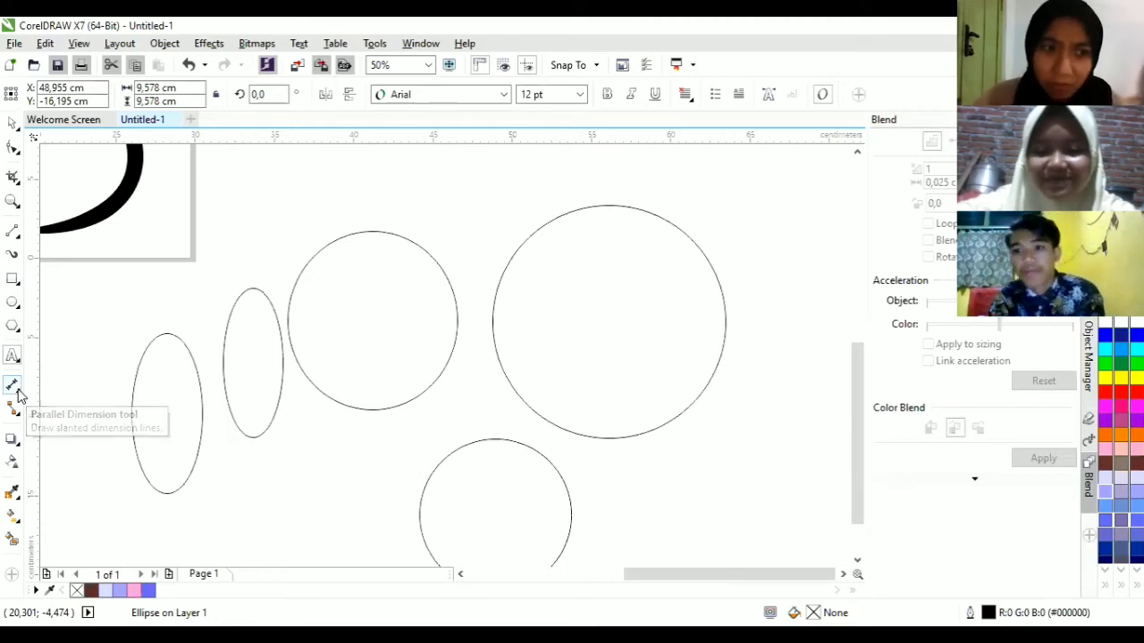
click(18, 392)
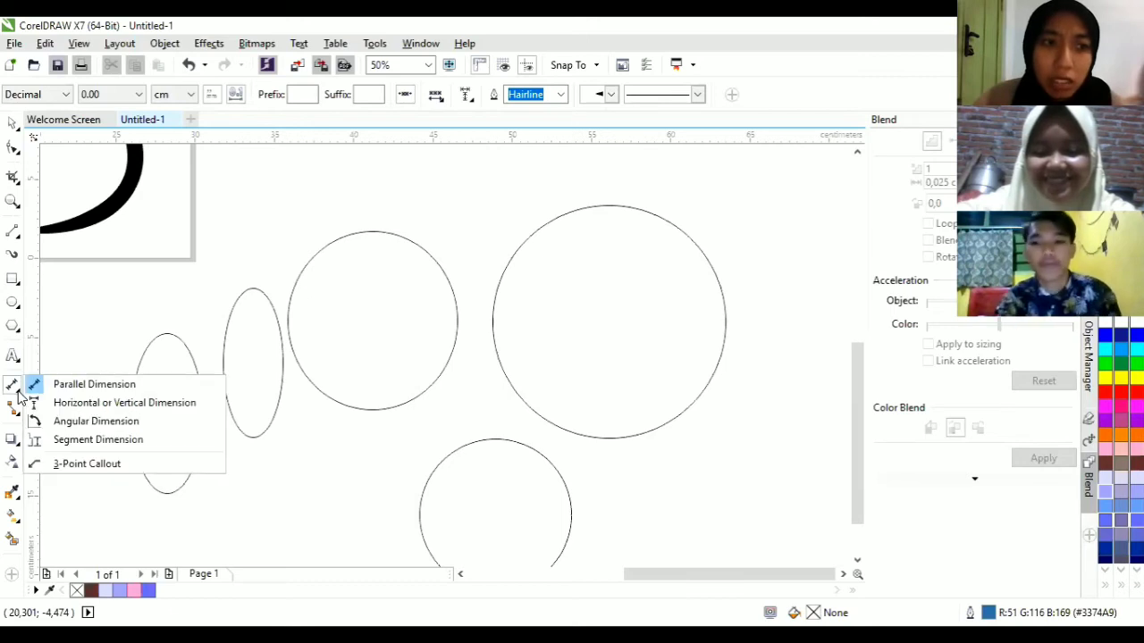
click(87, 349)
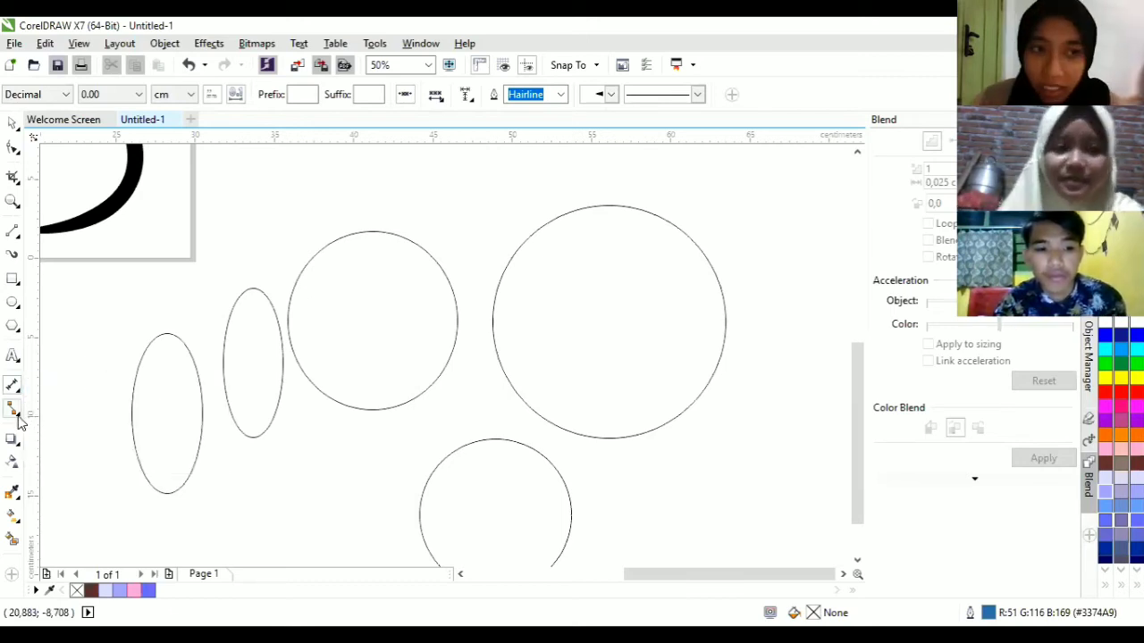
click(22, 413)
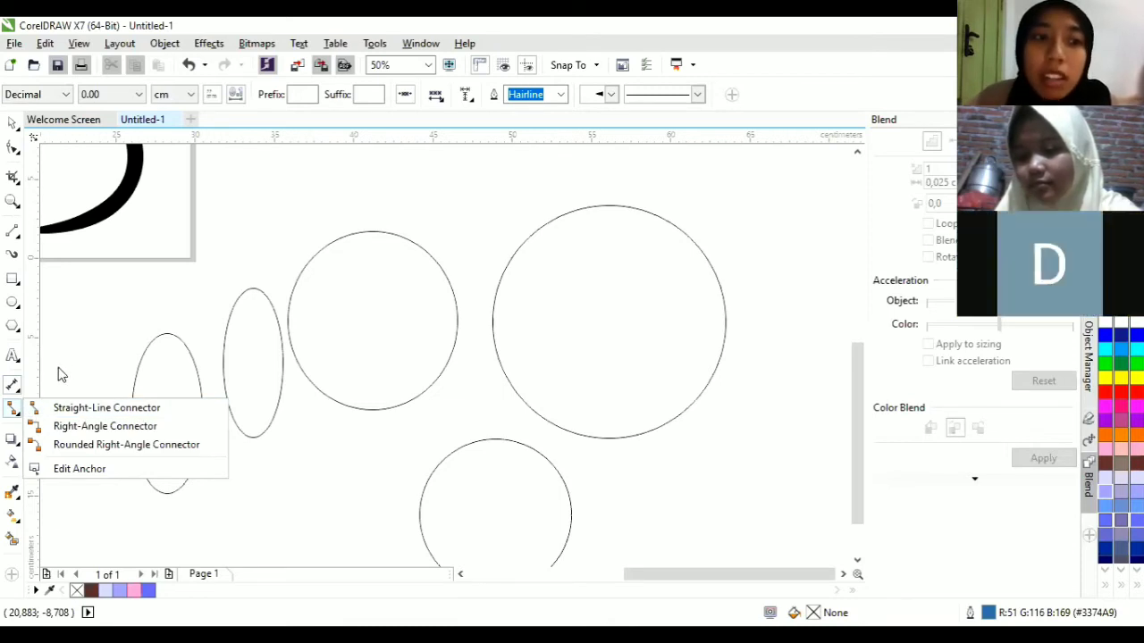
click(20, 412)
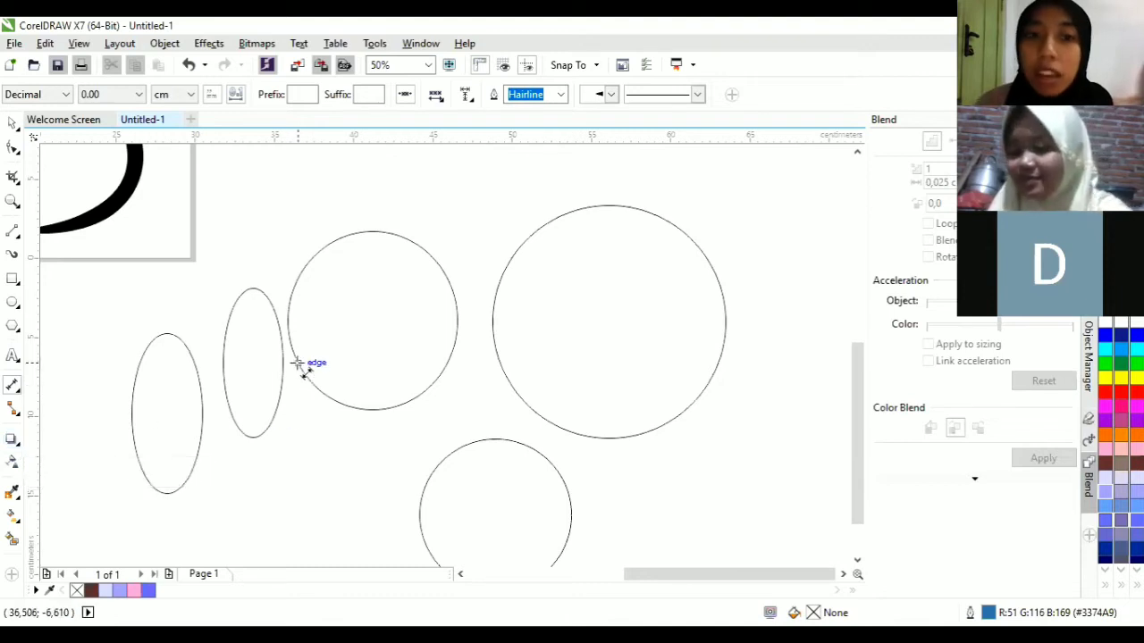
Delete every brush stroke, ellipse and circle on and around the page.
scroll(301, 366, down, 3)
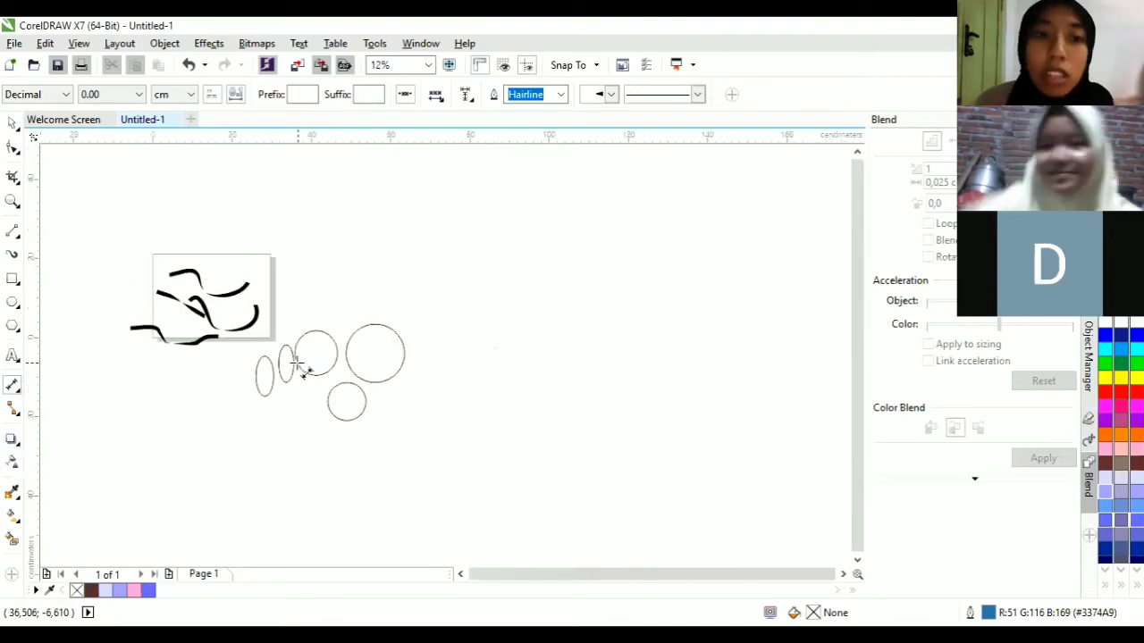
click(9, 123)
drag(68, 204, 467, 463)
click(466, 470)
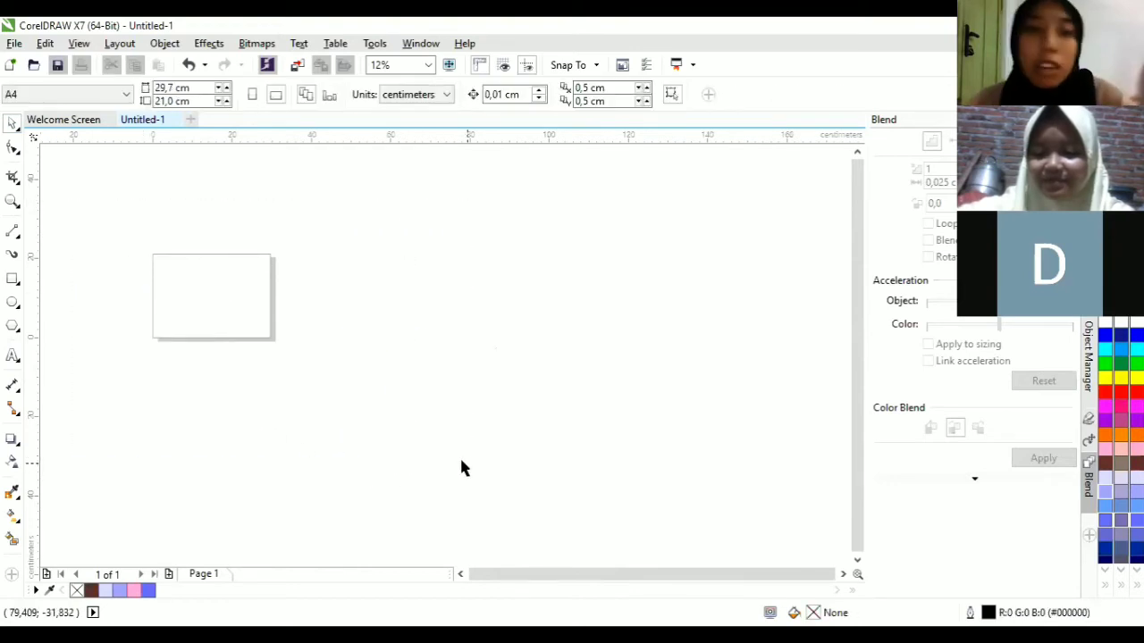
Create a rectangle that exactly matches the 29.7 × 21 cm page and bring the whole page into view.
double_click(12, 278)
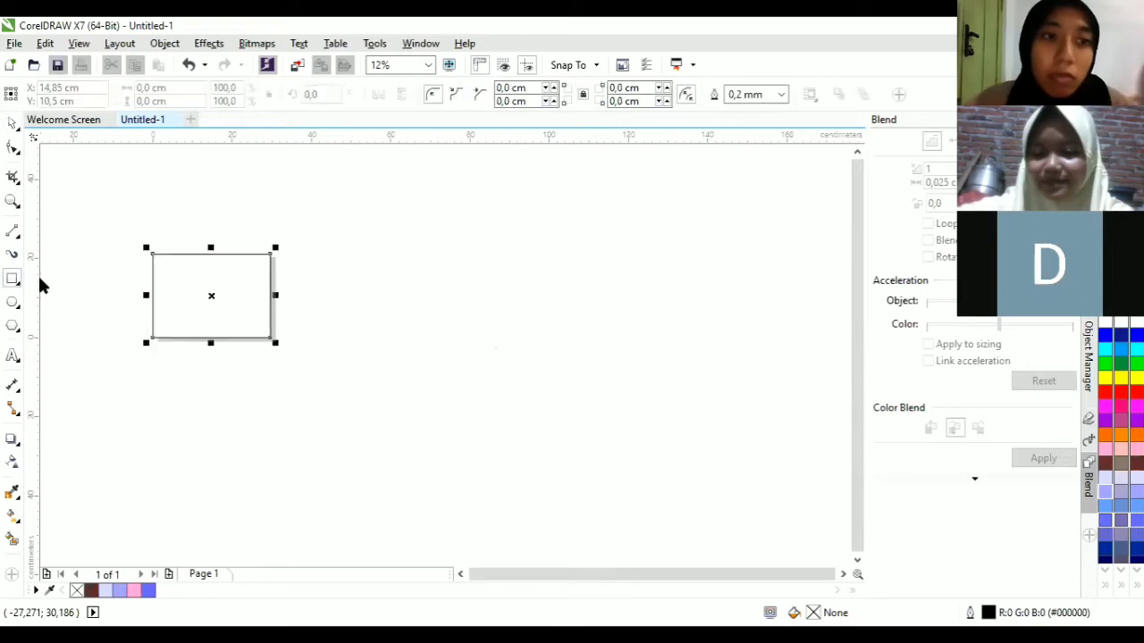
click(12, 124)
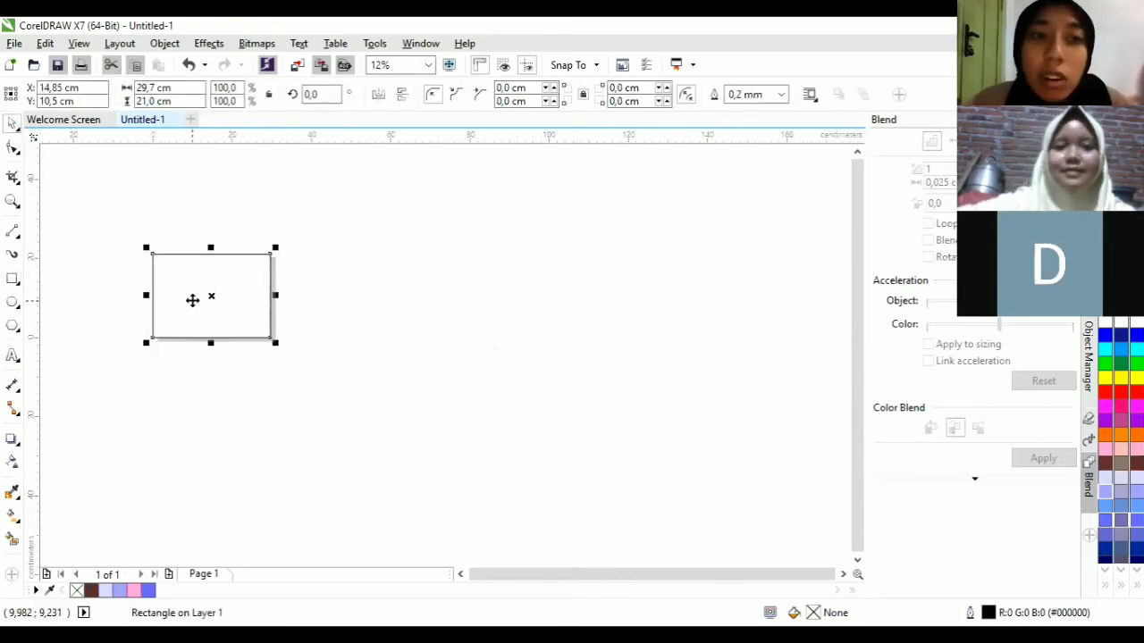
scroll(192, 299, up, 1)
scroll(192, 300, up, 1)
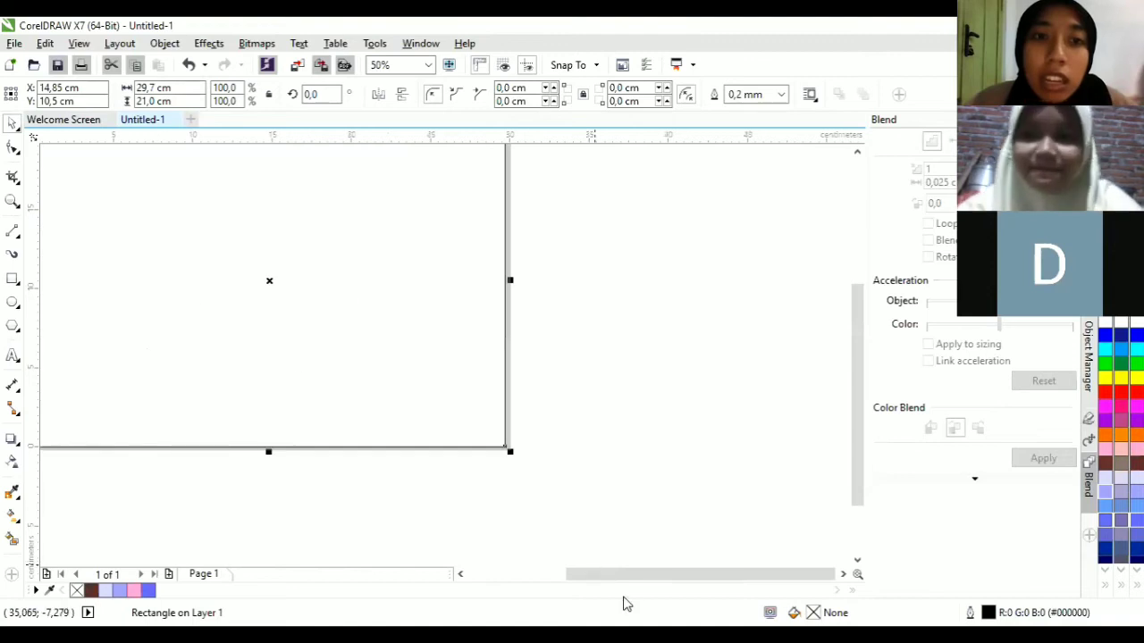
drag(613, 575, 553, 574)
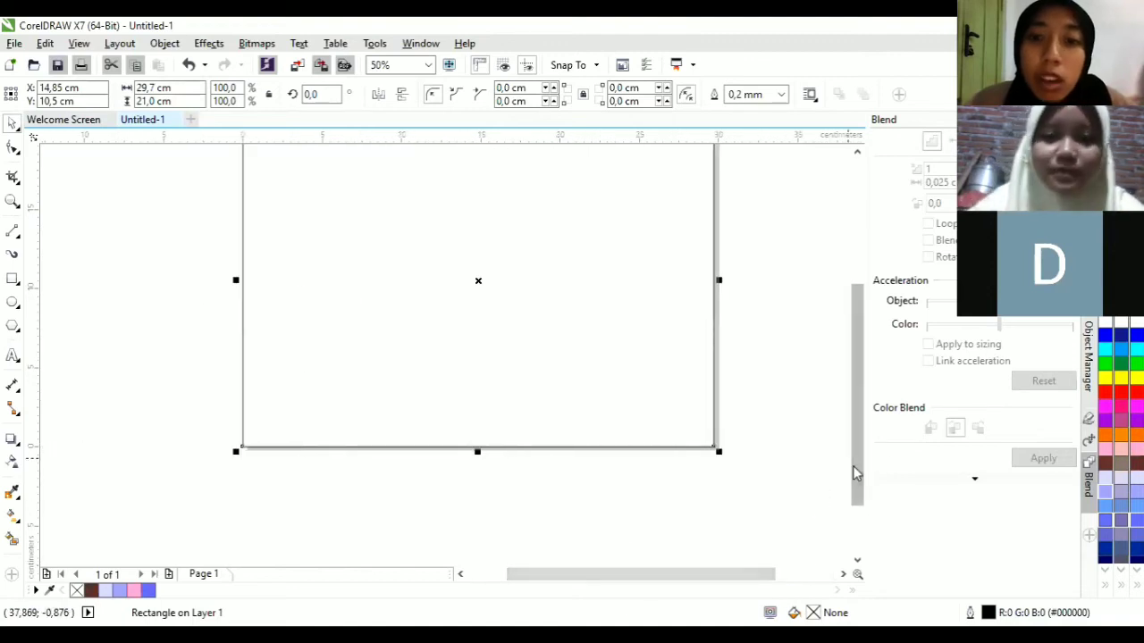
drag(858, 470, 862, 516)
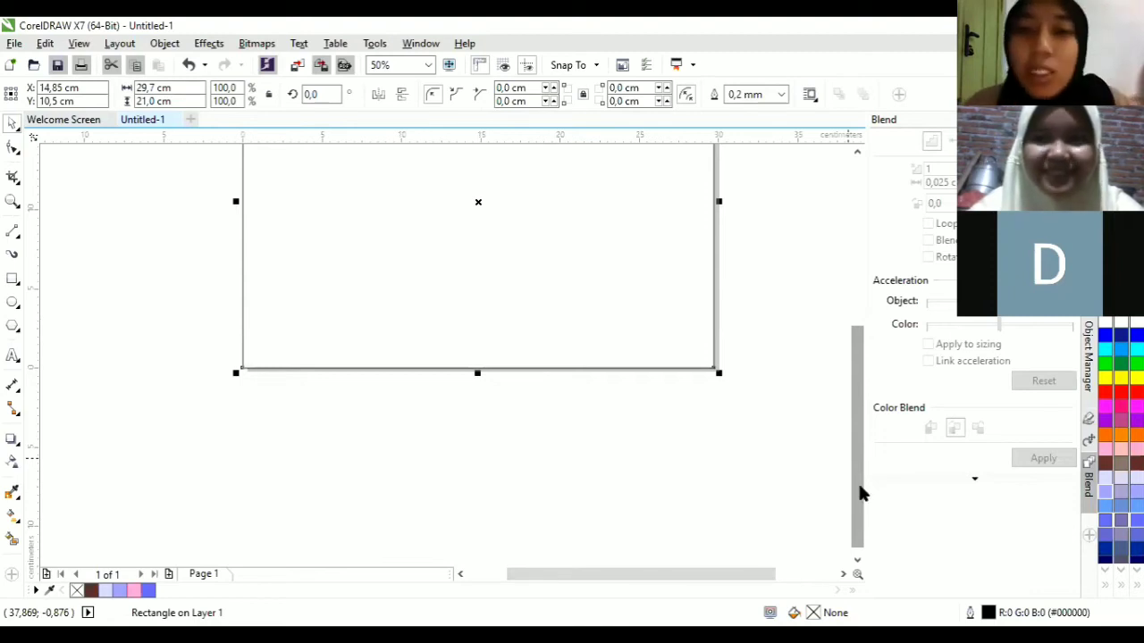
drag(860, 478, 862, 448)
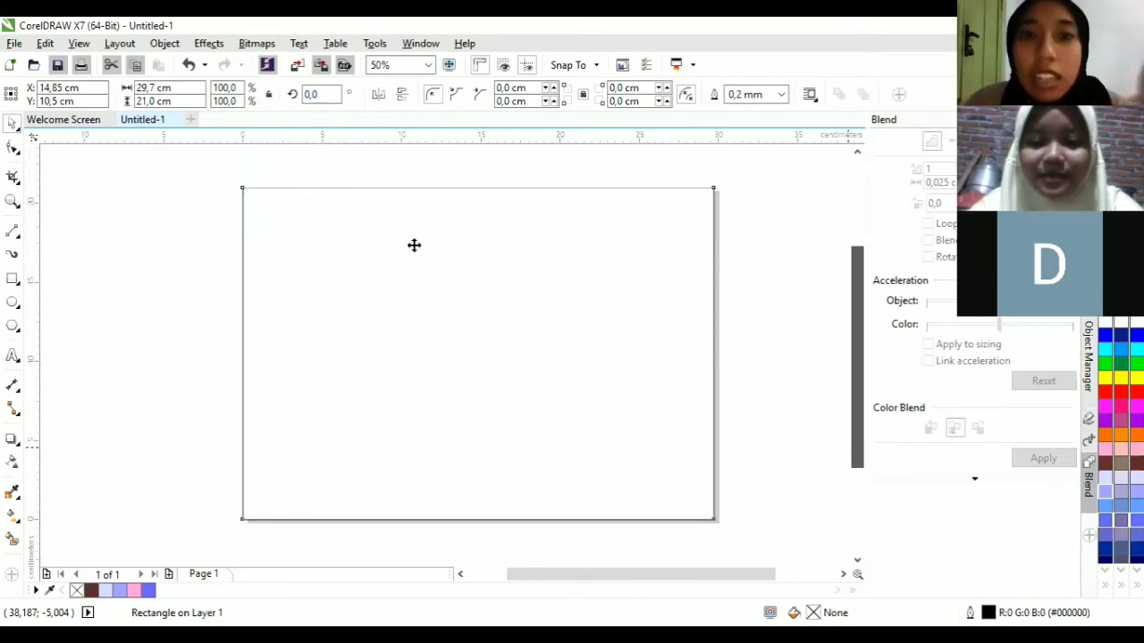
Try moving the page-sized rectangle away from the page edges, and undo the last moves.
click(241, 186)
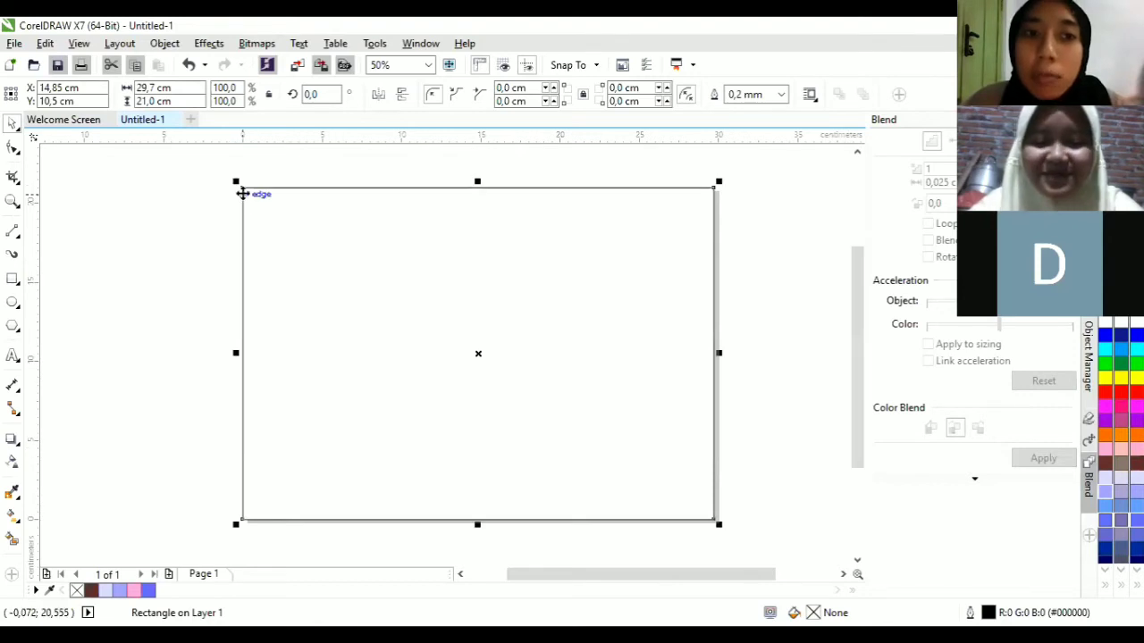
drag(592, 247, 434, 277)
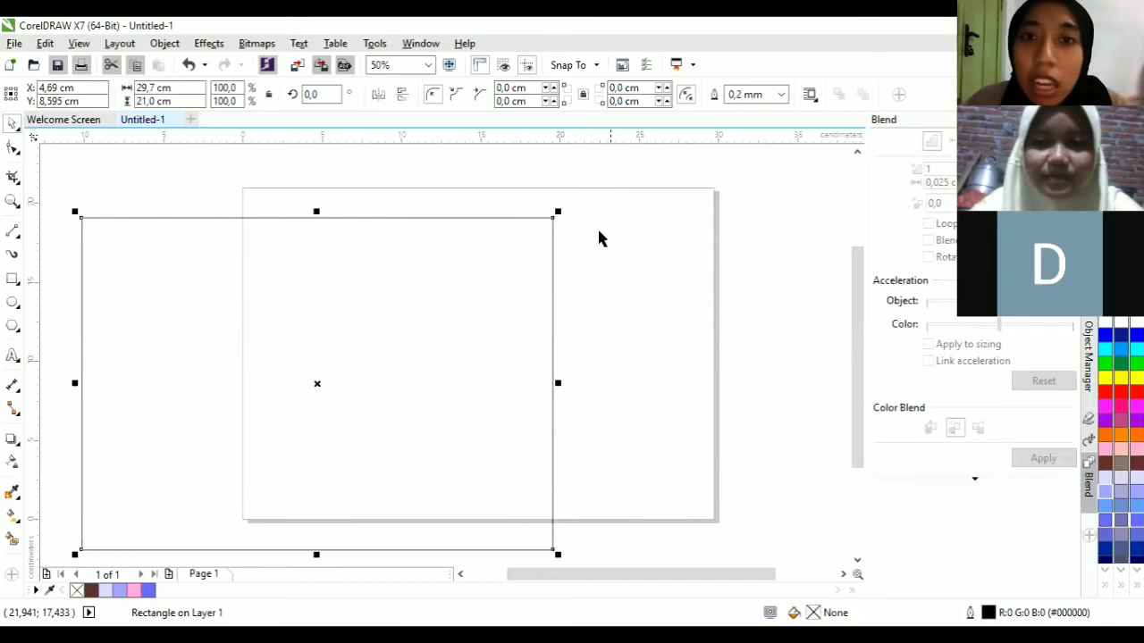
drag(376, 302, 413, 260)
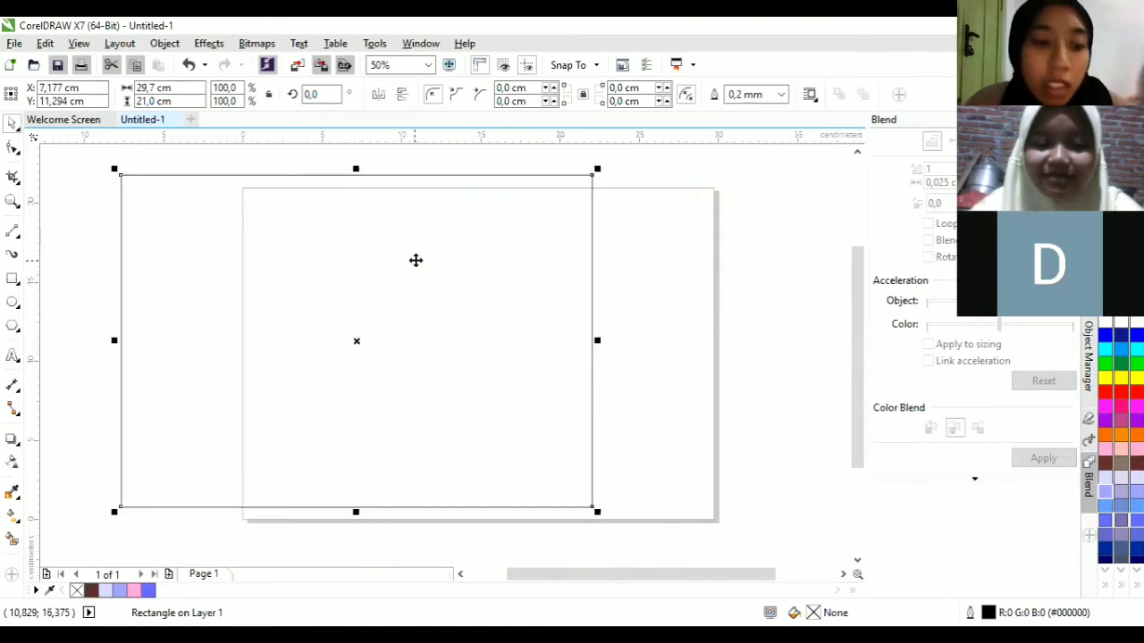
key(ctrl+z)
key(ctrl+z)
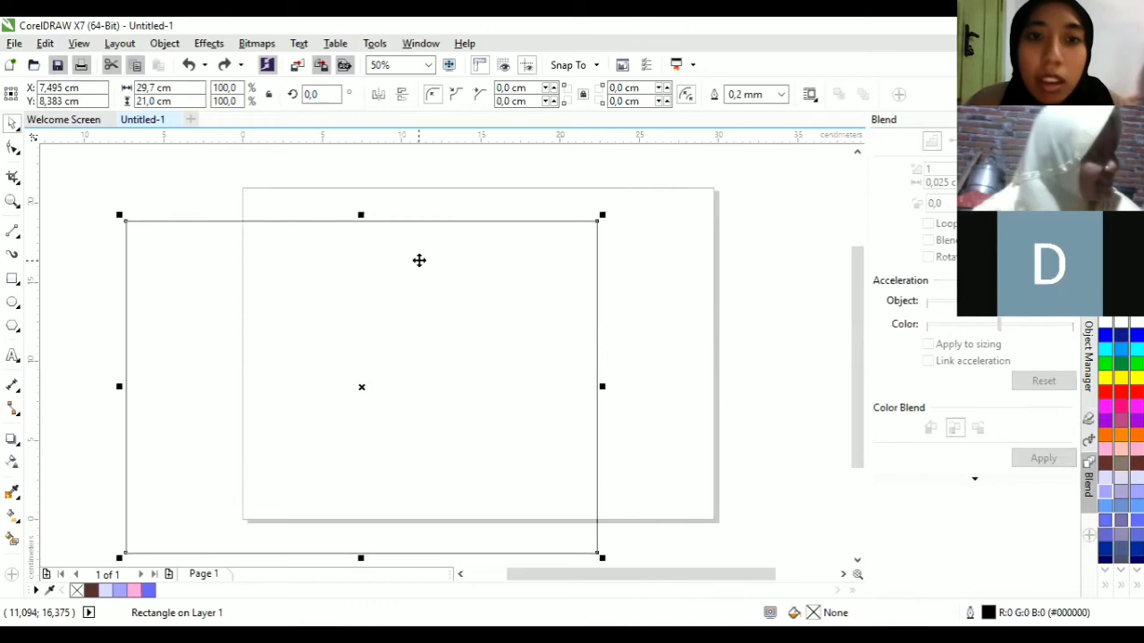
Delete the displaced rectangle and create a new one that exactly covers the 29.7 × 21 cm page.
key(Delete)
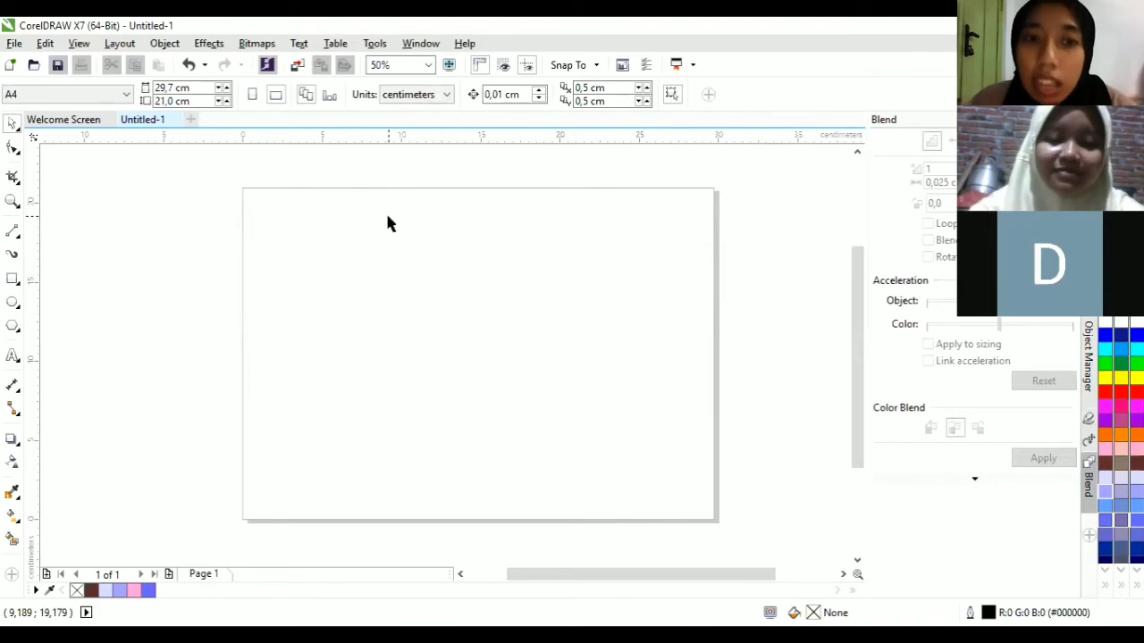
double_click(12, 280)
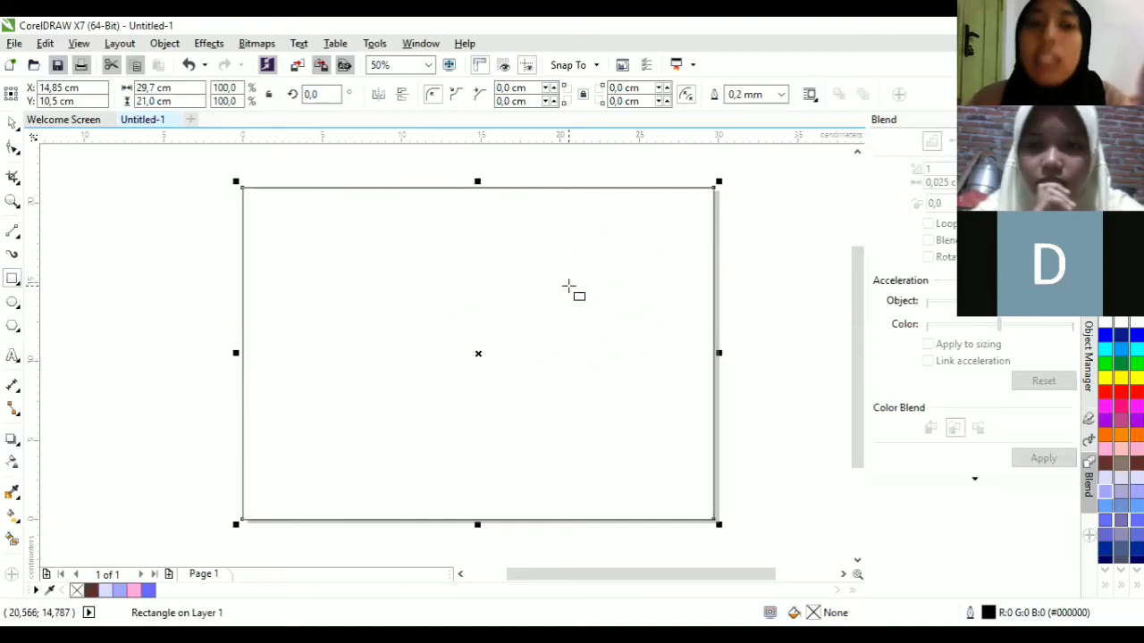
click(12, 127)
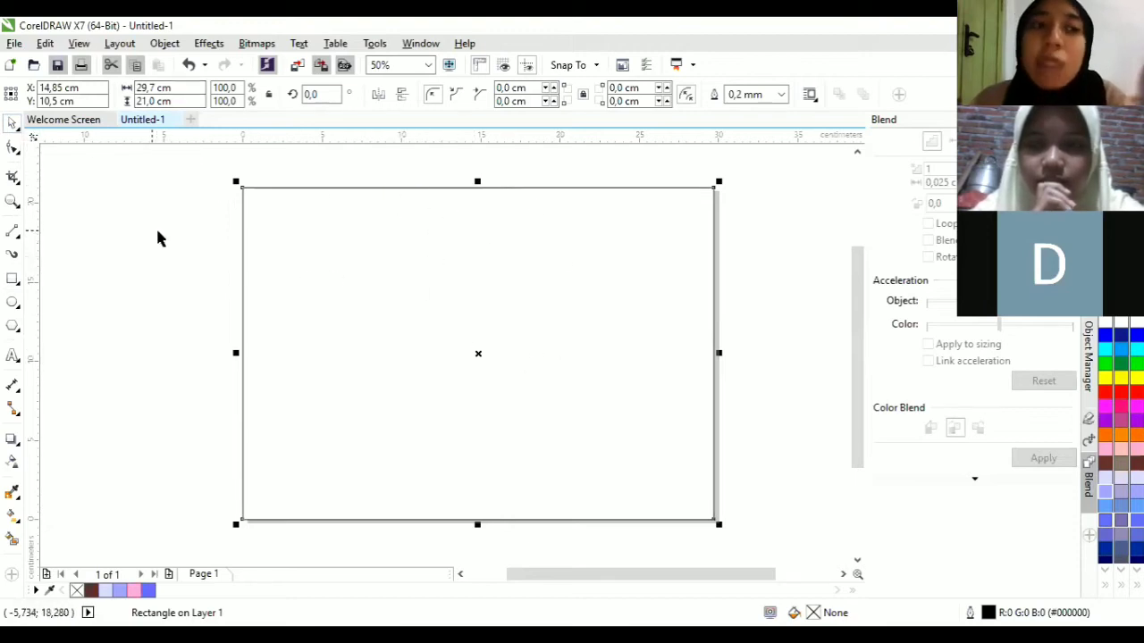
Add artistic text containing a first name in Arial 24 pt in the upper-left area of the rectangle.
click(13, 357)
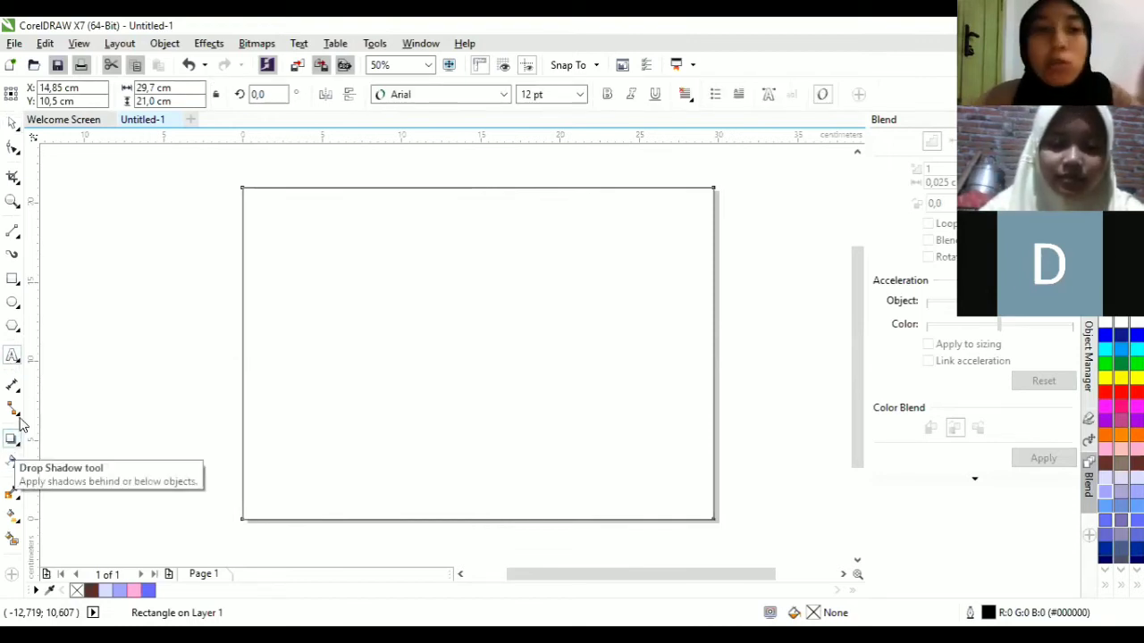
click(340, 246)
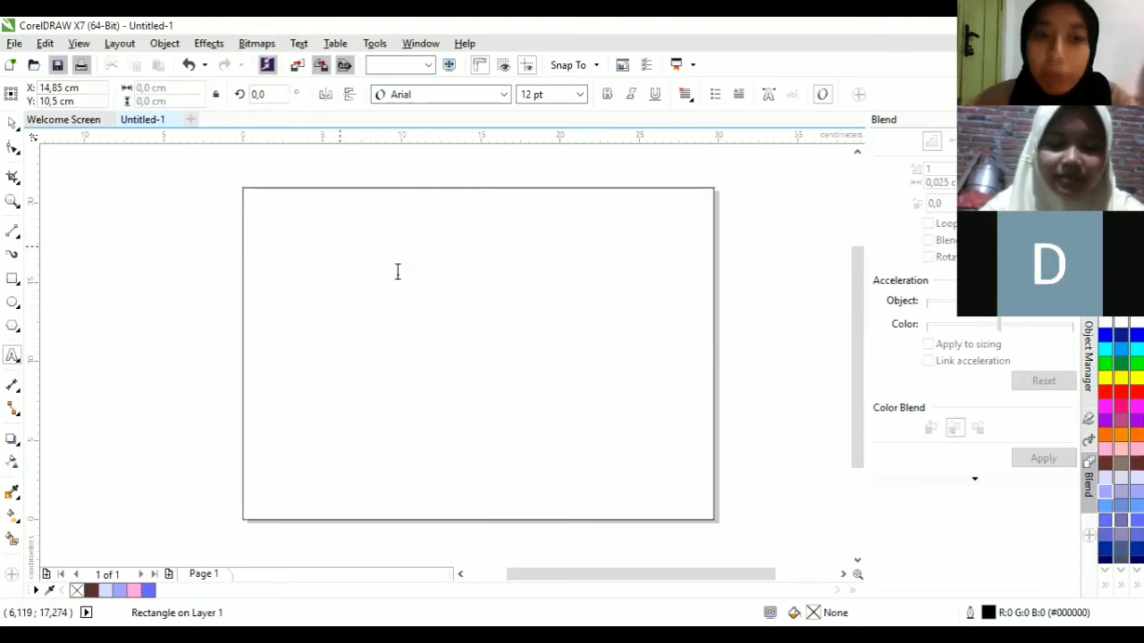
text(diyah)
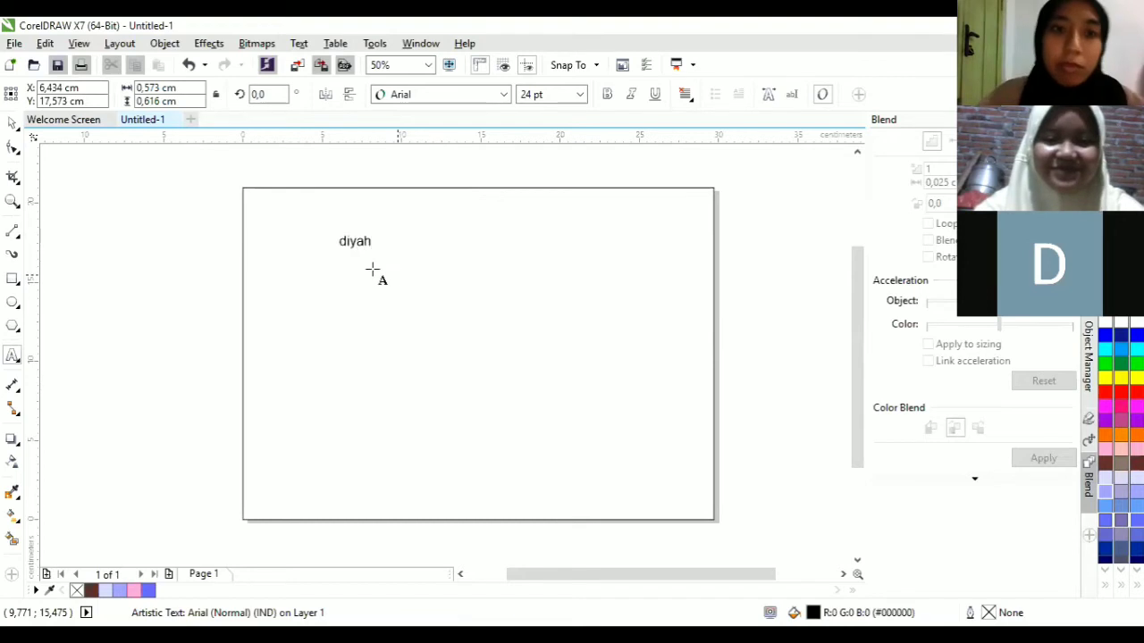
key(Escape)
Enlarge the name text to about 22.9 cm wide and 9.3 cm high and move it near the middle of the page.
drag(379, 256, 614, 457)
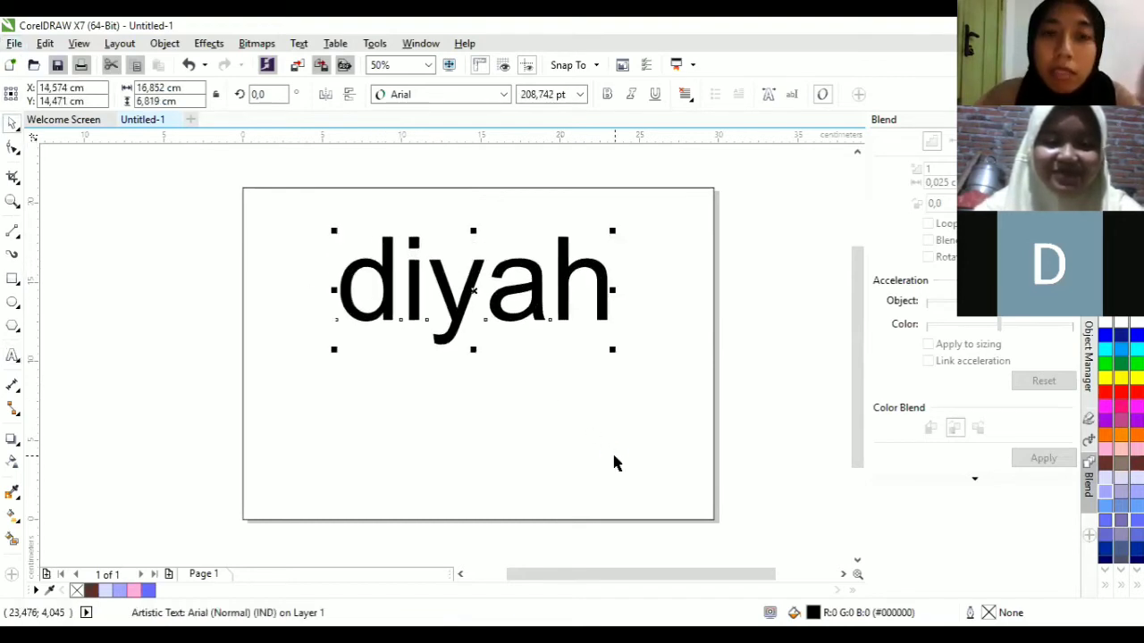
drag(613, 349, 715, 516)
drag(516, 312, 470, 335)
Fill the name text with red (#FF0000) and the page-sized rectangle behind it with blue (#0000FF).
click(446, 205)
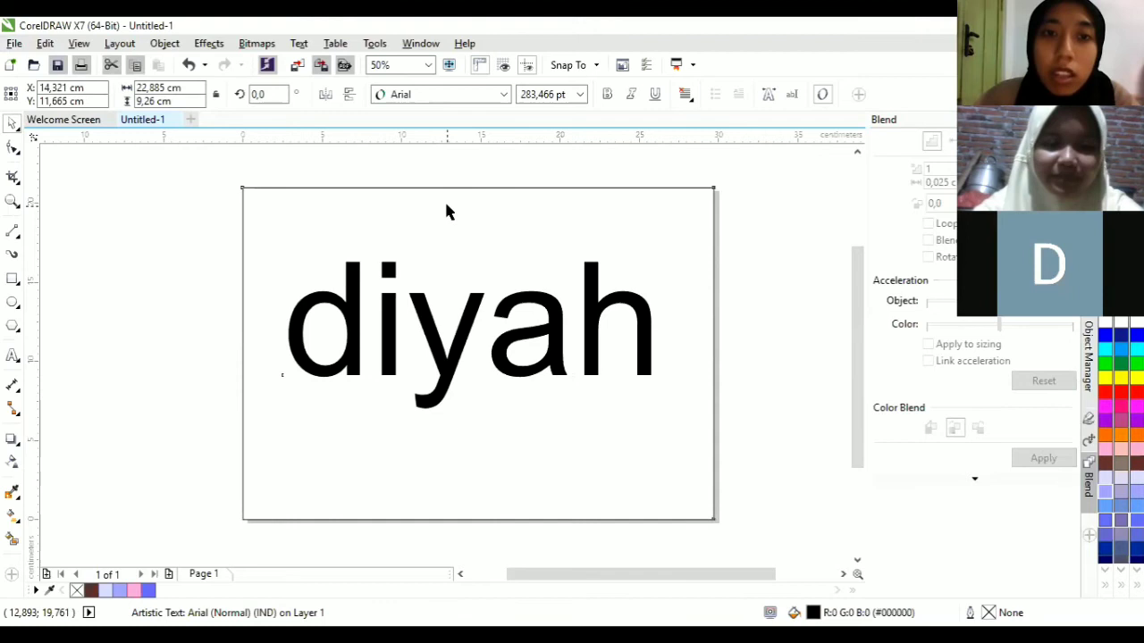
click(1109, 480)
click(469, 334)
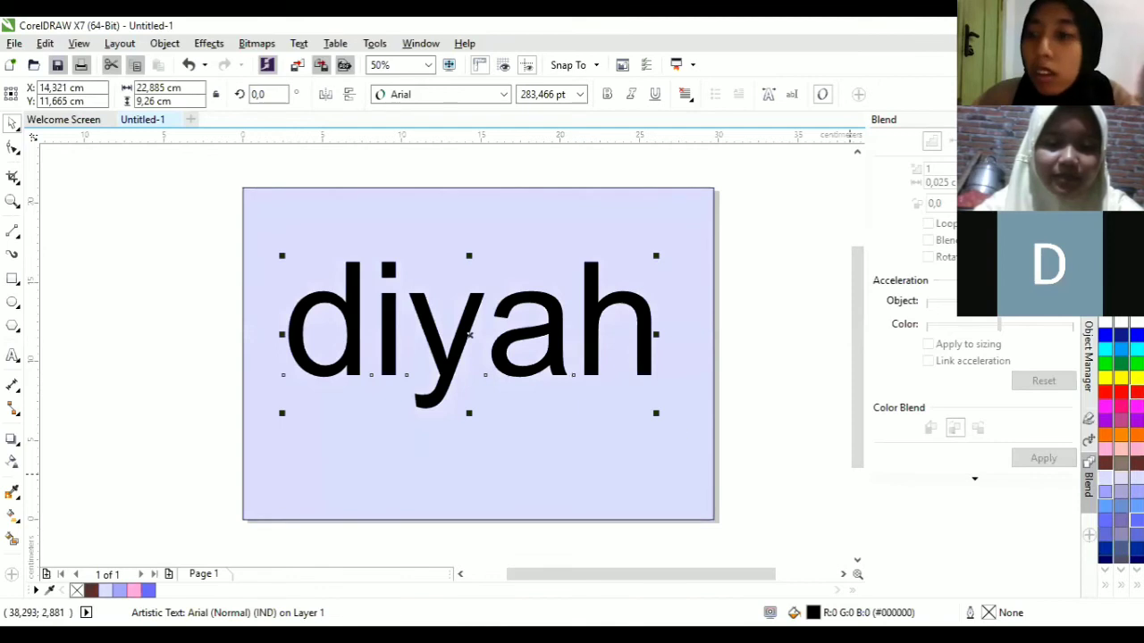
click(1136, 392)
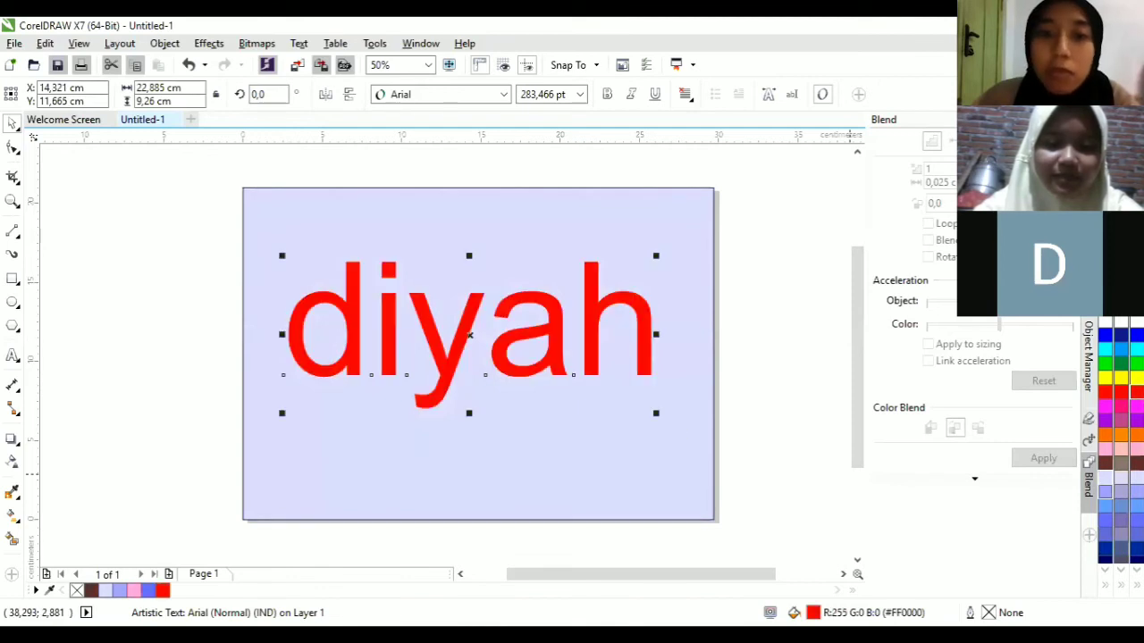
click(653, 460)
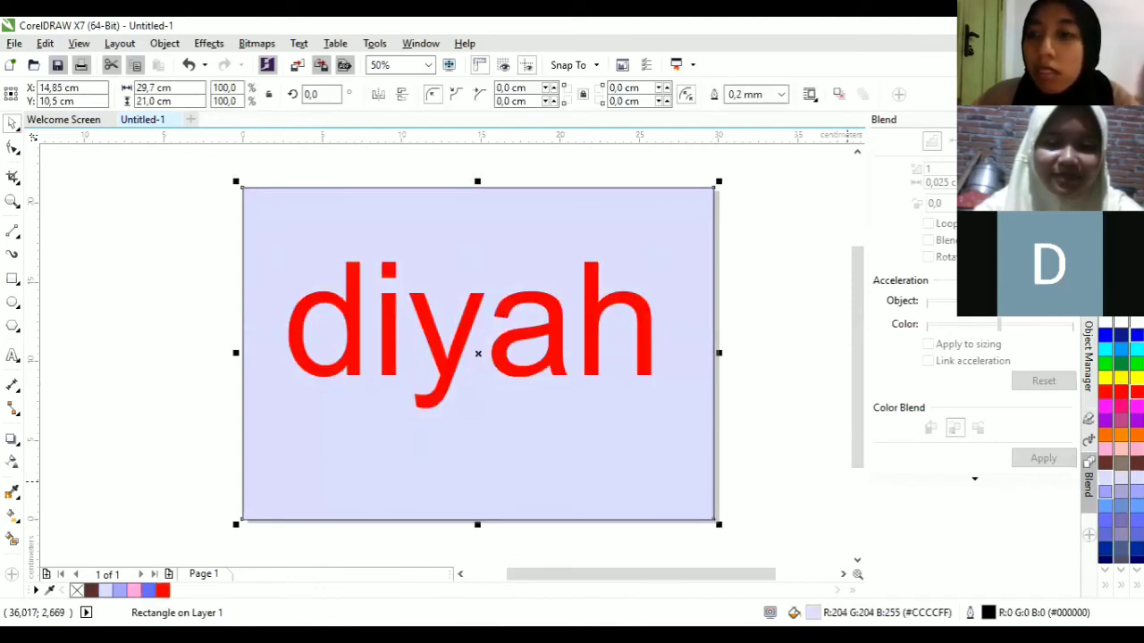
click(1136, 335)
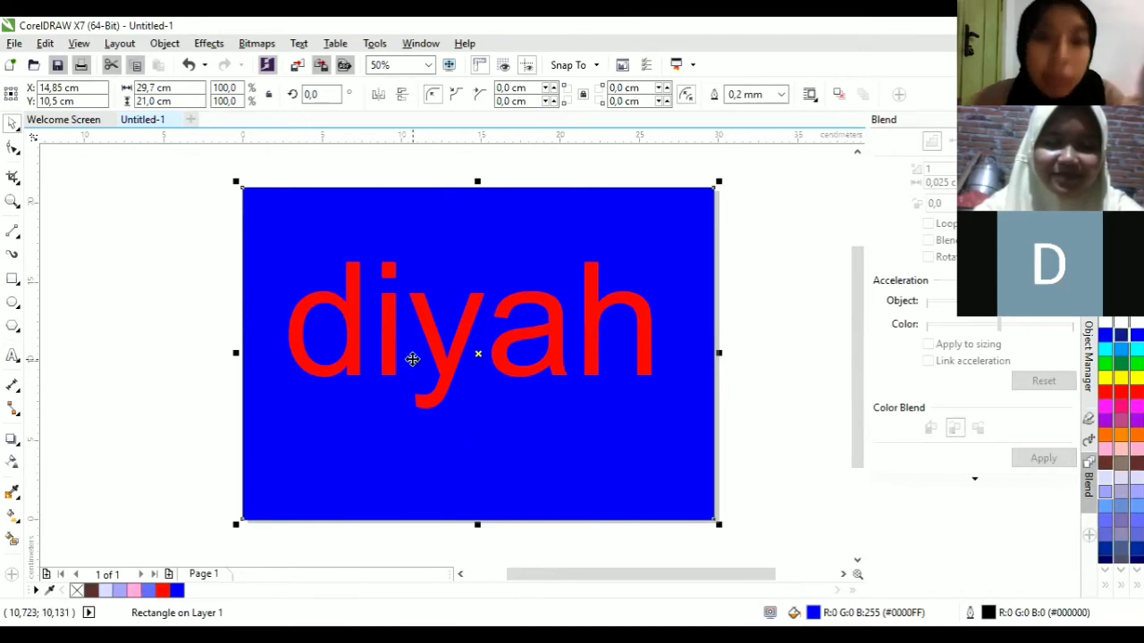
Apply a black drop shadow to the red text, starting at the first letter's outer edge and running horizontally.
scroll(412, 359, up, 1)
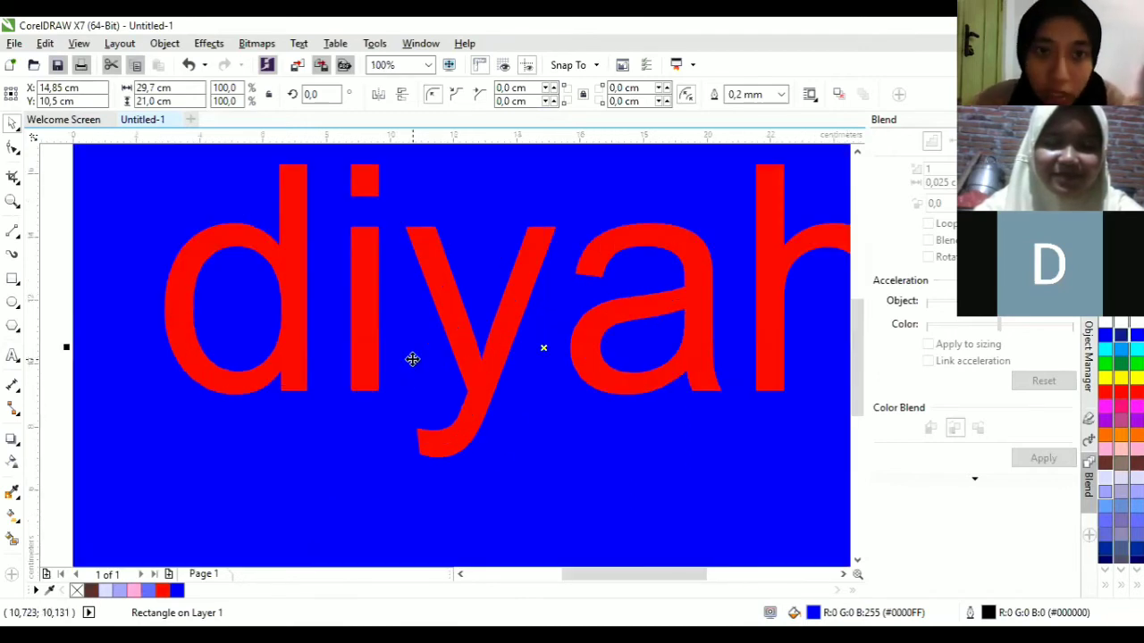
click(356, 308)
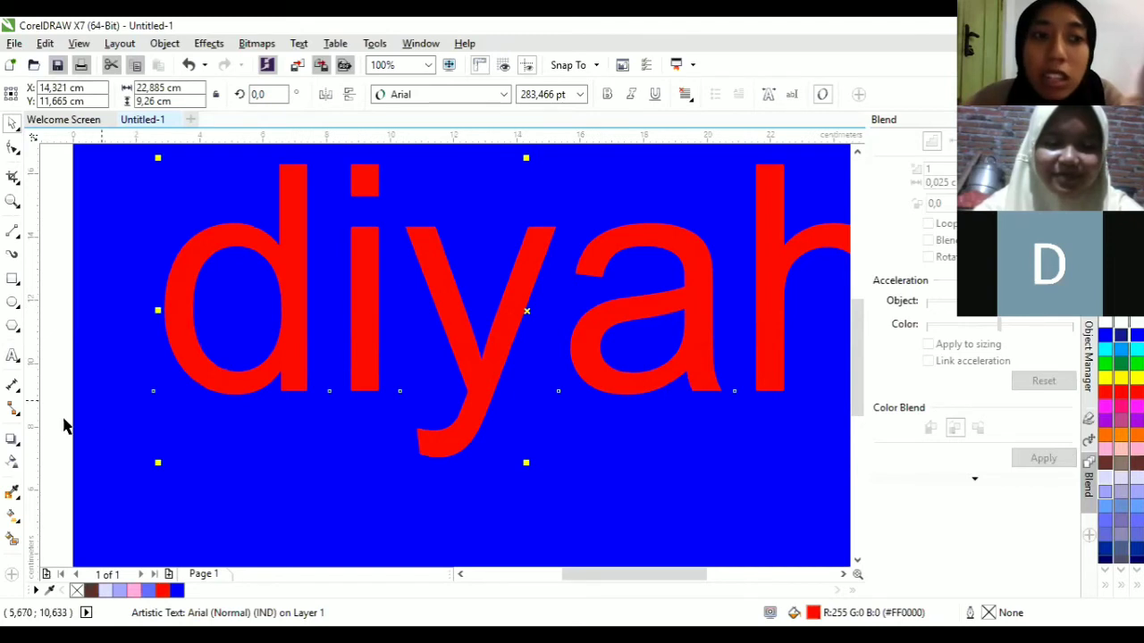
click(12, 441)
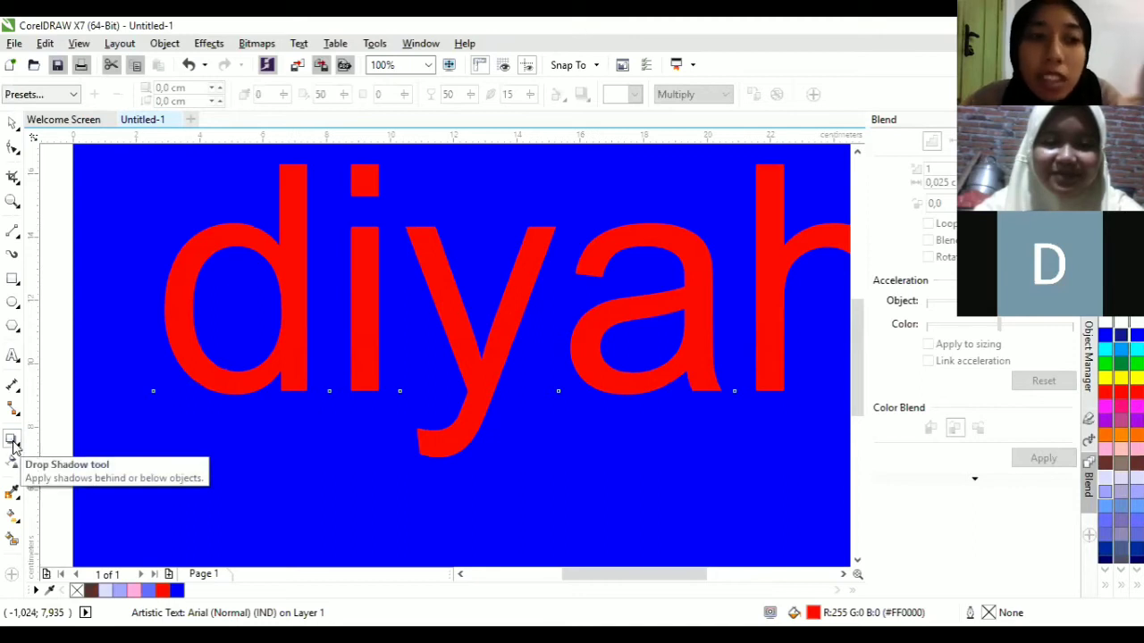
click(20, 445)
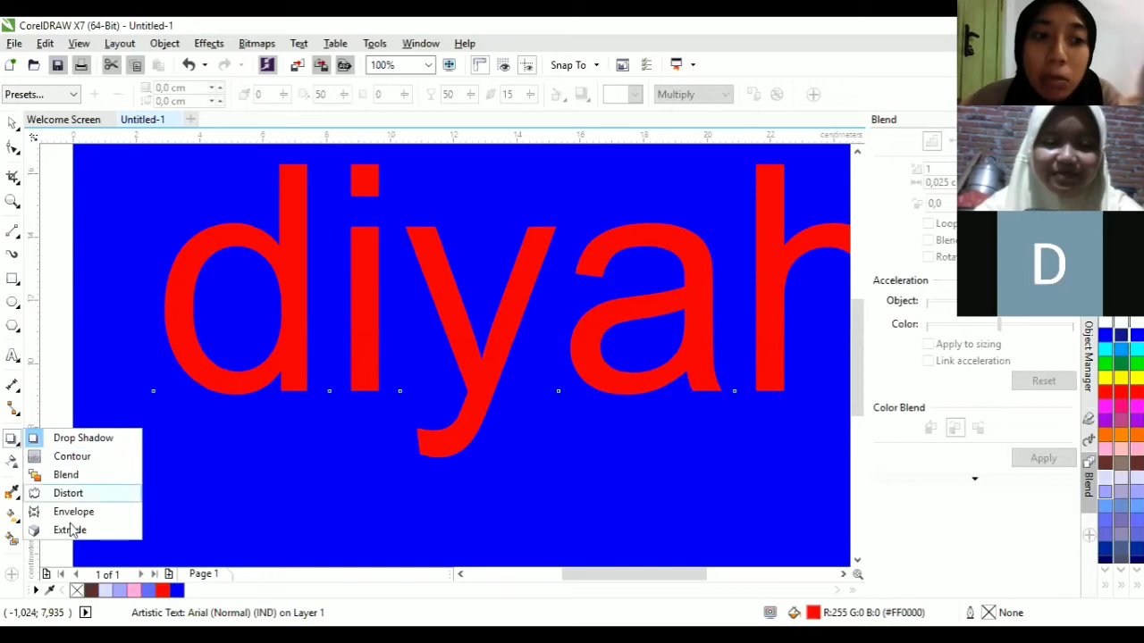
click(80, 437)
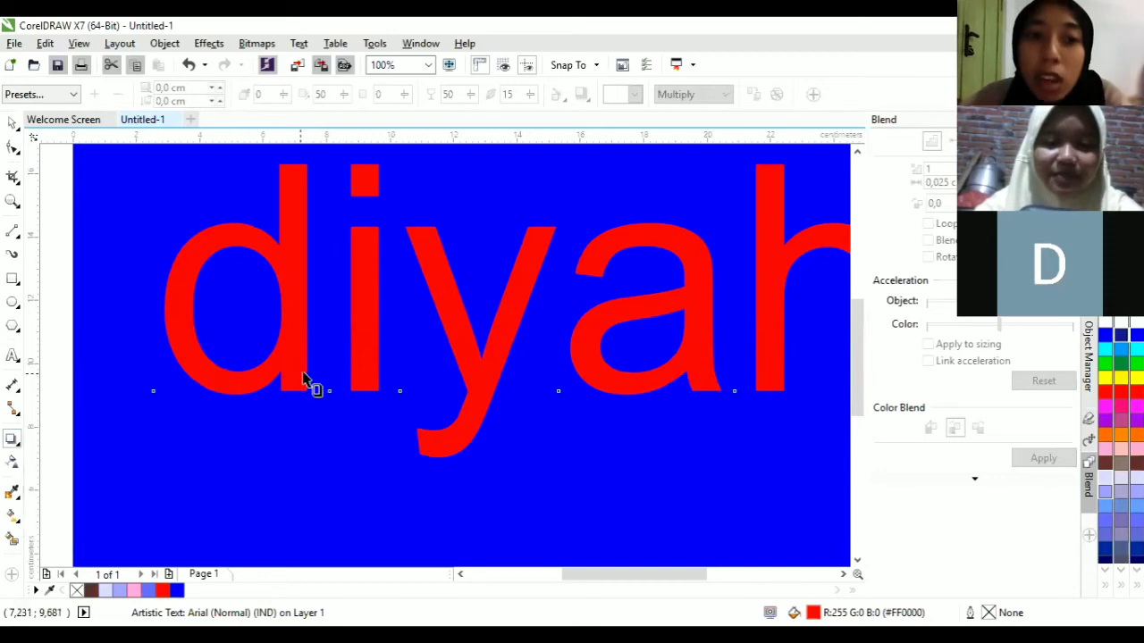
drag(291, 186, 725, 309)
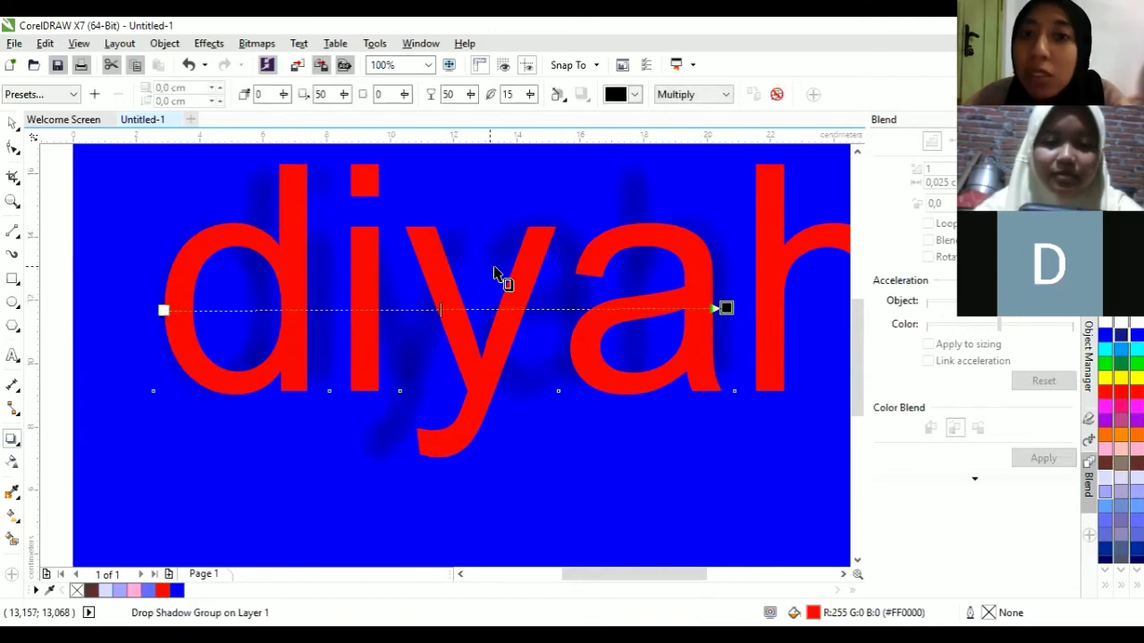
Extend the text's drop shadow slightly past the last letter at a direction of 359 degrees.
scroll(498, 274, down, 2)
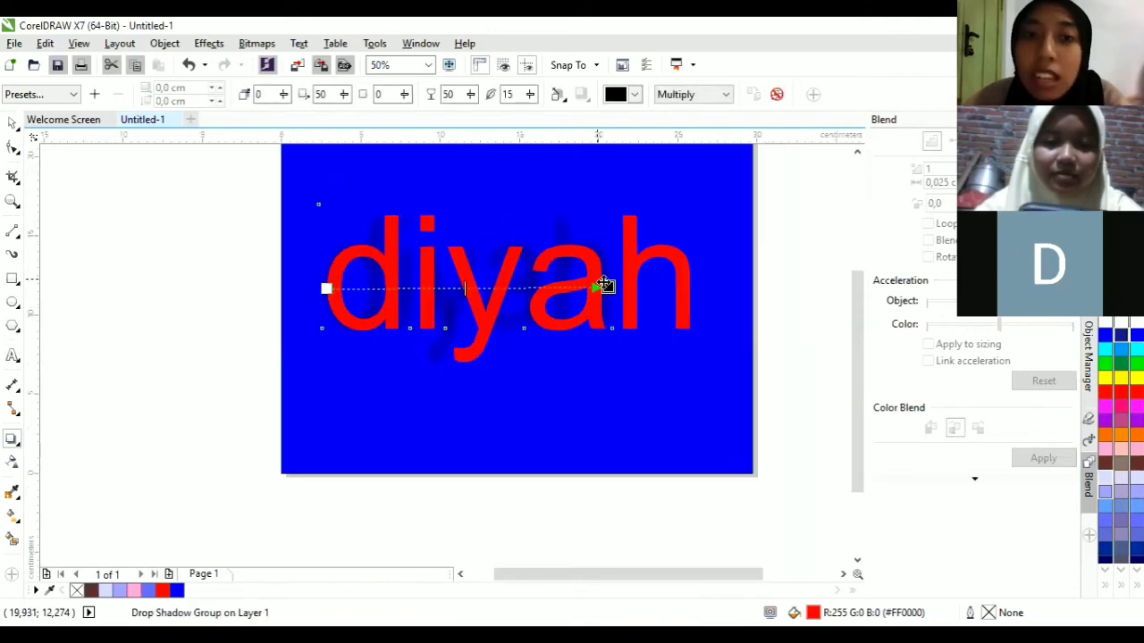
drag(608, 287, 708, 294)
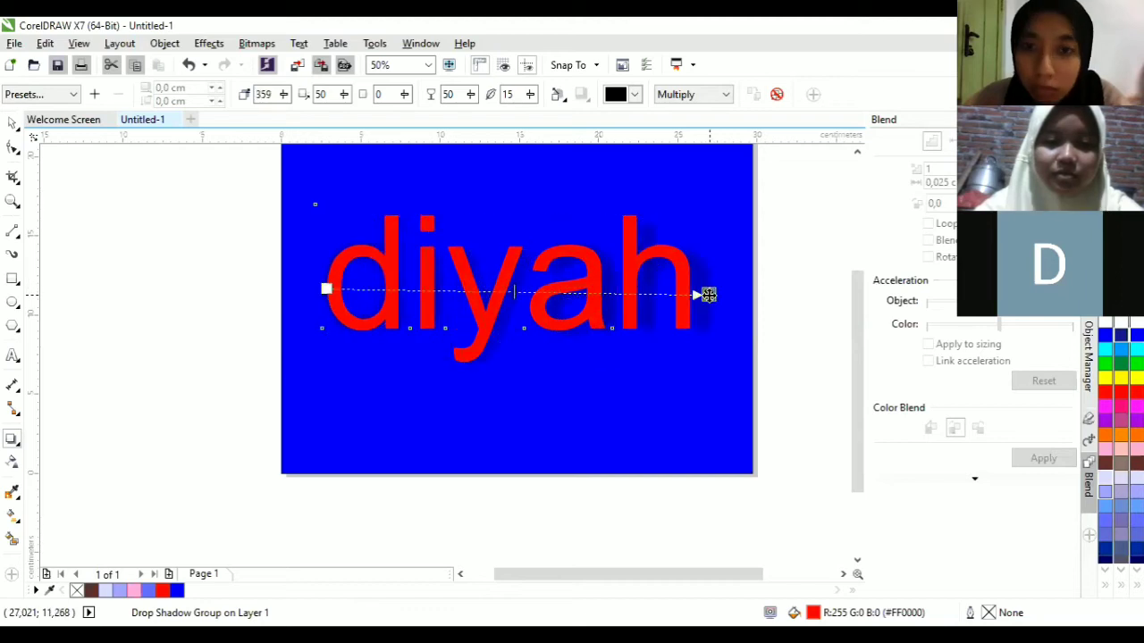
scroll(581, 325, up, 2)
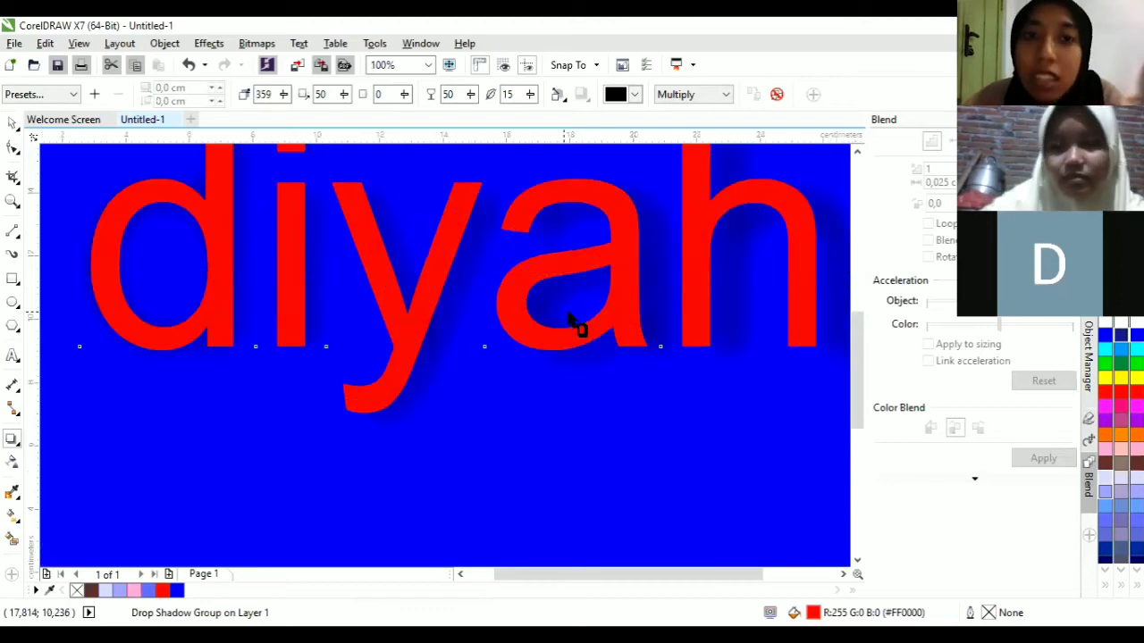
scroll(576, 323, down, 2)
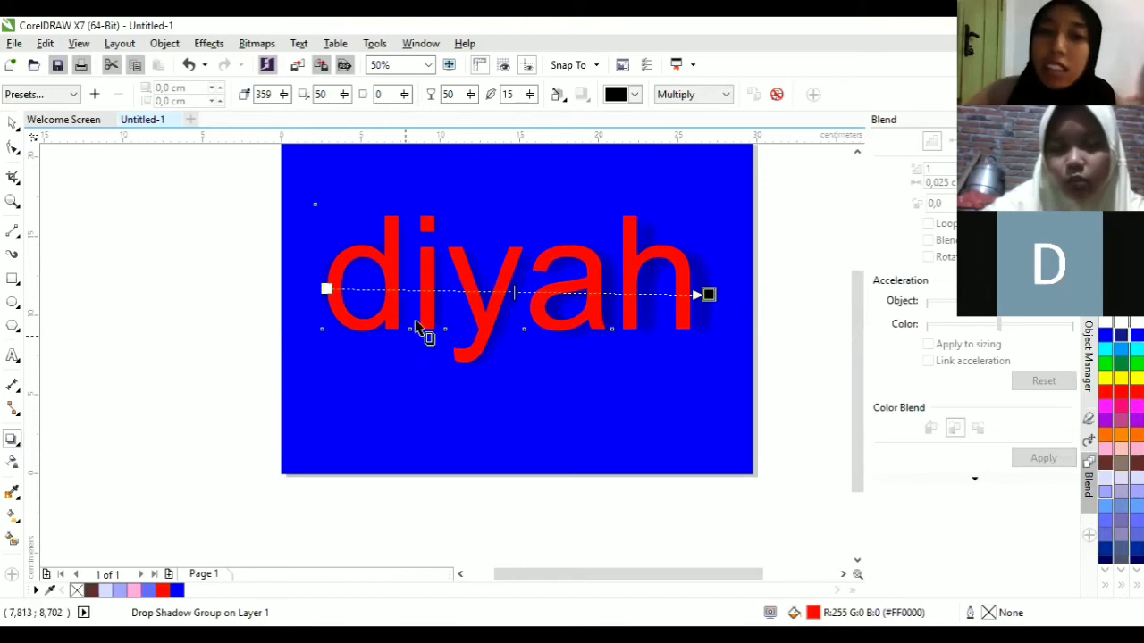
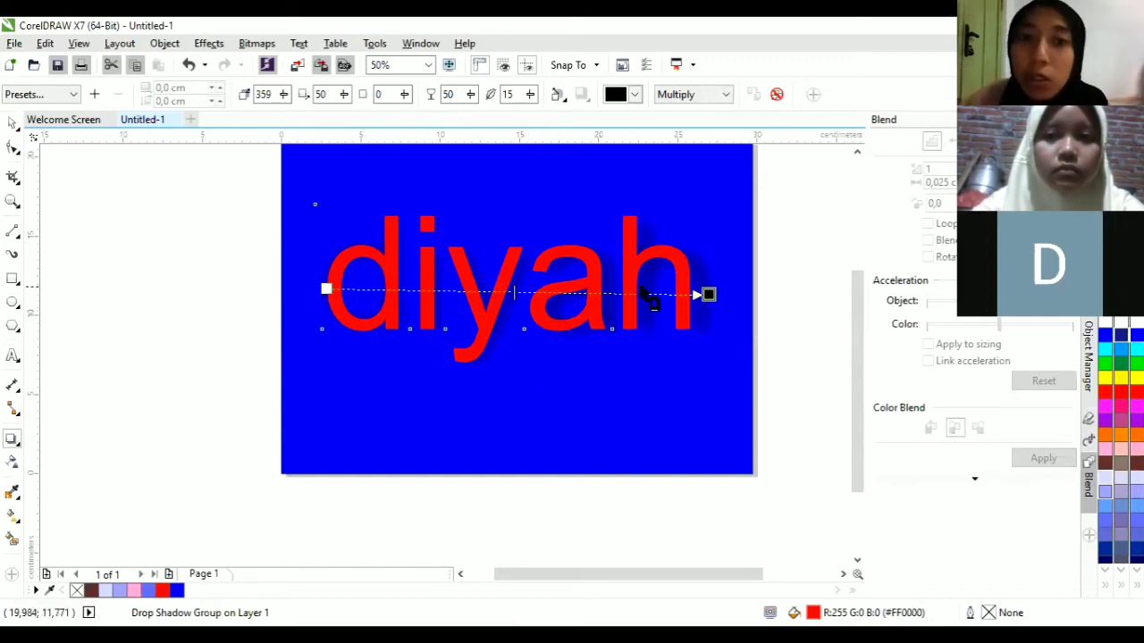
Set the drop shadow's opacity to 79 and undo the stray change of the shadow's direction.
drag(514, 290, 594, 303)
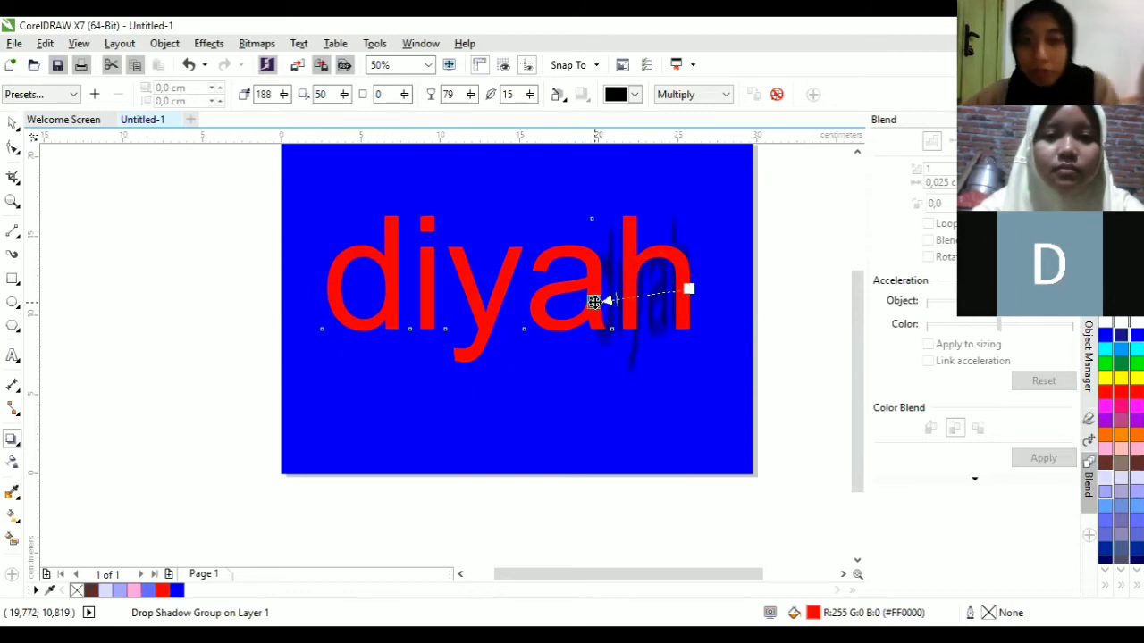
key(ctrl+z)
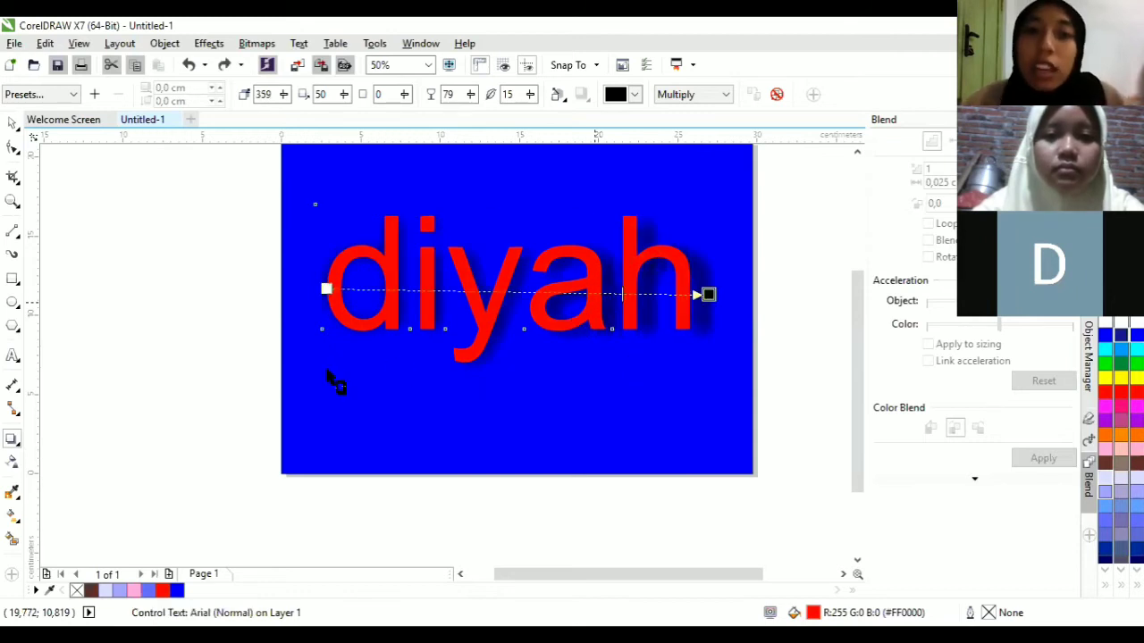
click(14, 123)
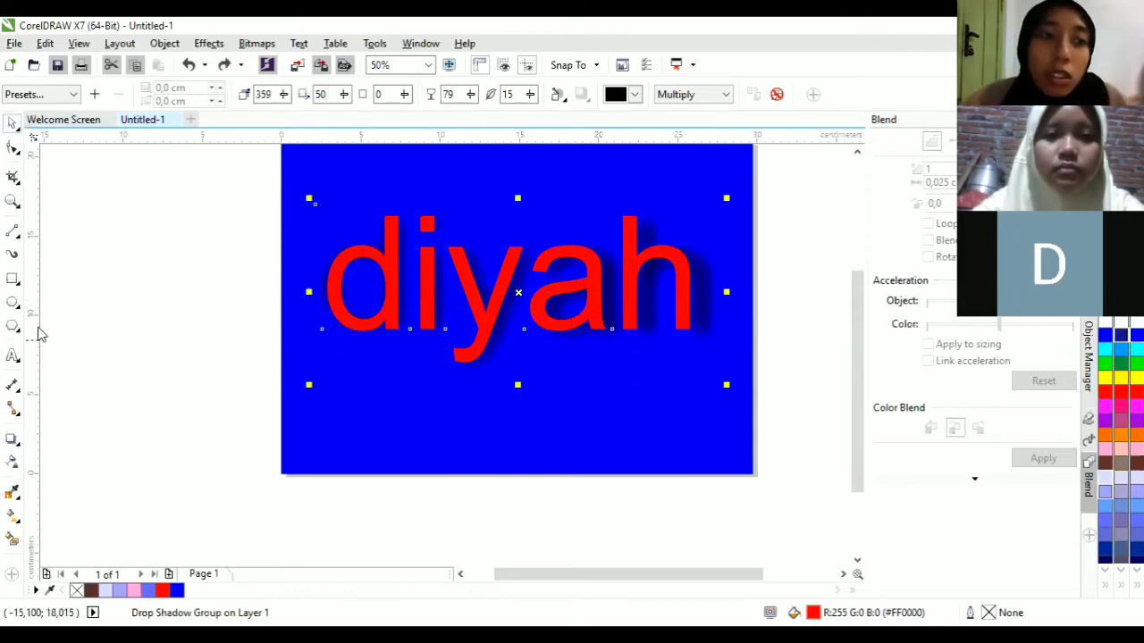
Try to add a one-step contour with an offset of about 0.65 cm to the shadowed text.
click(18, 449)
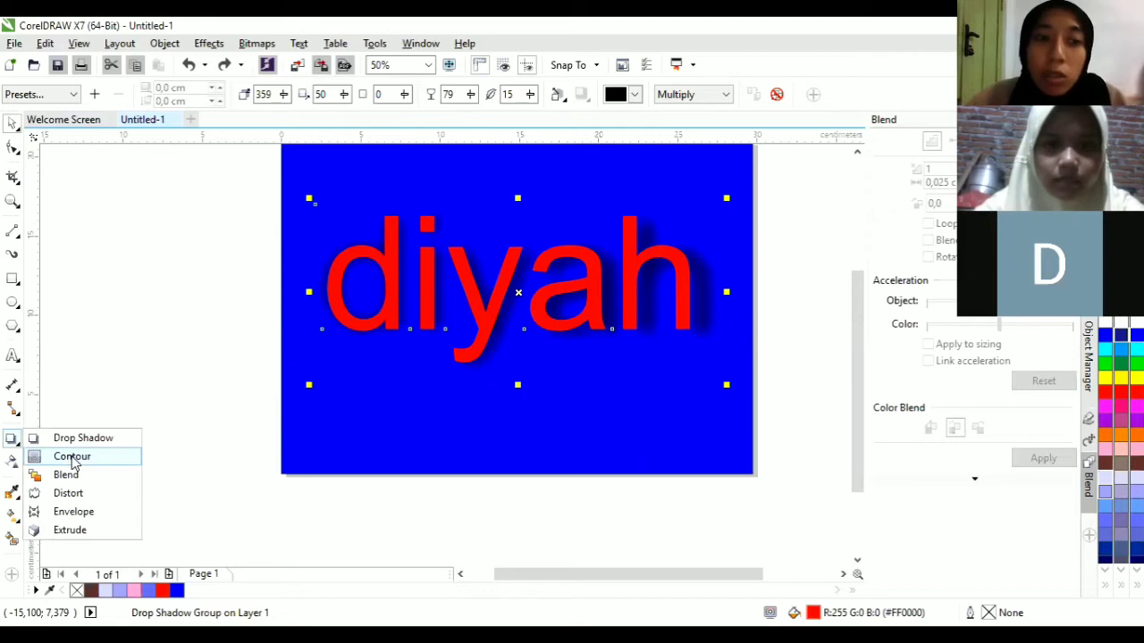
click(71, 457)
scroll(484, 335, up, 2)
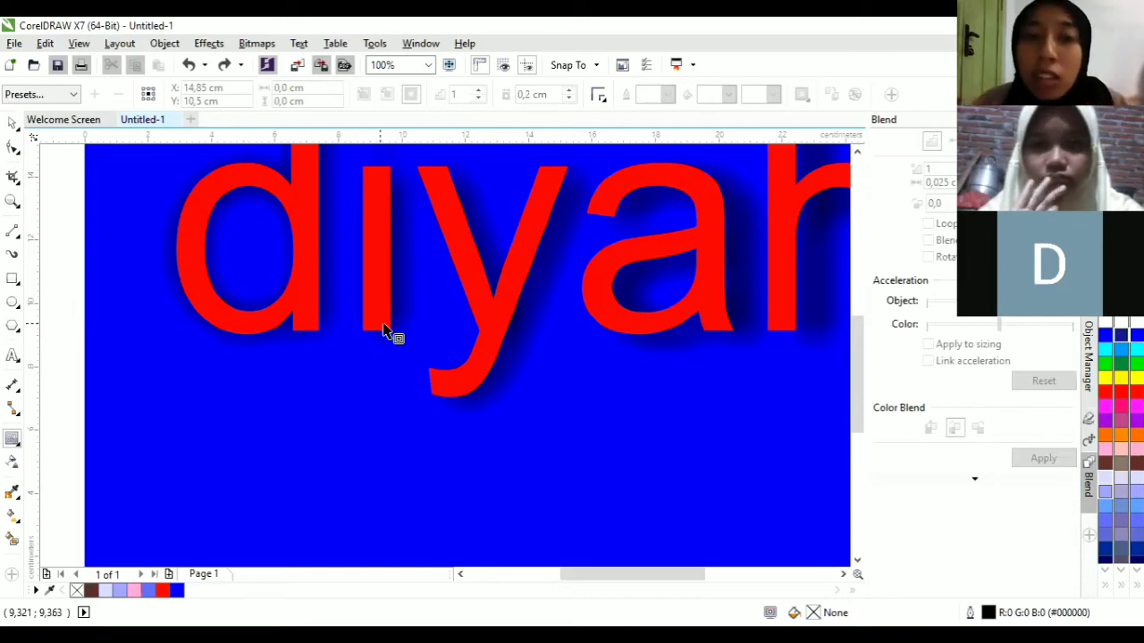
click(381, 228)
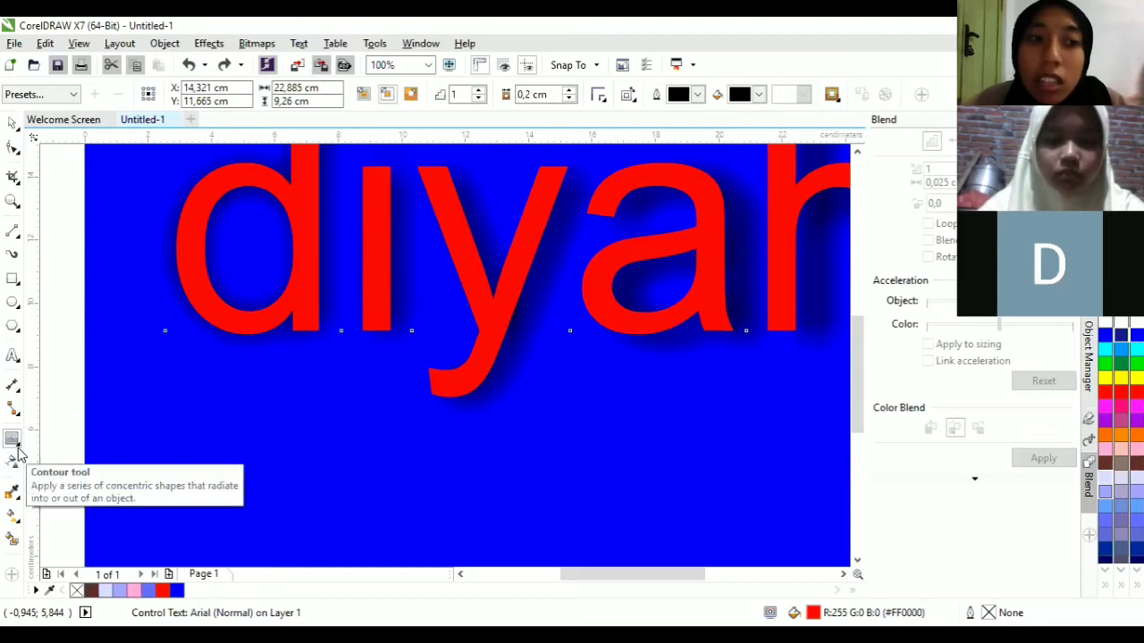
click(27, 454)
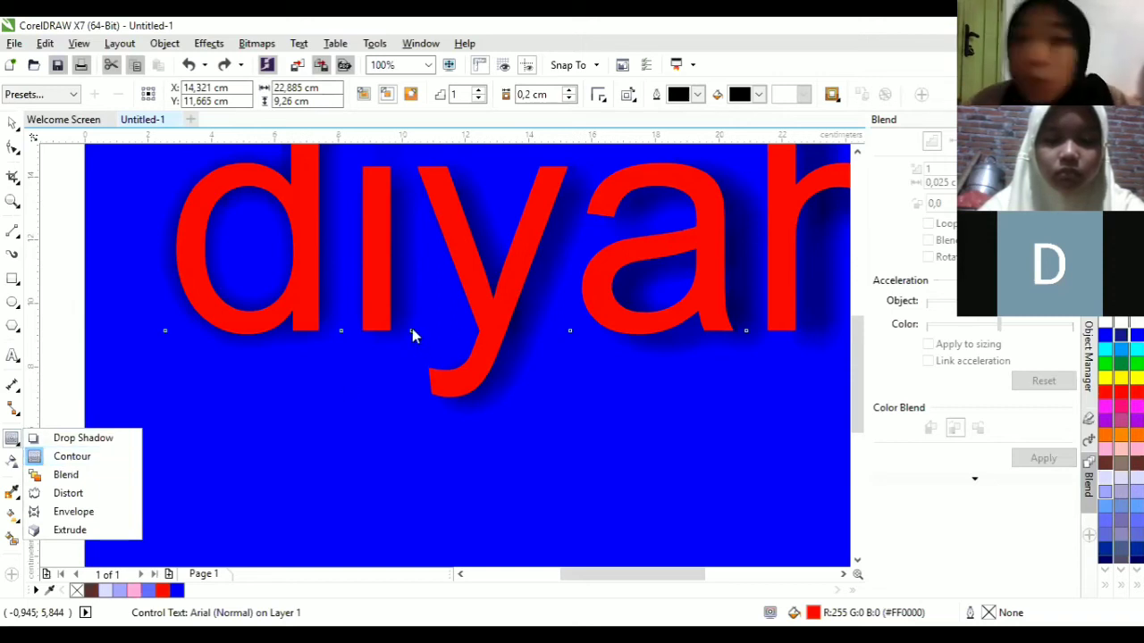
scroll(411, 335, up, 2)
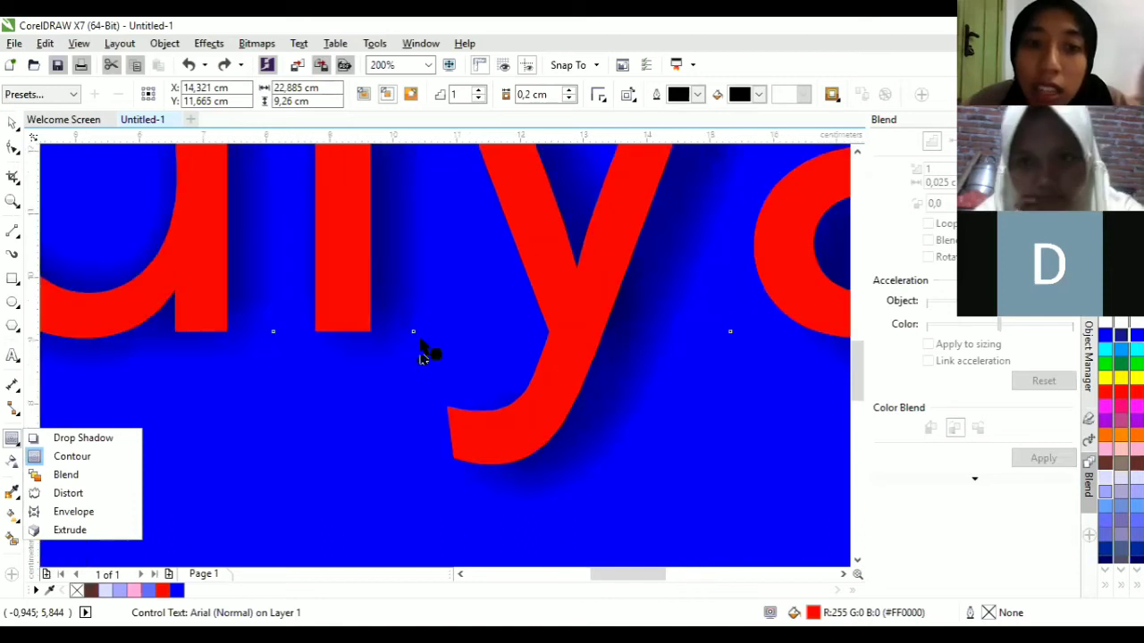
click(417, 339)
drag(411, 331, 474, 420)
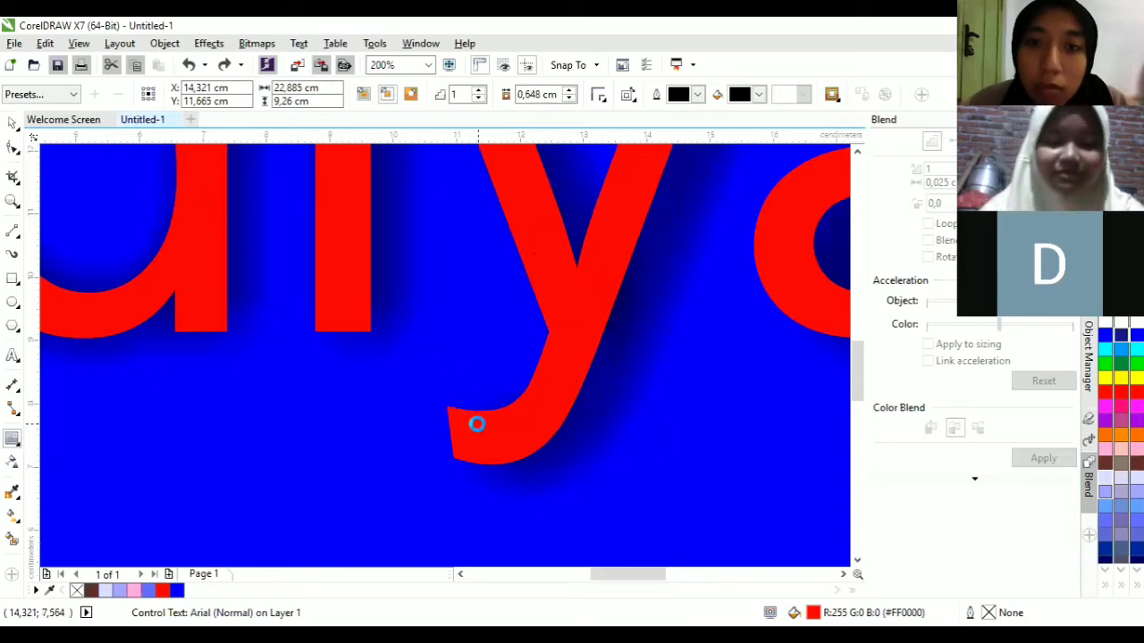
click(605, 355)
Try the contour on the shadowed text again with an offset of 1.64 cm.
scroll(605, 355, down, 3)
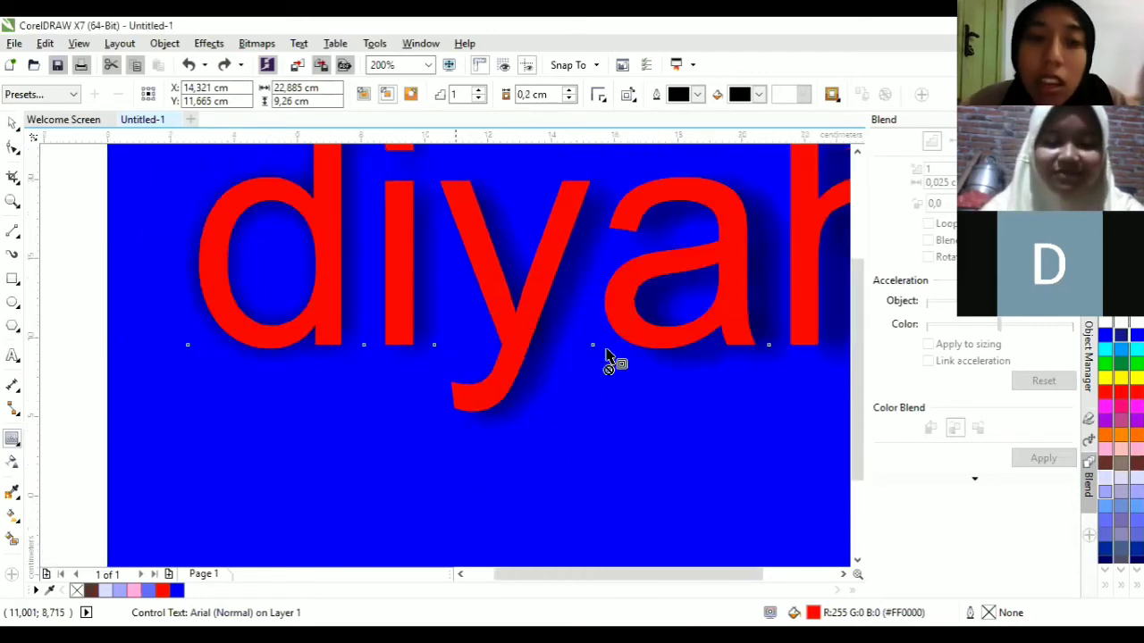
scroll(605, 355, up, 2)
mouse_move(435, 348)
mouse_down()
mouse_move(447, 370)
mouse_move(440, 358)
mouse_up()
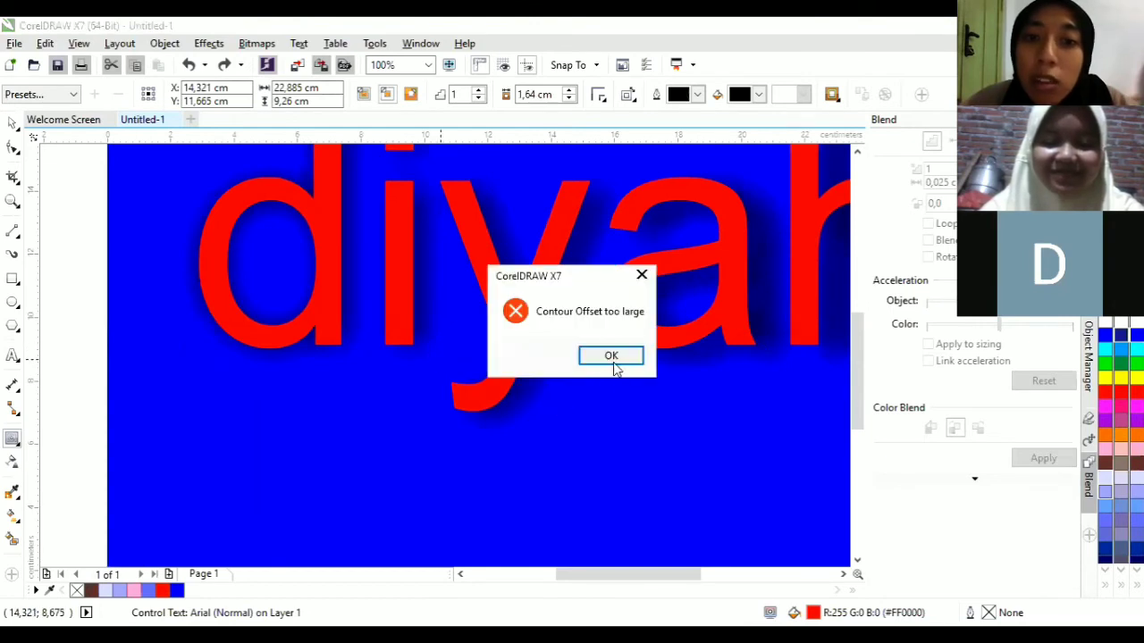
click(611, 356)
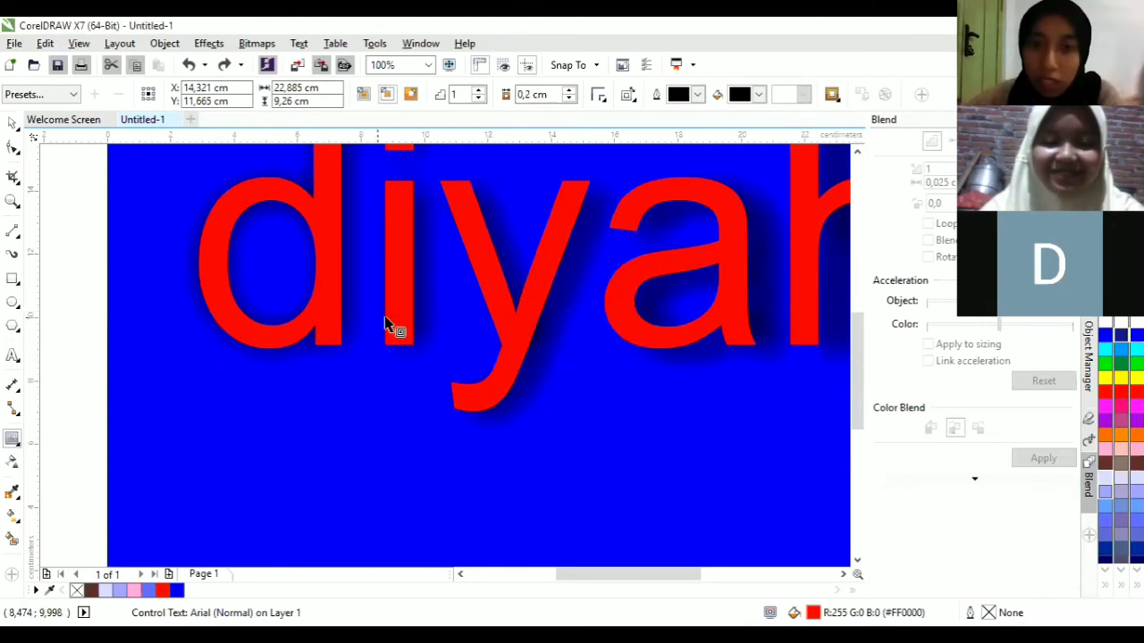
Remove the text's drop shadow and try to add a one-step contour with an offset of 1.905 cm.
click(11, 125)
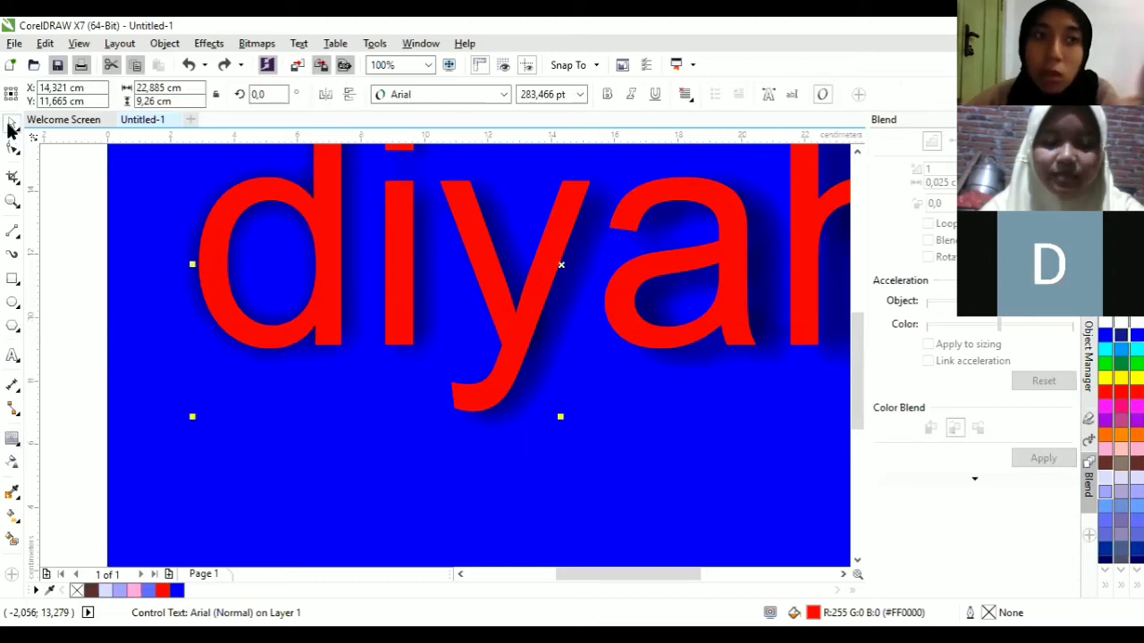
click(218, 268)
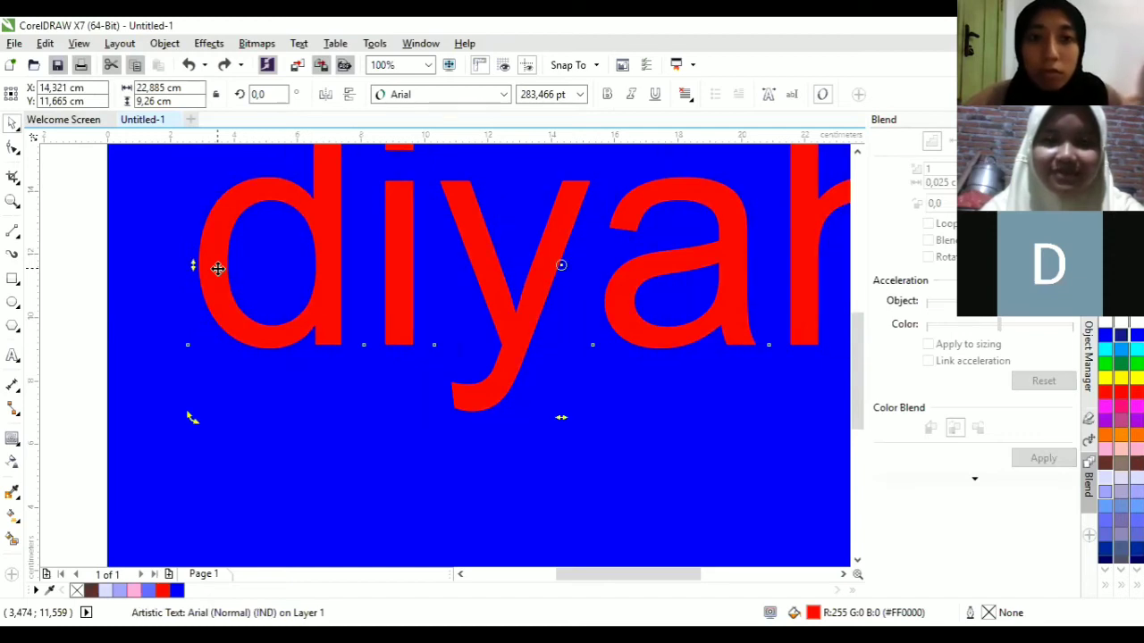
click(12, 440)
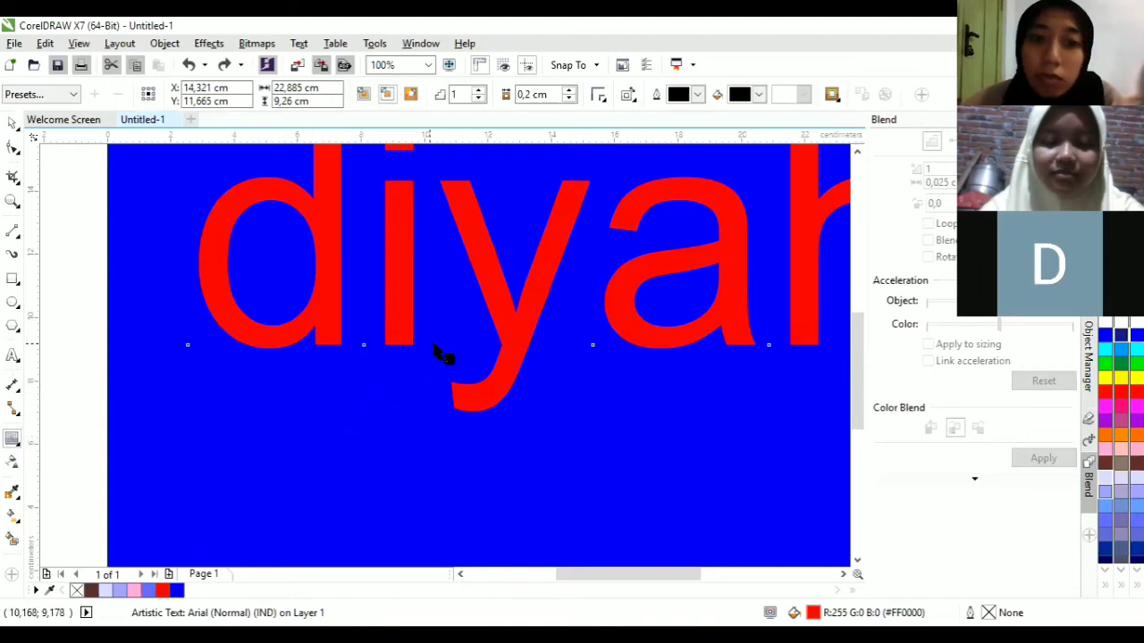
drag(432, 345, 431, 352)
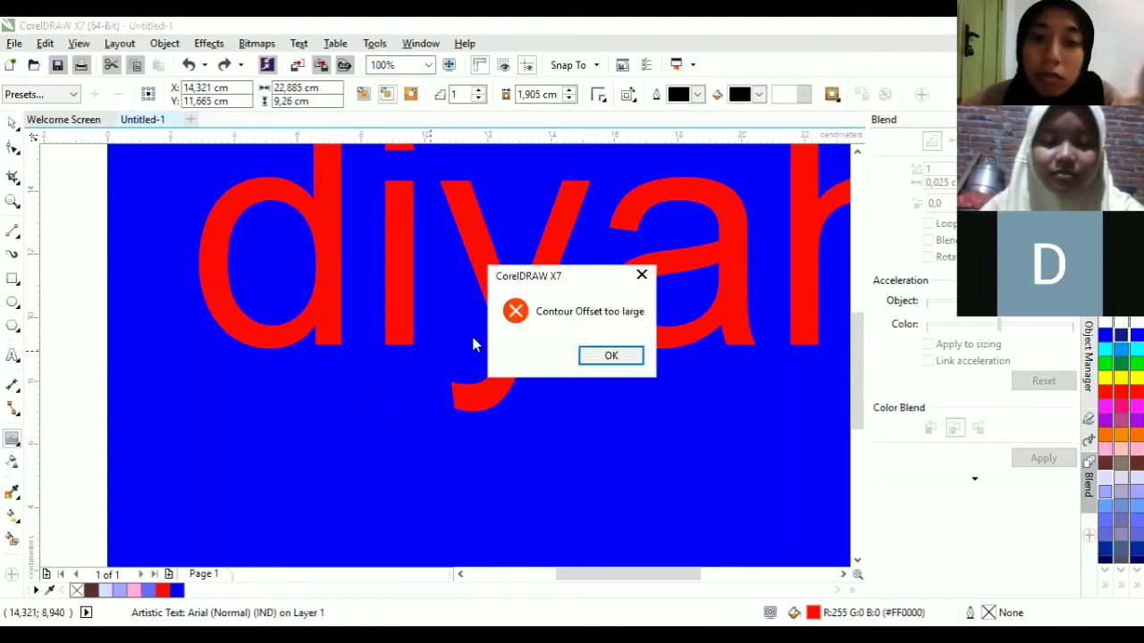
click(611, 356)
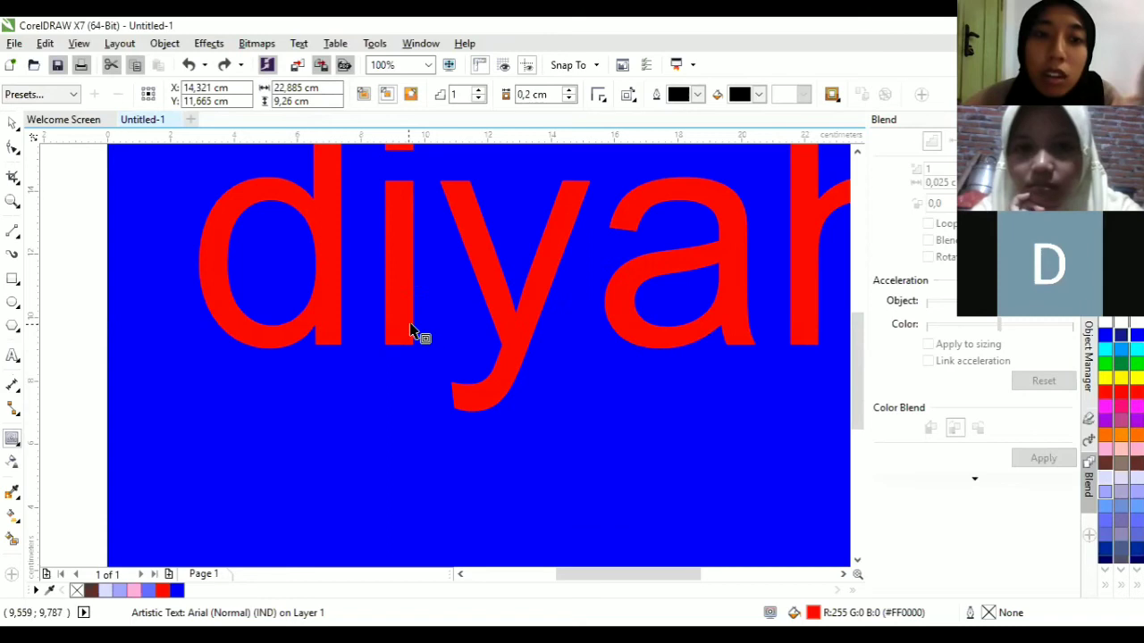
Try the text contour again from beside the base of the letter i, with offsets of 2.156 cm and 2.1 cm.
scroll(414, 334, up, 4)
drag(360, 377, 362, 400)
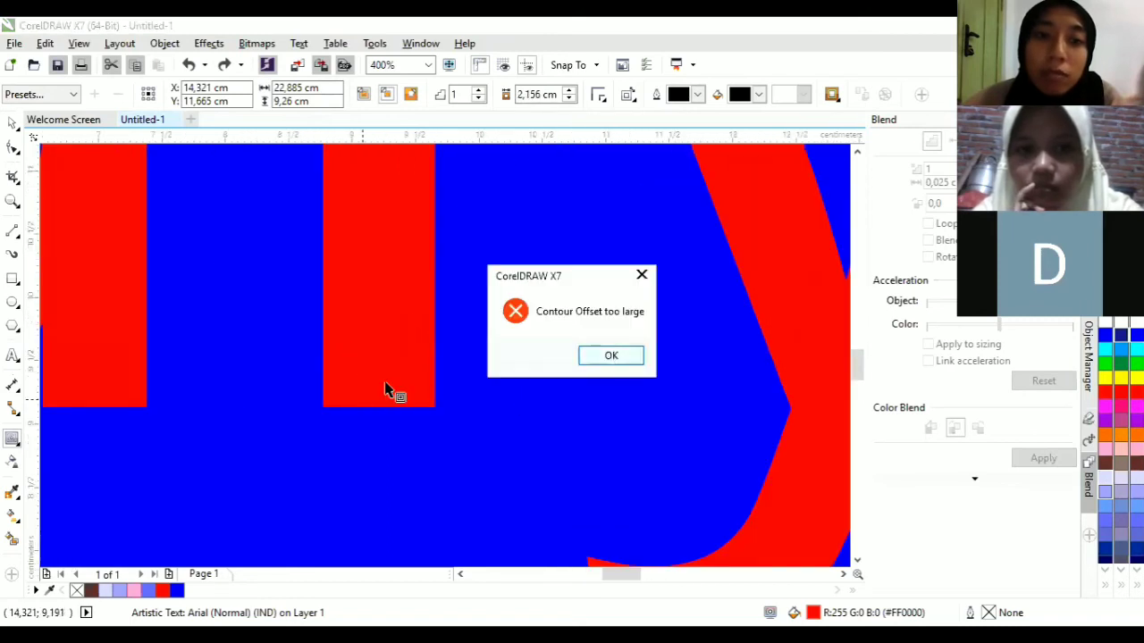
key(Return)
scroll(386, 390, down, 3)
scroll(384, 386, up, 1)
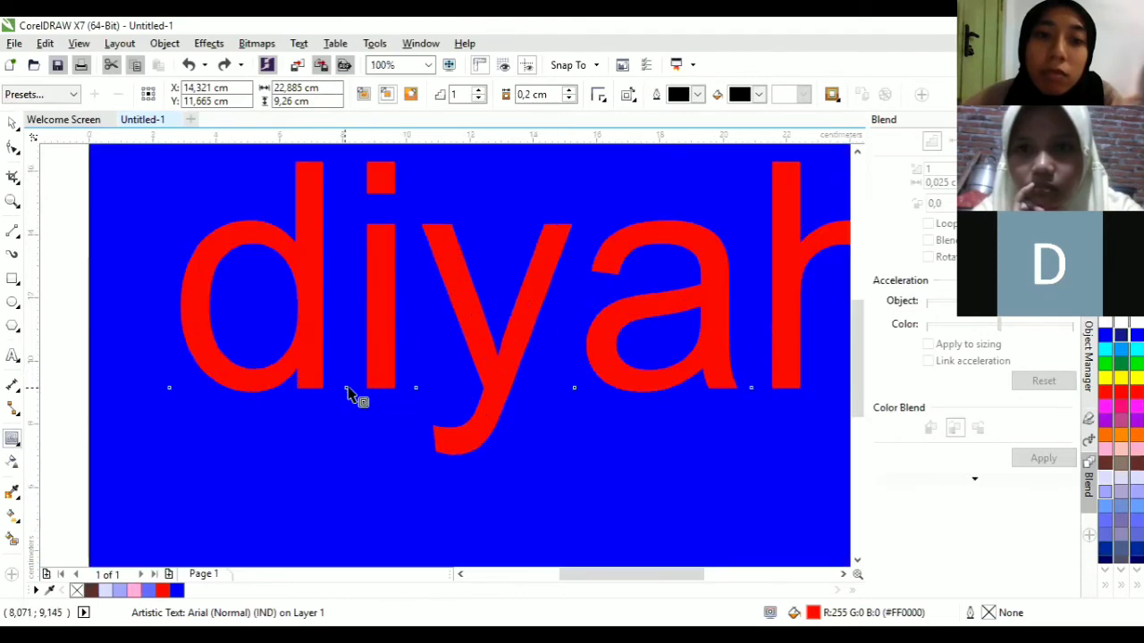
drag(348, 394, 544, 395)
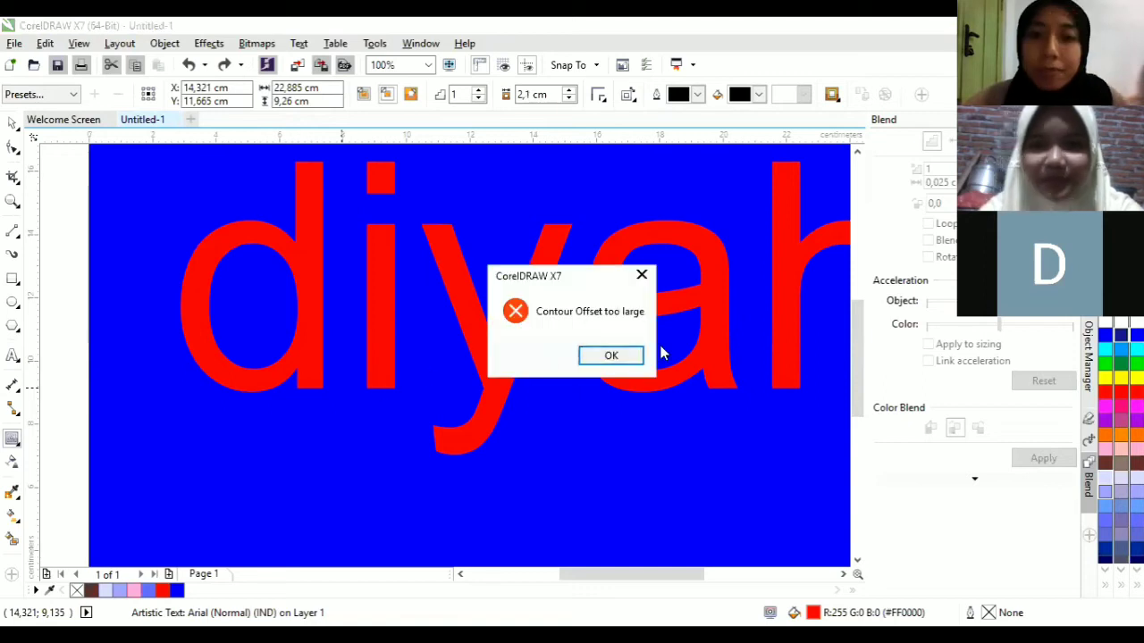
key(Return)
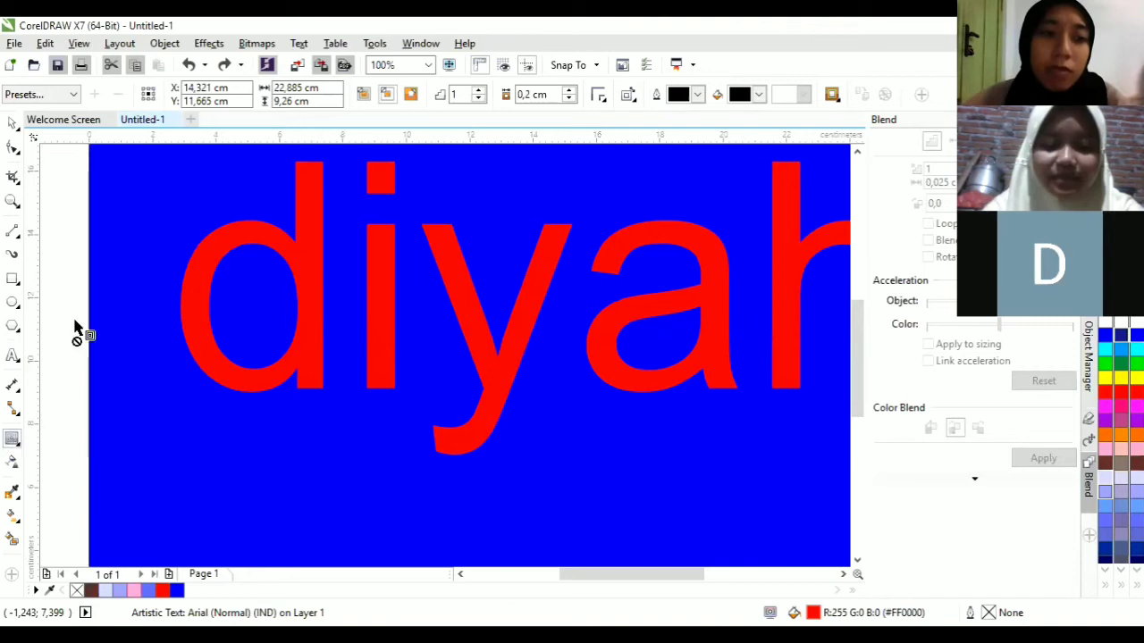
Reselect the text and try a one-step contour from the upper part of the letter i with an offset of 2.388 cm.
click(12, 124)
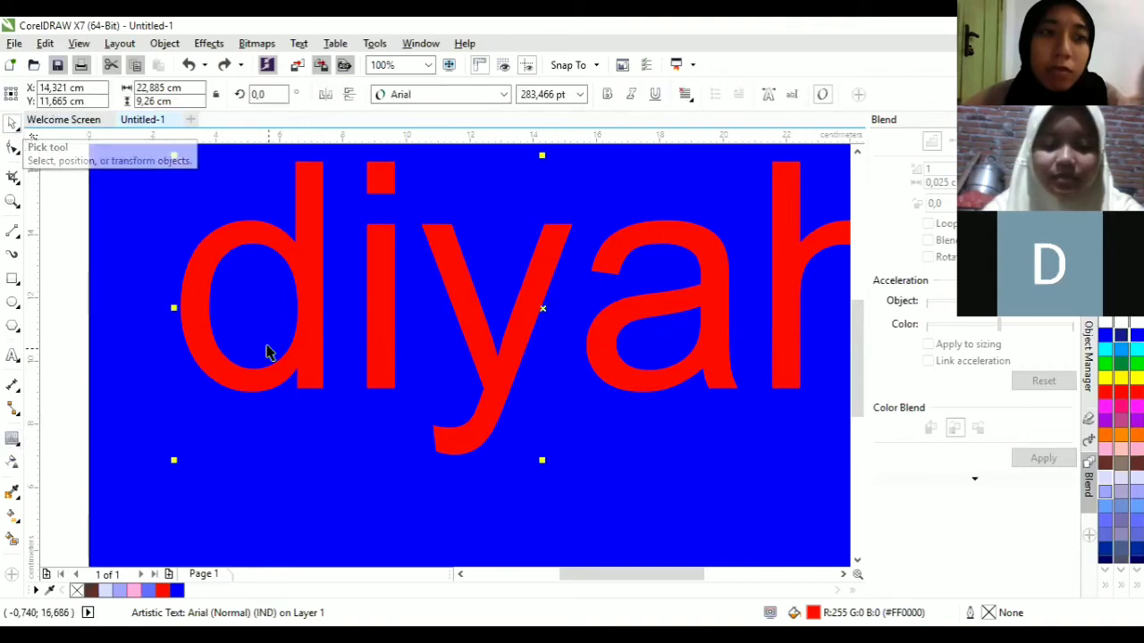
click(218, 364)
click(215, 369)
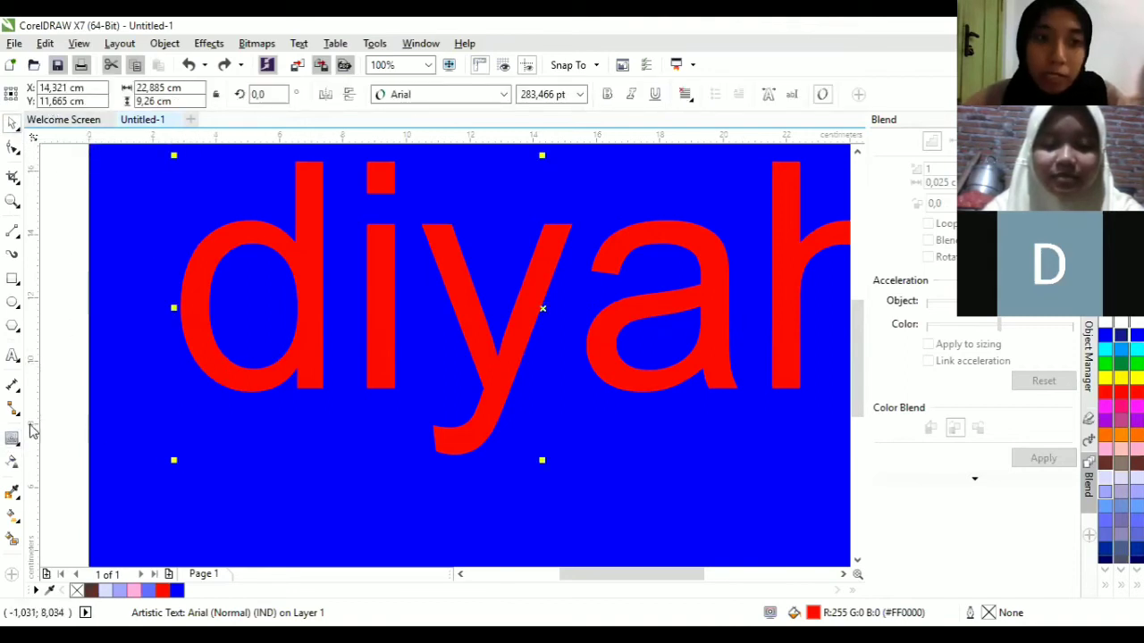
click(13, 438)
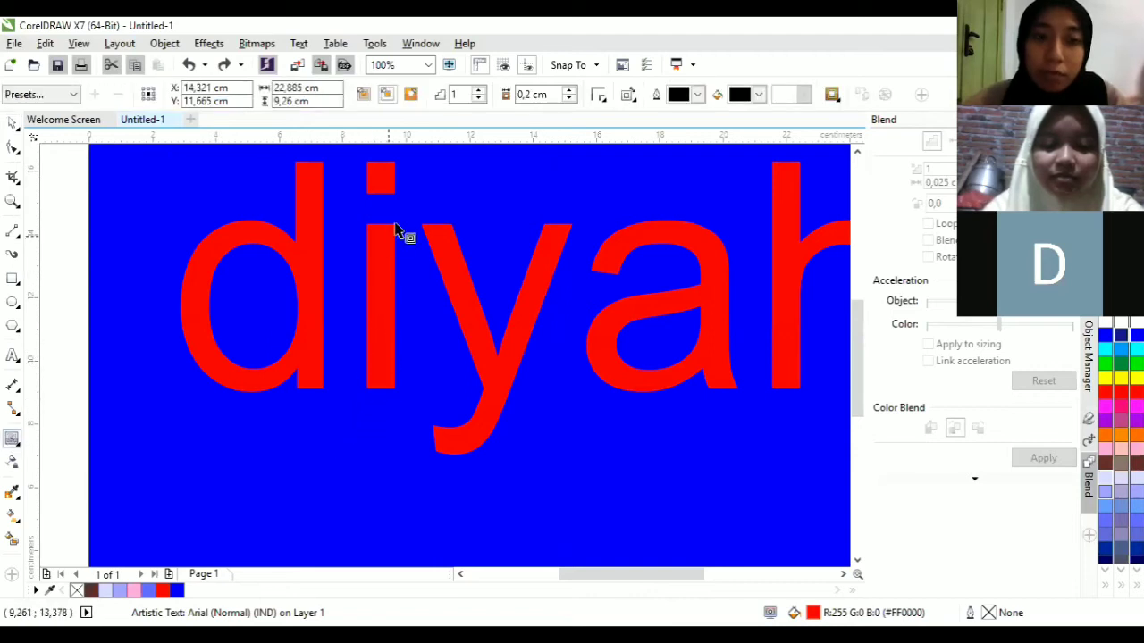
drag(386, 241, 573, 236)
drag(564, 379, 566, 380)
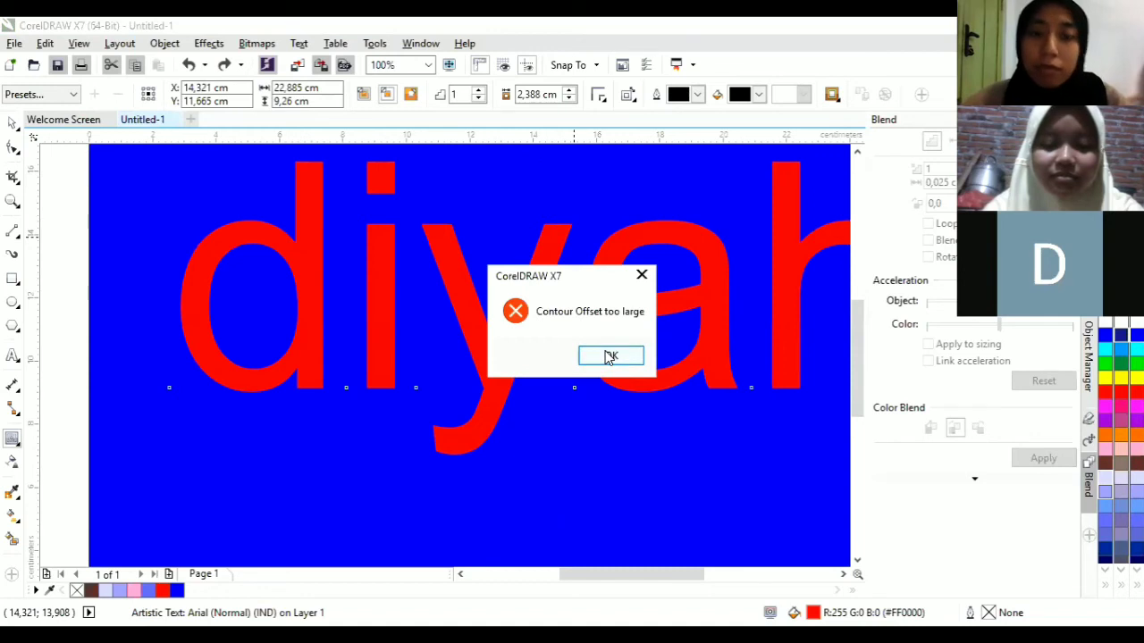
click(610, 356)
Undo the rectangle's blue fill and try a contour on the red text with an offset of 3.327 cm.
key(ctrl+z)
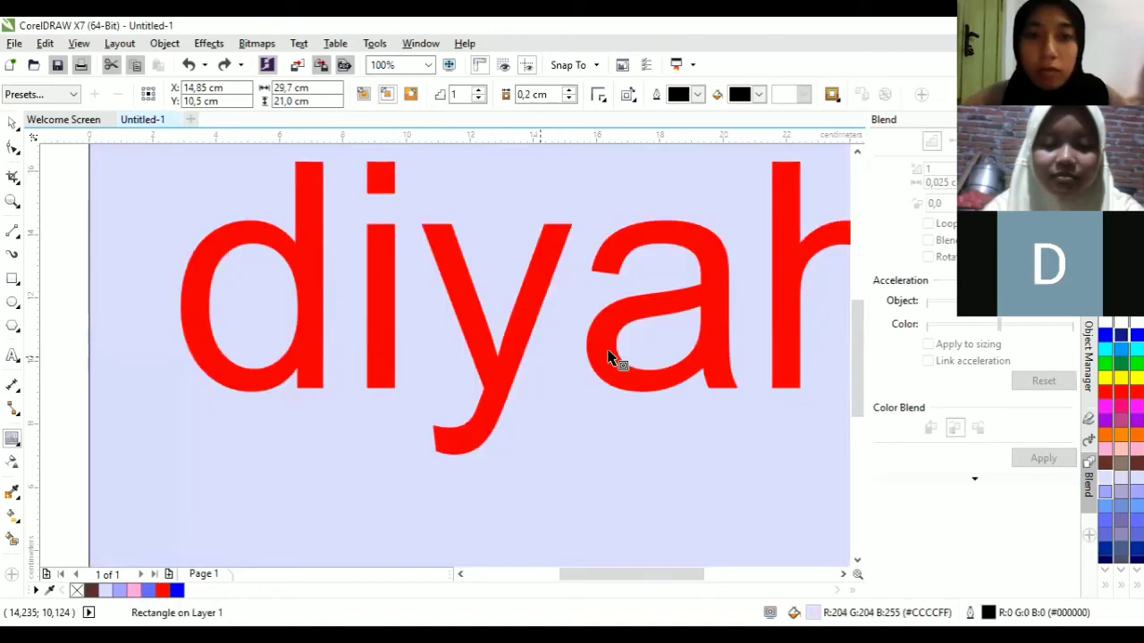
click(486, 359)
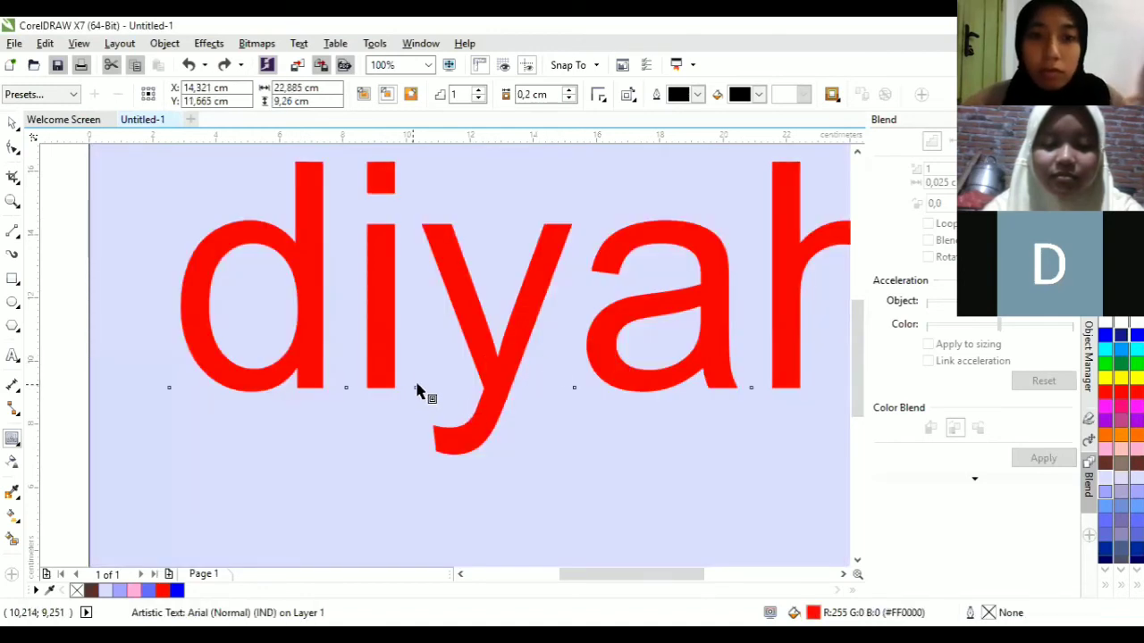
drag(414, 396, 428, 349)
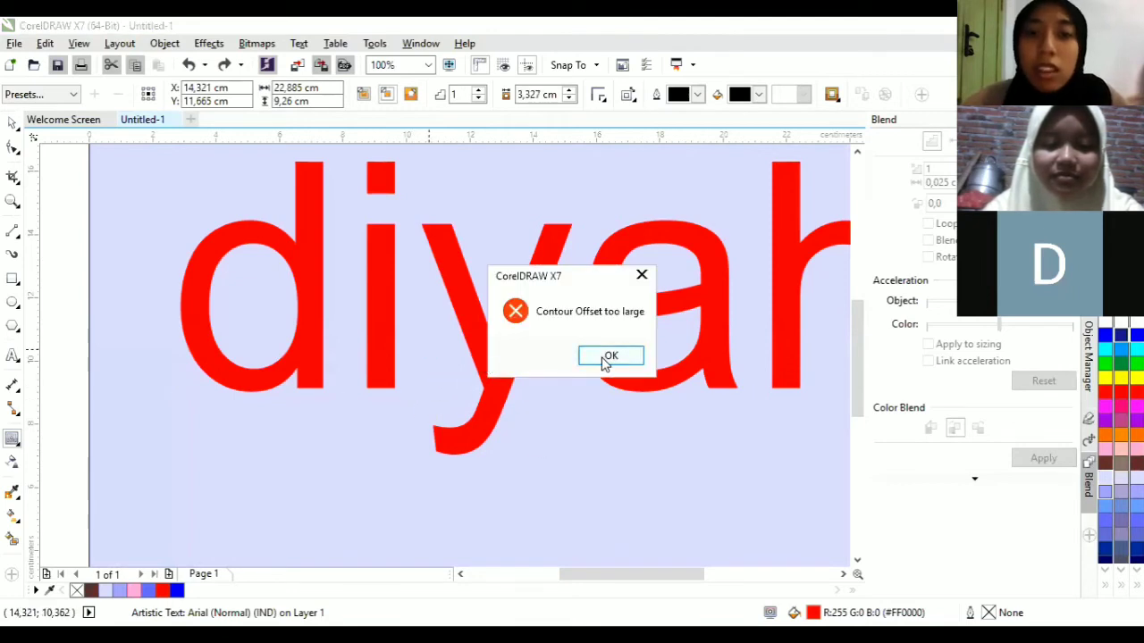
click(609, 357)
Undo the text's red fill and try a contour from the letter a with an offset of 3.327 cm.
key(ctrl+z)
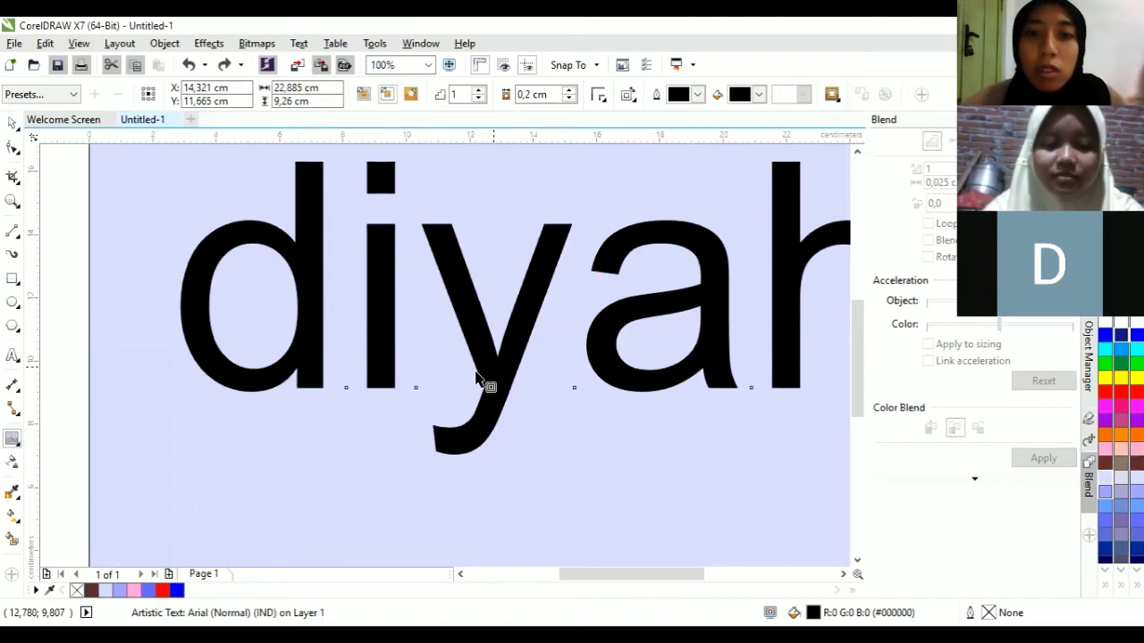
scroll(447, 384, down, 1)
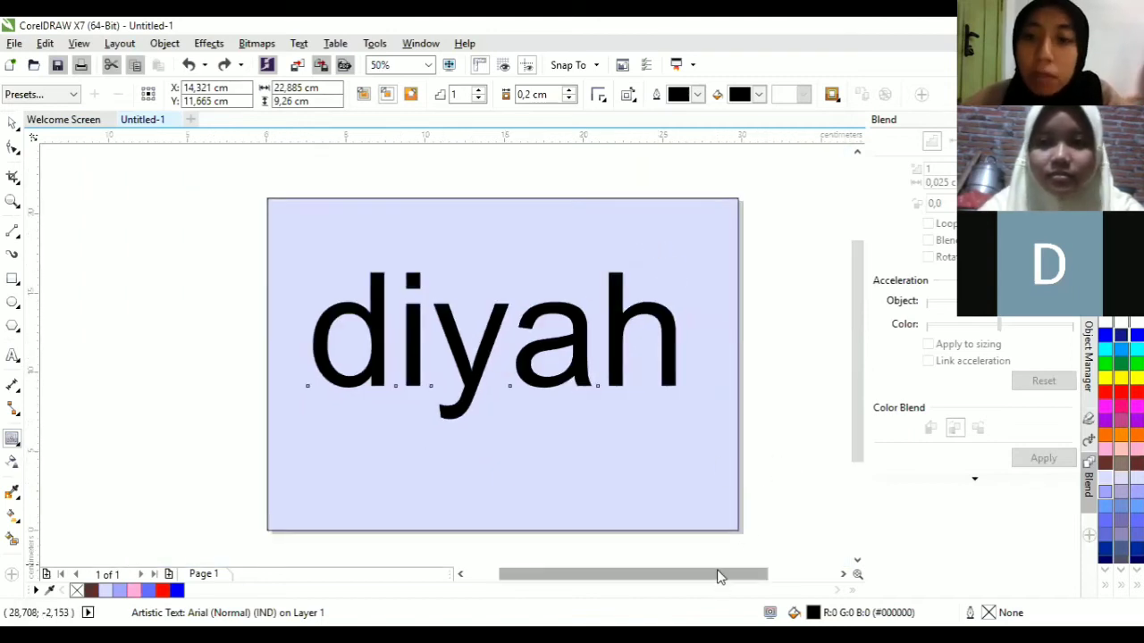
drag(720, 574, 743, 574)
scroll(472, 370, up, 1)
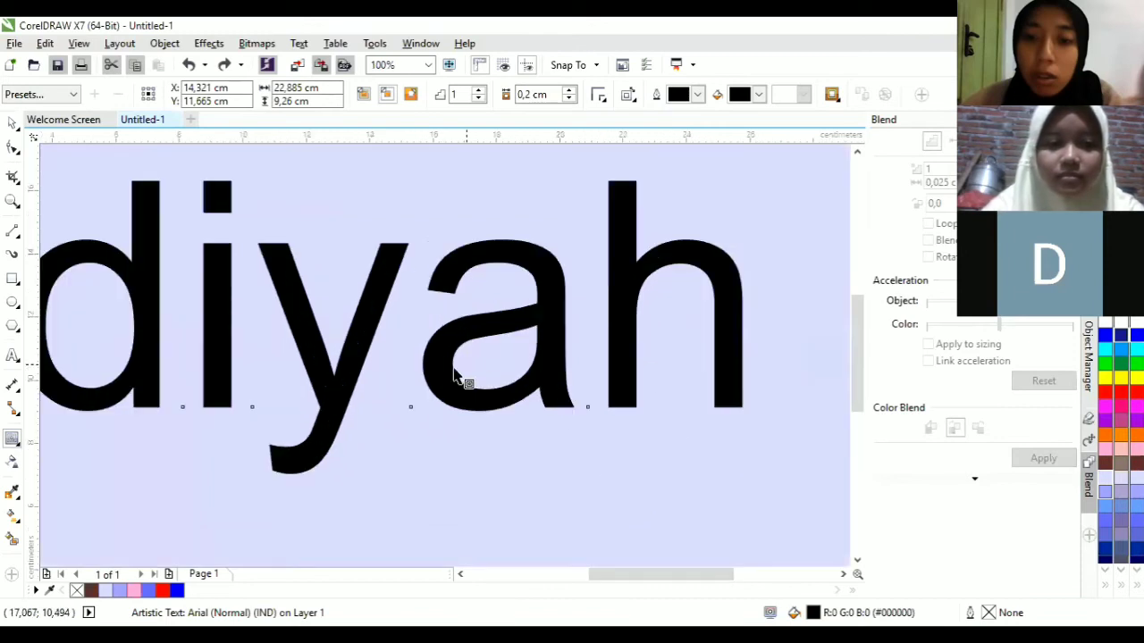
click(474, 368)
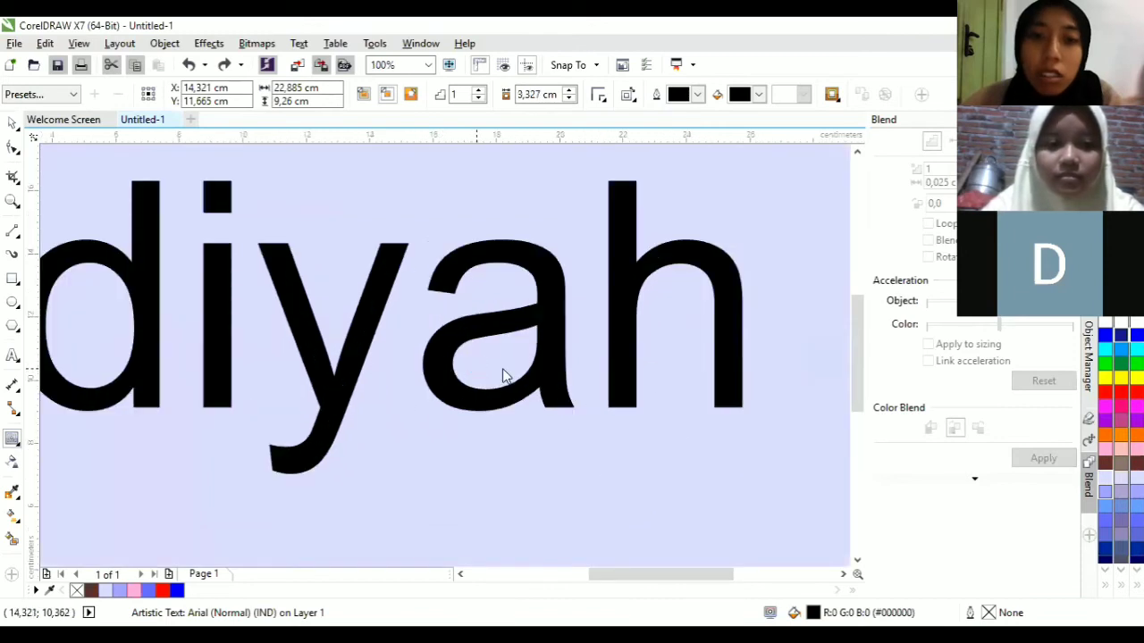
click(620, 364)
Try the contour on the black text with an offset of 2.48 cm, and again from beside the foot of the letter a.
scroll(349, 338, down, 1)
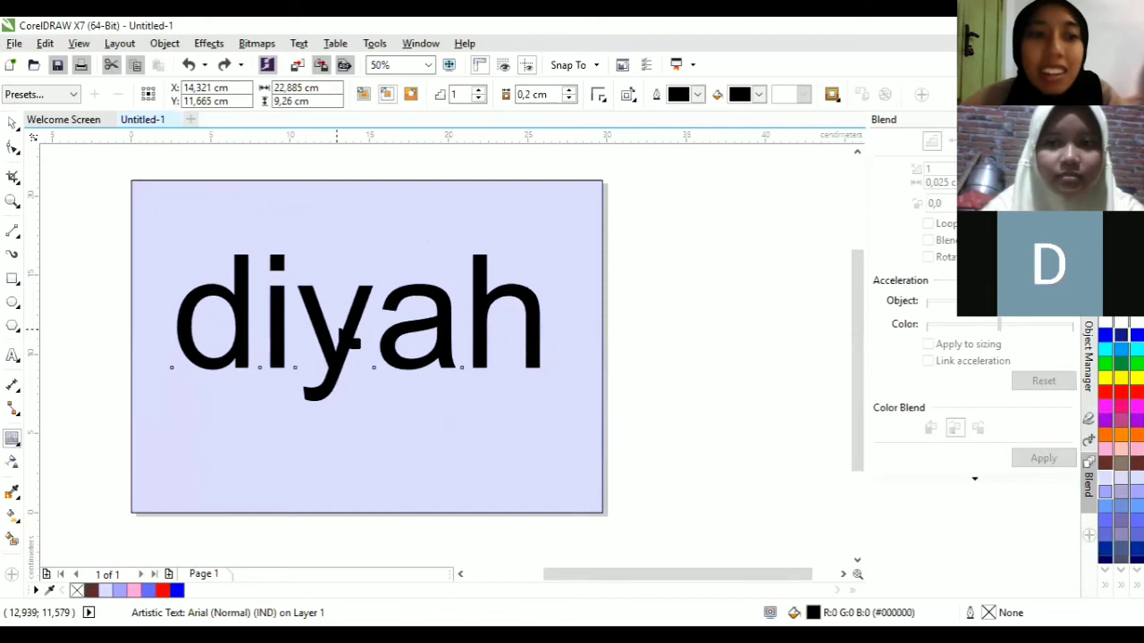
drag(335, 360, 309, 358)
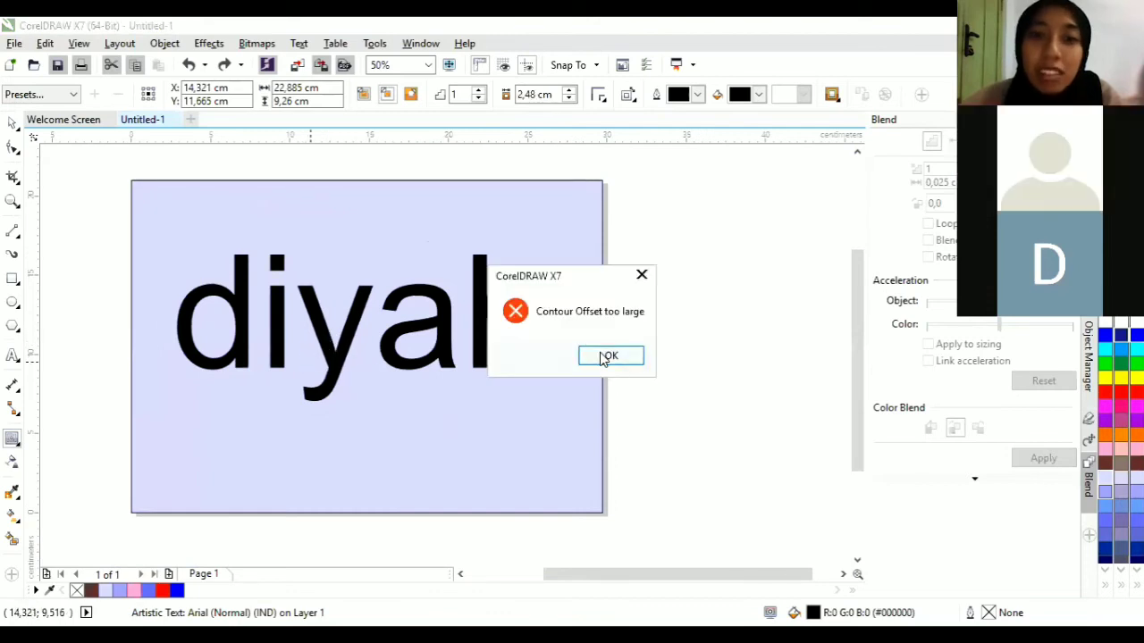
click(608, 356)
scroll(447, 370, up, 2)
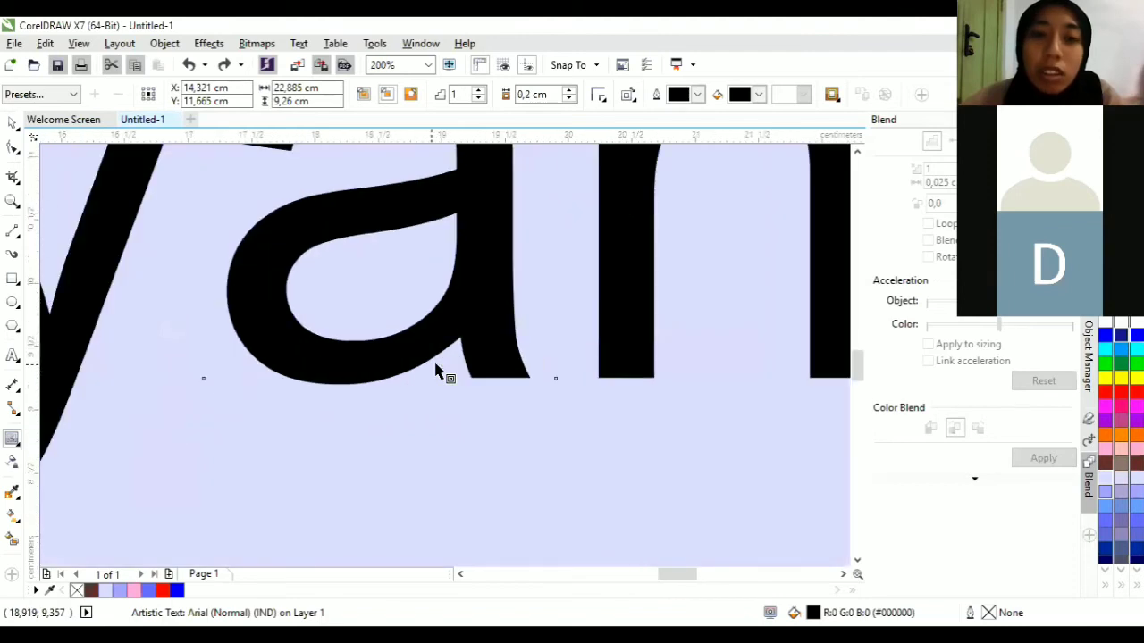
scroll(435, 364, up, 1)
drag(536, 392, 543, 370)
click(595, 361)
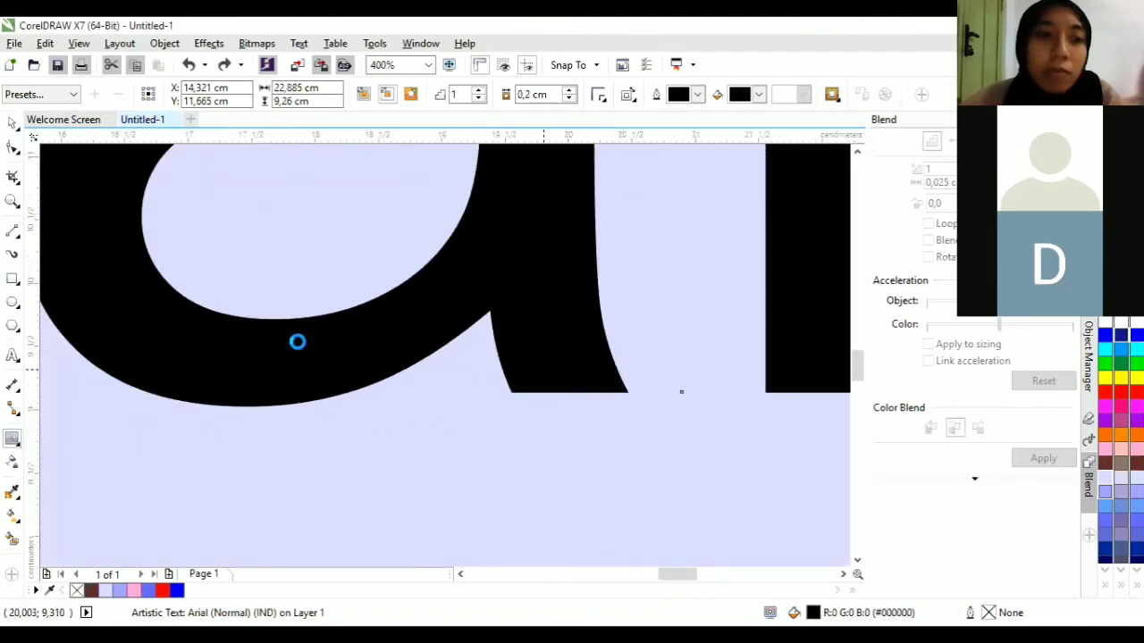
key(Return)
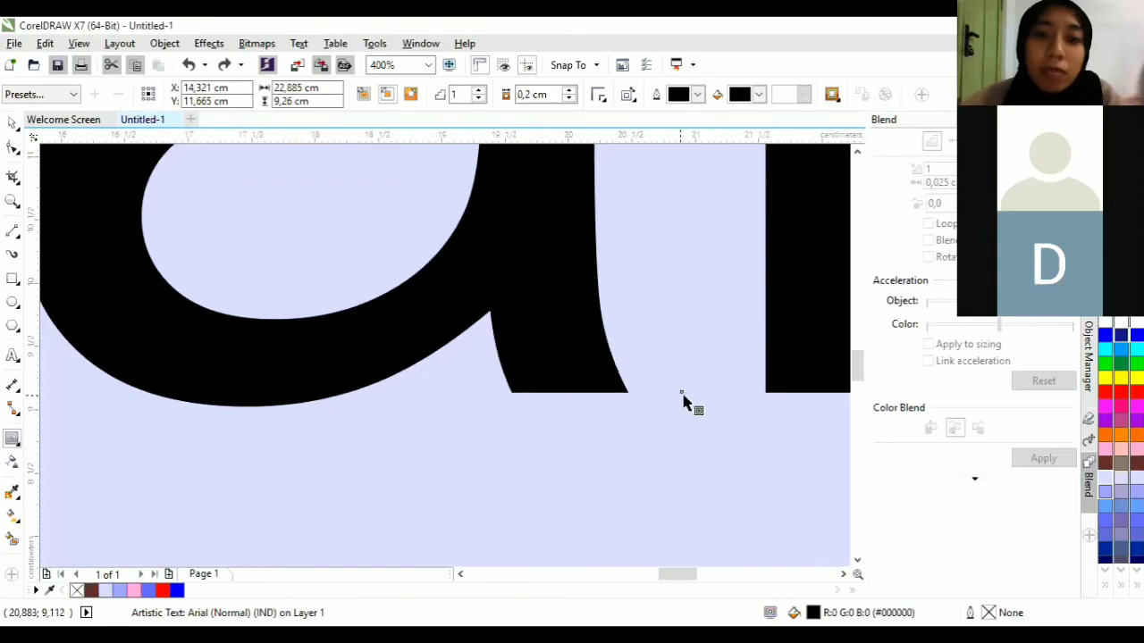
Try the contour from the baseline node after the letter a with offsets of 1.997 cm and 1.966 cm.
drag(679, 400, 684, 406)
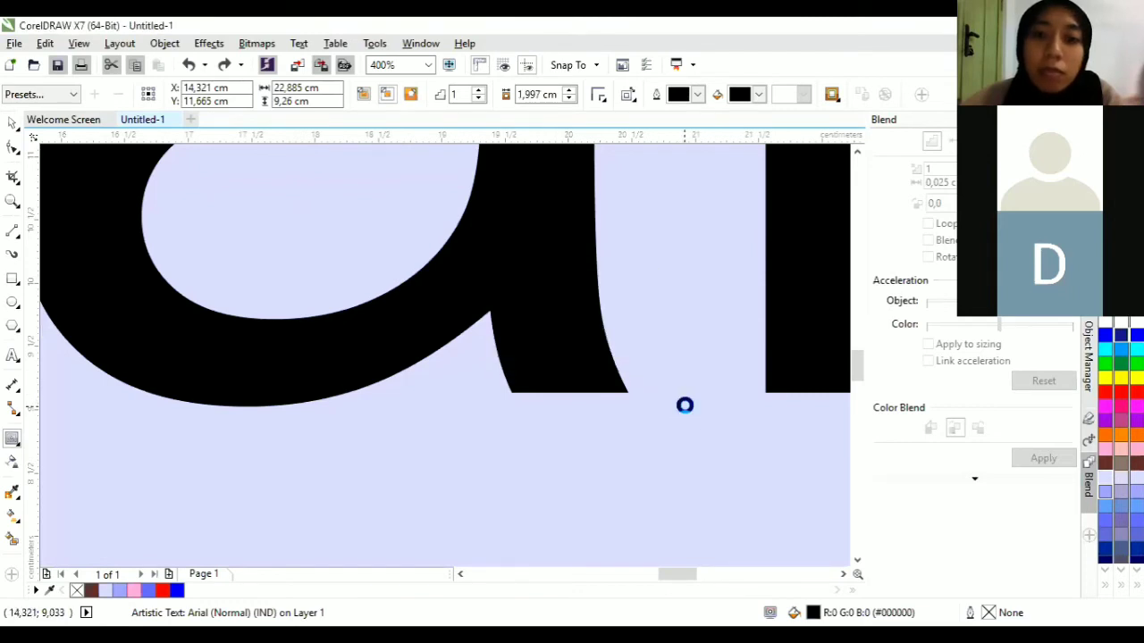
click(637, 355)
scroll(636, 362, up, 2)
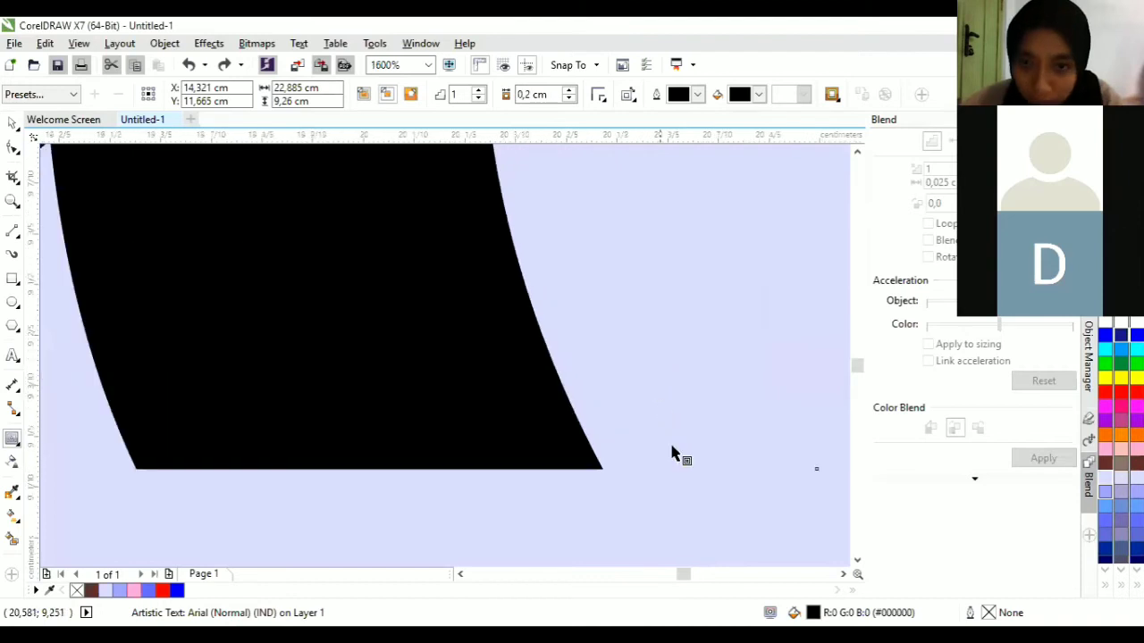
drag(814, 473, 790, 536)
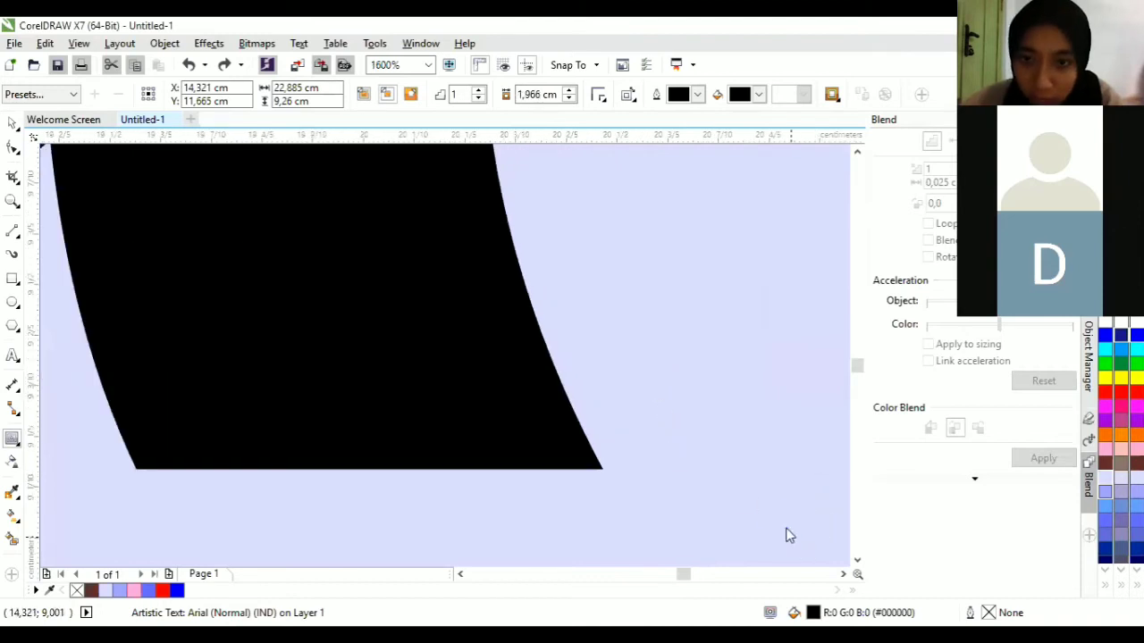
click(631, 358)
Set the outline width of the large black text to 4.0 mm.
scroll(388, 289, down, 4)
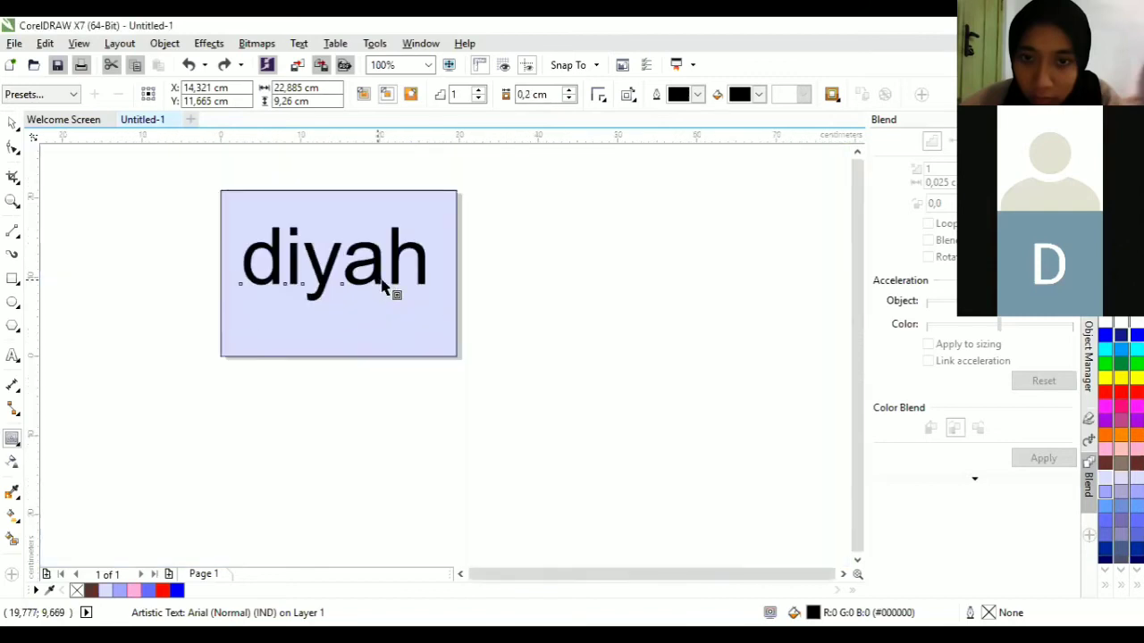
scroll(265, 256, up, 2)
scroll(266, 256, down, 3)
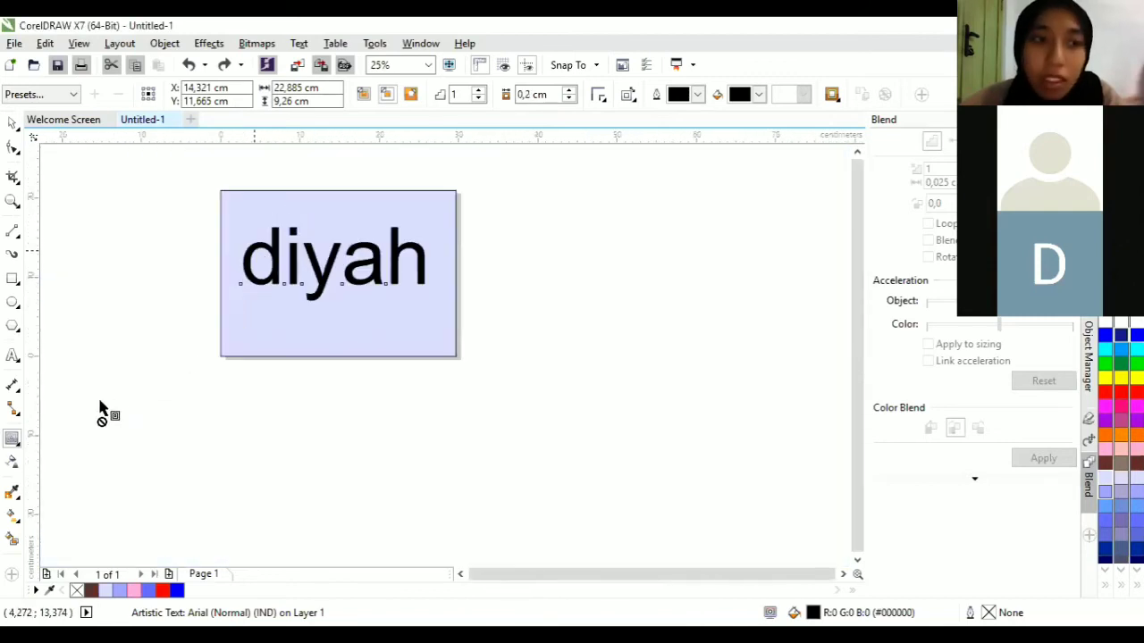
click(11, 124)
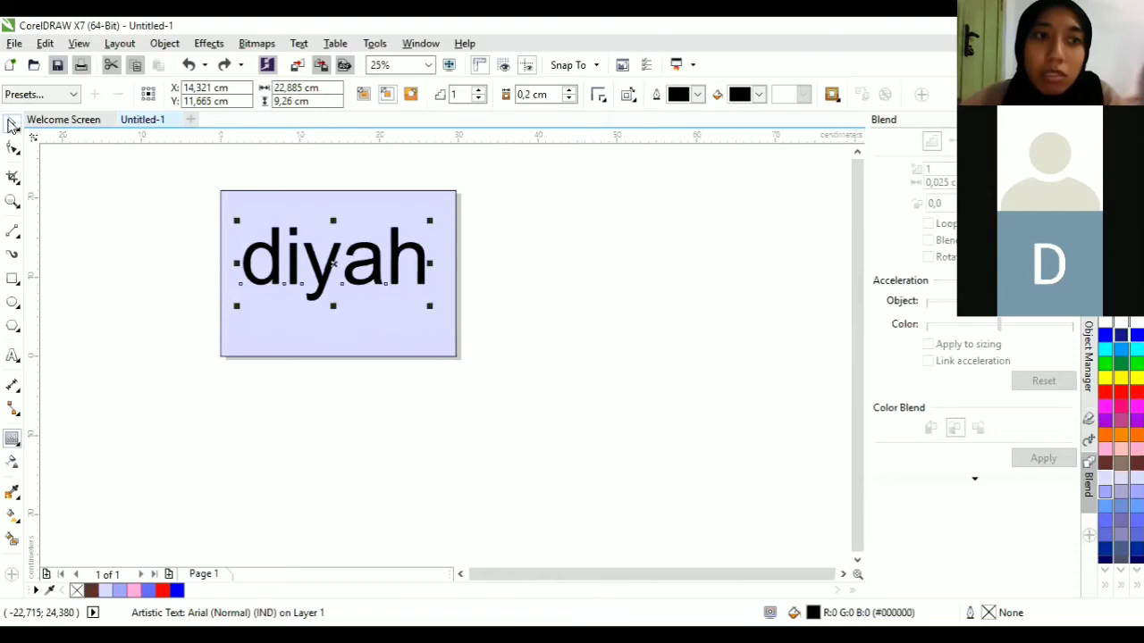
click(294, 264)
click(295, 268)
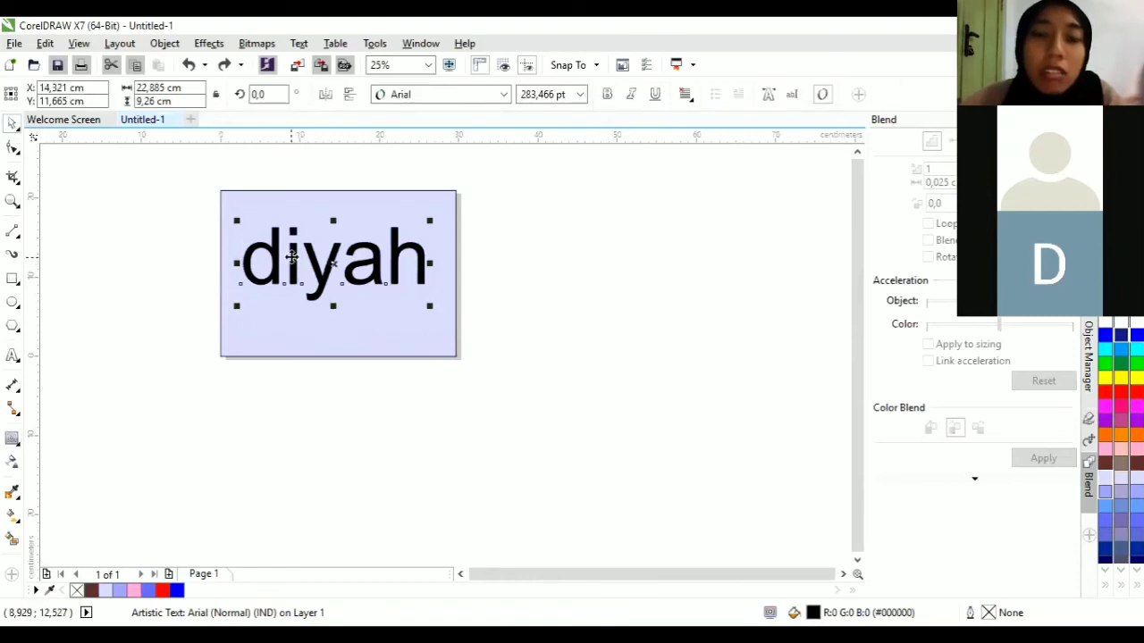
scroll(366, 262, up, 1)
click(368, 265)
click(369, 271)
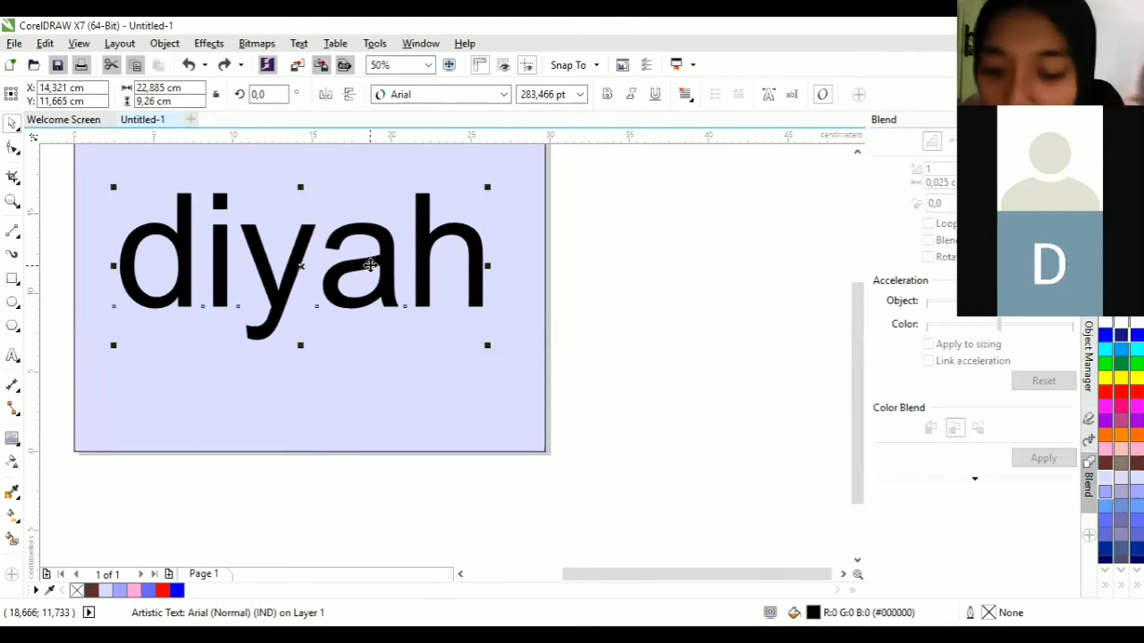
key(F12)
click(464, 219)
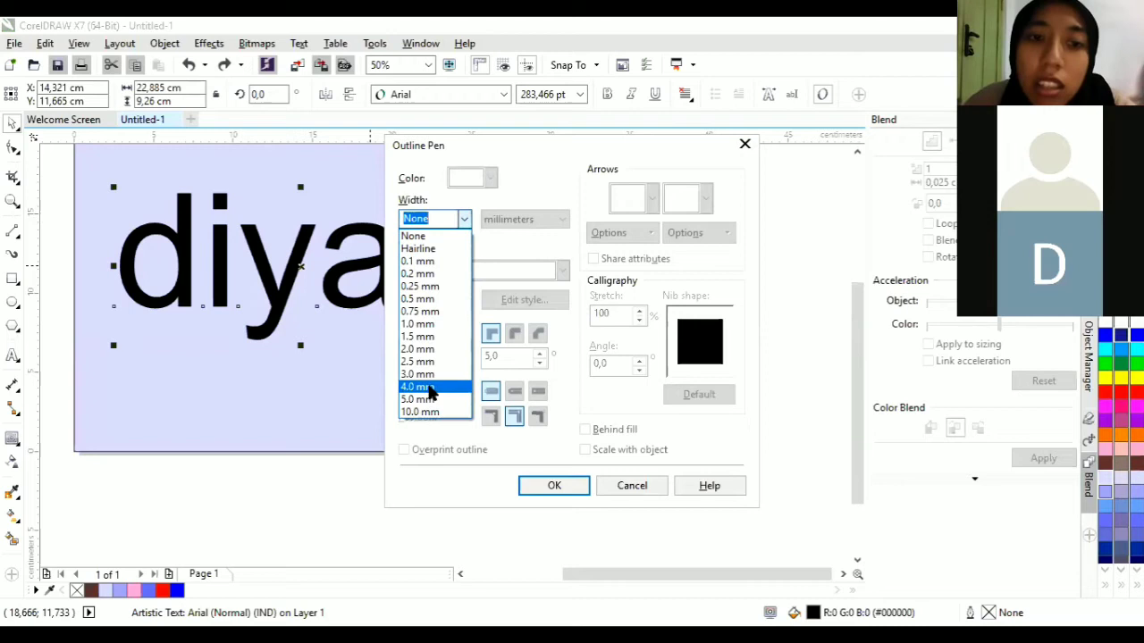
click(431, 387)
Give the text outline round corners and round caps, place it behind the fill, scale it with the object, and colour it yellow.
click(515, 335)
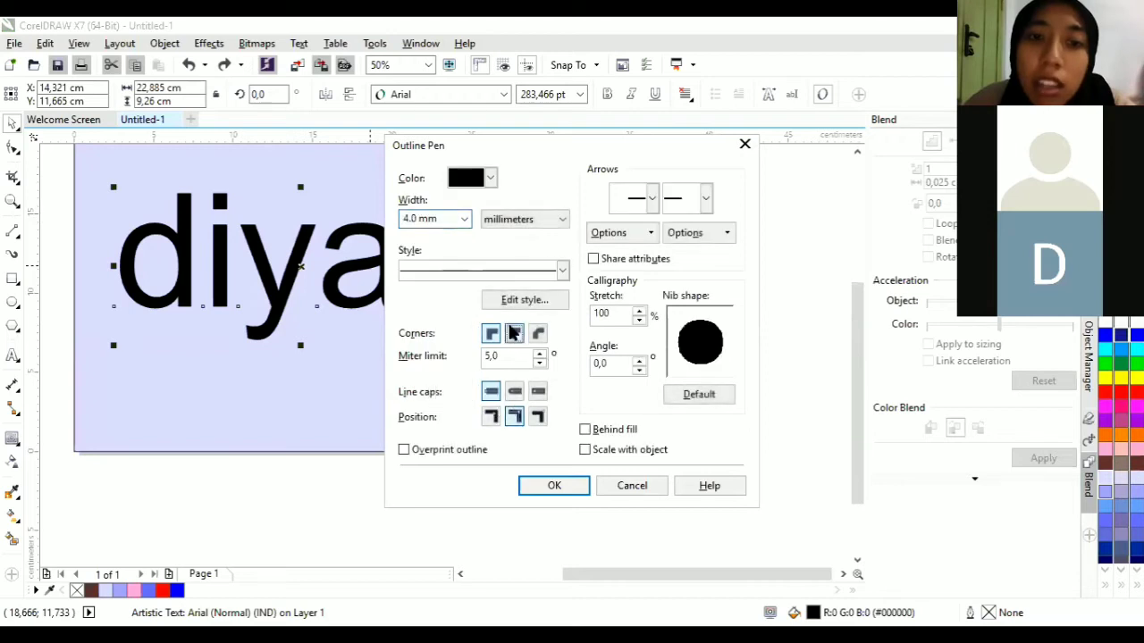
click(514, 391)
click(586, 431)
click(586, 450)
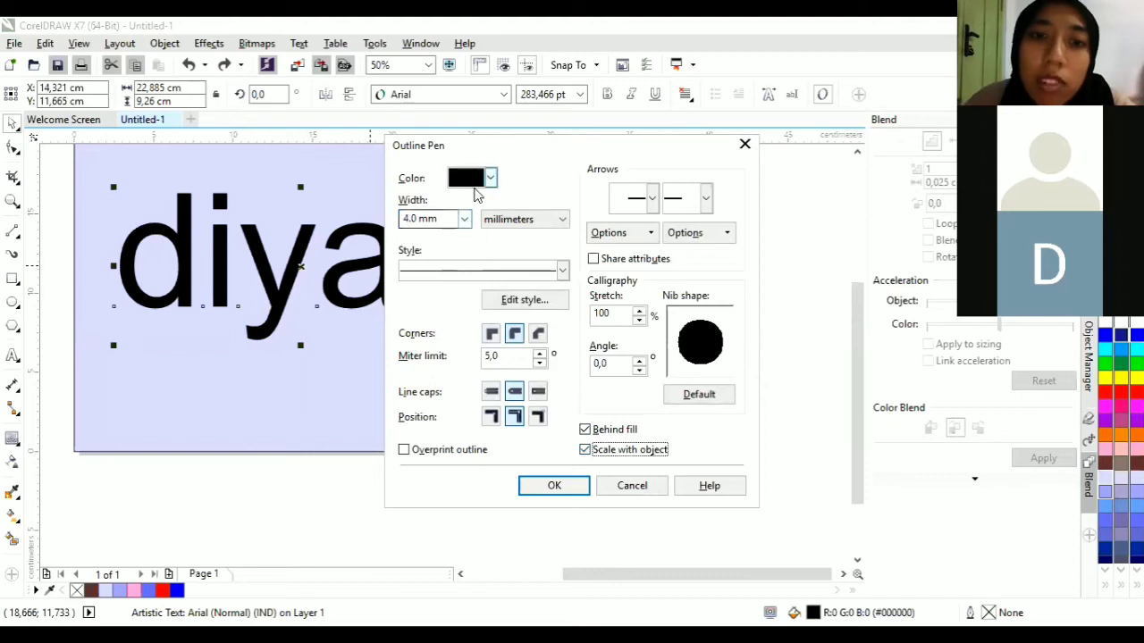
click(490, 179)
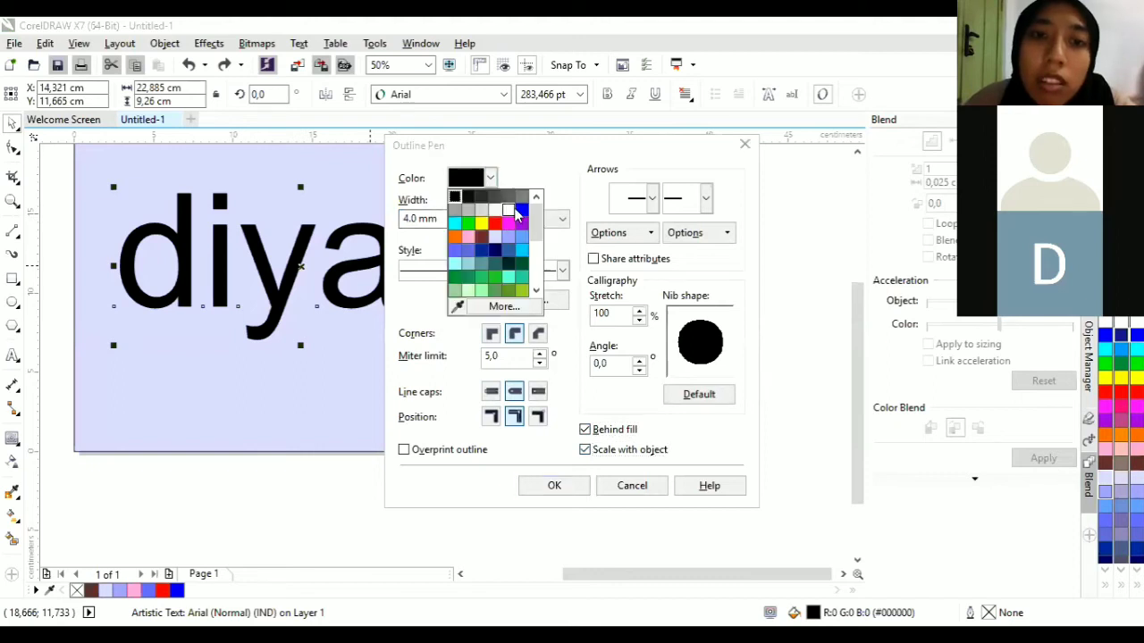
click(554, 489)
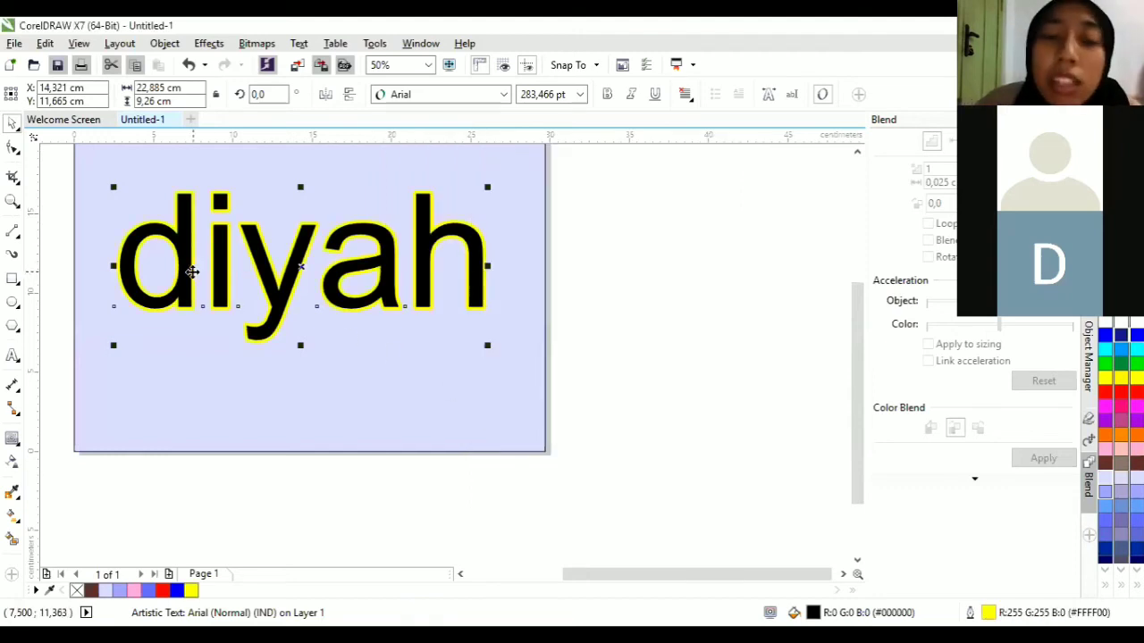
Try a contour on the yellow-outlined text from the foot of the letter i with an offset of 1.444 cm.
scroll(204, 271, up, 2)
scroll(204, 270, down, 2)
scroll(205, 271, up, 1)
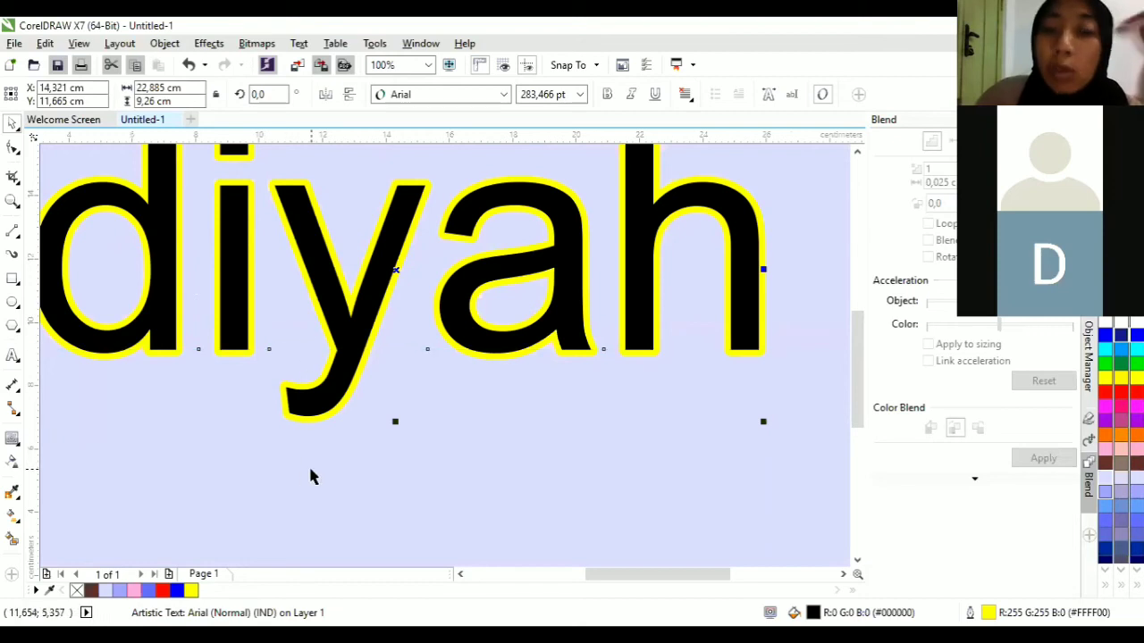
click(19, 447)
click(64, 458)
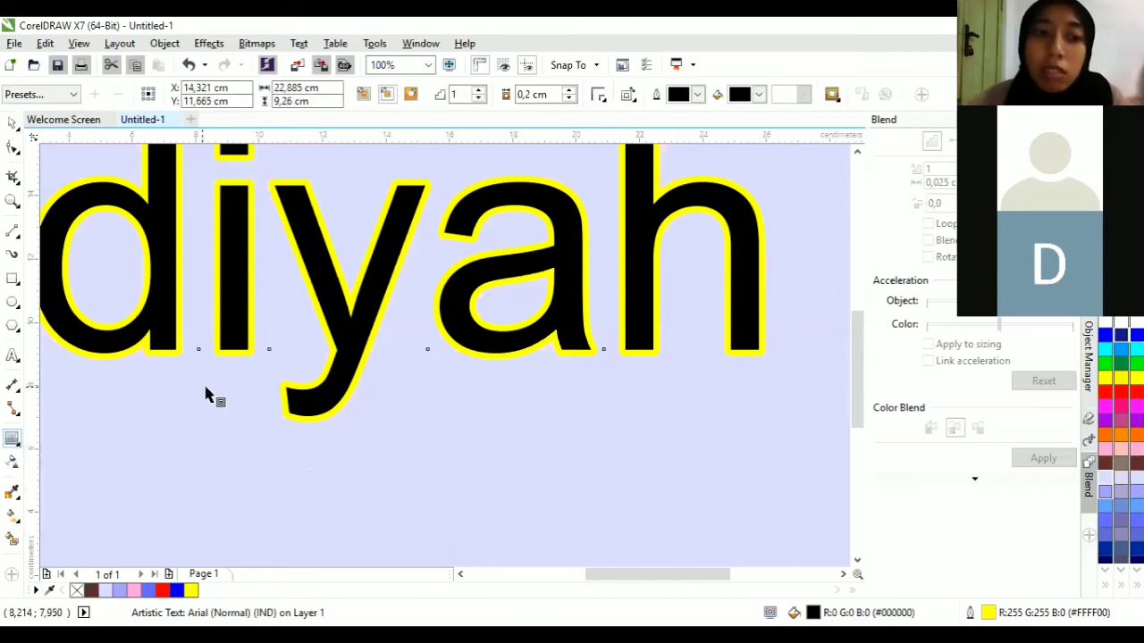
drag(237, 332, 256, 352)
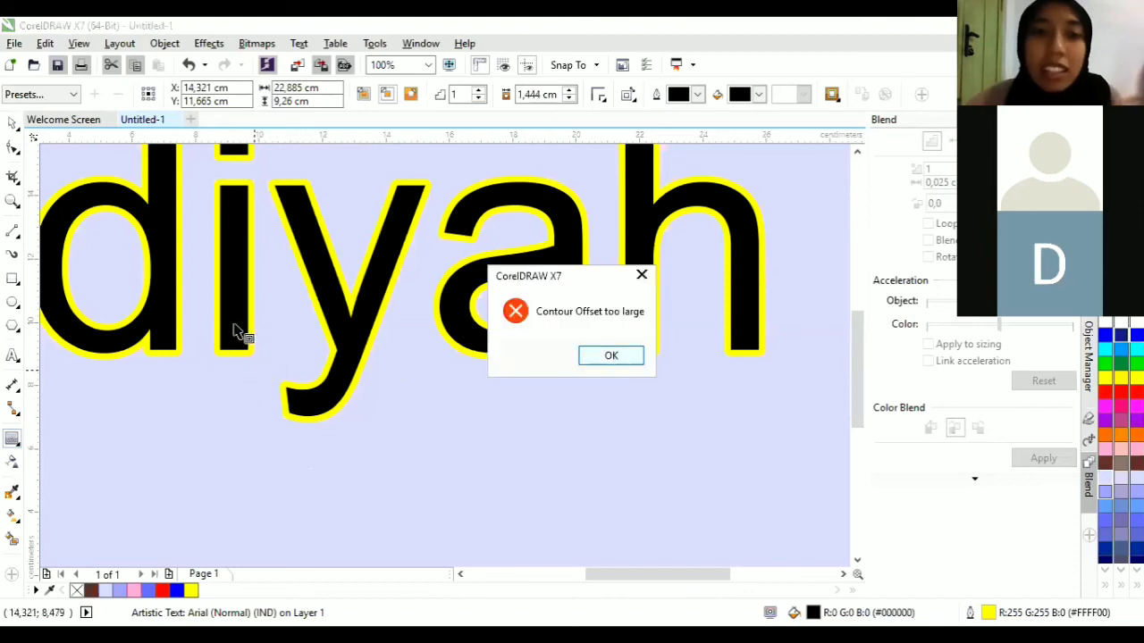
key(Return)
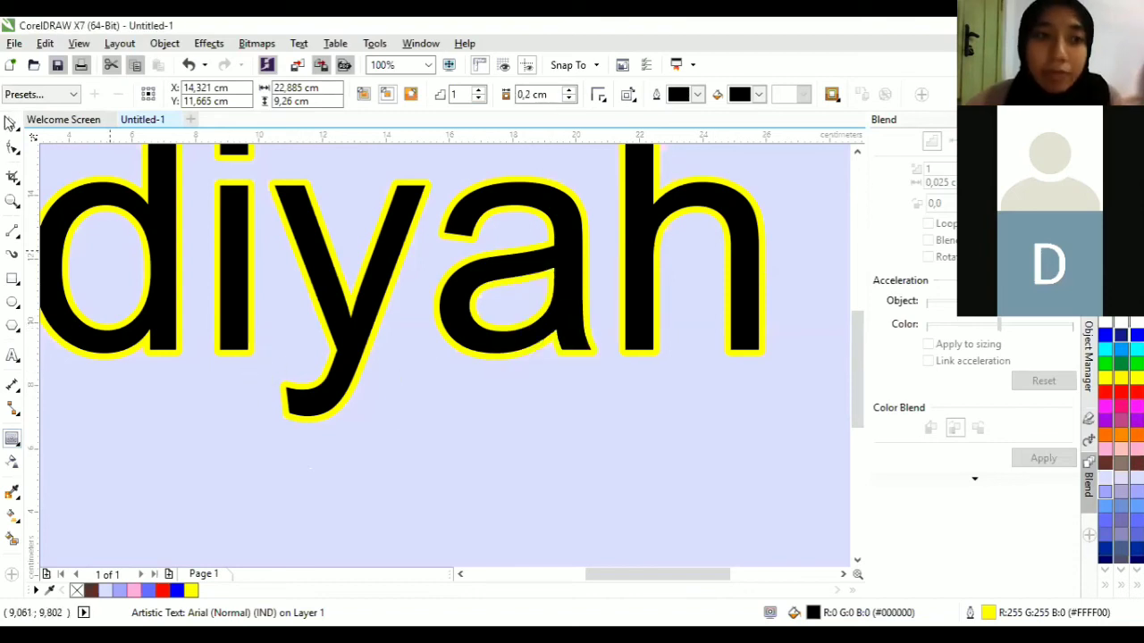
Reselect the outlined text and try its contour again from below the letter i with an offset of 3.349 cm.
click(11, 122)
click(236, 280)
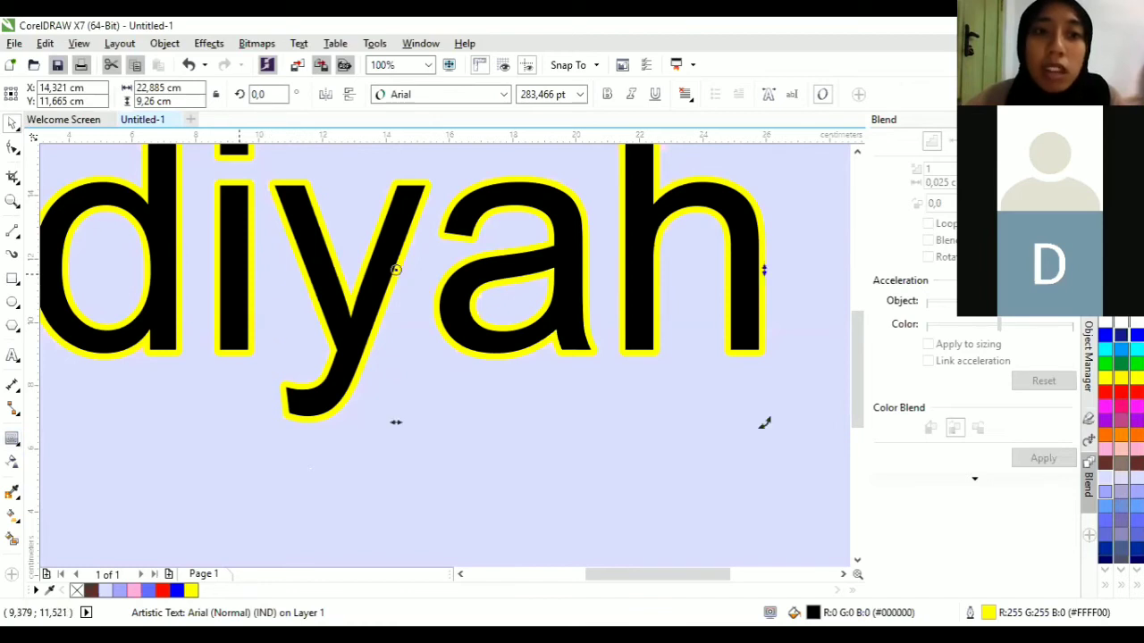
click(237, 280)
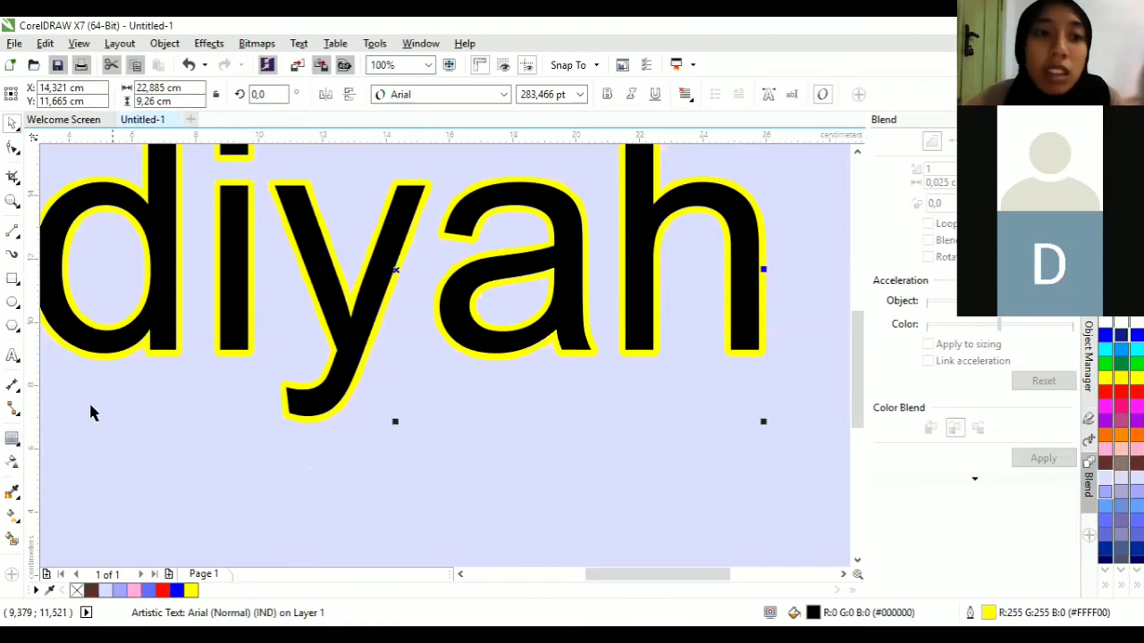
click(15, 440)
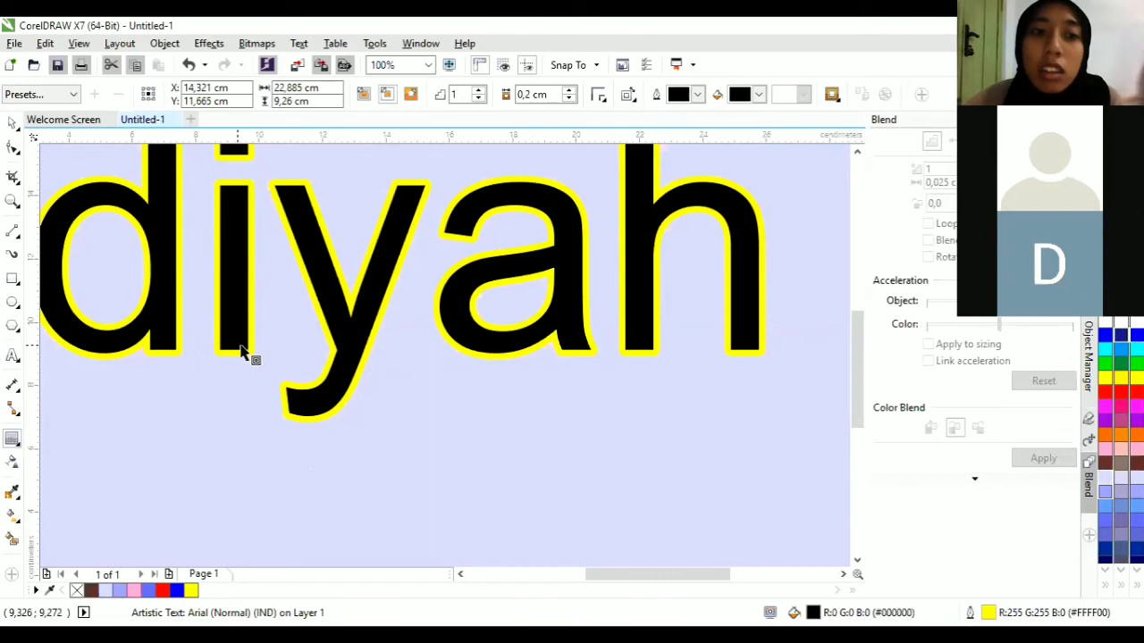
drag(263, 376, 231, 305)
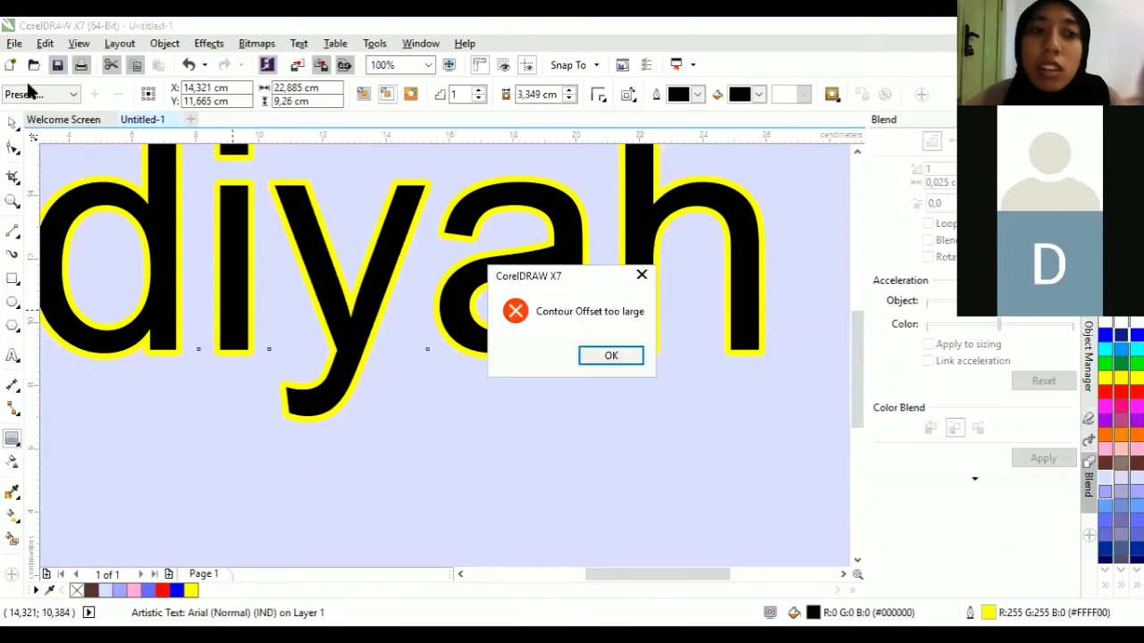
key(Return)
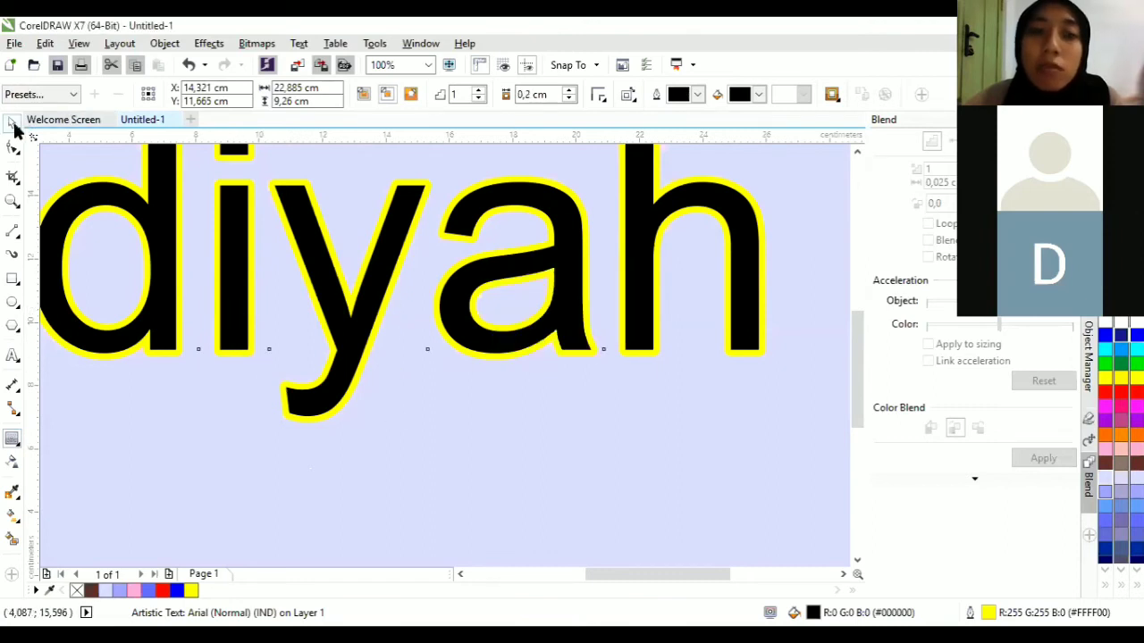
click(12, 126)
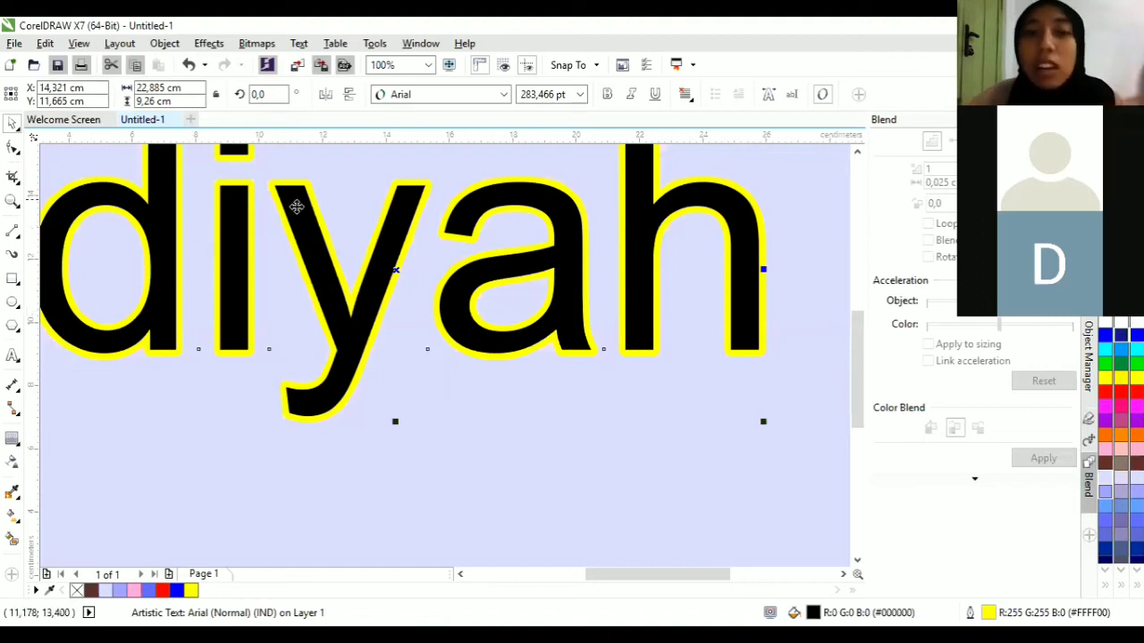
scroll(280, 249, down, 2)
scroll(279, 248, up, 1)
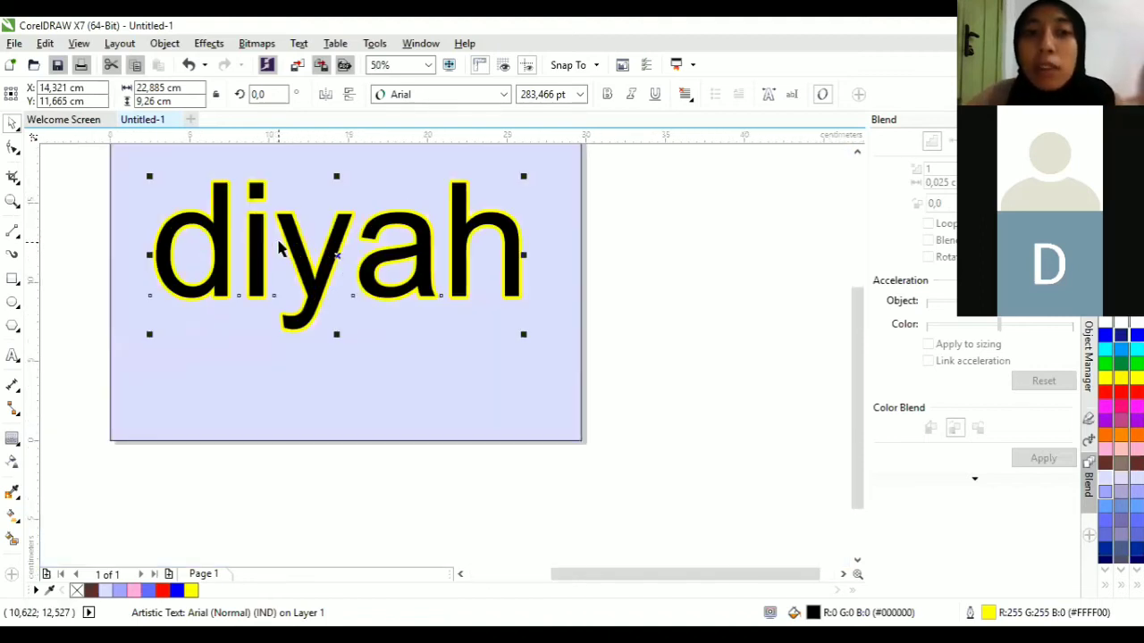
scroll(280, 248, up, 1)
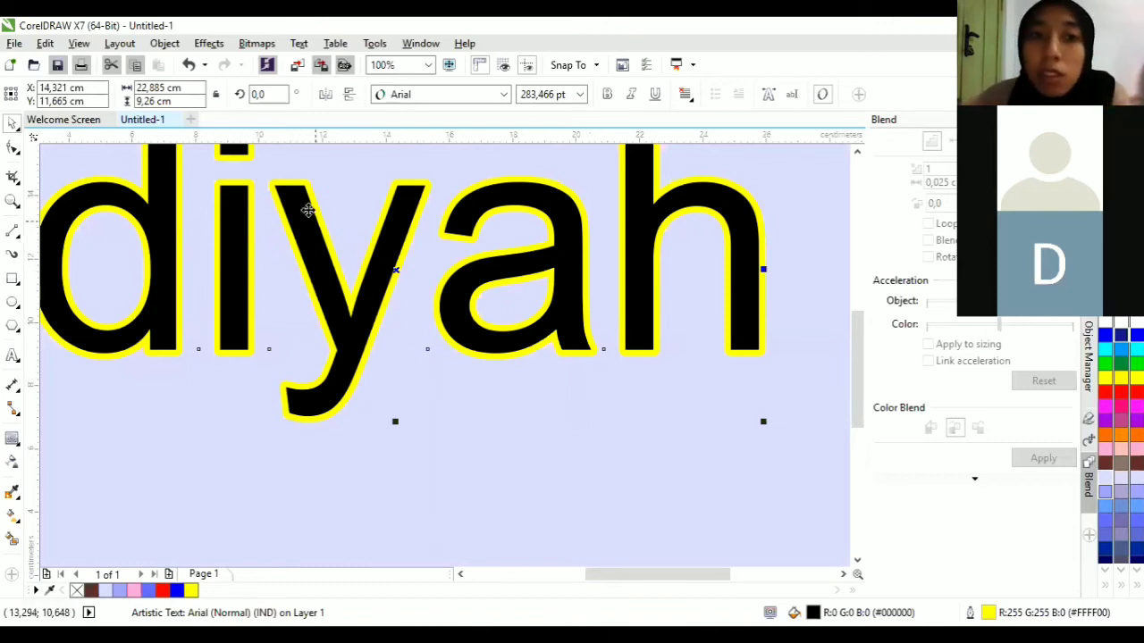
click(19, 444)
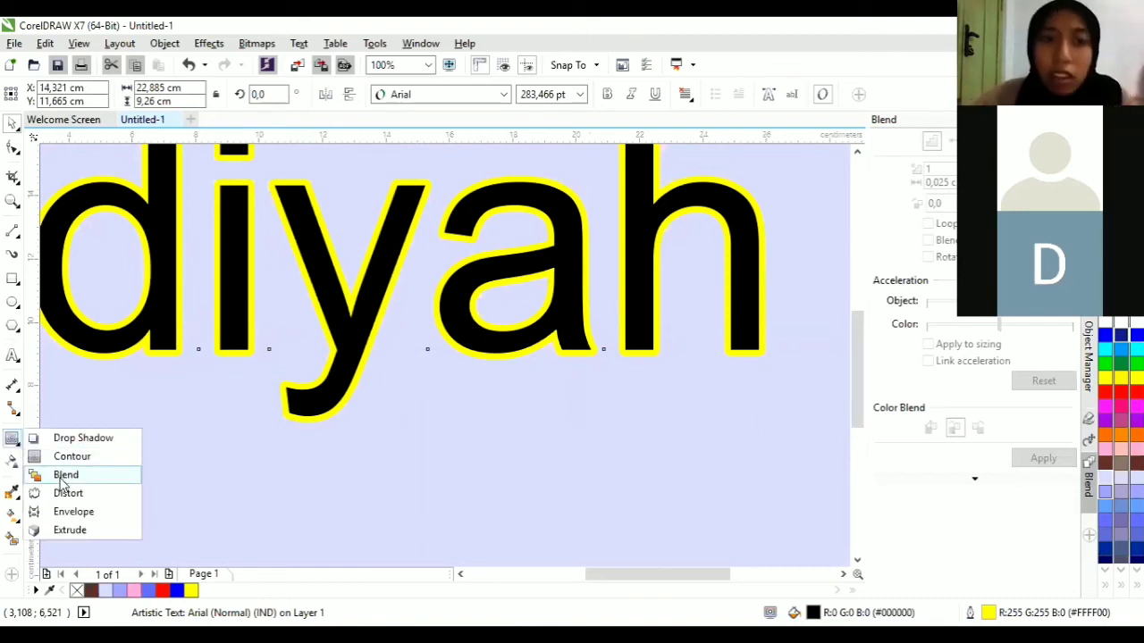
click(63, 476)
scroll(133, 468, down, 3)
scroll(132, 463, up, 2)
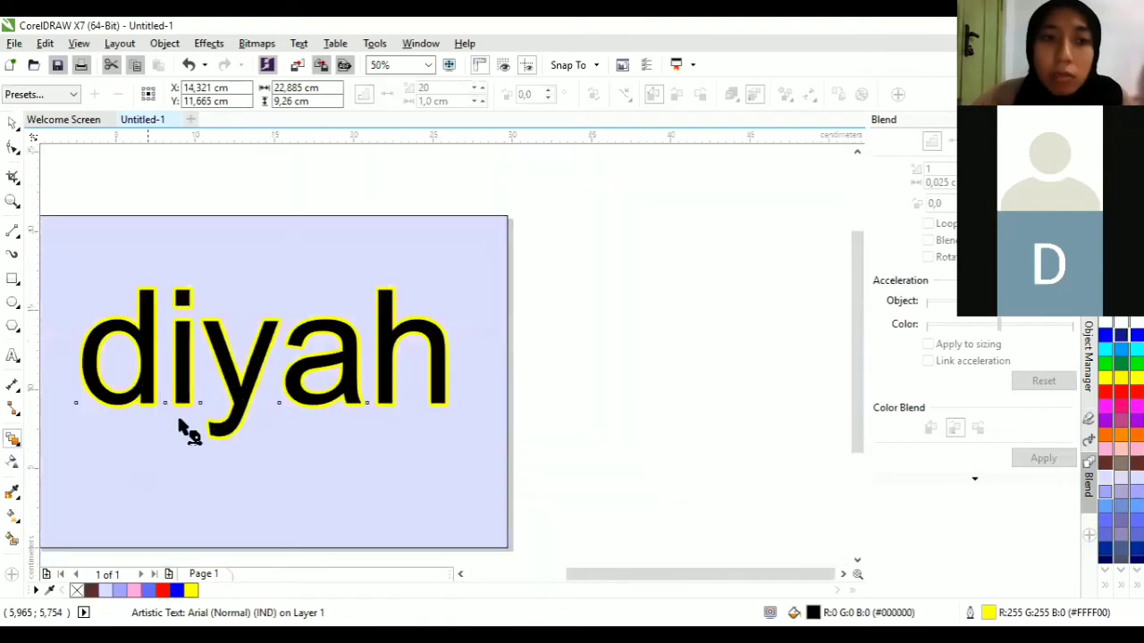
click(7, 124)
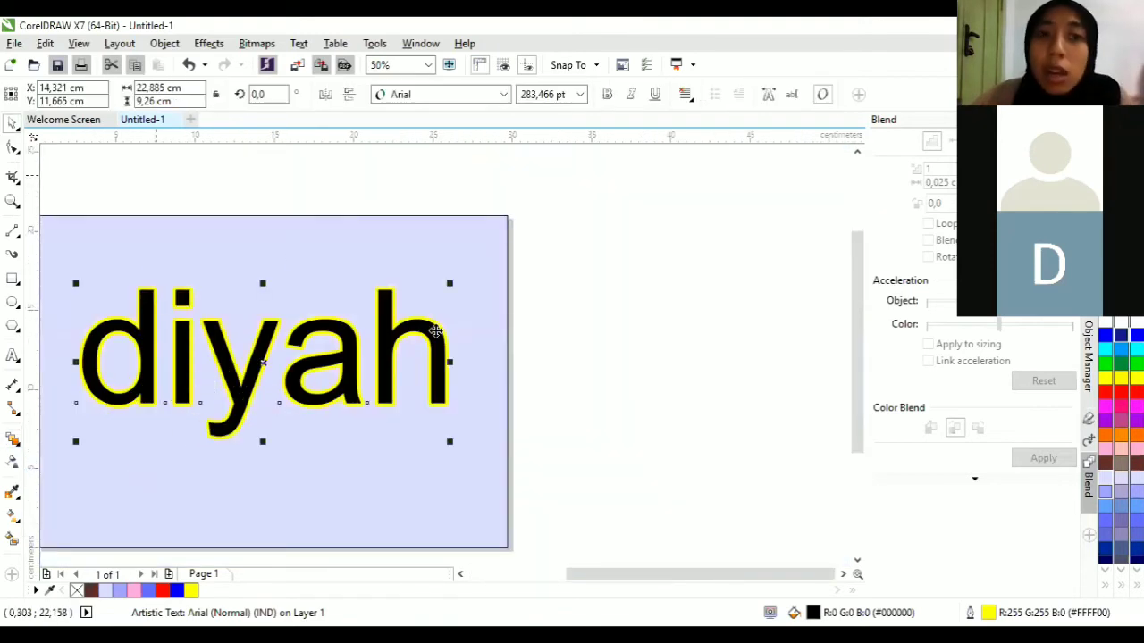
Draw a rectangle about 26.5 by 17.1 cm outside the page's upper left and an ellipse about 18.6 by 19.7 cm above the page.
scroll(437, 332, down, 2)
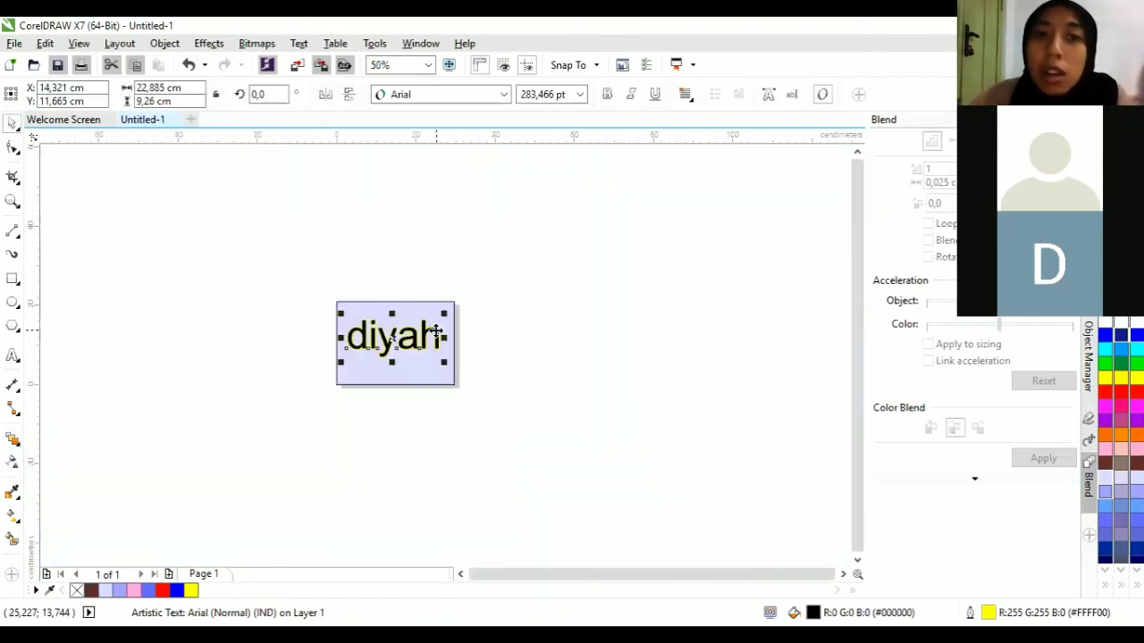
click(13, 278)
drag(170, 232, 273, 298)
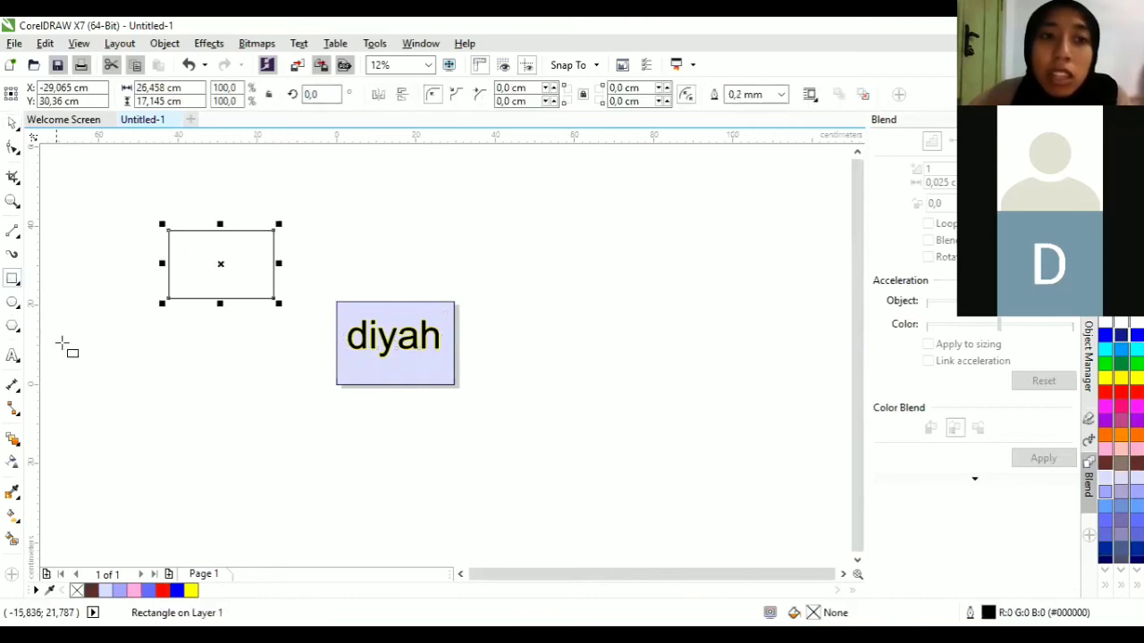
click(12, 302)
drag(408, 183, 482, 262)
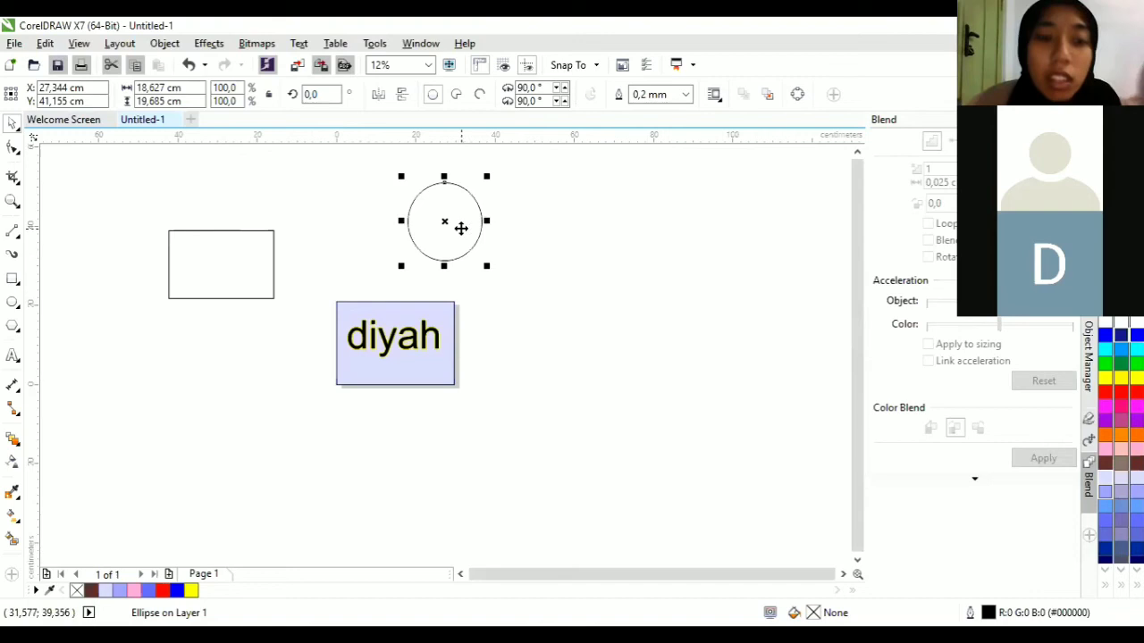
Blend the rectangle into the ellipse with 20 steps and shift the blend's acceleration toward the rectangle.
click(12, 440)
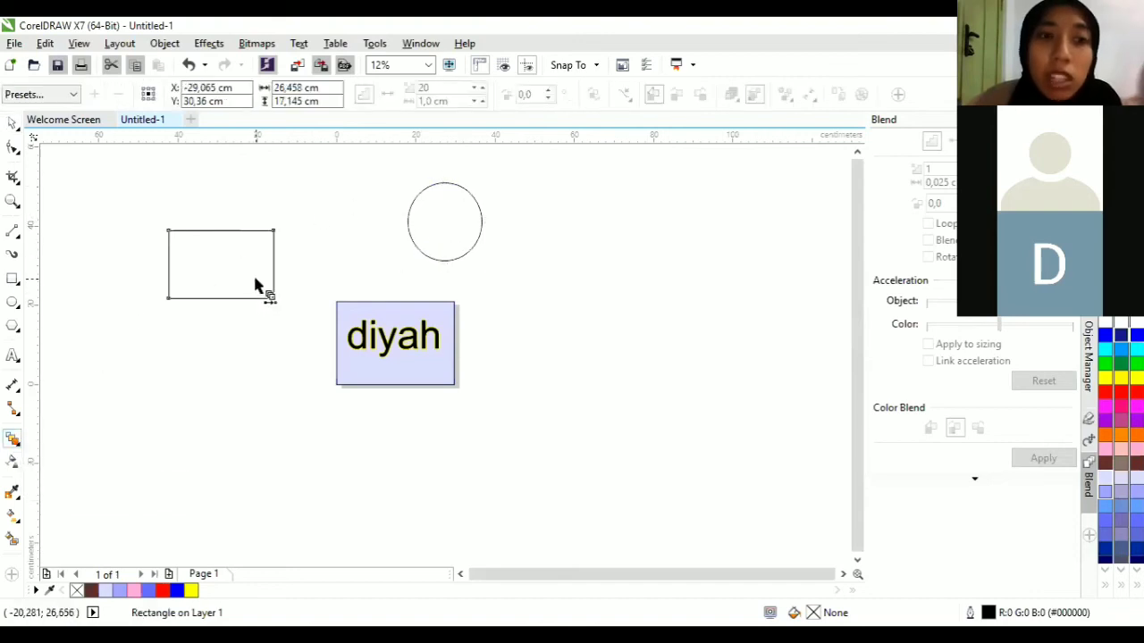
drag(271, 300, 438, 226)
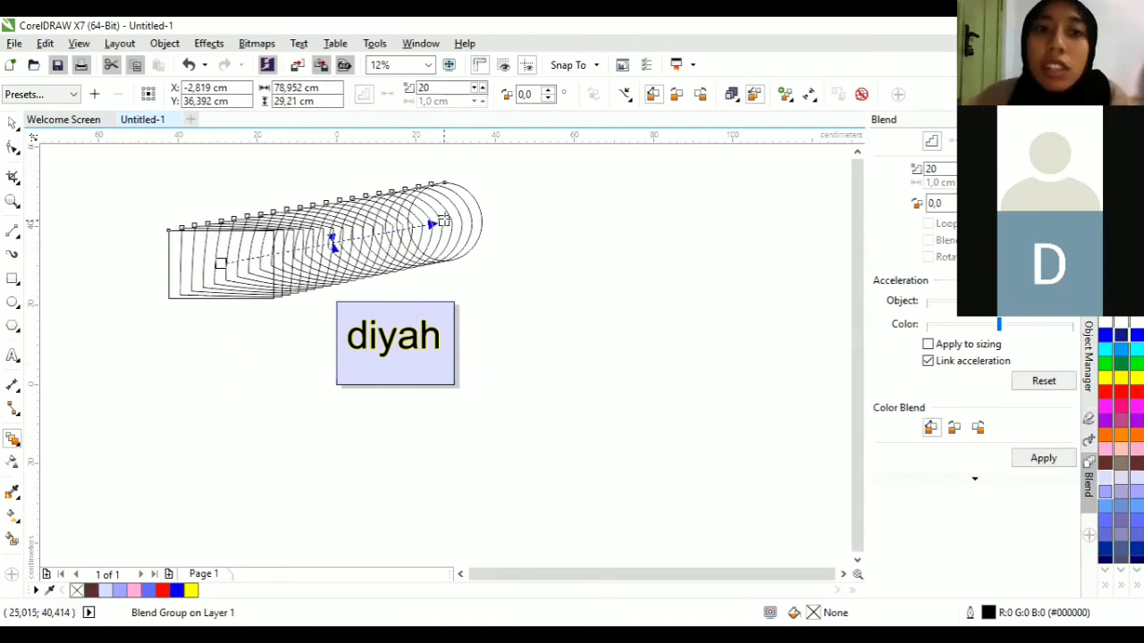
mouse_move(332, 240)
mouse_down()
mouse_move(420, 224)
mouse_move(295, 253)
mouse_up()
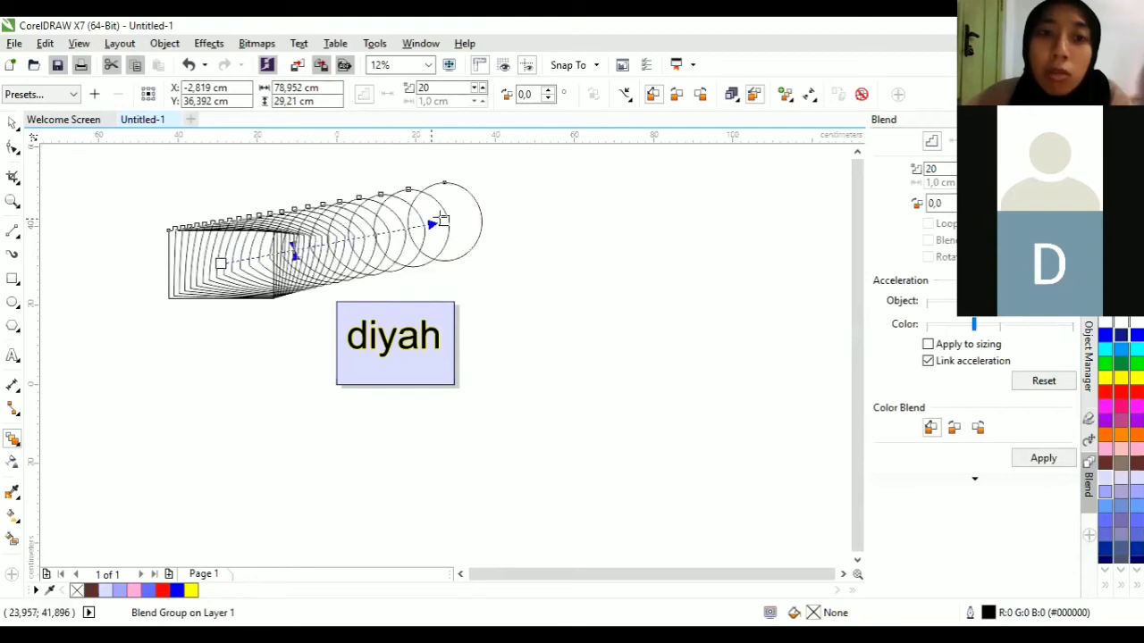
Move the blend's end ellipse right to about X 84.7, Y 42.1 cm and fill it with light blue-violet (#9999FF).
drag(444, 221, 672, 222)
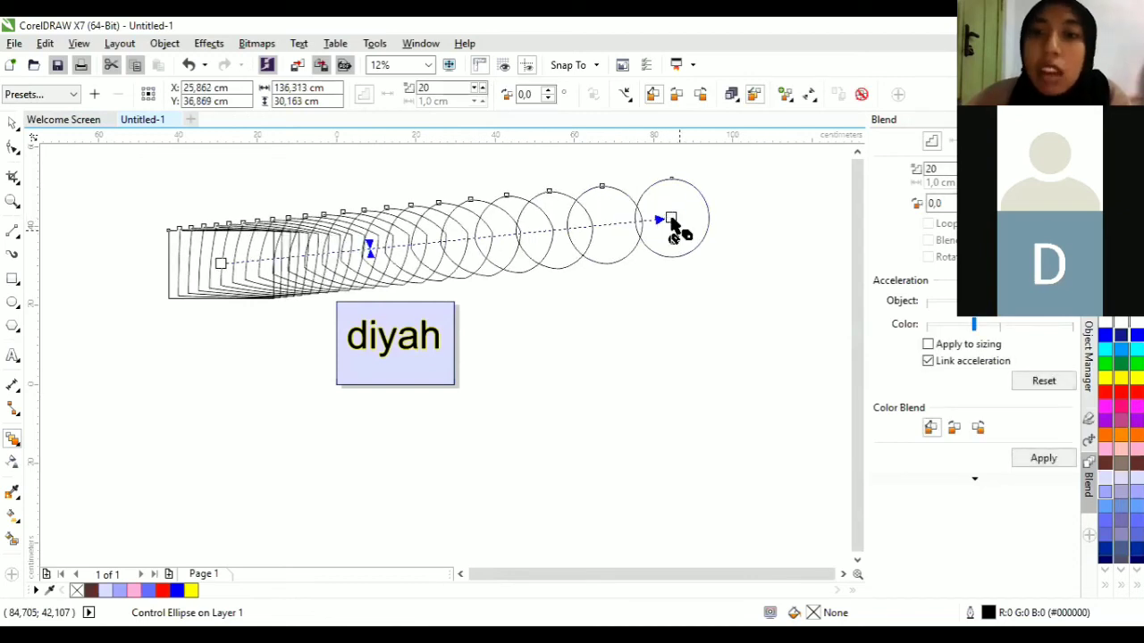
click(13, 124)
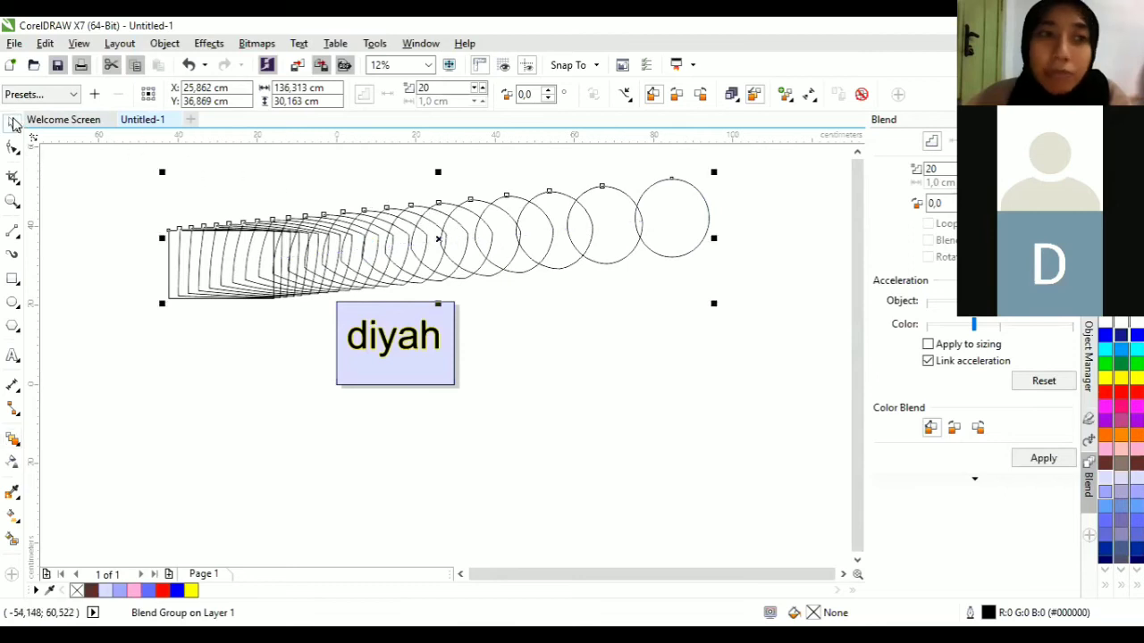
click(687, 224)
click(686, 223)
click(688, 222)
click(685, 235)
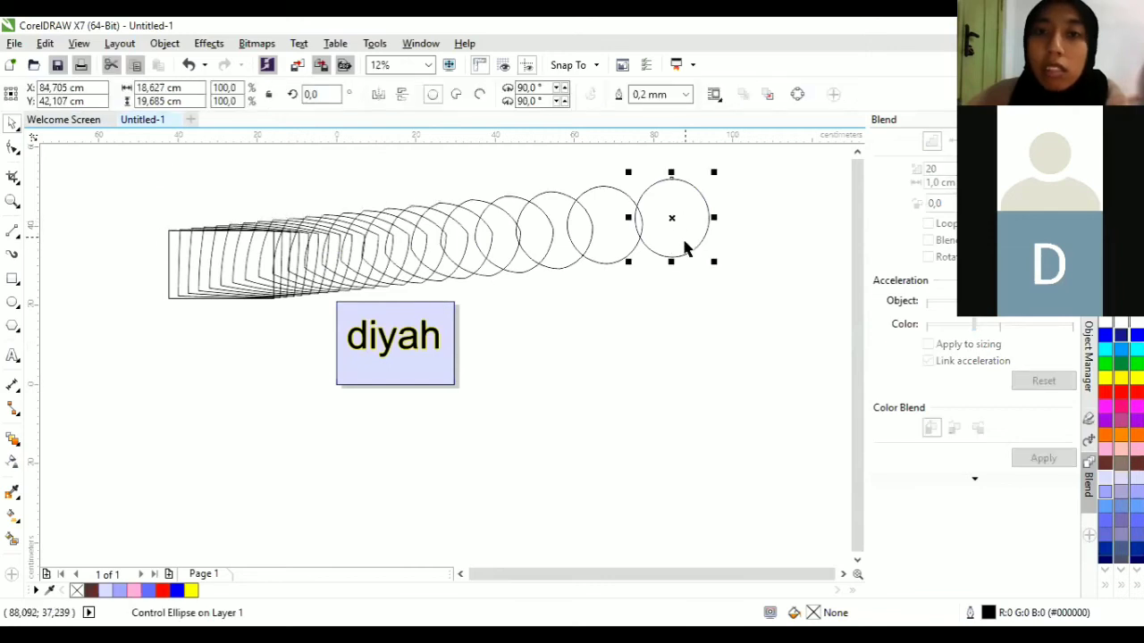
click(1105, 493)
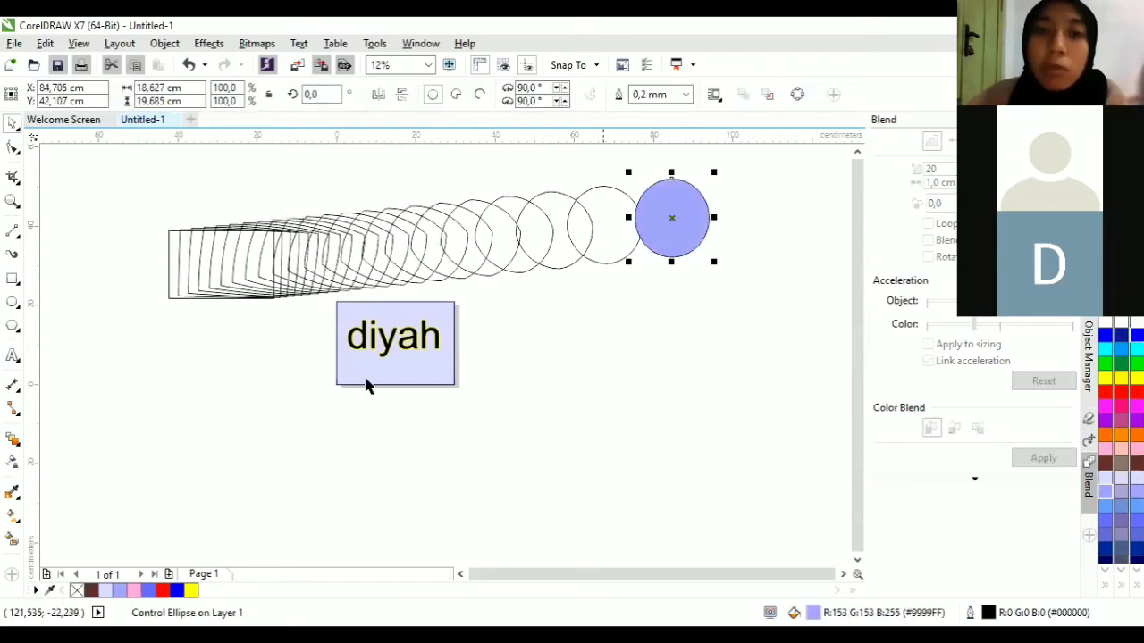
Fill the rectangle at the start of the upper blend with pink (#FF99CC).
click(175, 251)
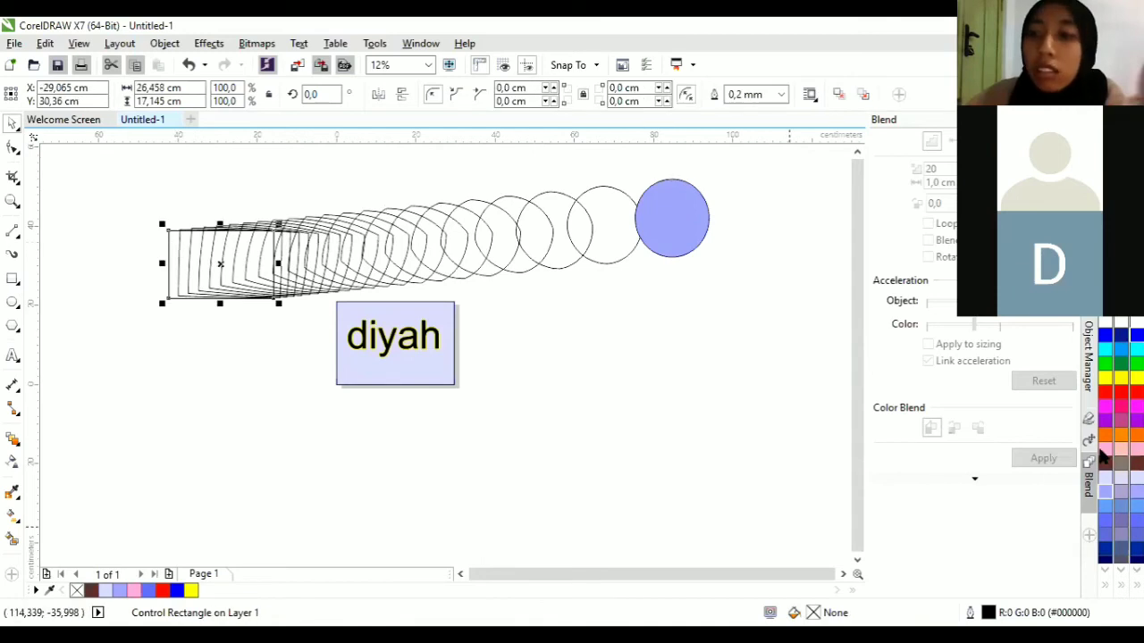
click(1105, 452)
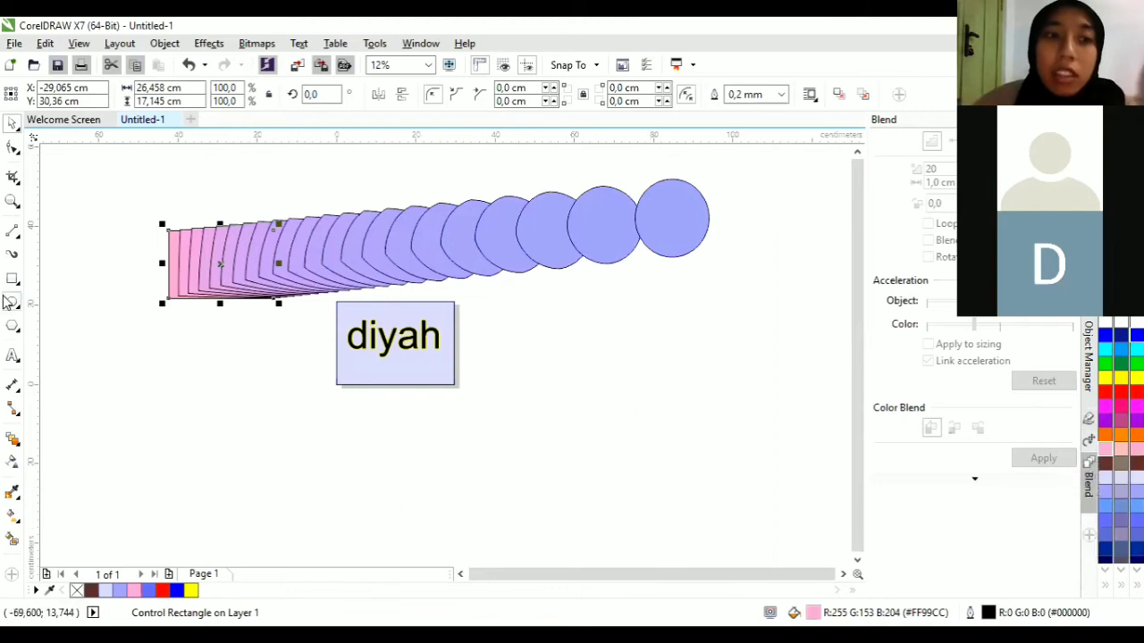
Draw a pentagon about 19.5 by 19.1 cm below the page's left side and a five-pointed star about 30.2 by 31.4 cm below its right.
click(17, 330)
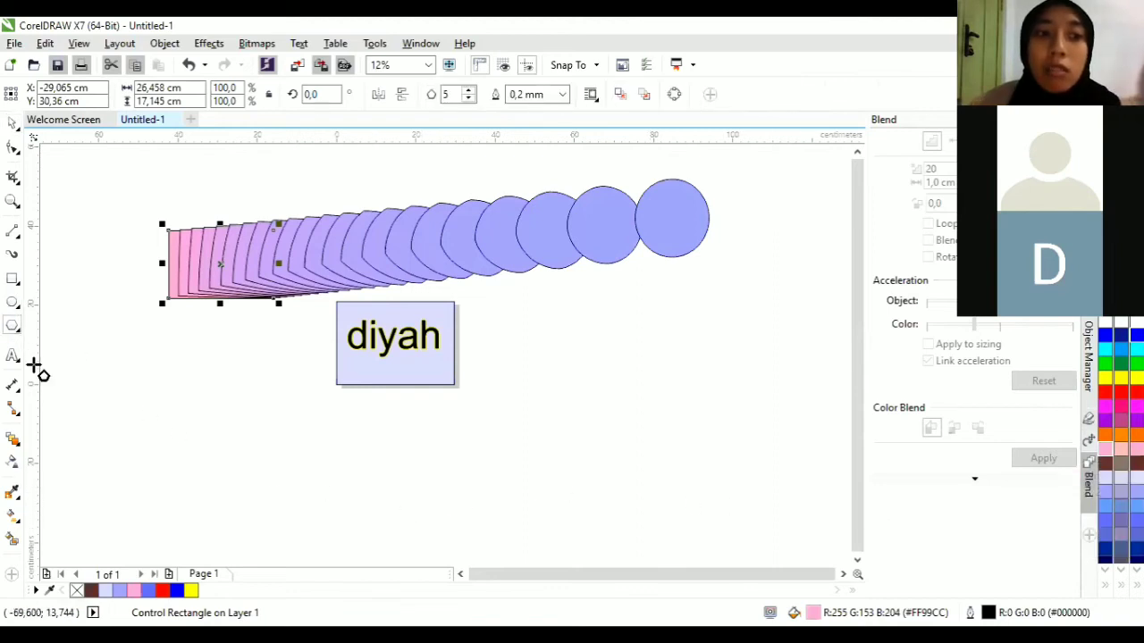
drag(204, 442, 284, 518)
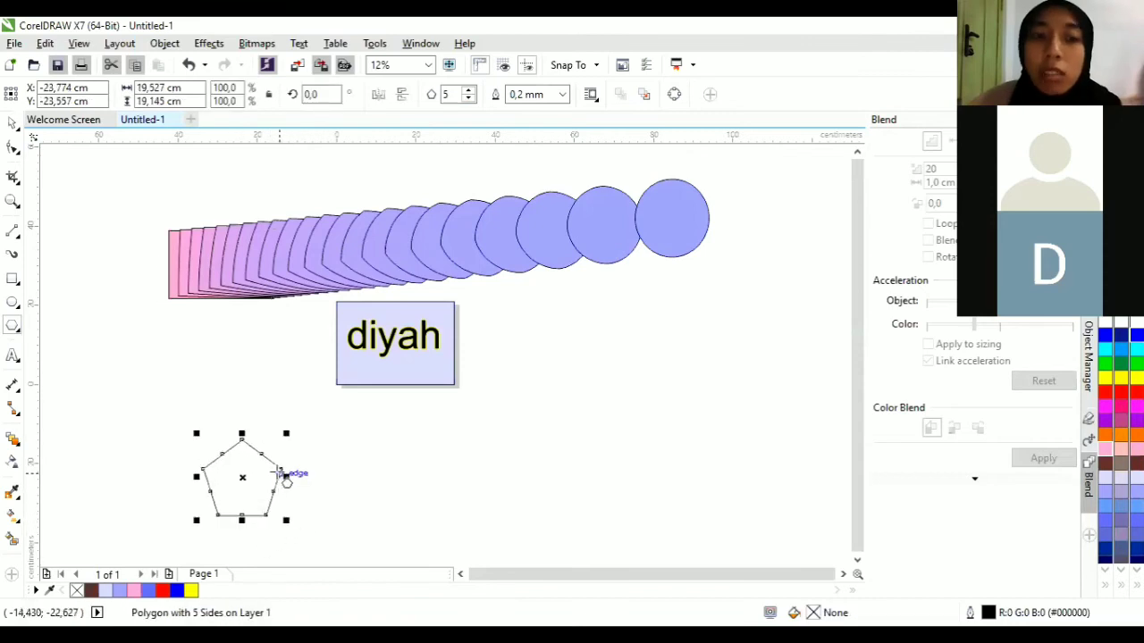
click(21, 338)
click(62, 342)
drag(534, 373, 656, 499)
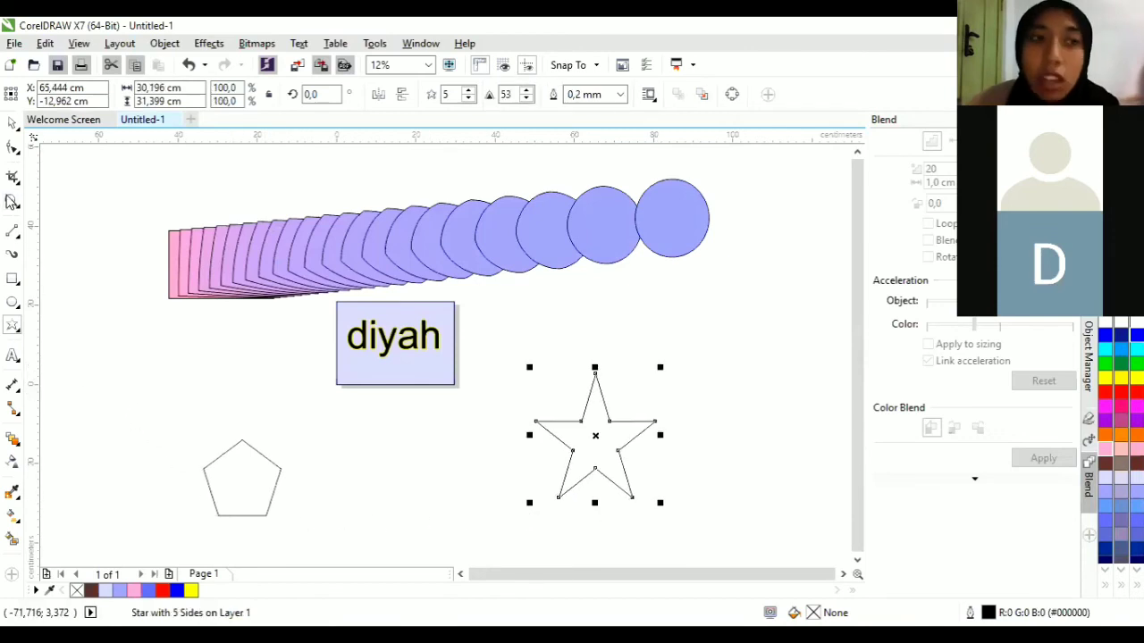
Blend the pentagon into the star with 20 steps and deselect the blend.
click(11, 123)
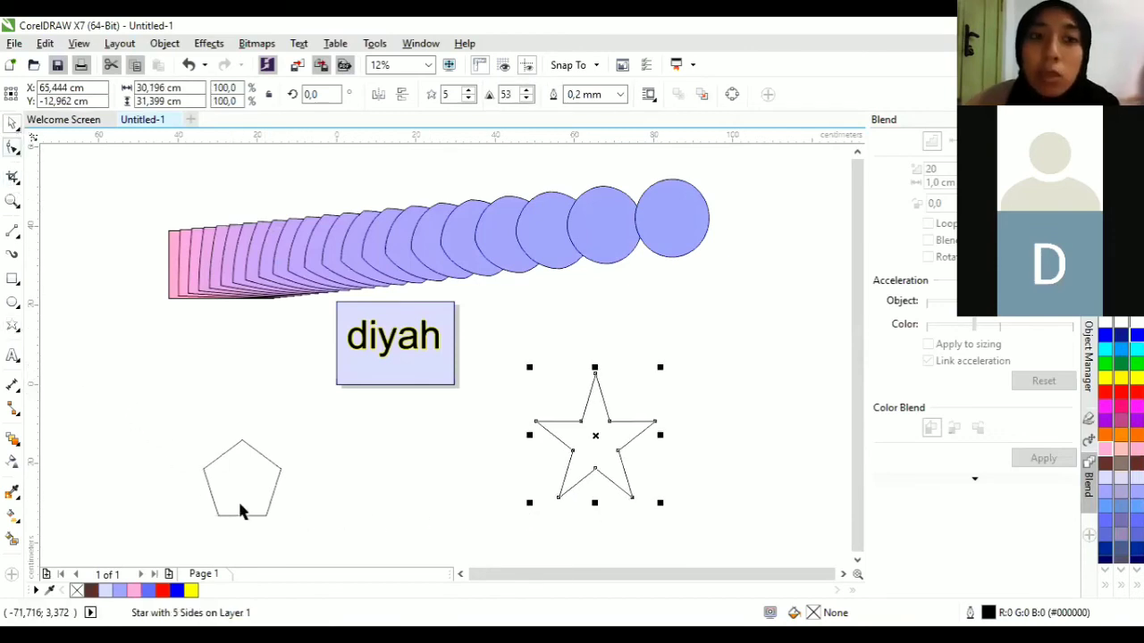
click(251, 487)
click(599, 444)
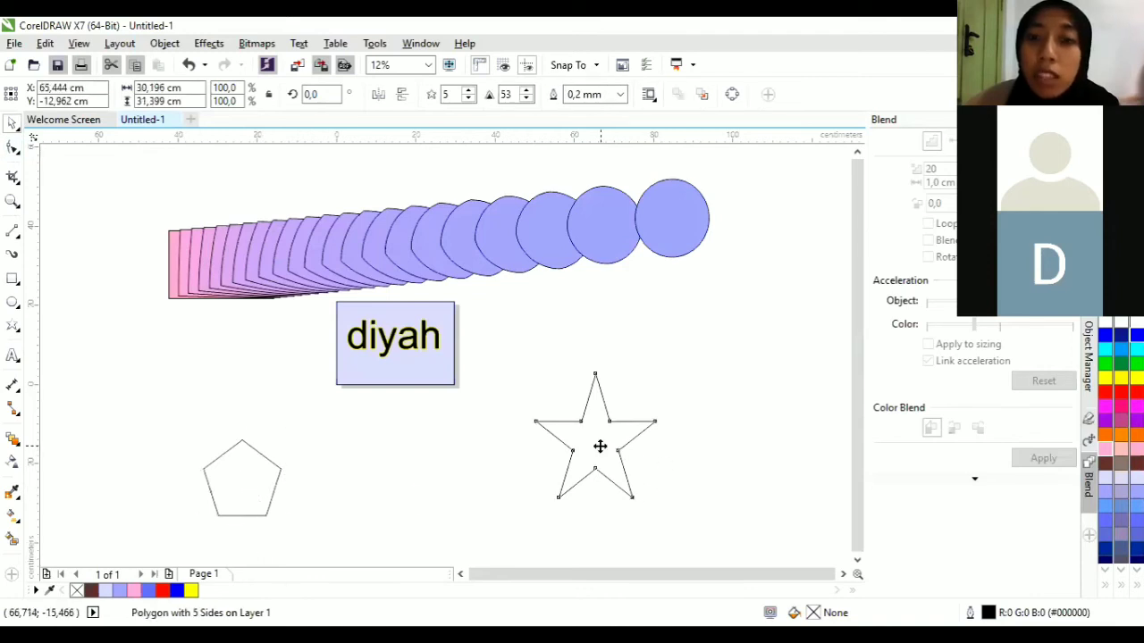
click(223, 484)
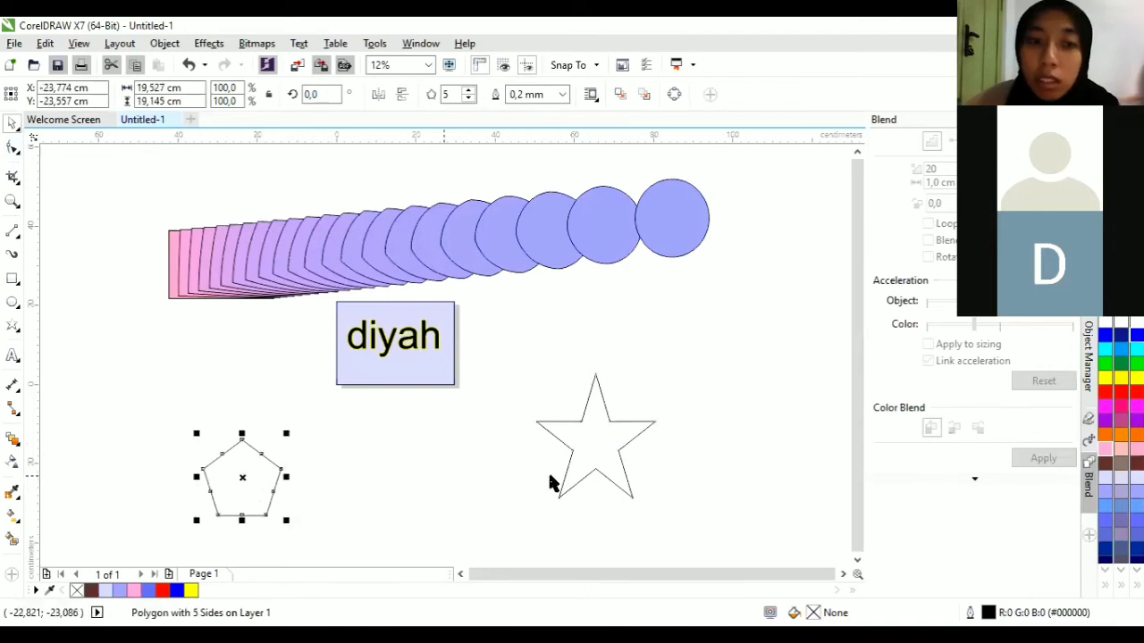
click(596, 439)
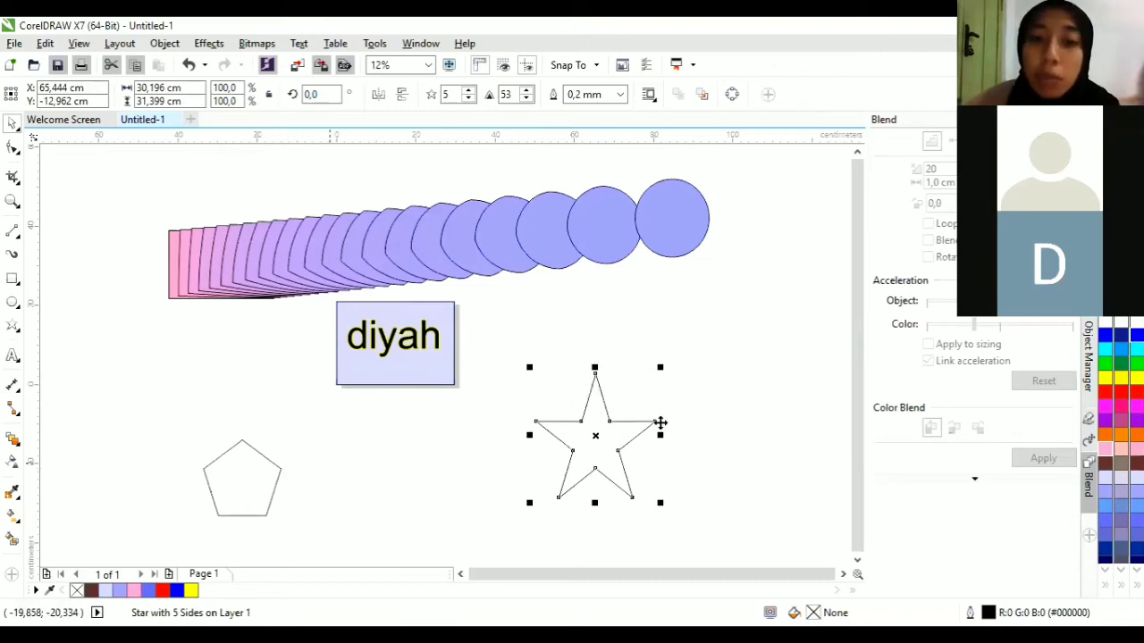
click(226, 482)
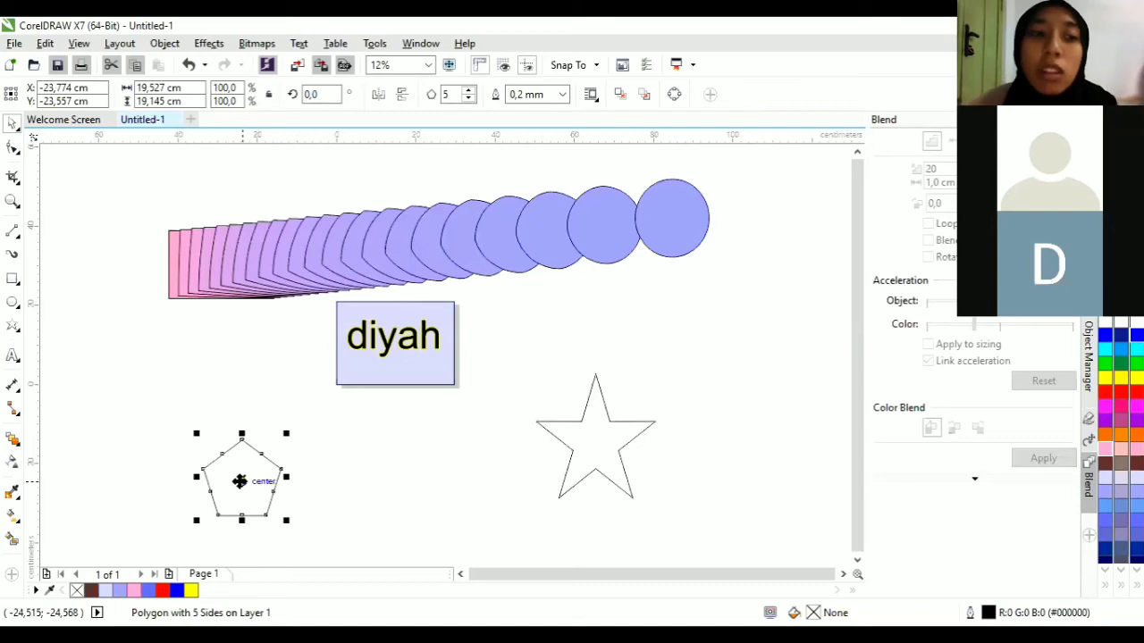
click(14, 440)
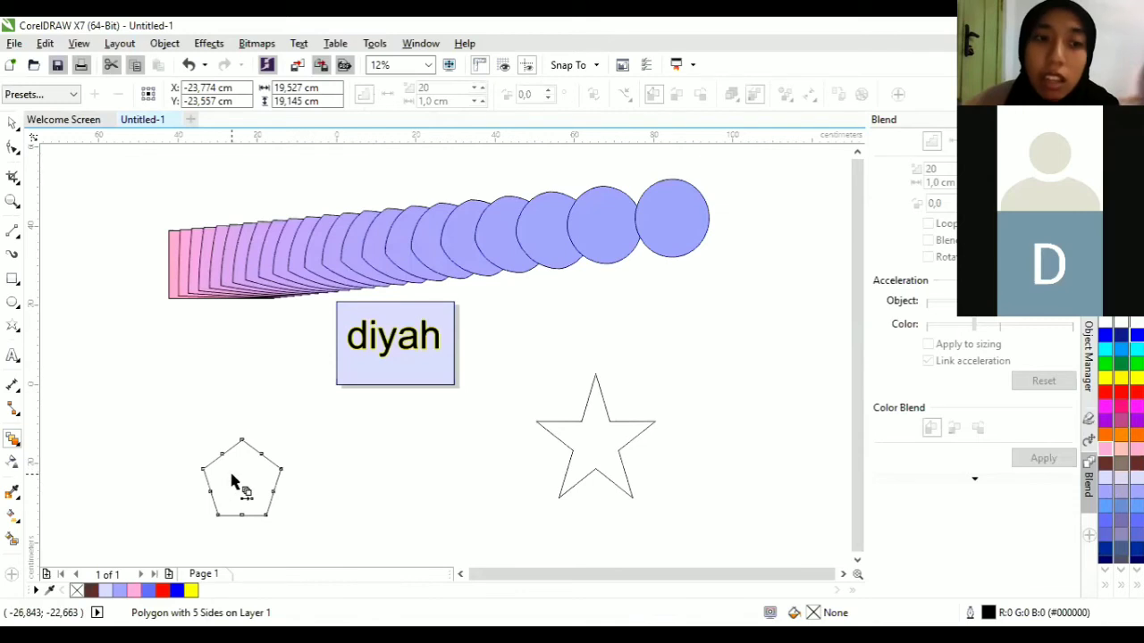
drag(242, 477, 587, 440)
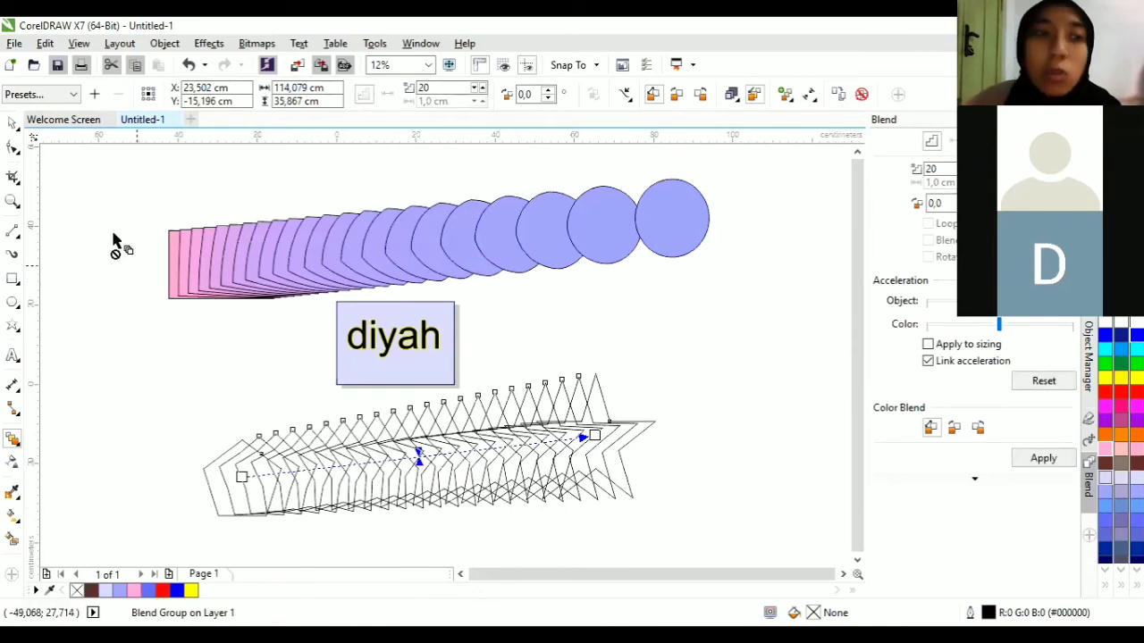
click(13, 128)
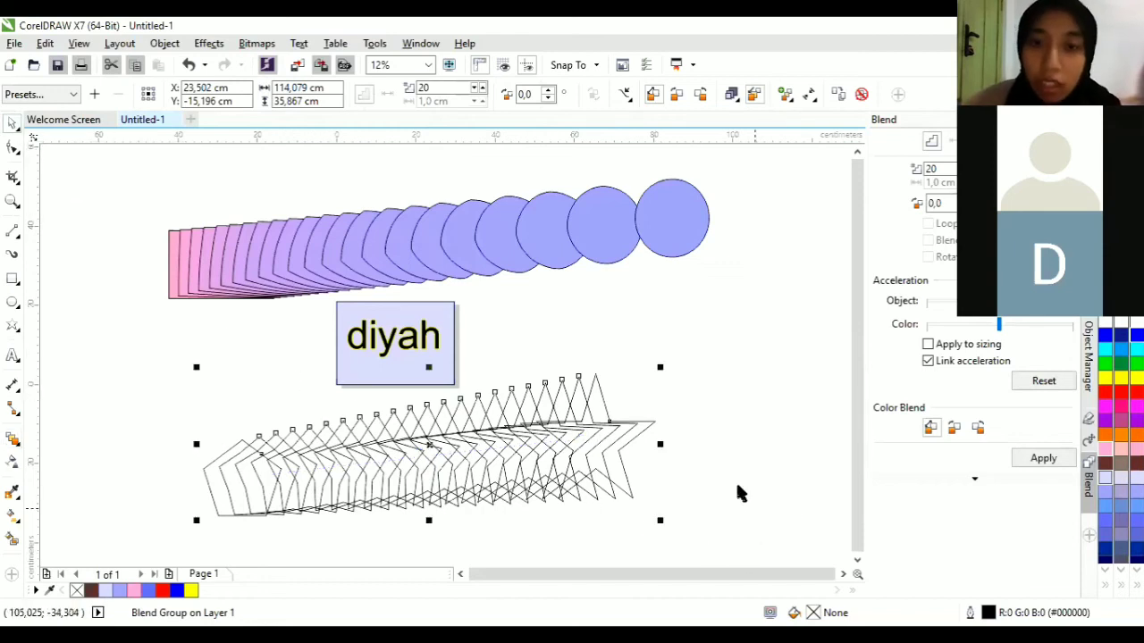
click(763, 487)
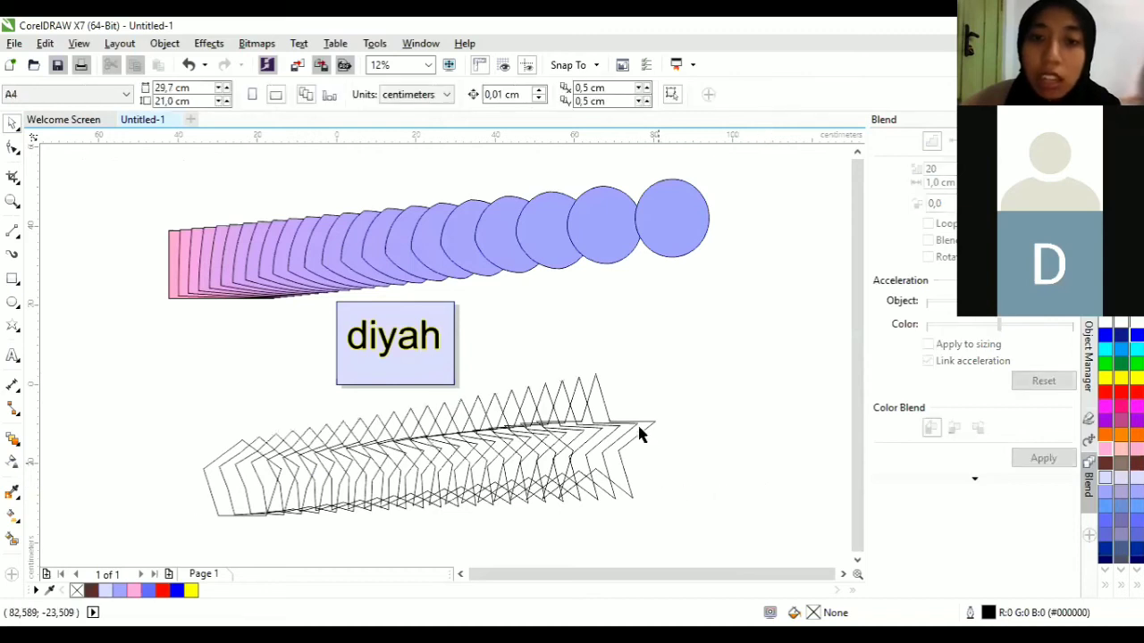
Fill the lower blend's star with pink (#FF99CC) and its starting pentagon with yellow (#FFFF00).
click(640, 428)
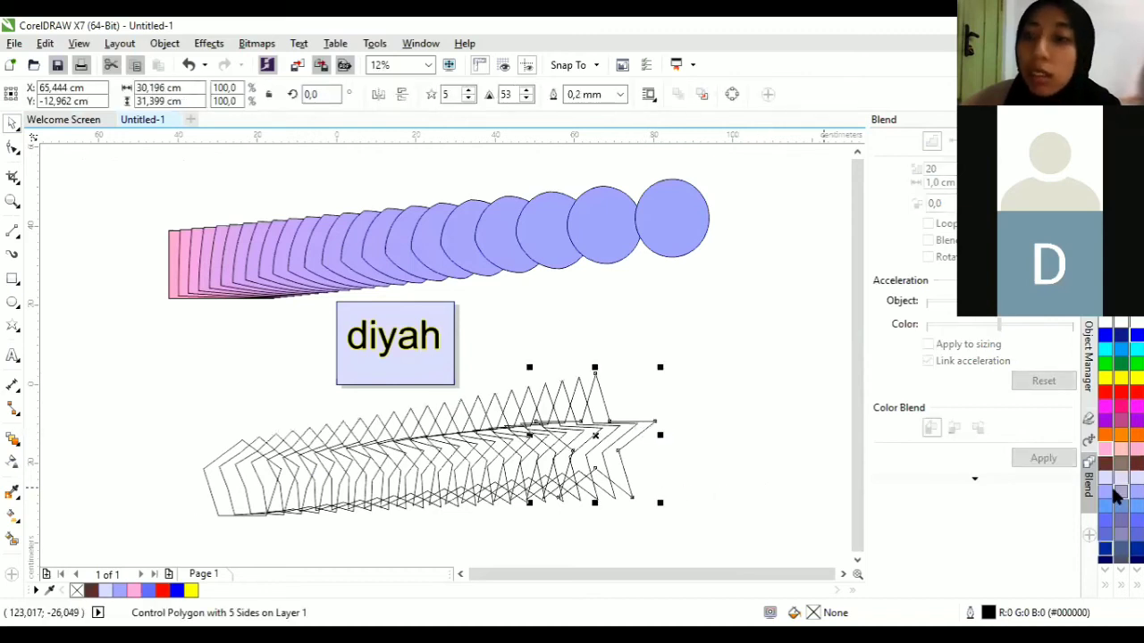
click(1106, 454)
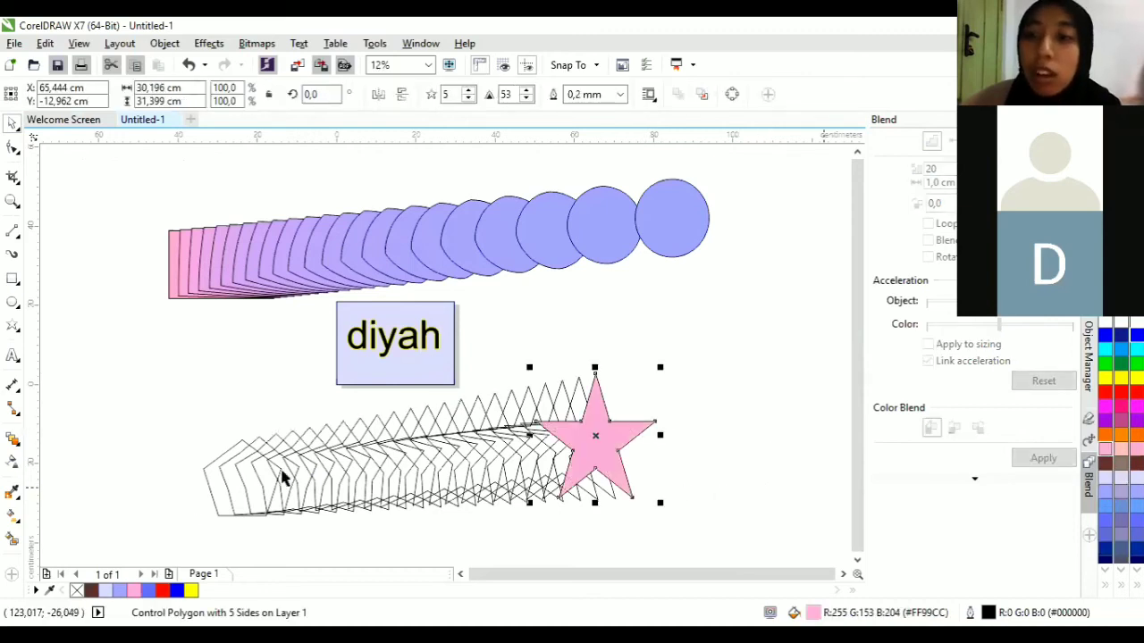
click(219, 494)
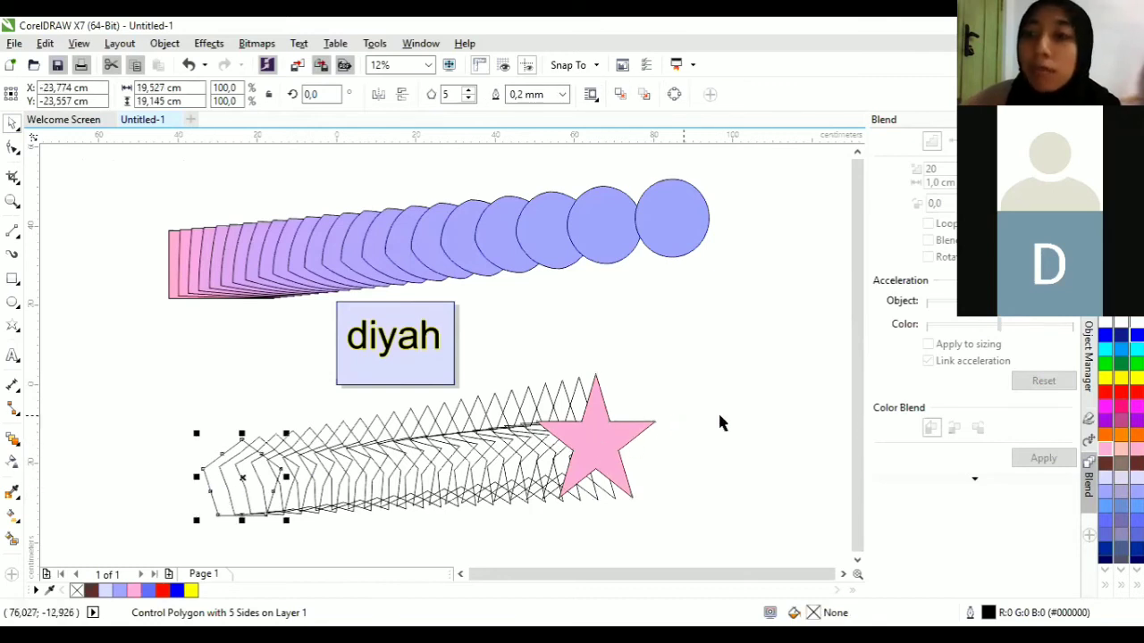
click(1122, 378)
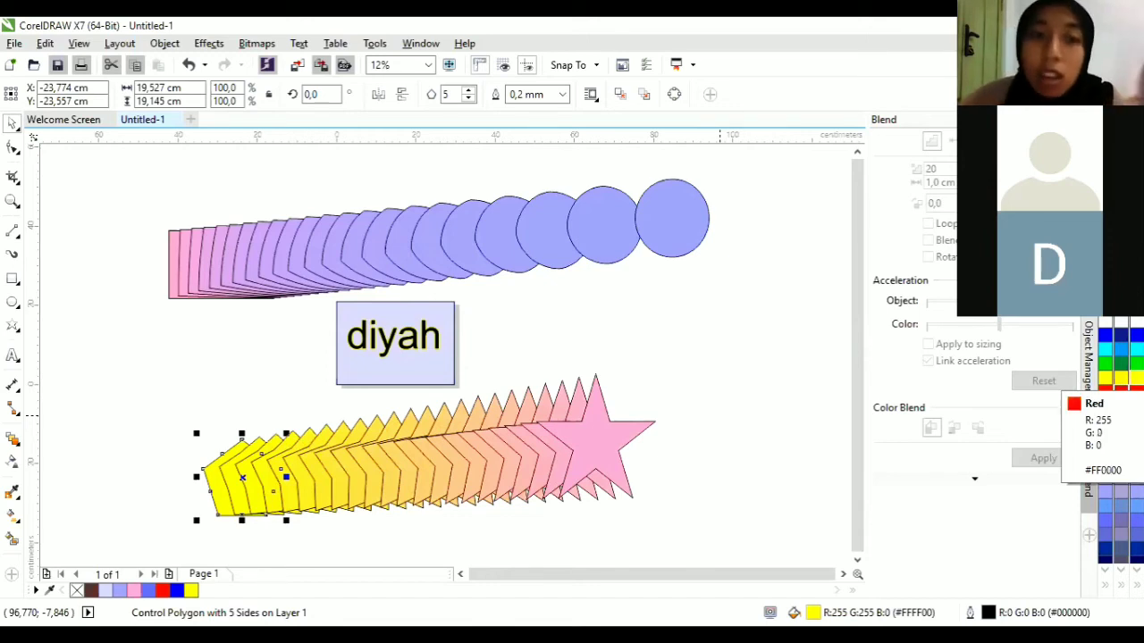
click(439, 441)
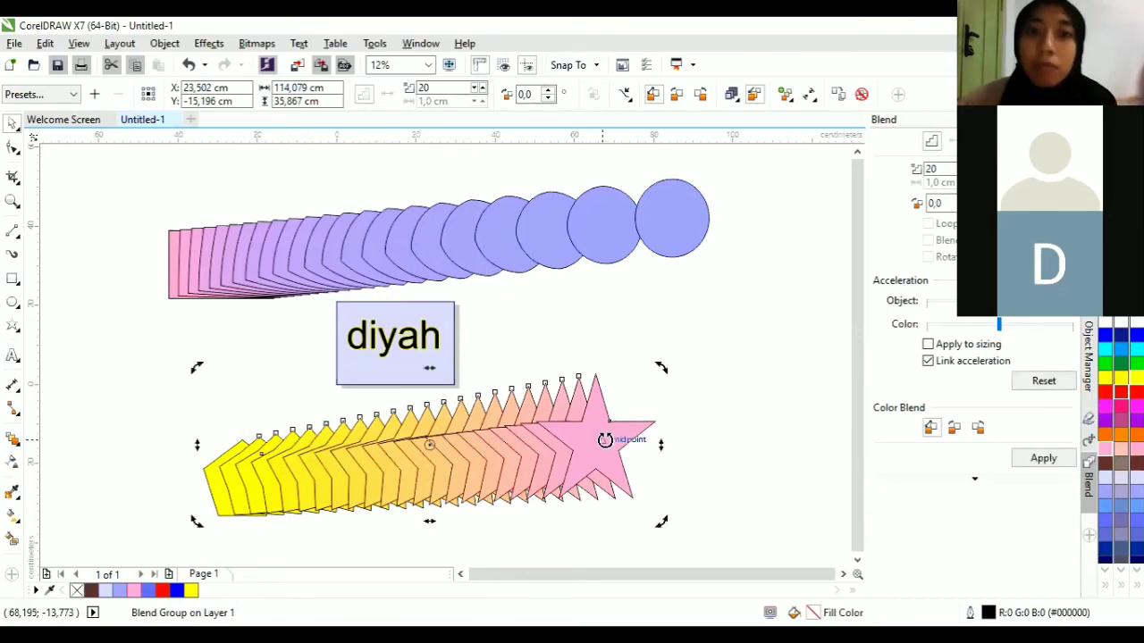
click(675, 483)
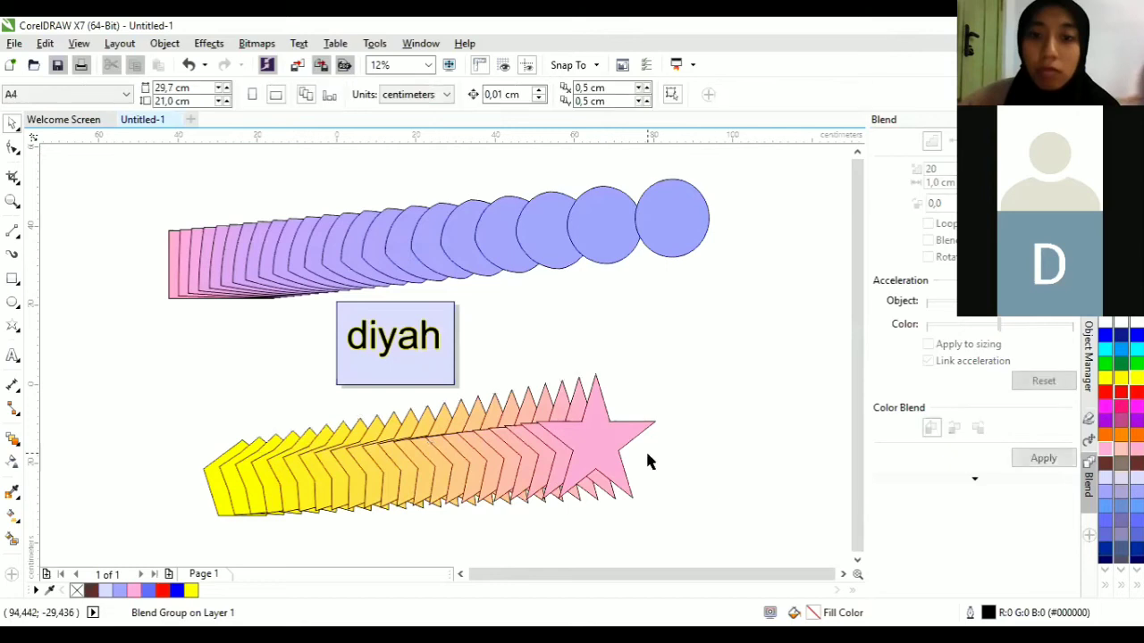
Set the outline width to None for both the star and the pentagon of the lower blend.
click(588, 429)
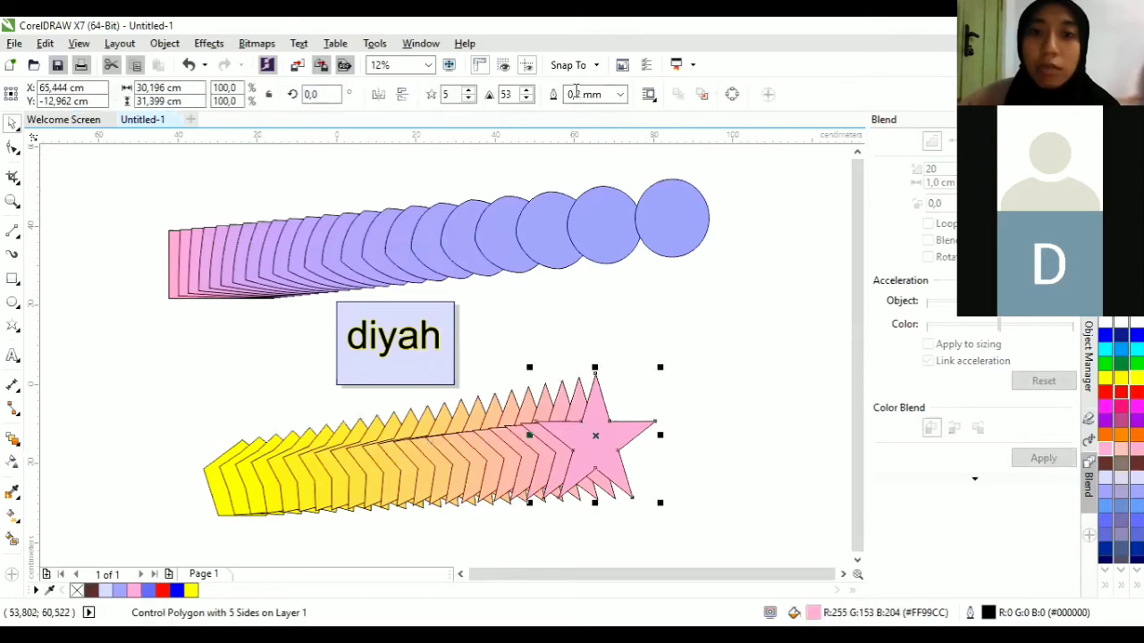
click(621, 95)
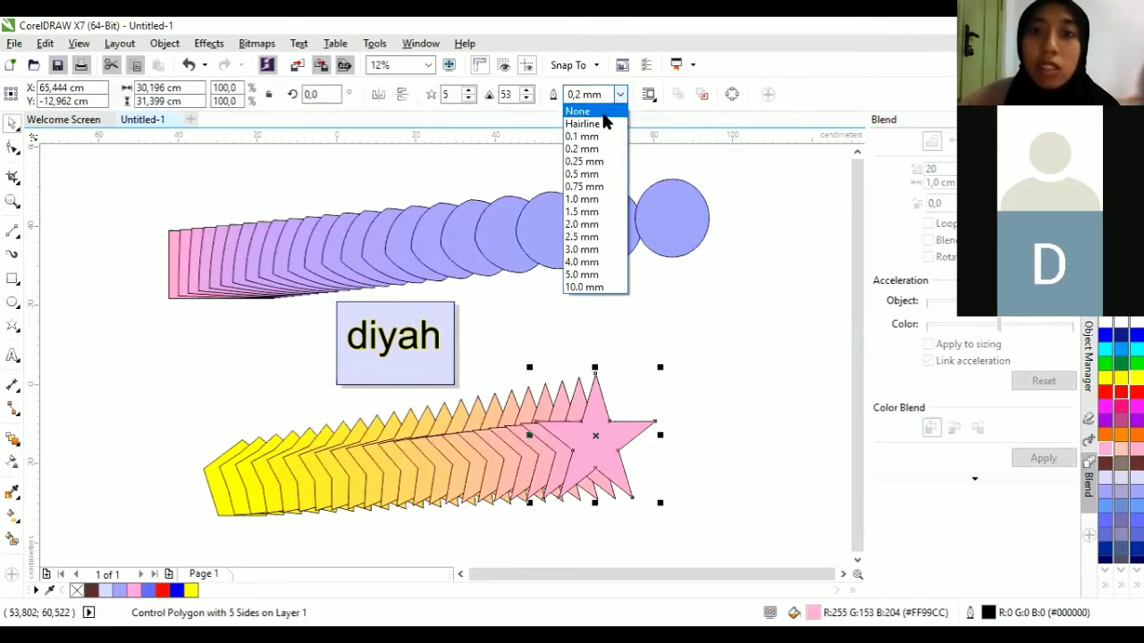
click(582, 110)
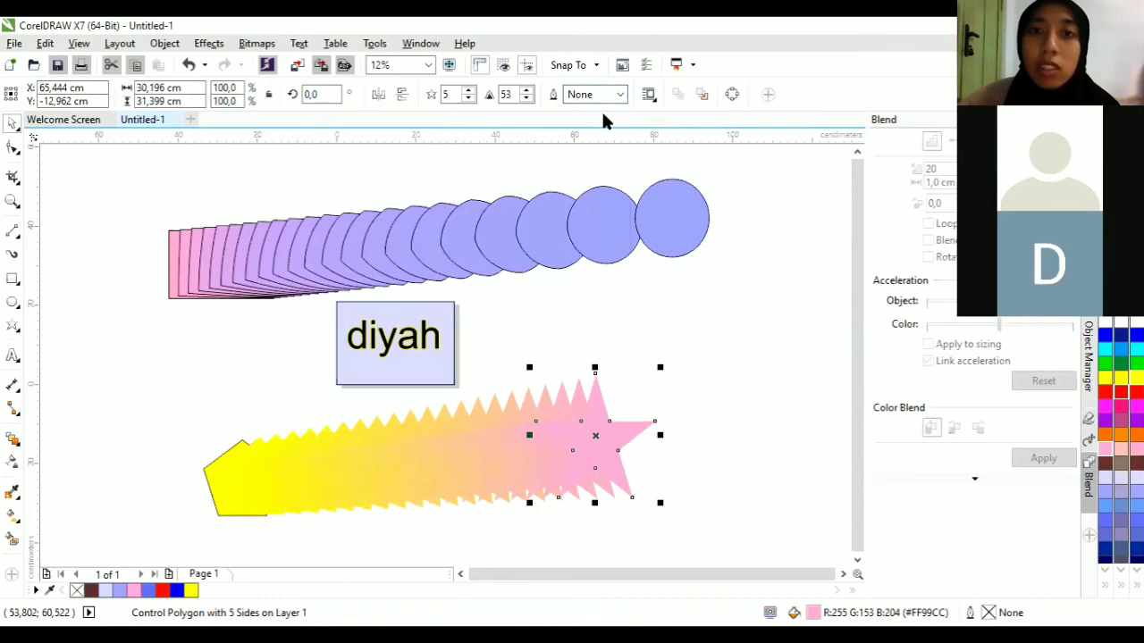
click(221, 471)
click(222, 473)
click(211, 404)
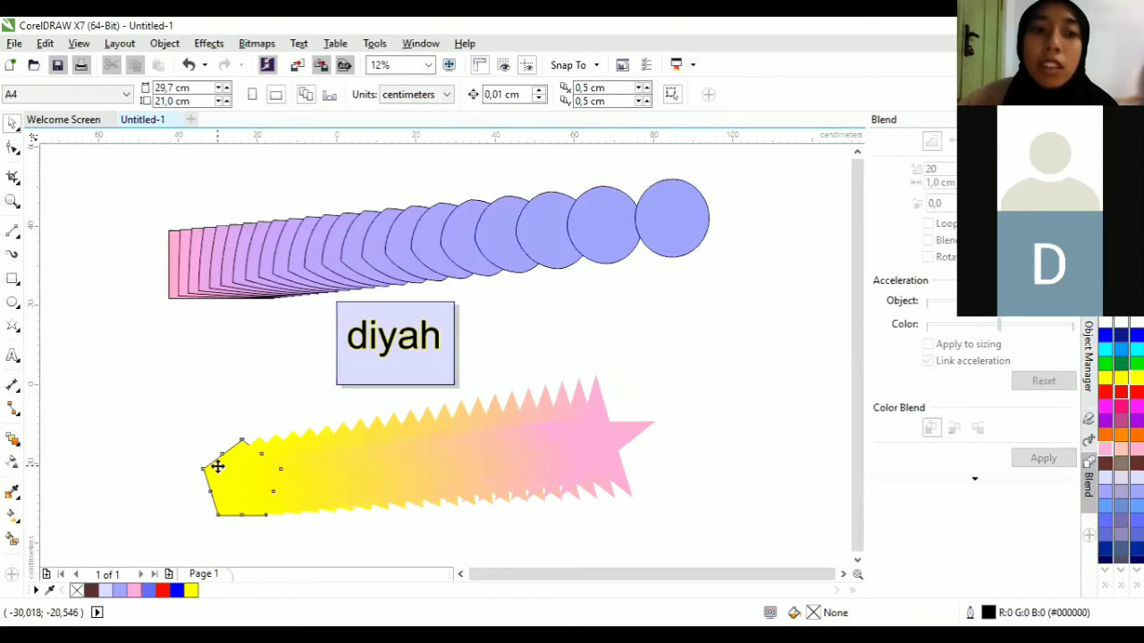
click(217, 467)
click(563, 93)
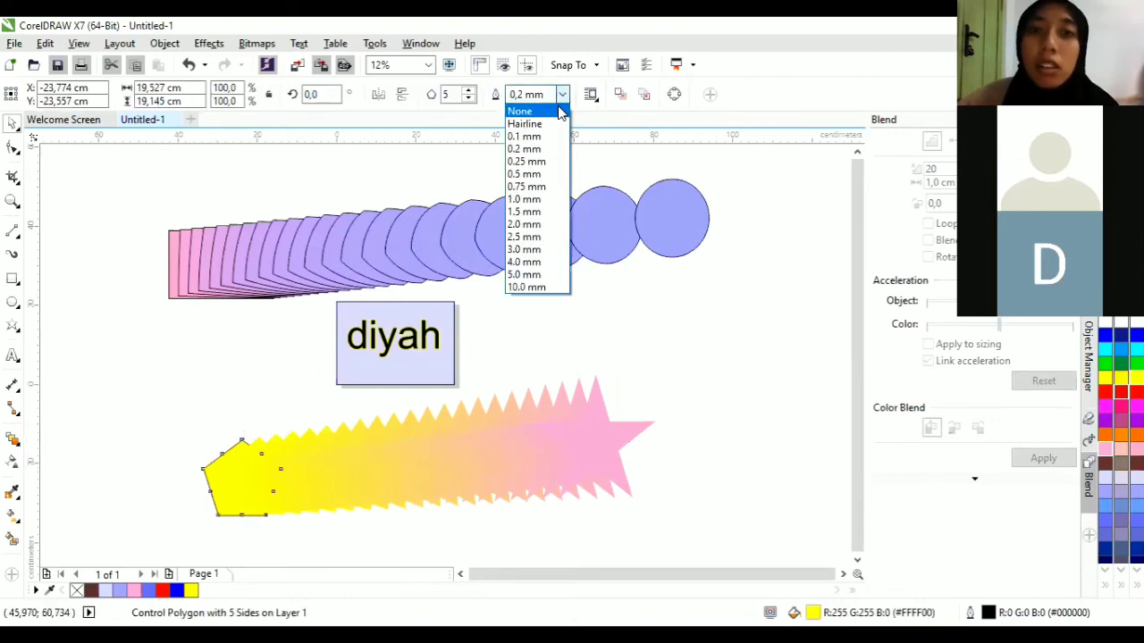
click(558, 107)
click(670, 475)
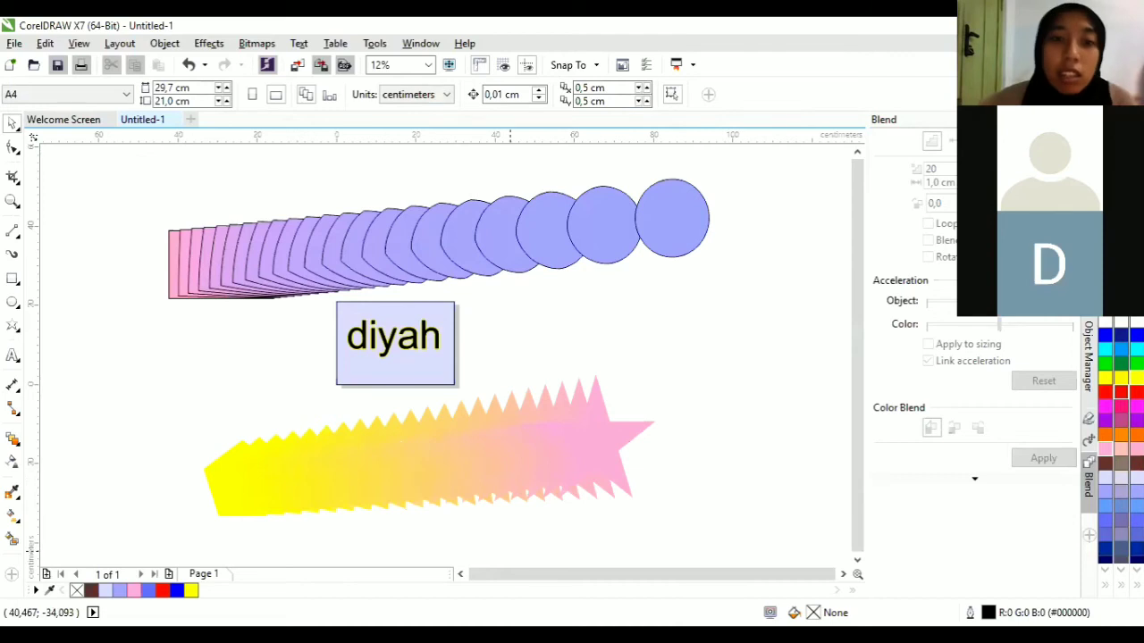
click(17, 444)
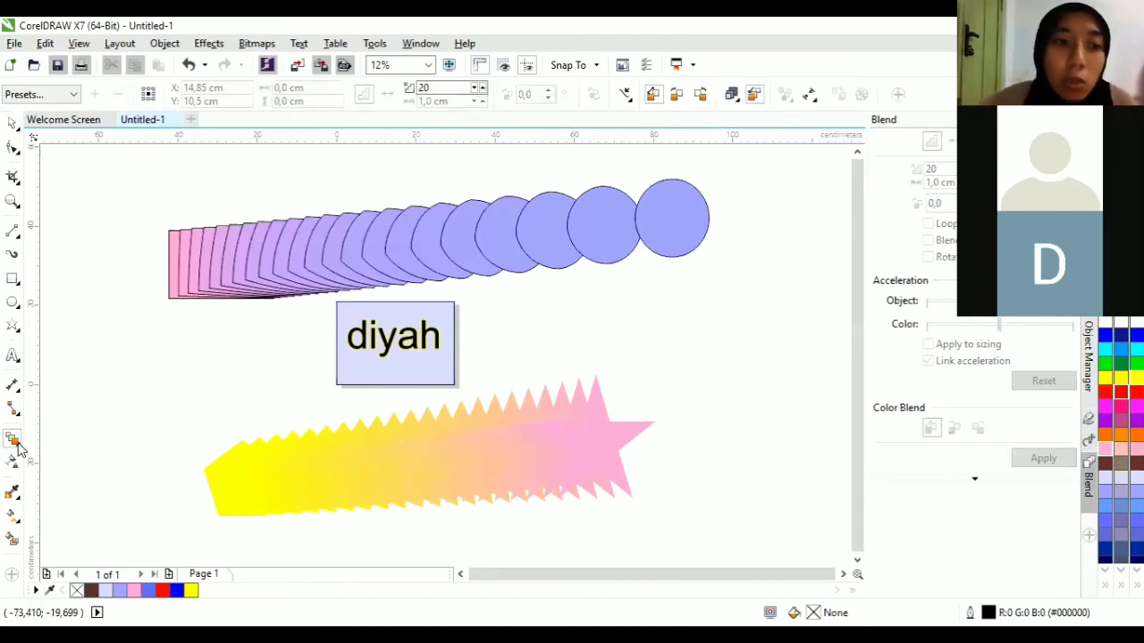
click(17, 447)
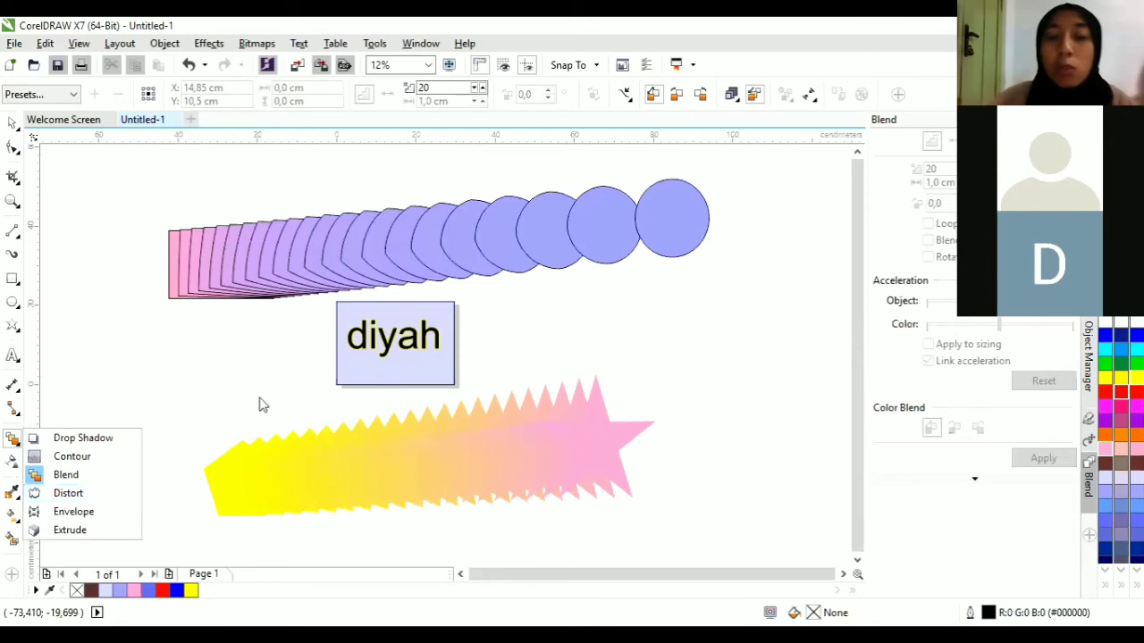
click(368, 347)
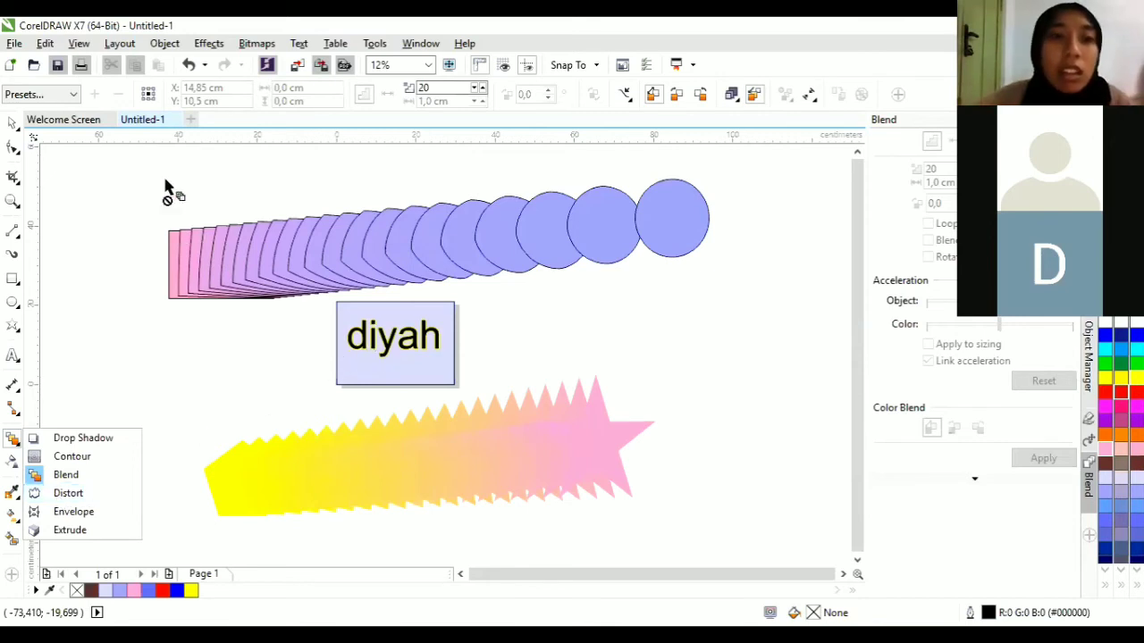
Distort the yellow-outlined text with a push and pull distortion centred near the foot of the letter i, with an amplitude of 7.
click(12, 123)
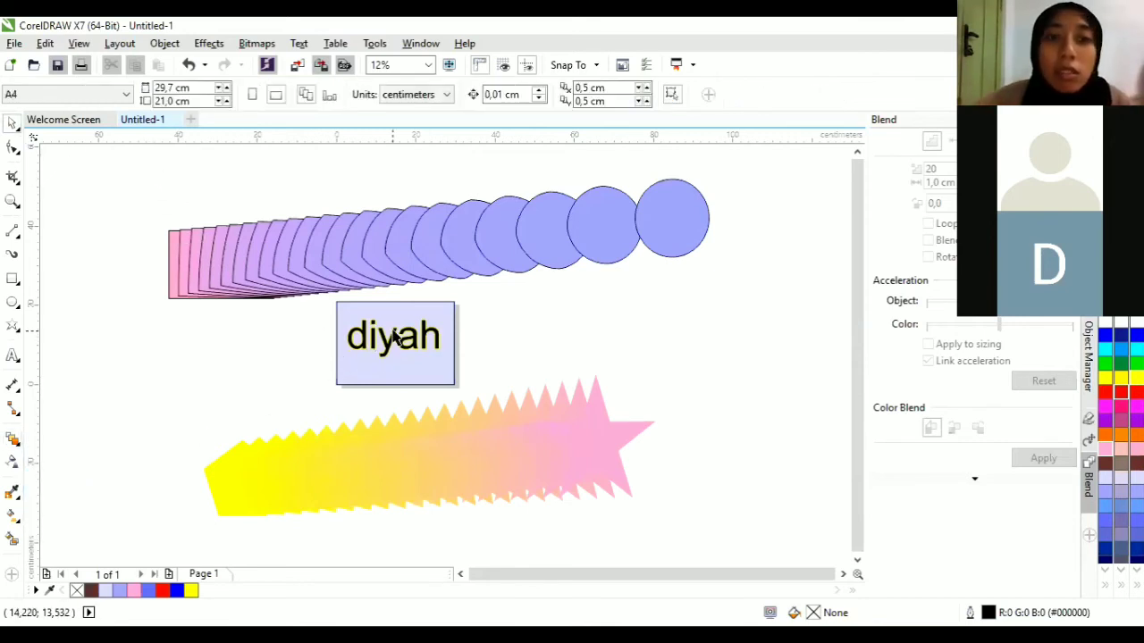
scroll(399, 355, up, 4)
click(396, 357)
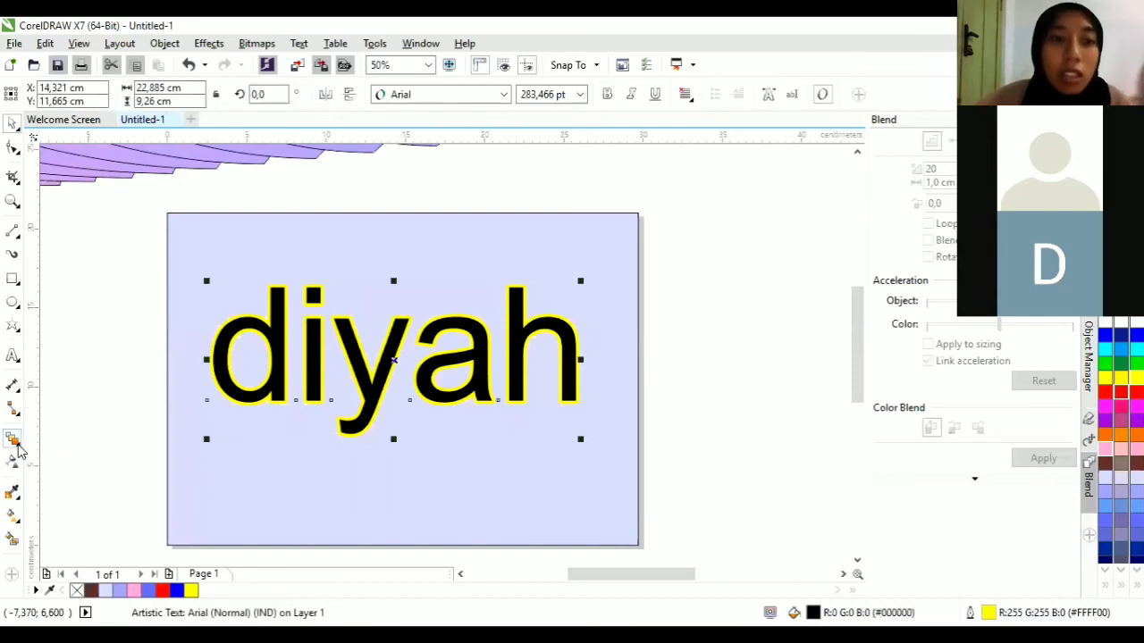
click(13, 439)
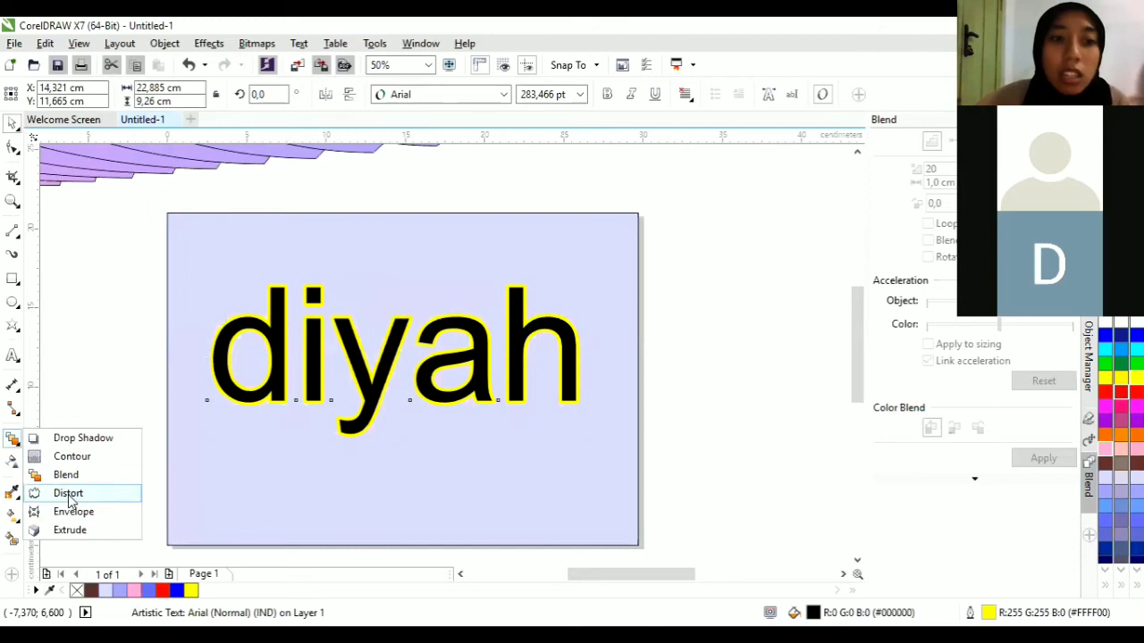
click(70, 496)
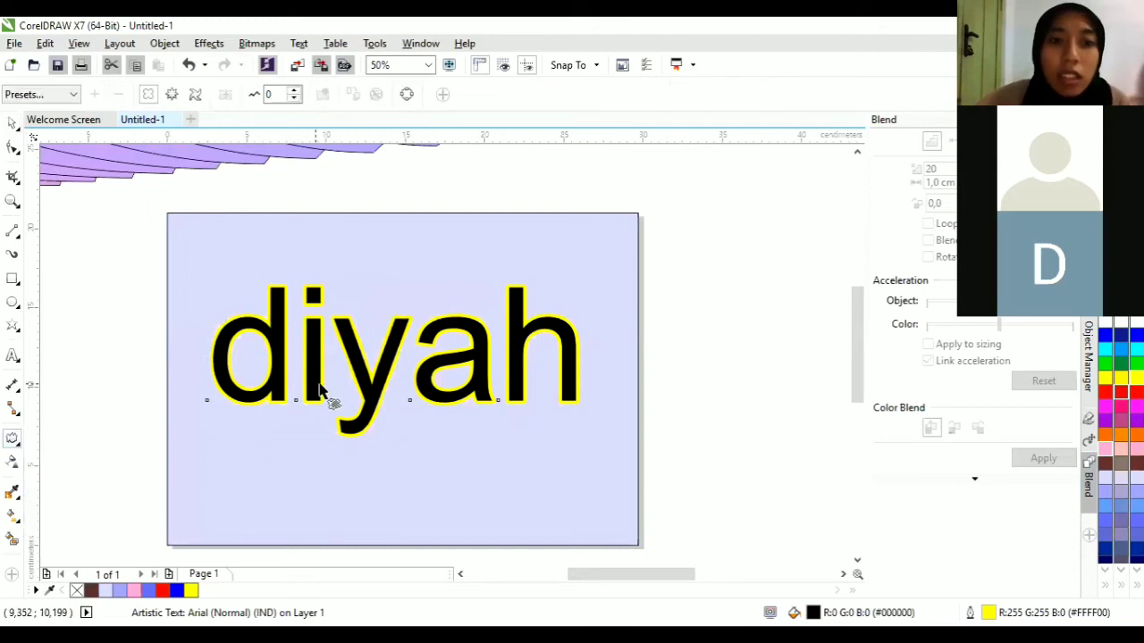
mouse_move(327, 392)
mouse_down()
mouse_move(327, 424)
mouse_move(363, 451)
mouse_move(322, 398)
mouse_up()
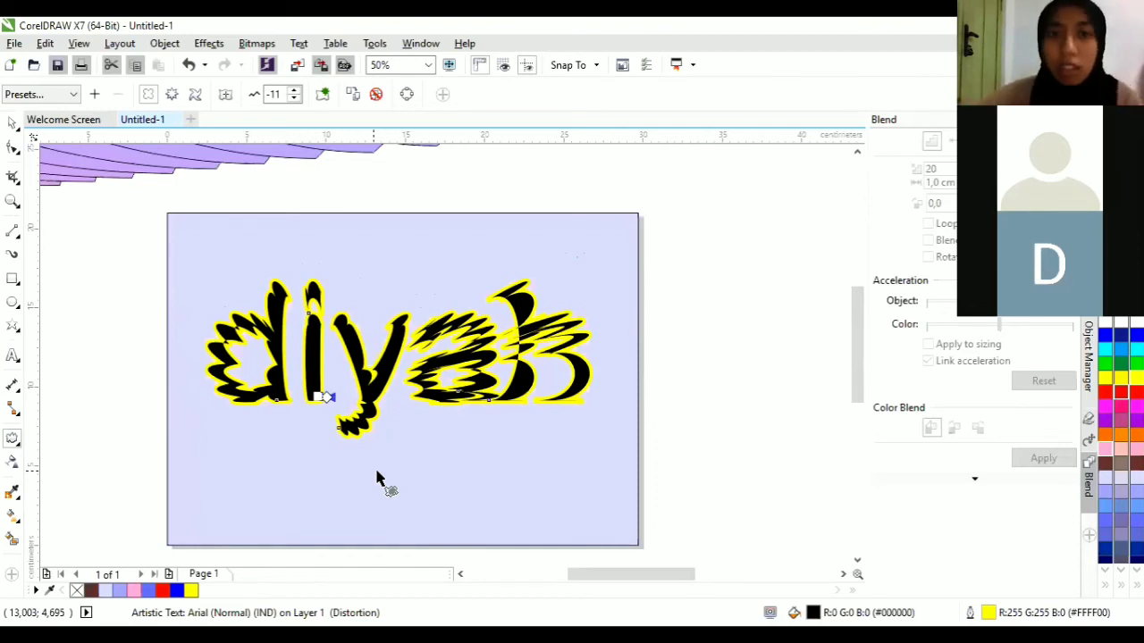
drag(326, 397, 332, 317)
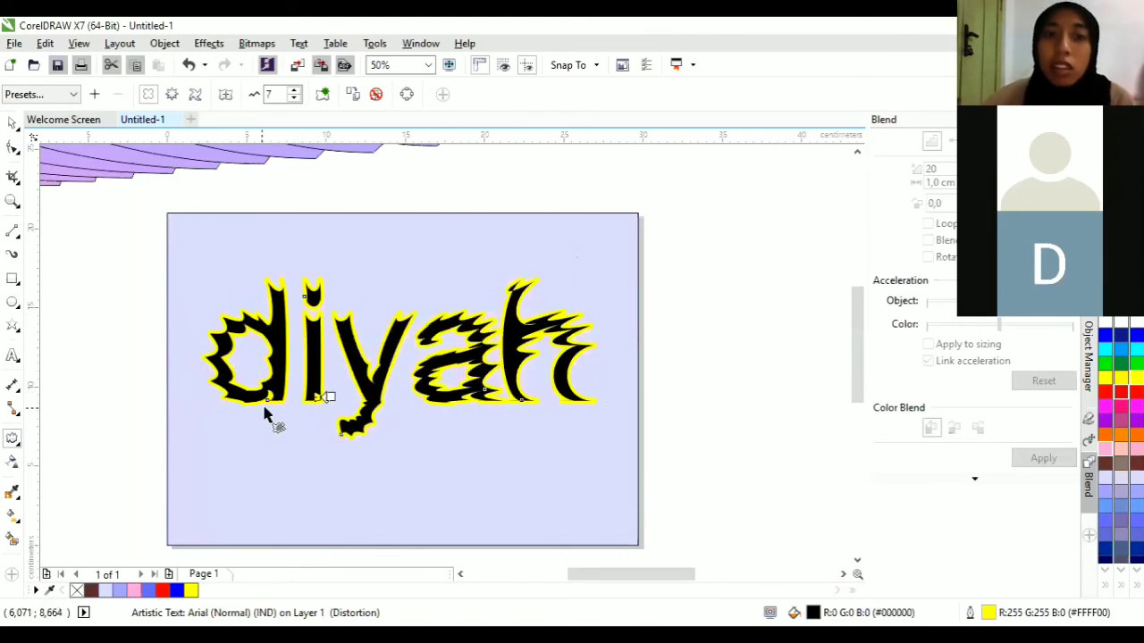
Try a new push and pull distortion starting near the foot of the letter d with an amplitude of 91, and undo it.
drag(260, 427, 324, 379)
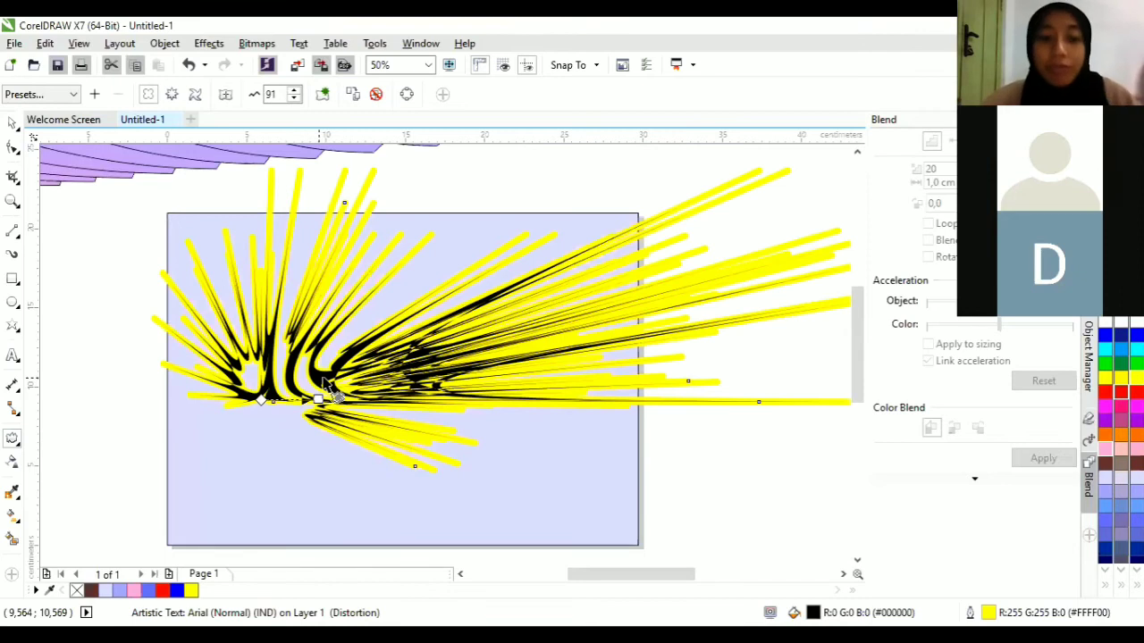
key(ctrl+z)
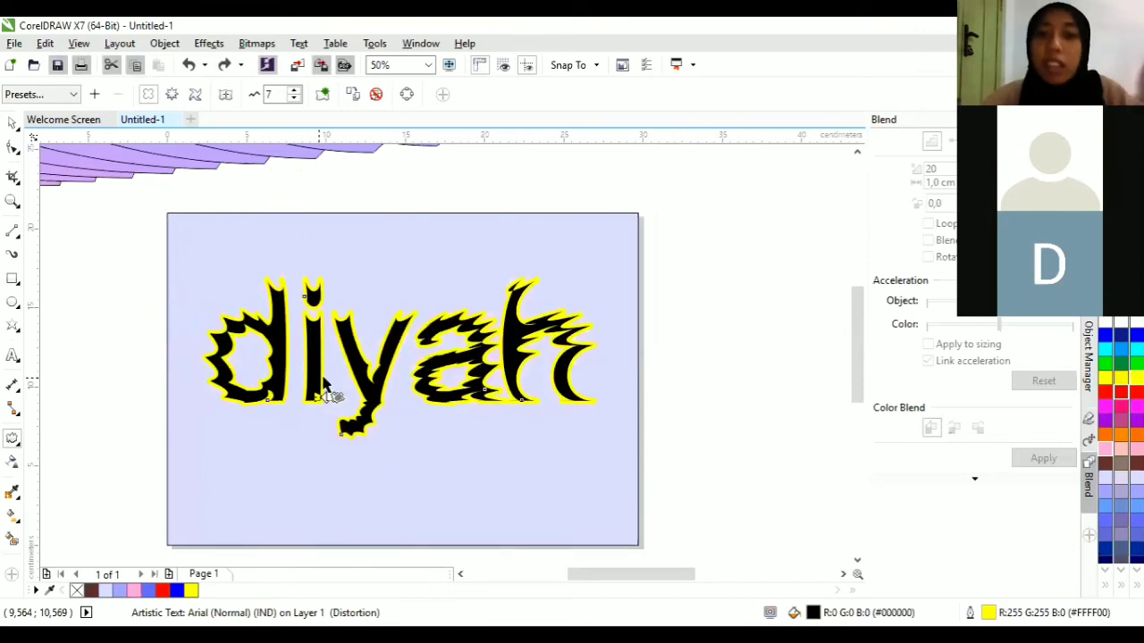
click(18, 447)
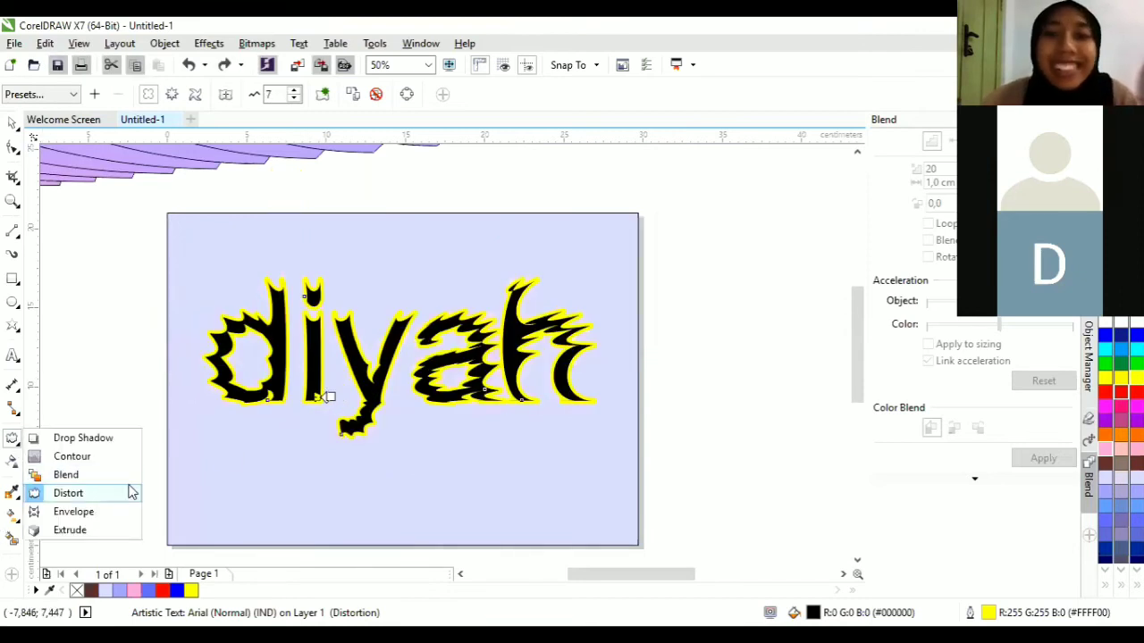
click(85, 496)
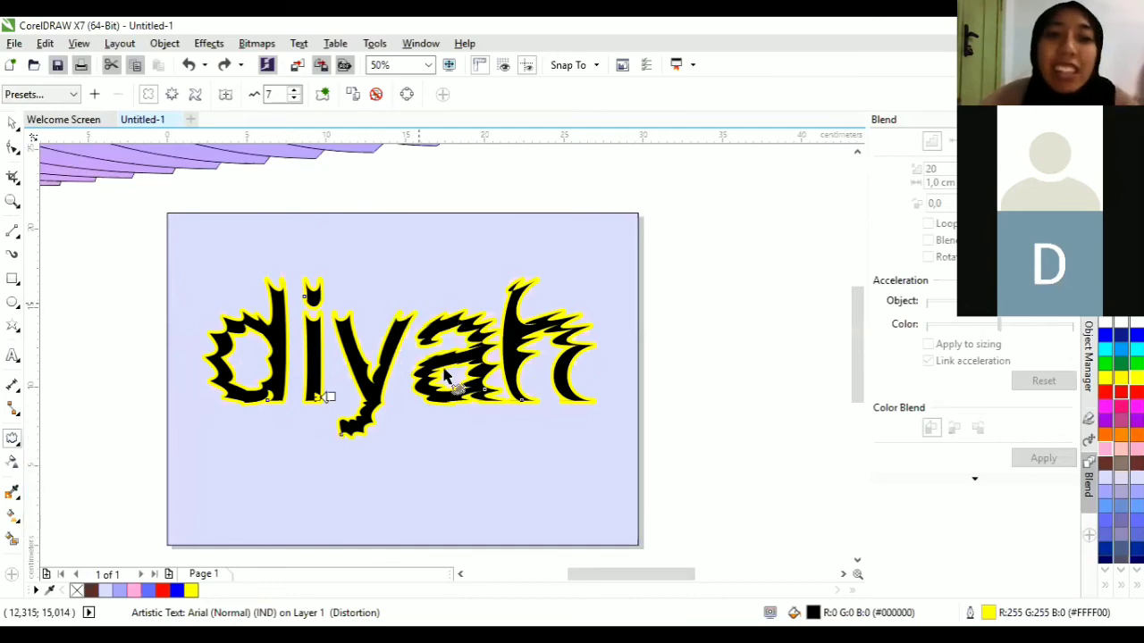
click(13, 122)
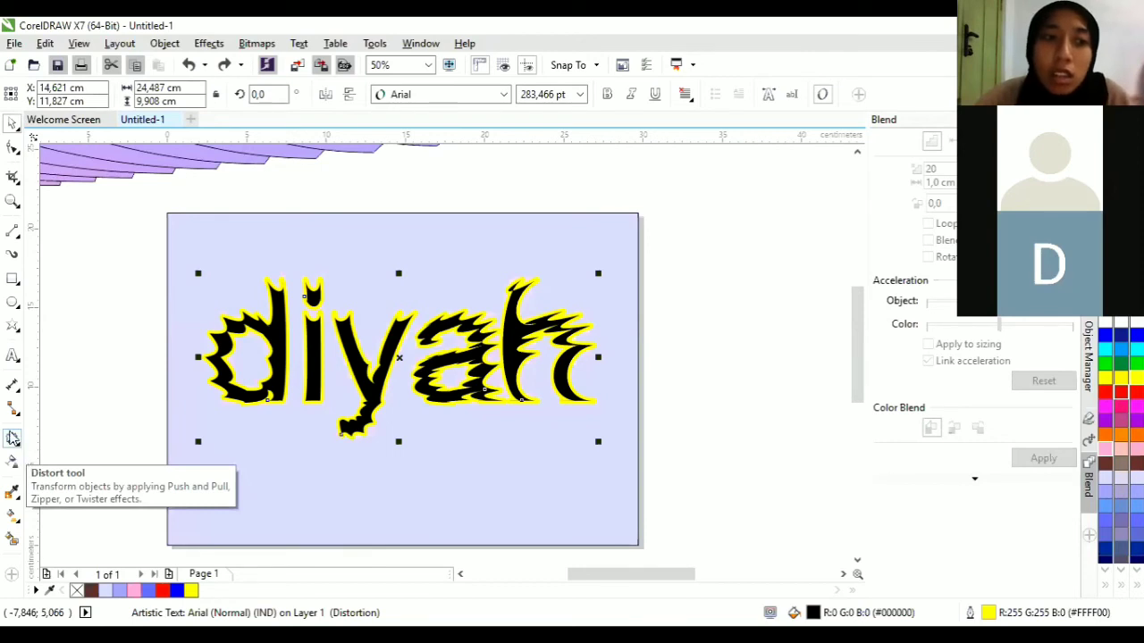
Activate the Envelope tool on the yellow-outlined text and undo its push and pull distortion.
click(17, 444)
click(17, 445)
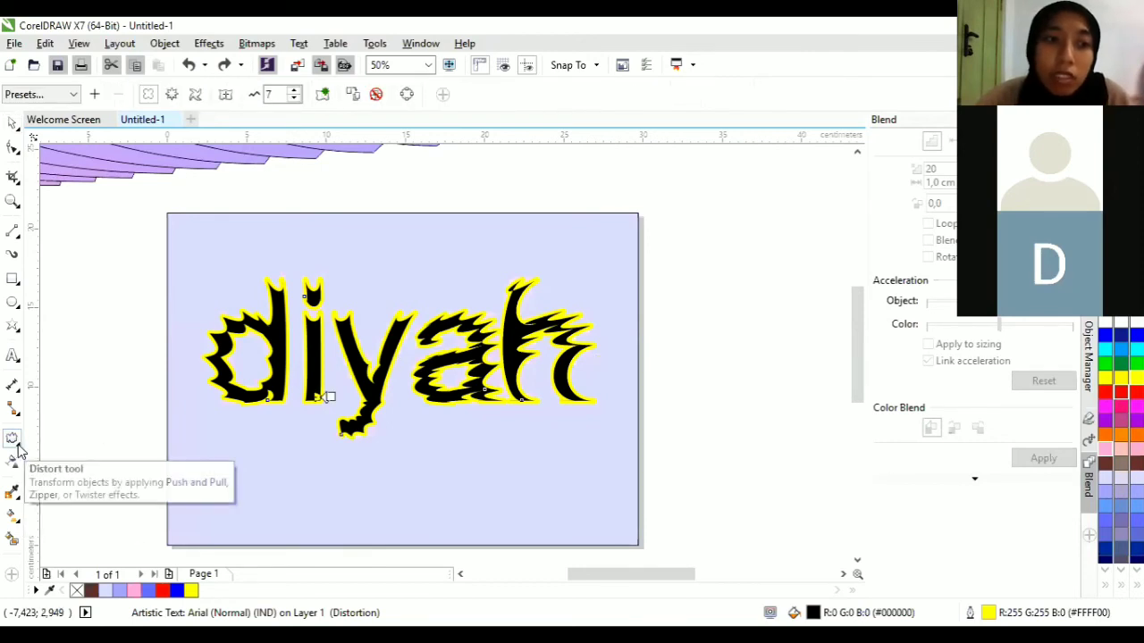
click(17, 445)
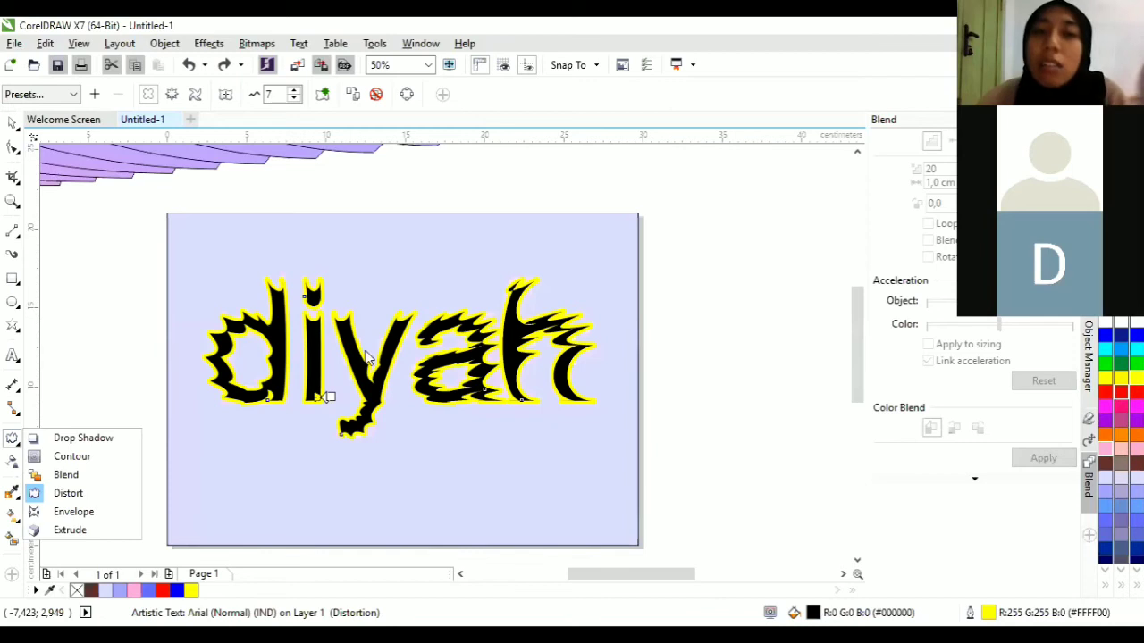
click(75, 512)
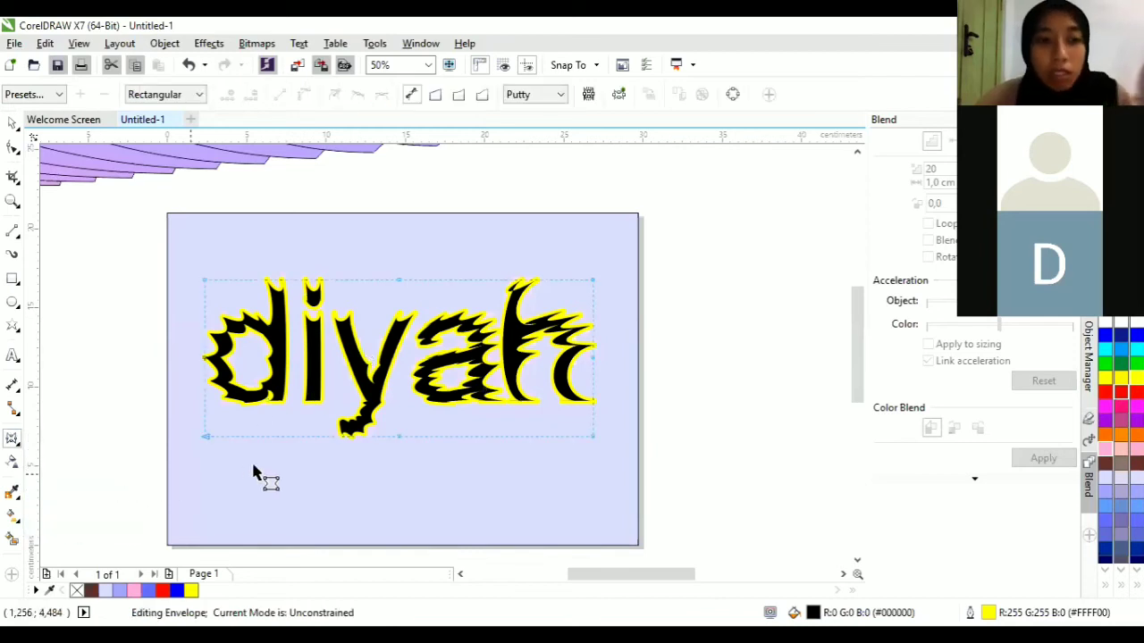
key(ctrl+z)
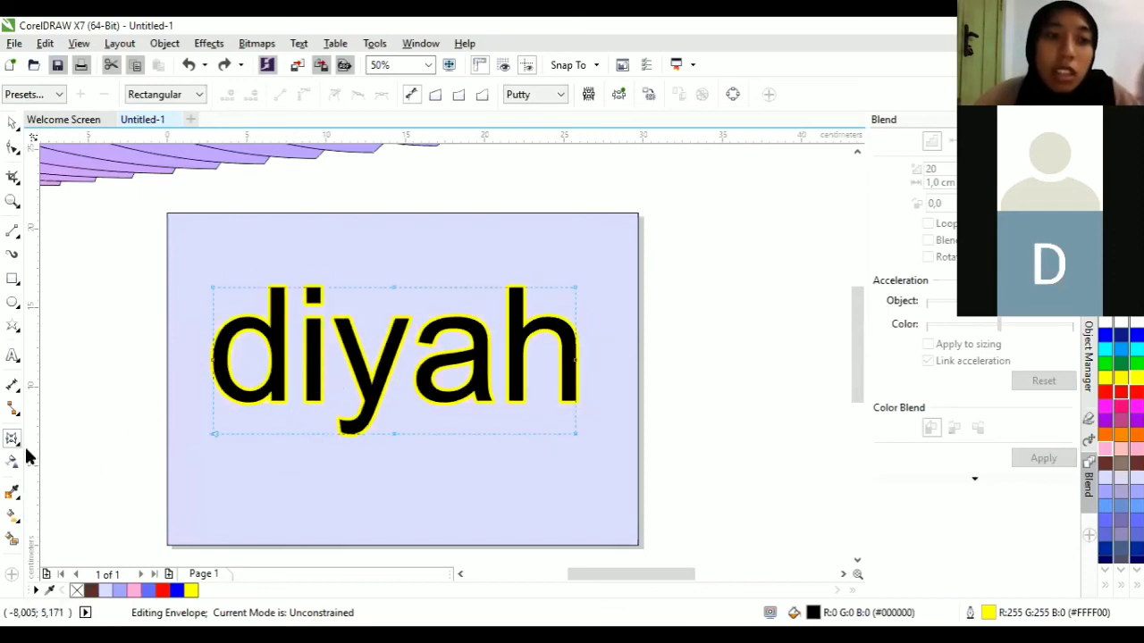
Bend the text with an unconstrained envelope by pulling its upper and lower middle nodes downward.
scroll(252, 313, up, 2)
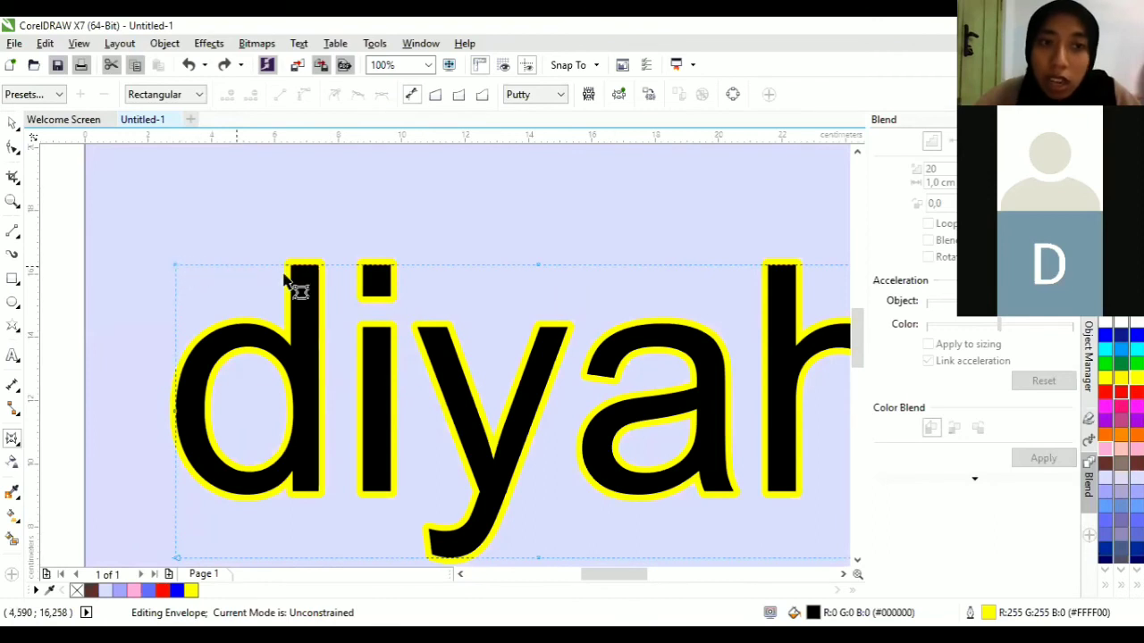
scroll(339, 286, down, 2)
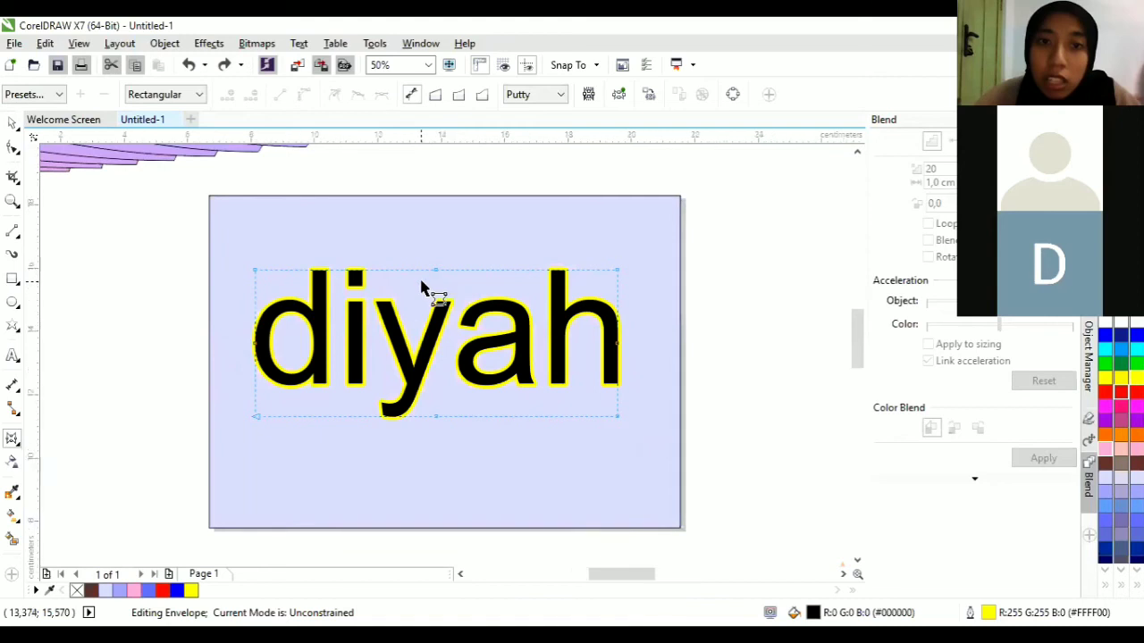
scroll(427, 287, up, 2)
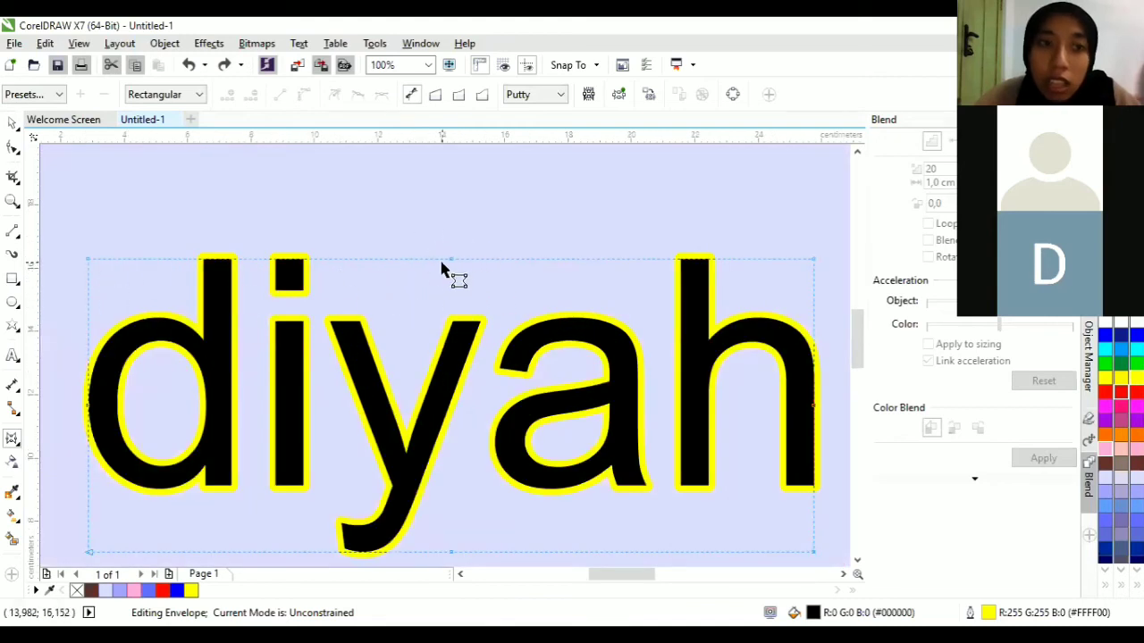
drag(452, 259, 462, 401)
scroll(463, 402, down, 1)
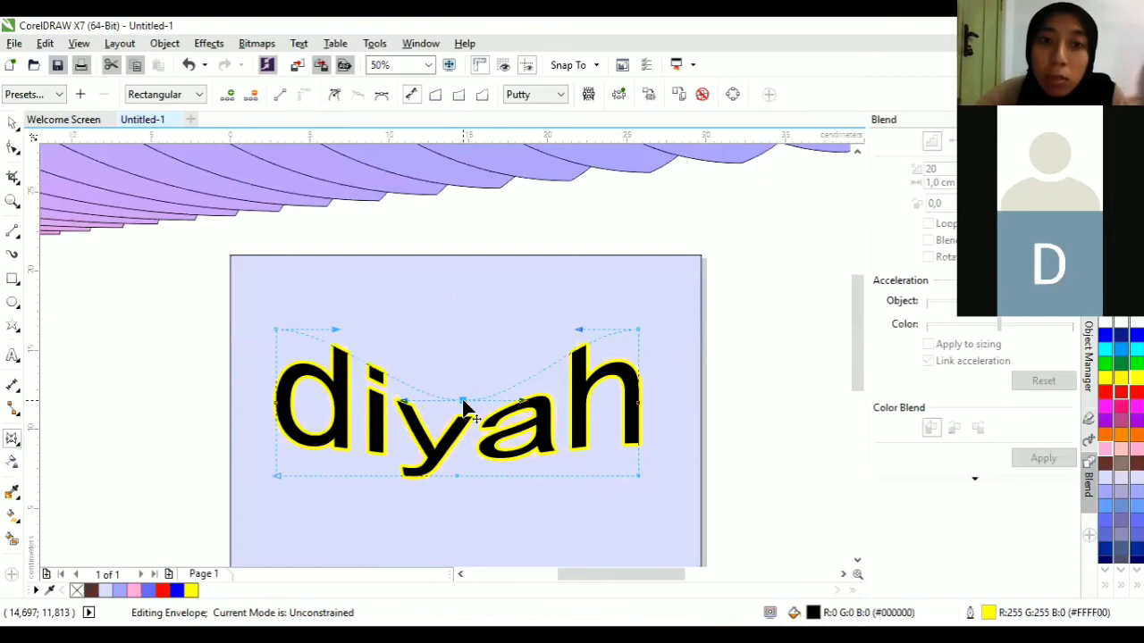
drag(453, 478, 457, 544)
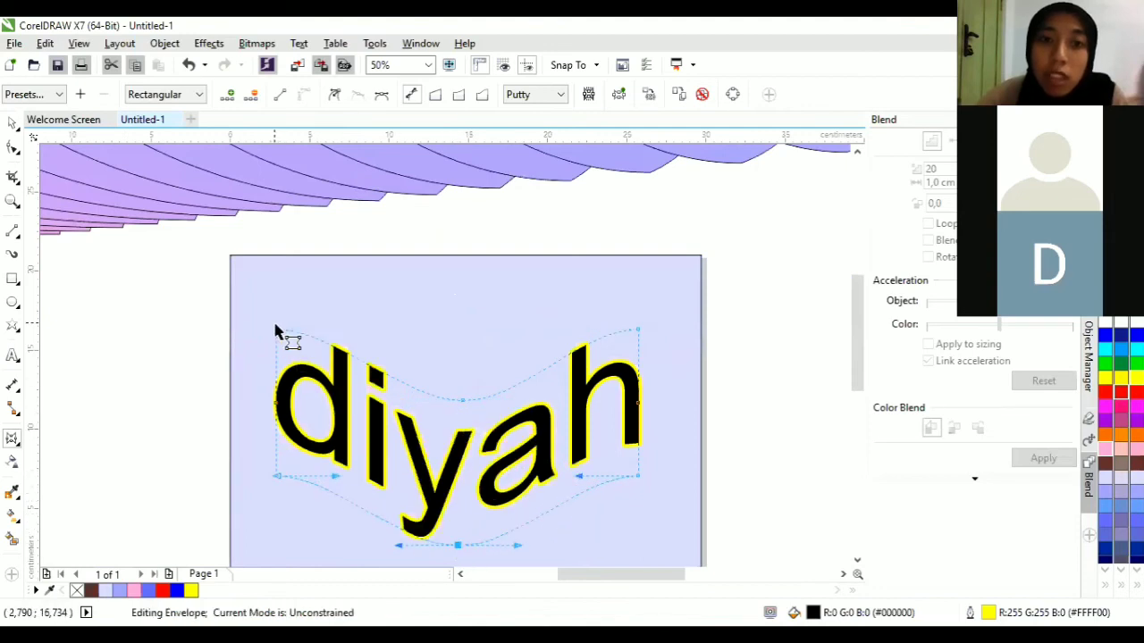
Pull the envelope's two upper corner nodes up and outward, and move its right middle node down and inward.
drag(276, 329, 231, 247)
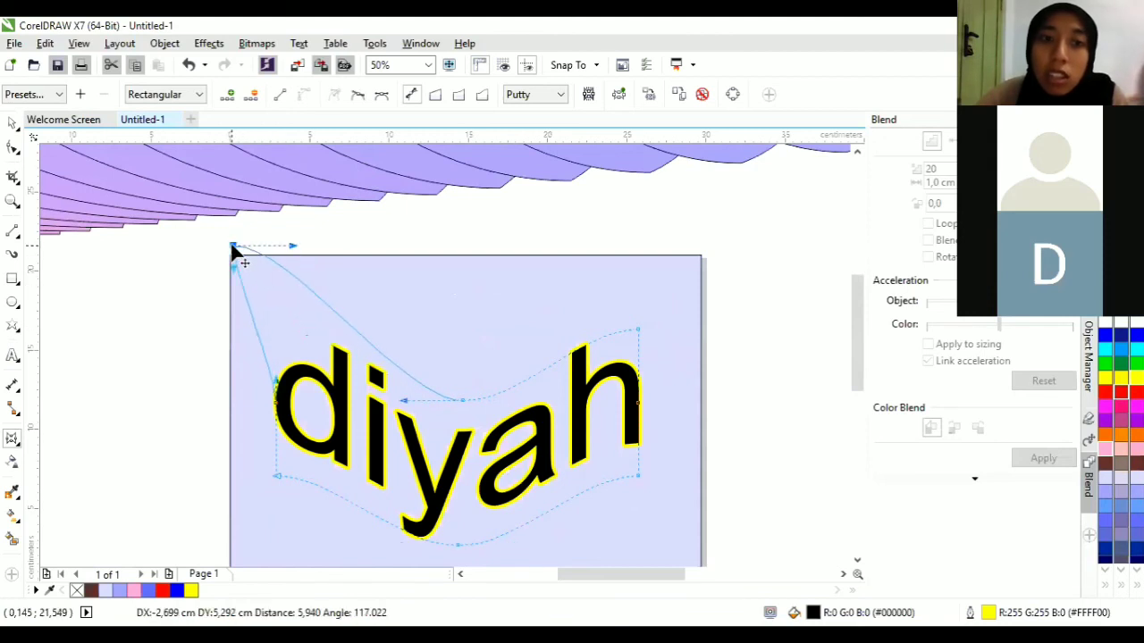
drag(639, 331, 681, 275)
click(650, 409)
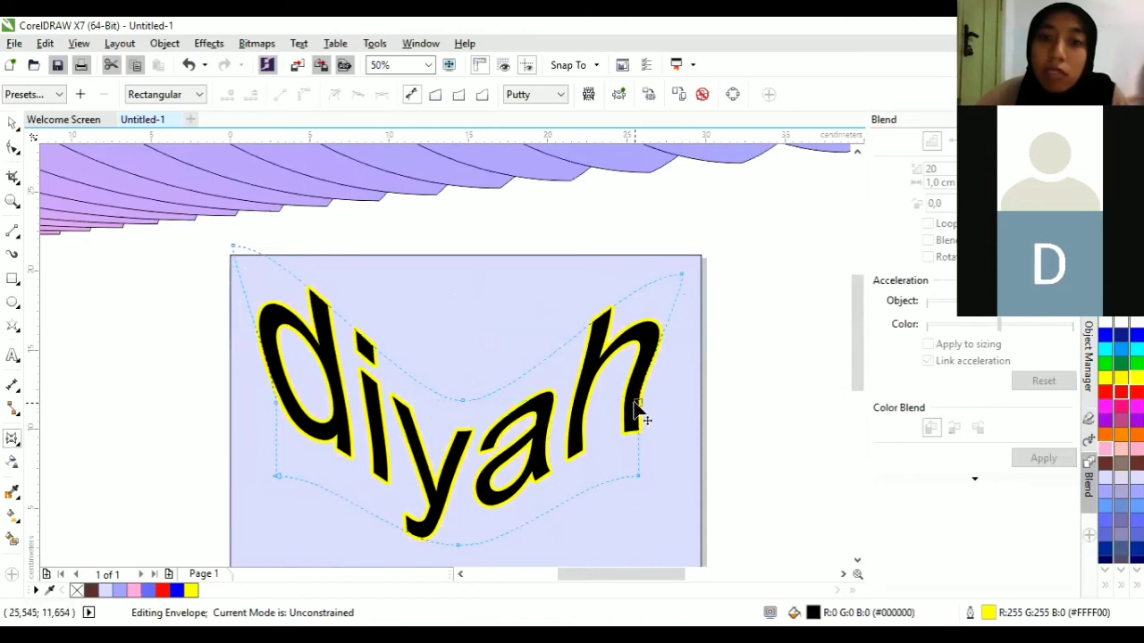
mouse_move(638, 409)
mouse_down()
mouse_move(507, 426)
mouse_move(607, 434)
mouse_up()
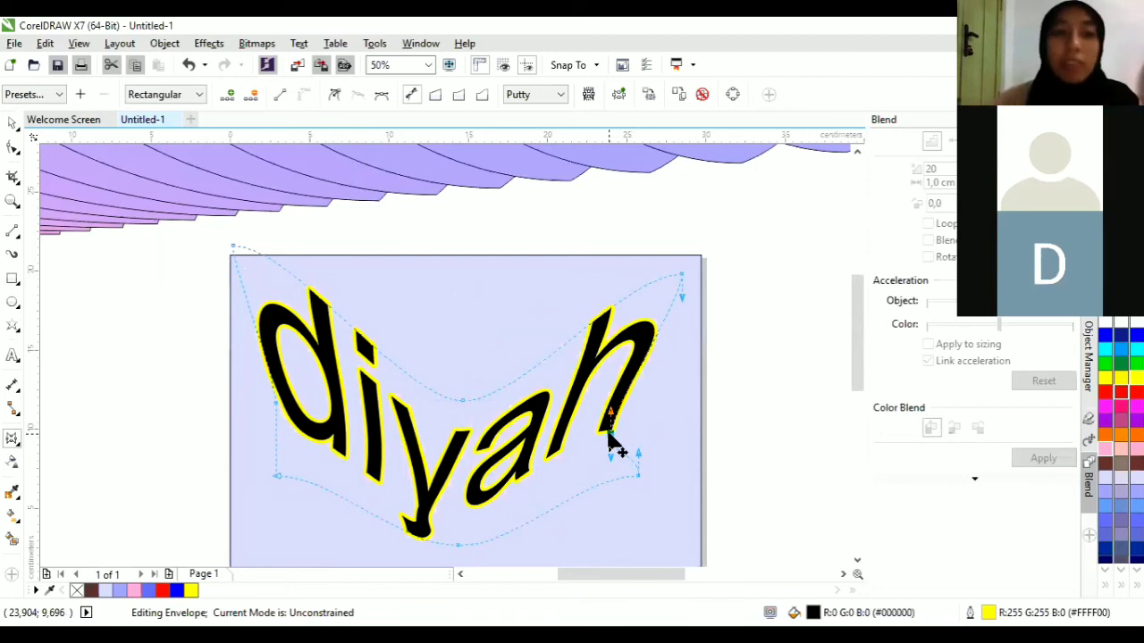
Undo all the envelope edits on the text.
click(17, 447)
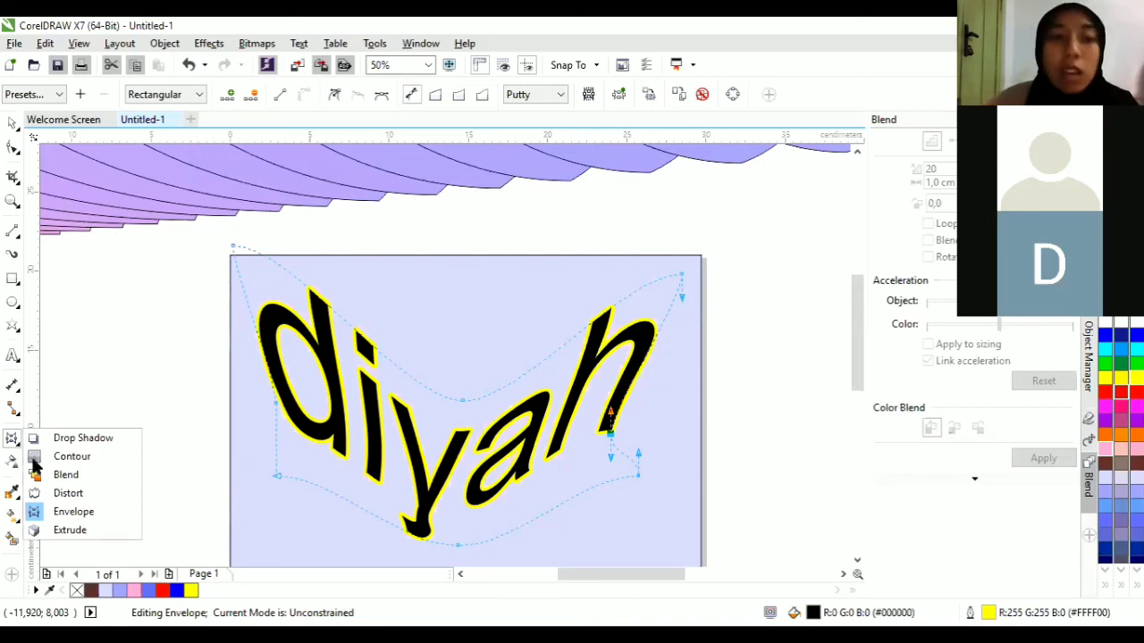
click(74, 532)
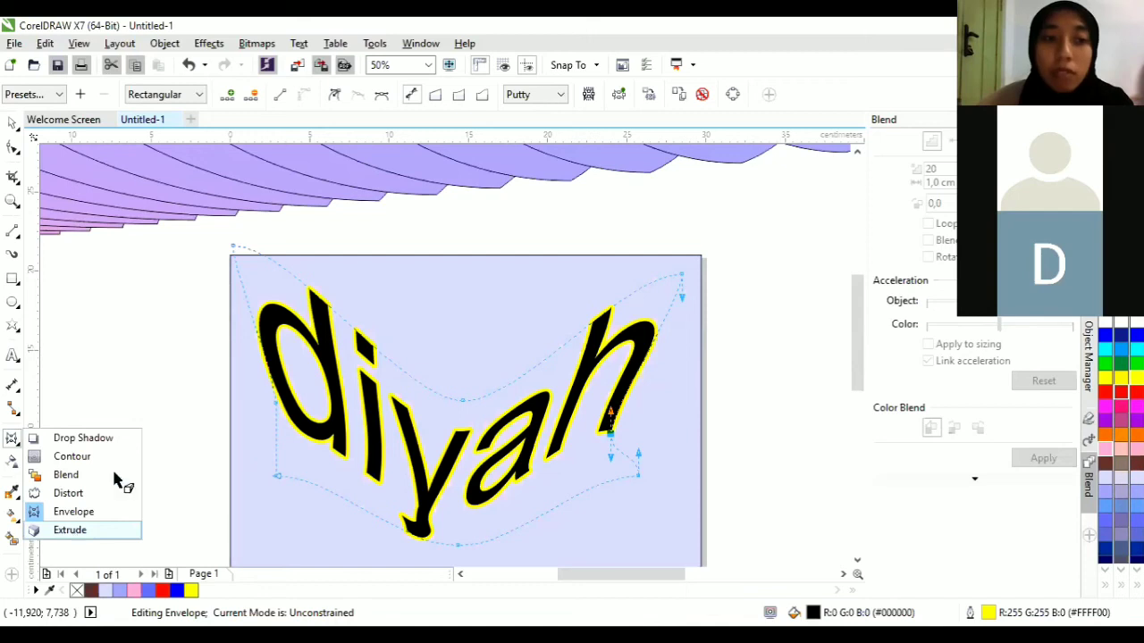
click(13, 122)
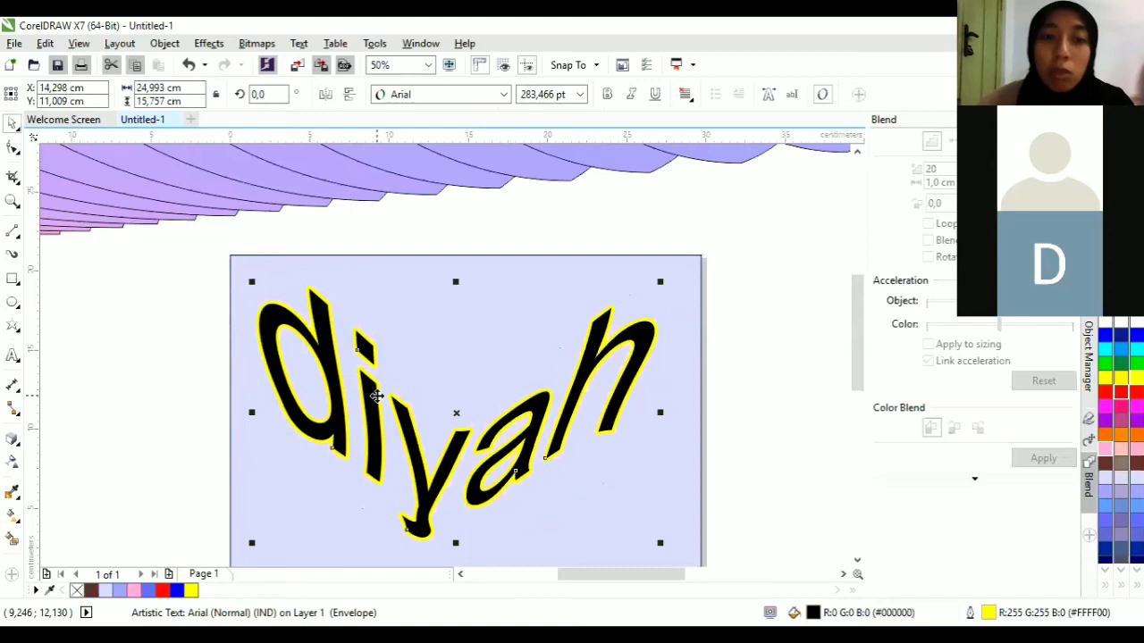
key(ctrl+z)
key(ctrl+z)
key(ctrl+z)
key(ctrl+z)
key(ctrl+z)
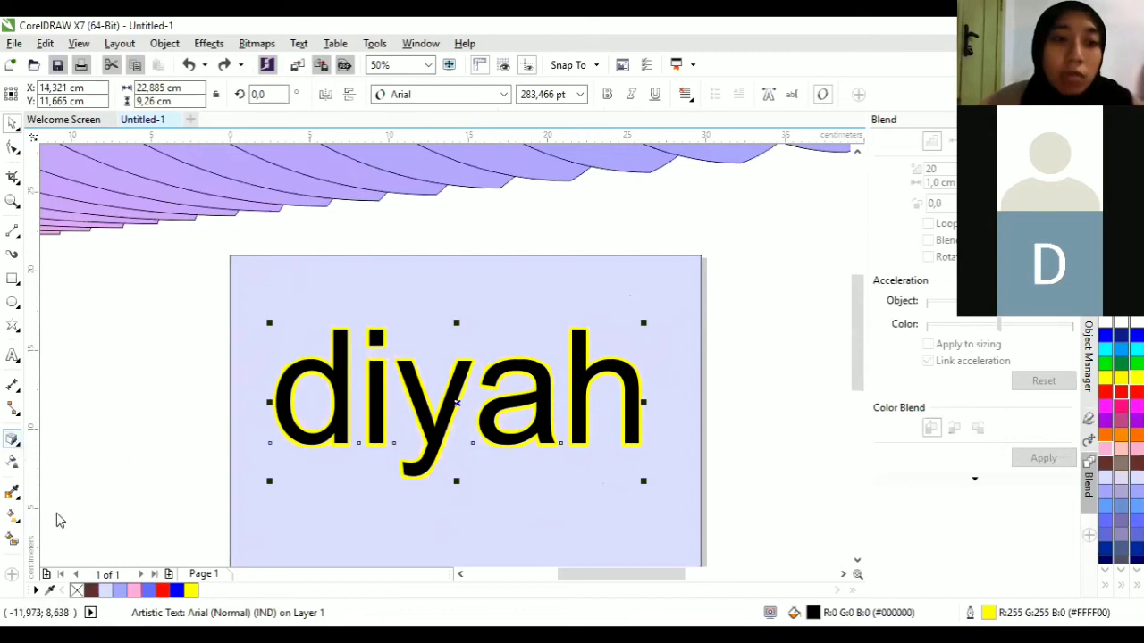
Extrude the text toward a vanishing point about 13 cm above its centre, with a depth of 91.
click(17, 441)
click(63, 532)
drag(474, 455, 463, 197)
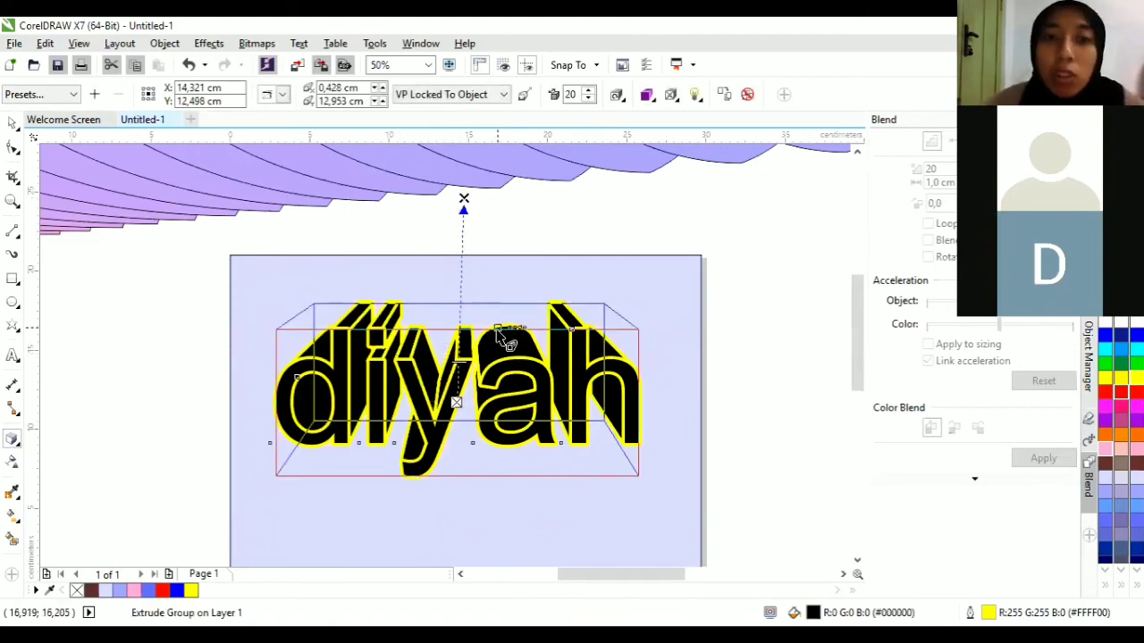
drag(462, 361, 461, 215)
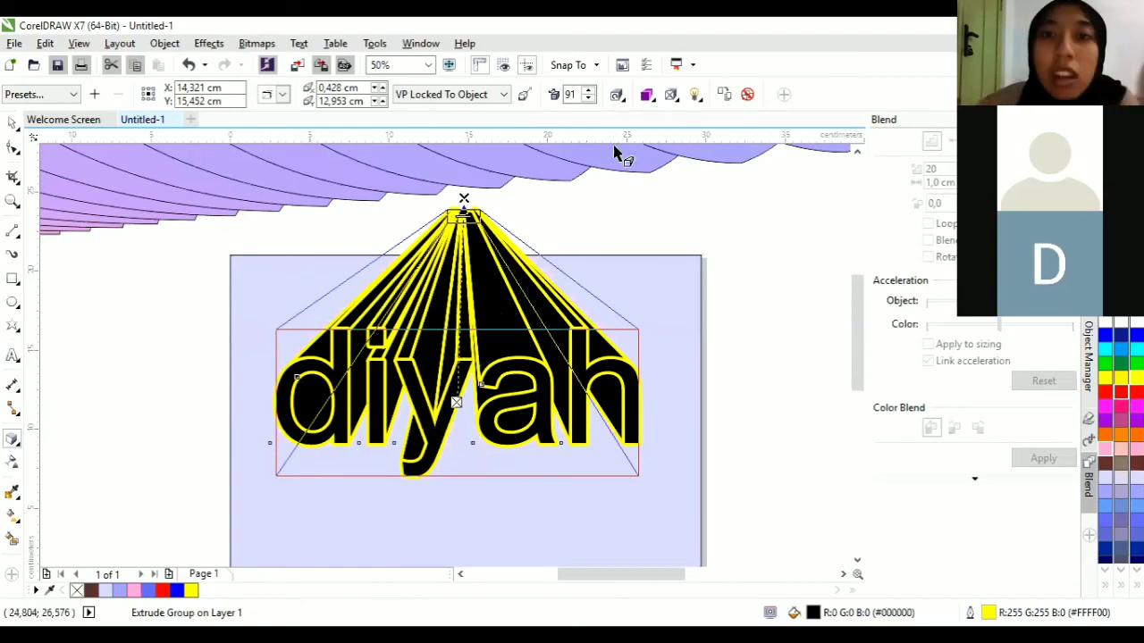
Colour the extrusion's sides with solid yellow.
click(647, 95)
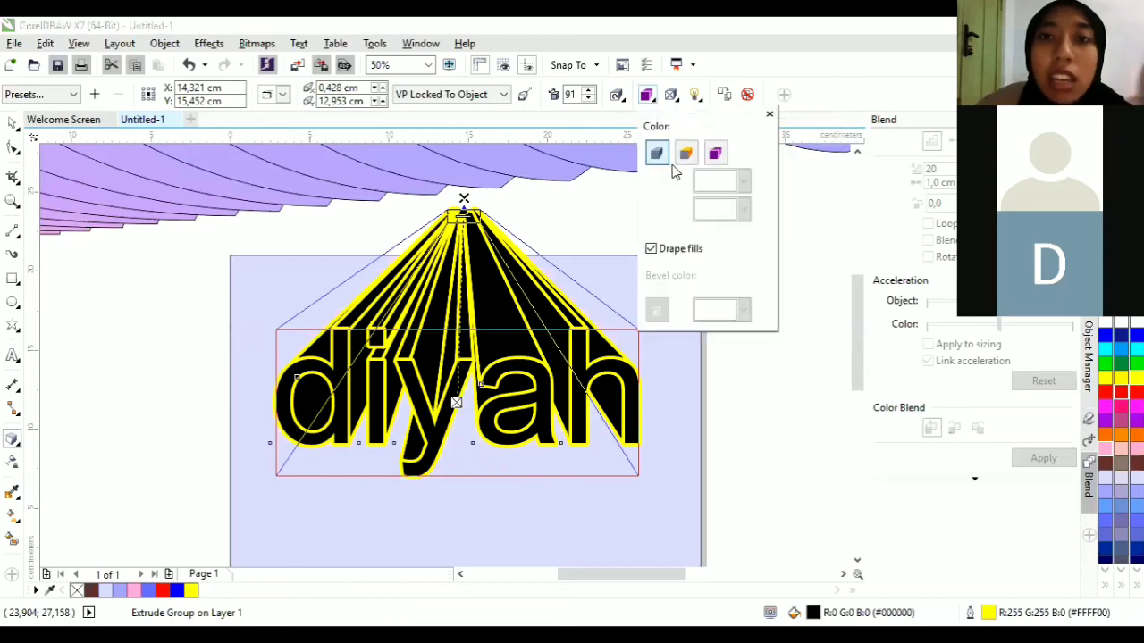
click(687, 155)
click(687, 154)
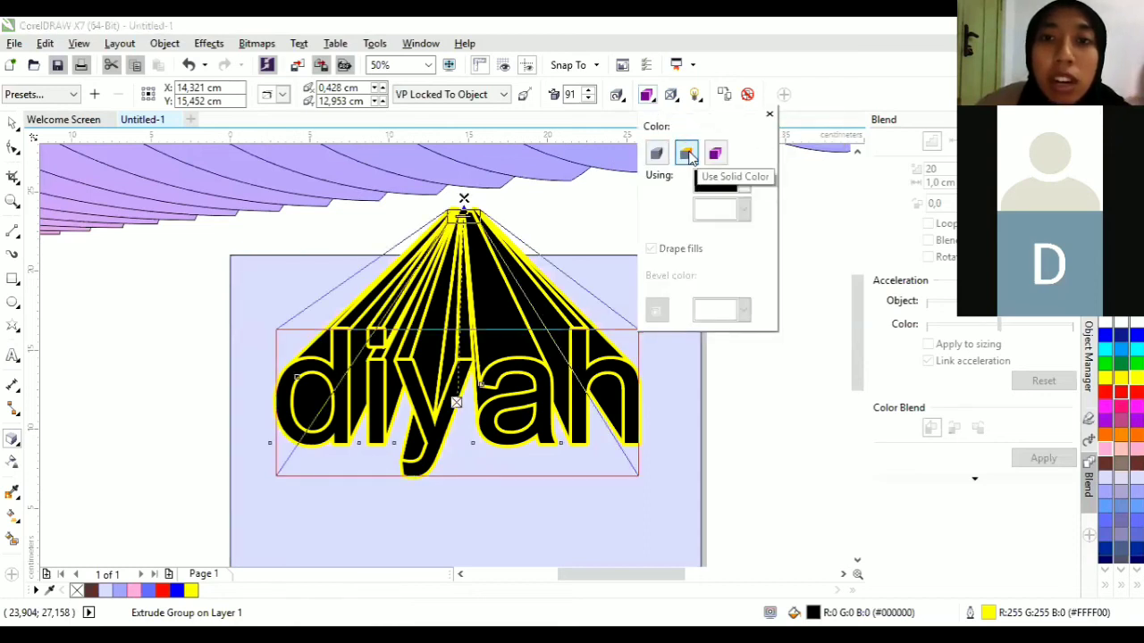
click(746, 182)
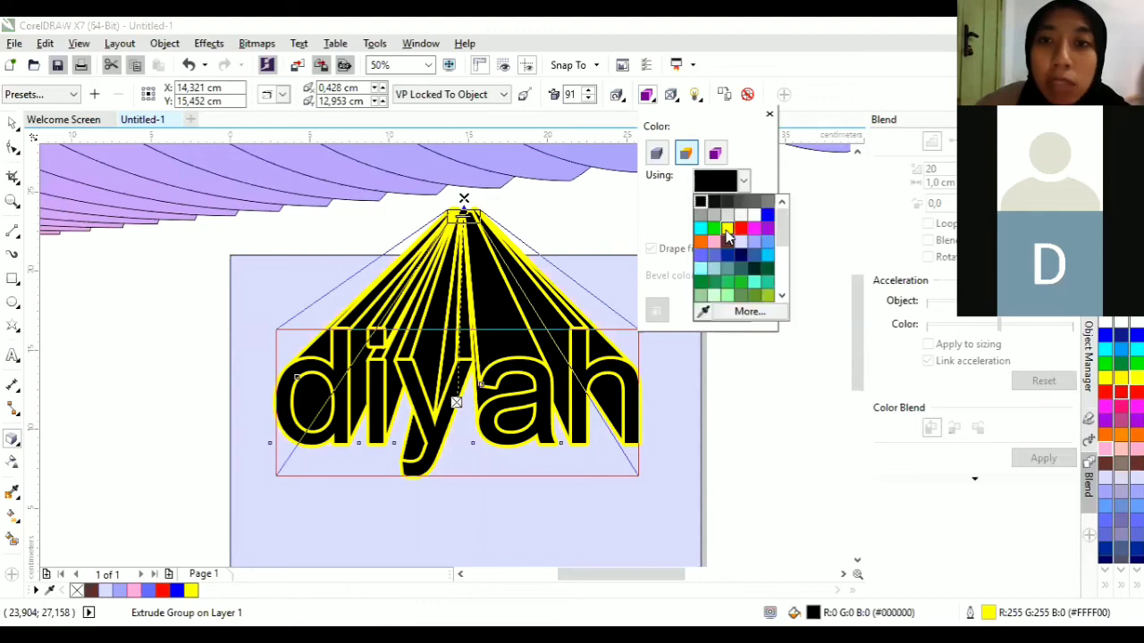
click(728, 230)
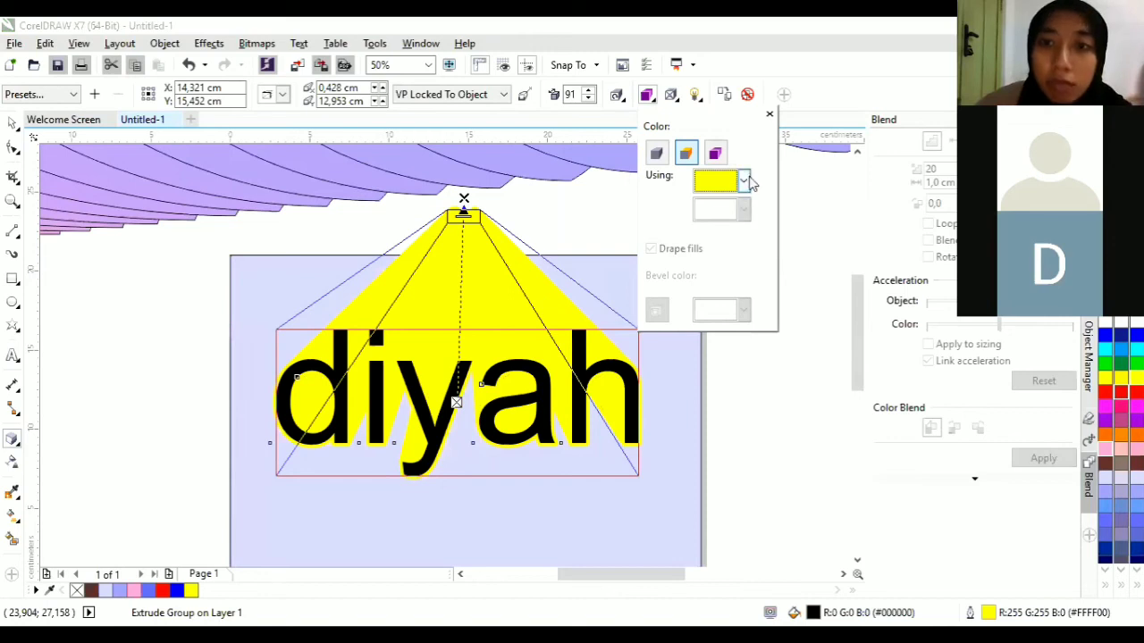
click(749, 181)
click(744, 220)
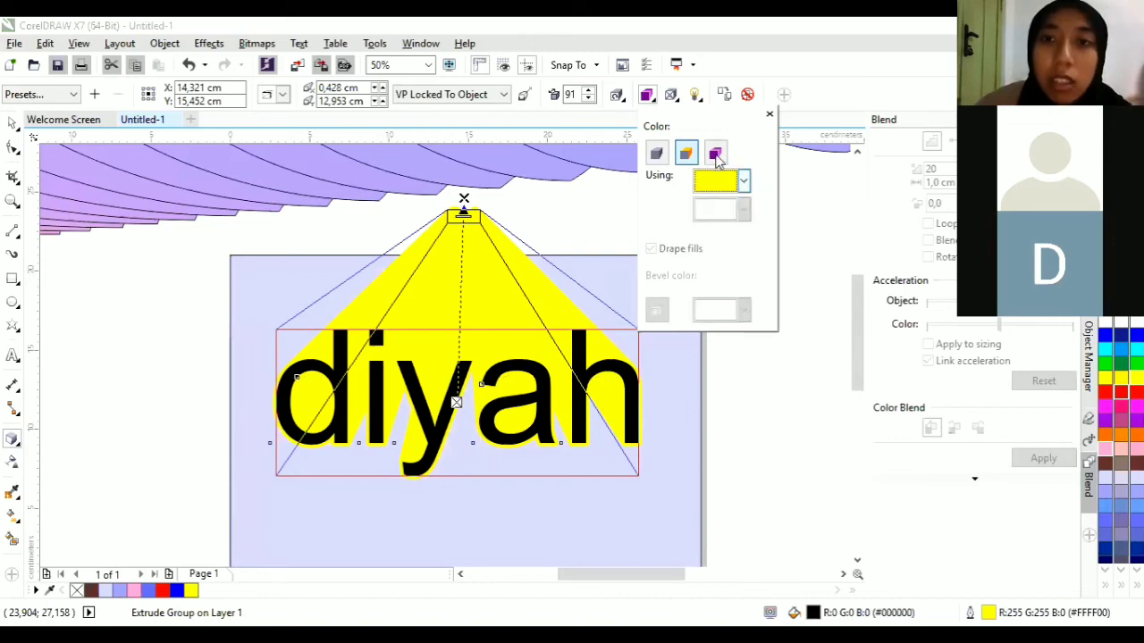
Switch the extrusion to colour shading, from white to a very light off-white.
click(716, 151)
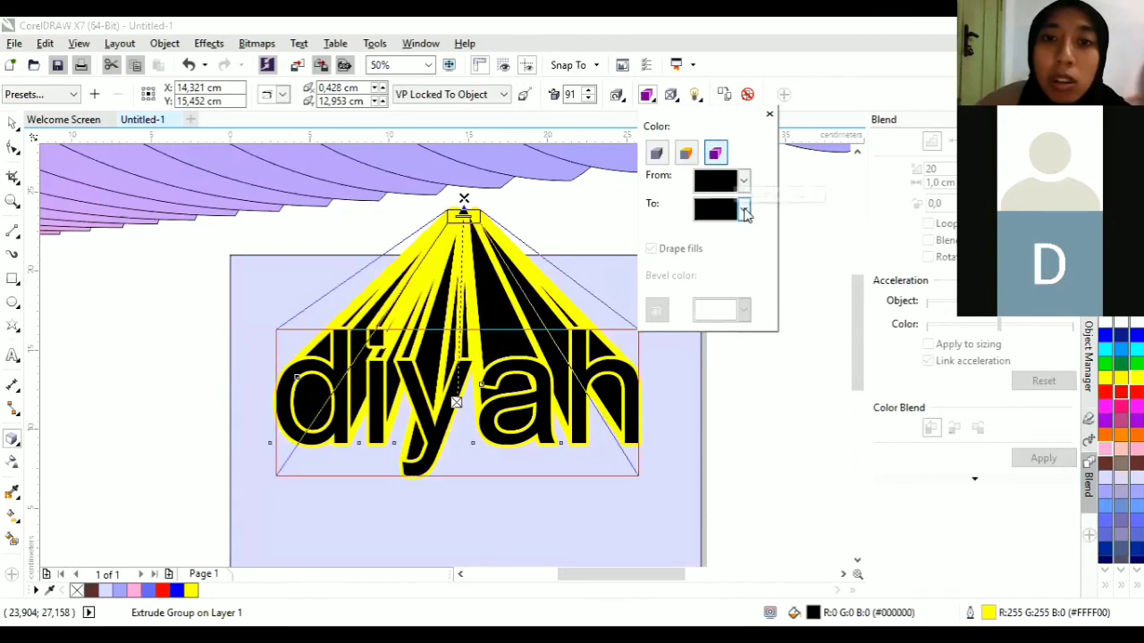
click(743, 209)
click(740, 244)
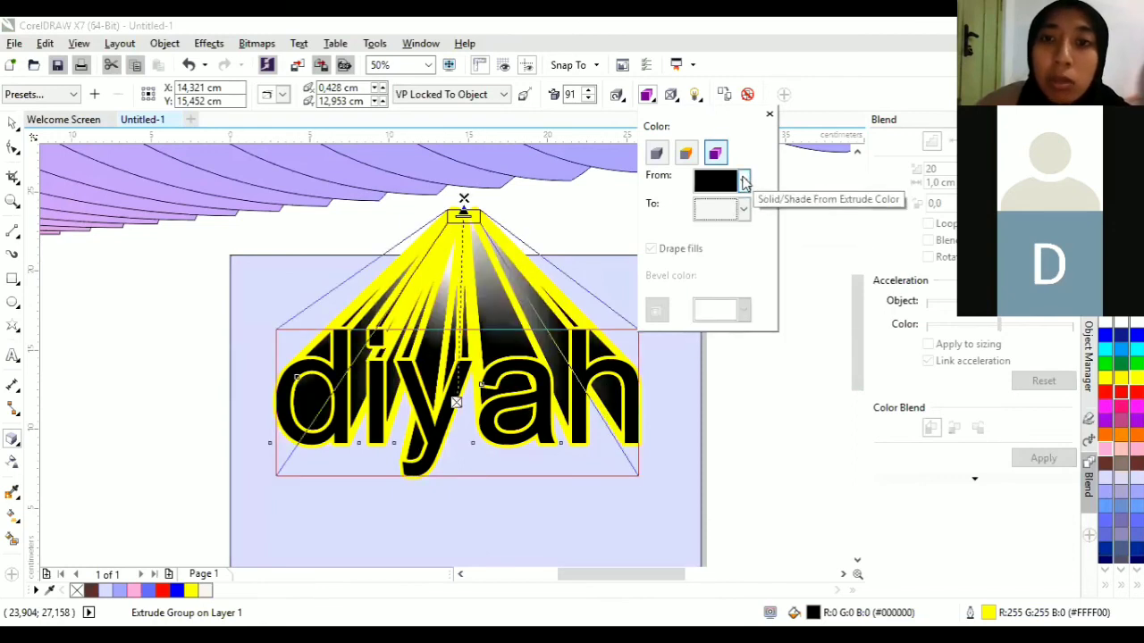
click(744, 182)
click(758, 223)
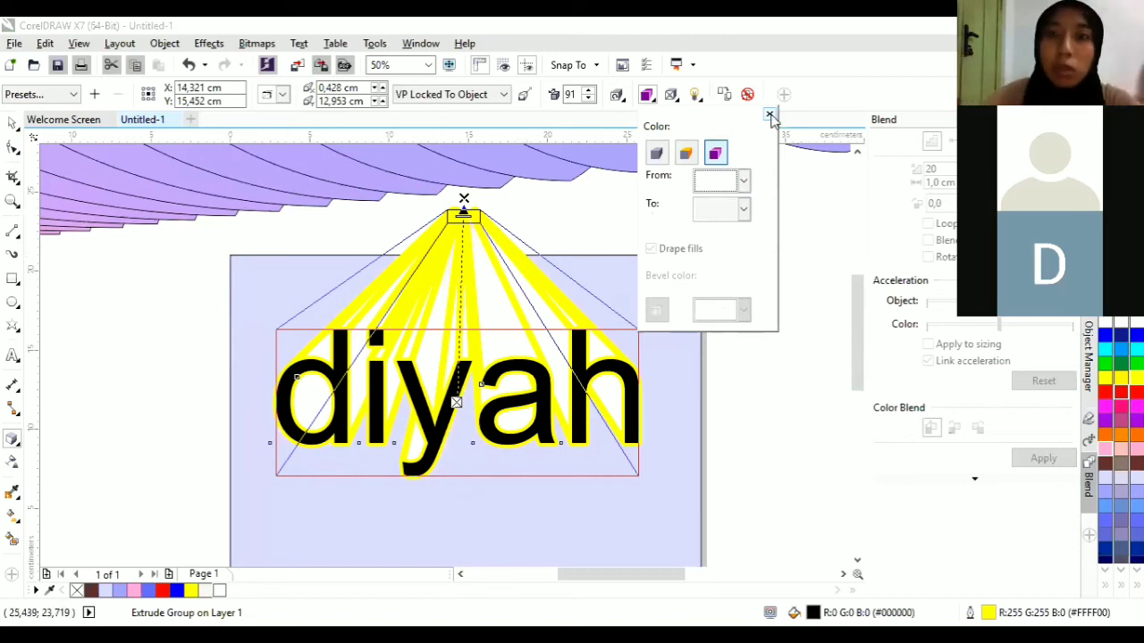
click(647, 95)
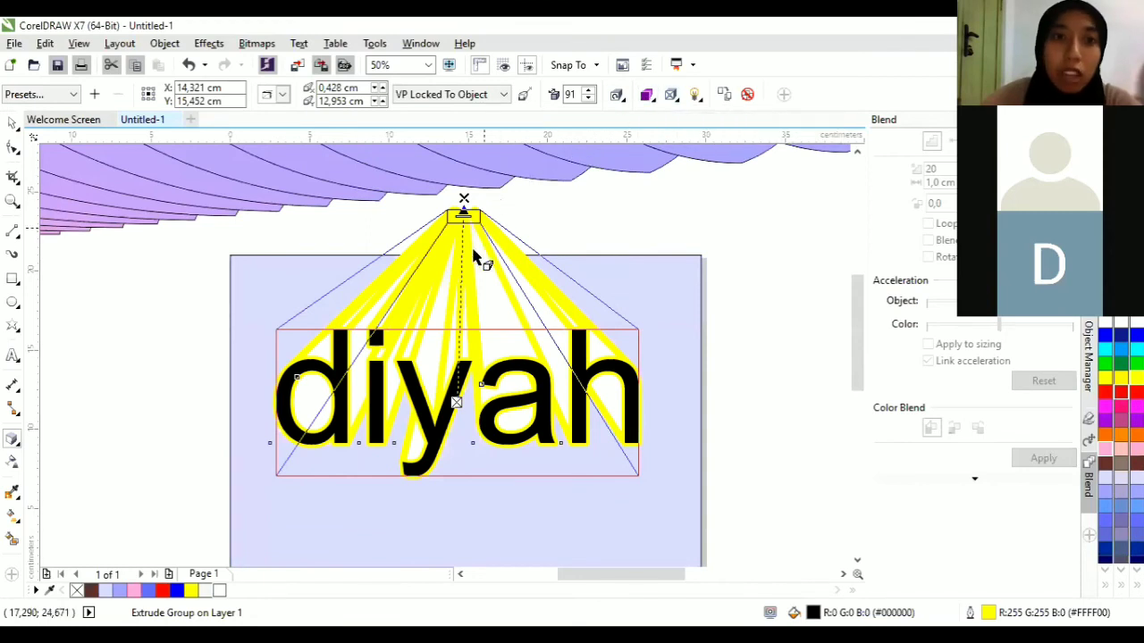
Adjust the extrusion's depth to 84.
drag(463, 217, 467, 305)
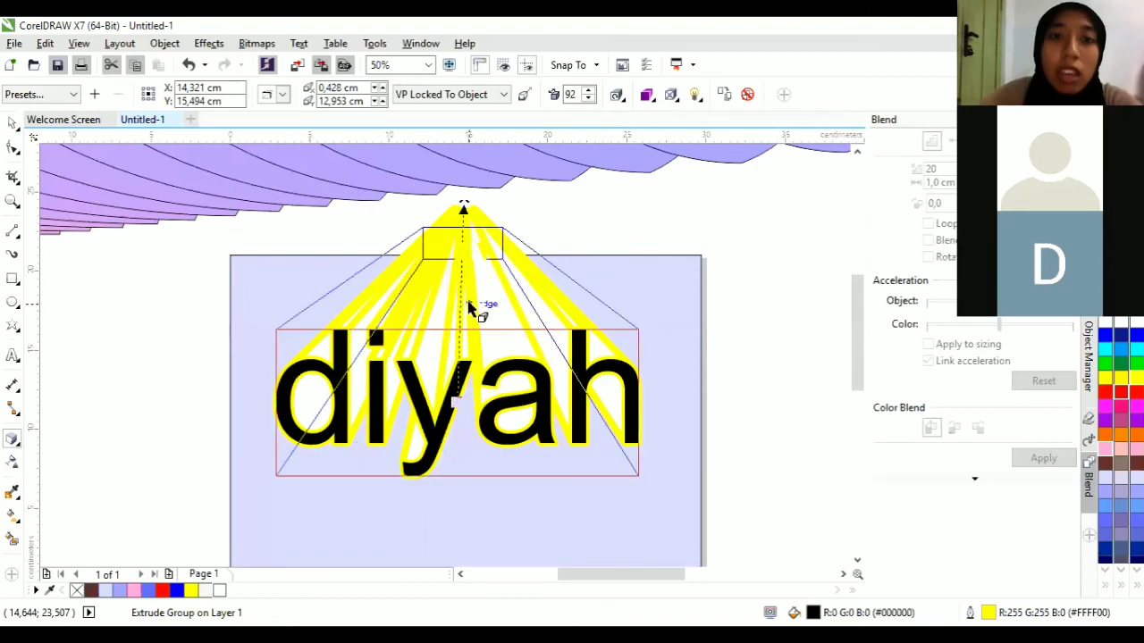
drag(462, 307, 475, 238)
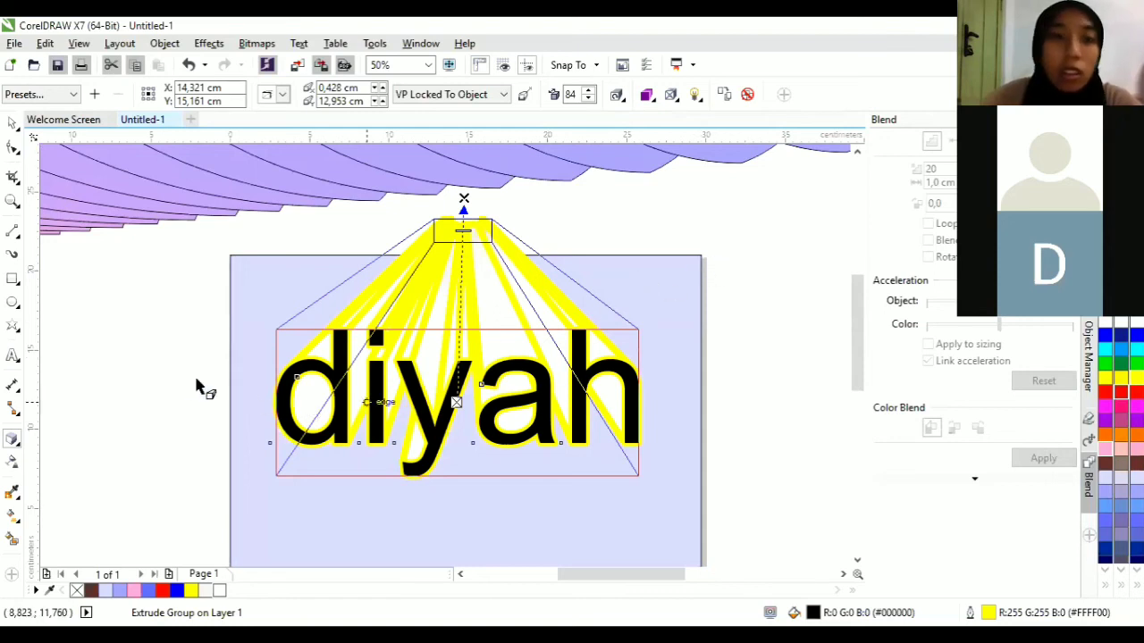
click(18, 444)
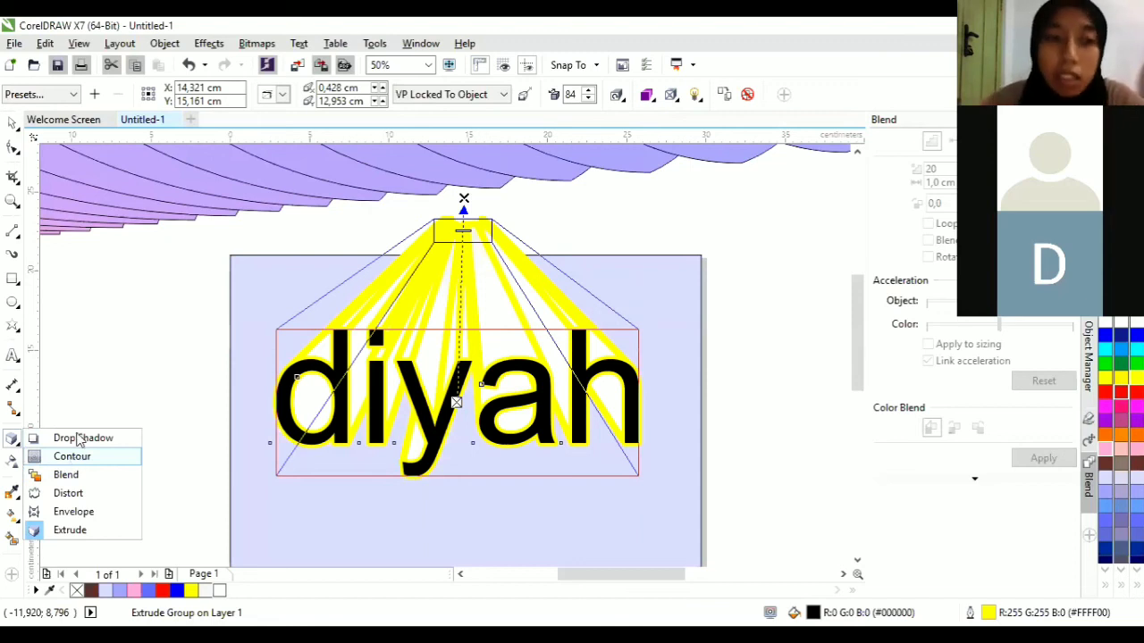
Move the extruded text off the page, to the left of the page-sized rectangle.
click(83, 405)
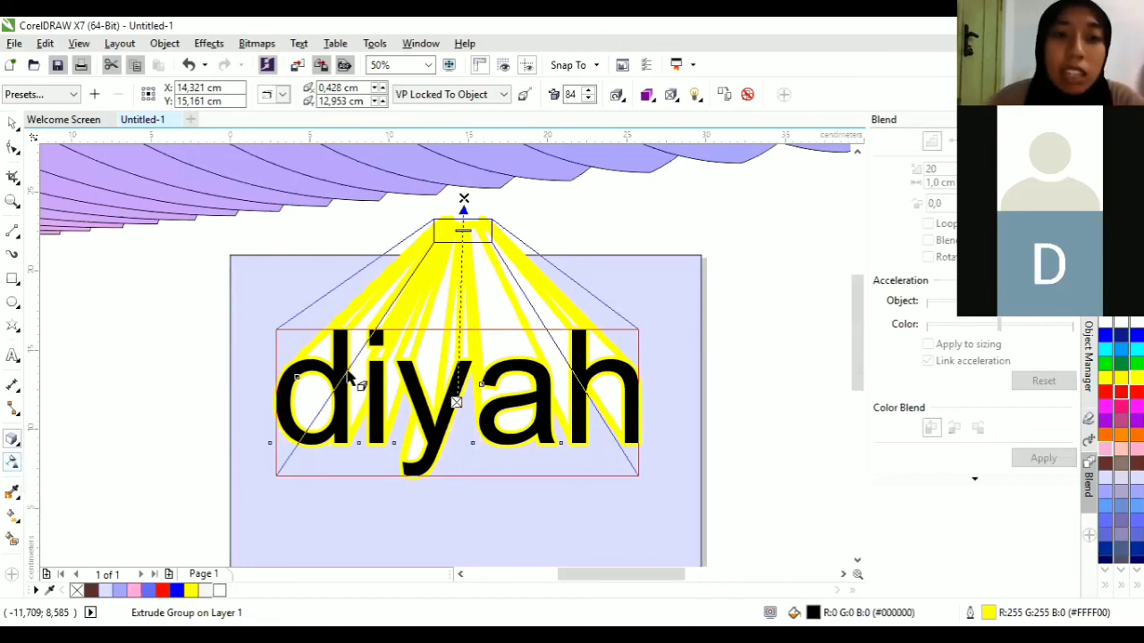
key(space)
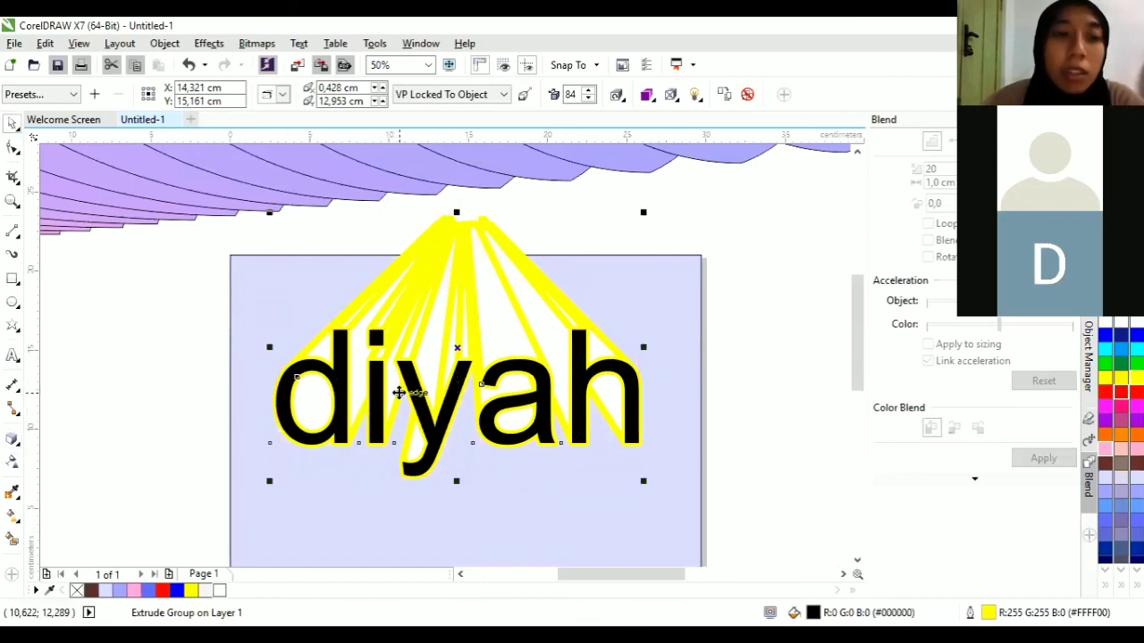
scroll(395, 414, down, 1)
scroll(449, 455, down, 1)
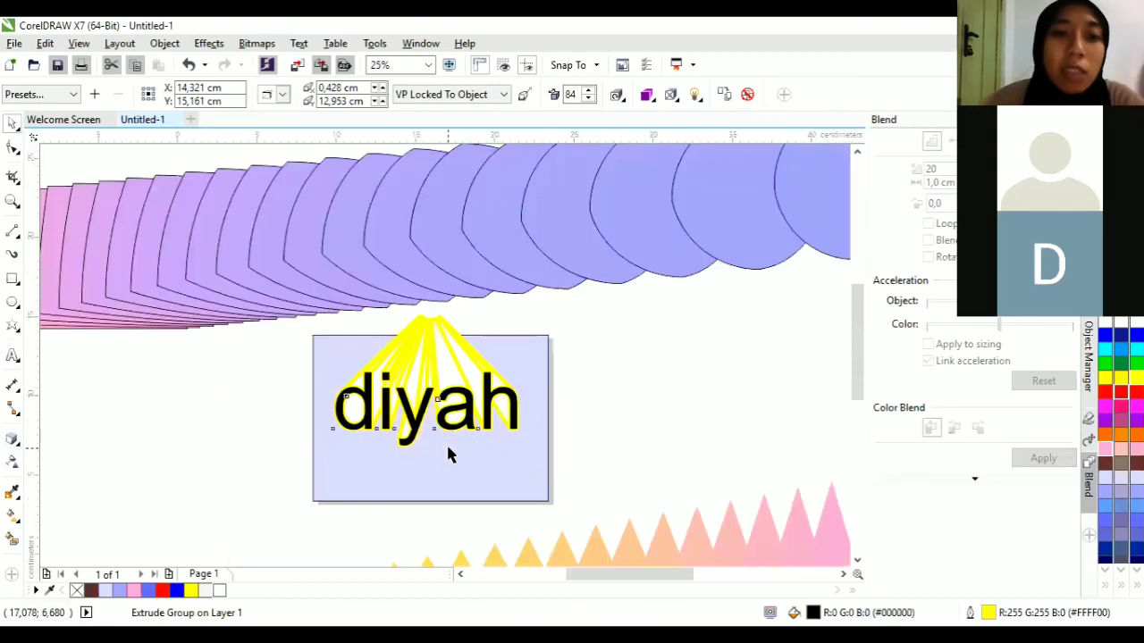
scroll(449, 449, up, 1)
click(450, 454)
drag(447, 357, 92, 408)
Fill the page-sized rectangle with dark blue (#003399) and apply a linear transparency at about -34°.
click(511, 338)
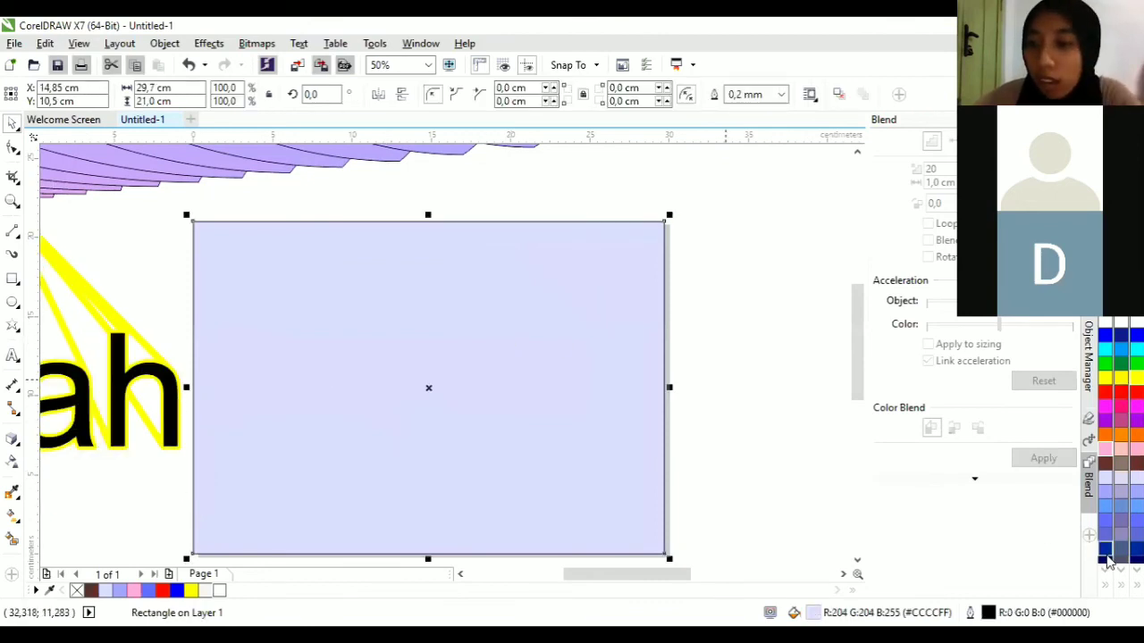
click(1106, 561)
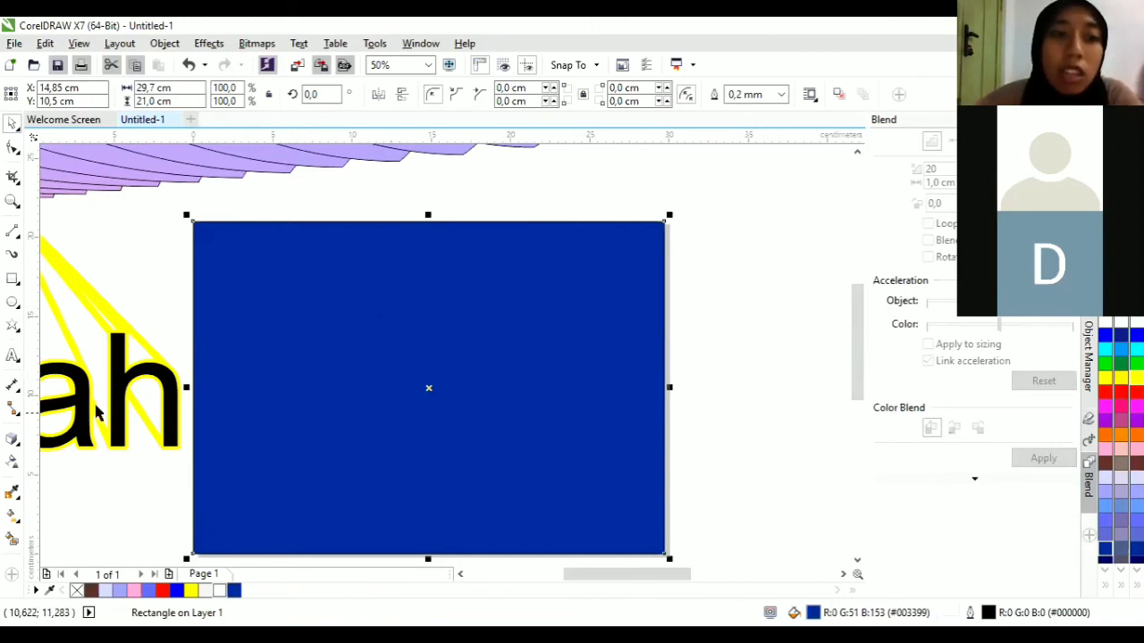
click(12, 463)
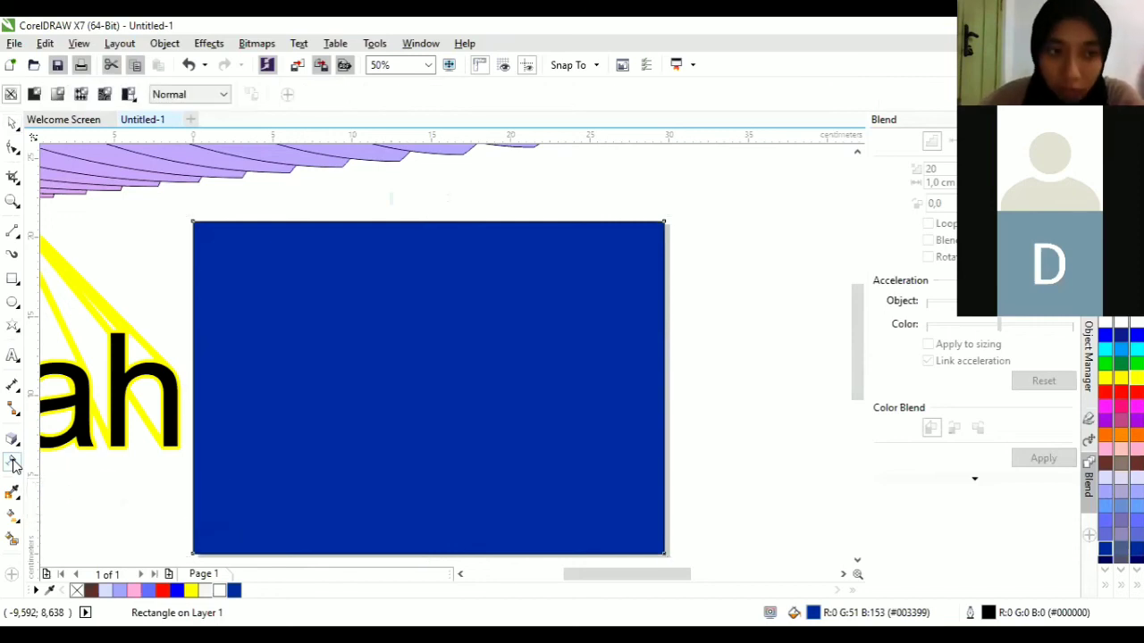
drag(247, 263, 512, 552)
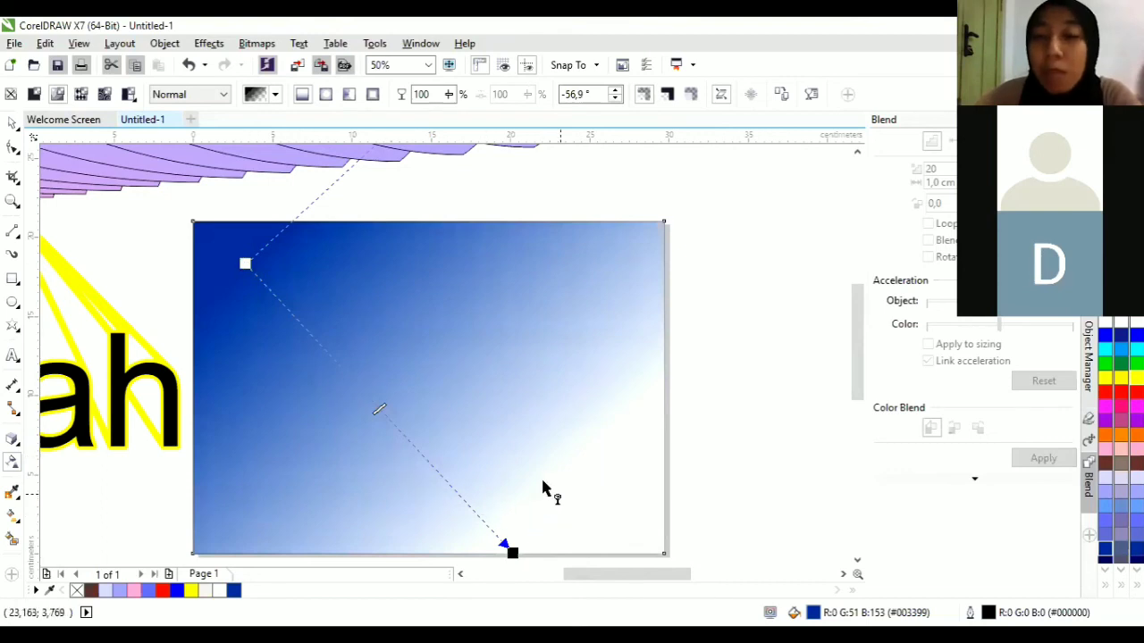
drag(512, 552, 609, 436)
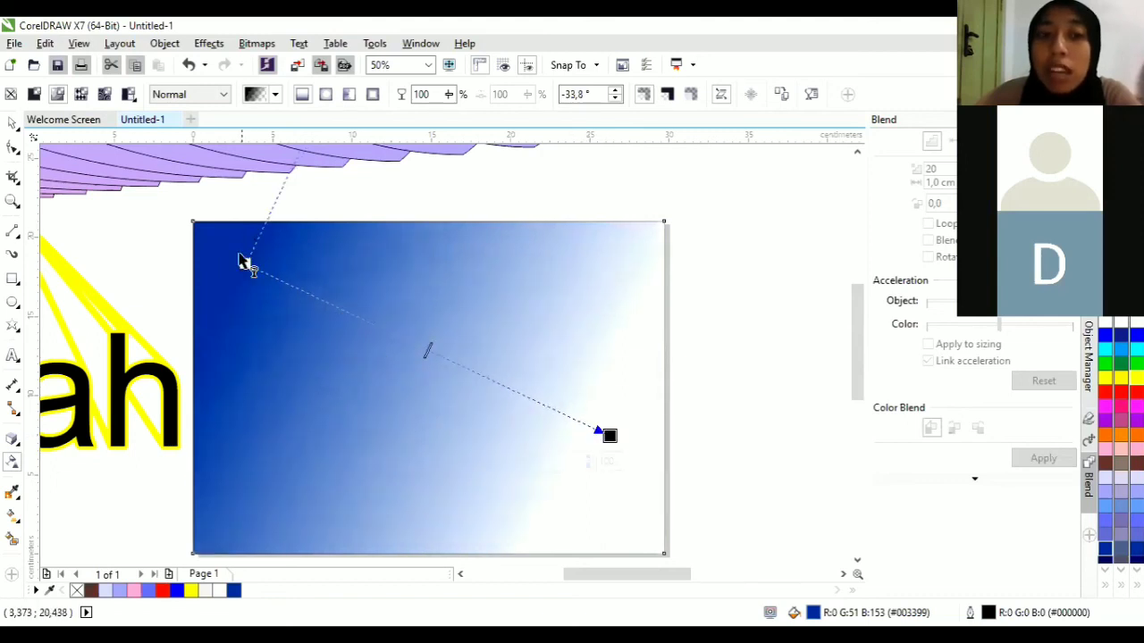
Shift the linear transparency's start, end and midpoint toward the rectangle's lower right, keeping the end node's transparency at 100.
click(423, 355)
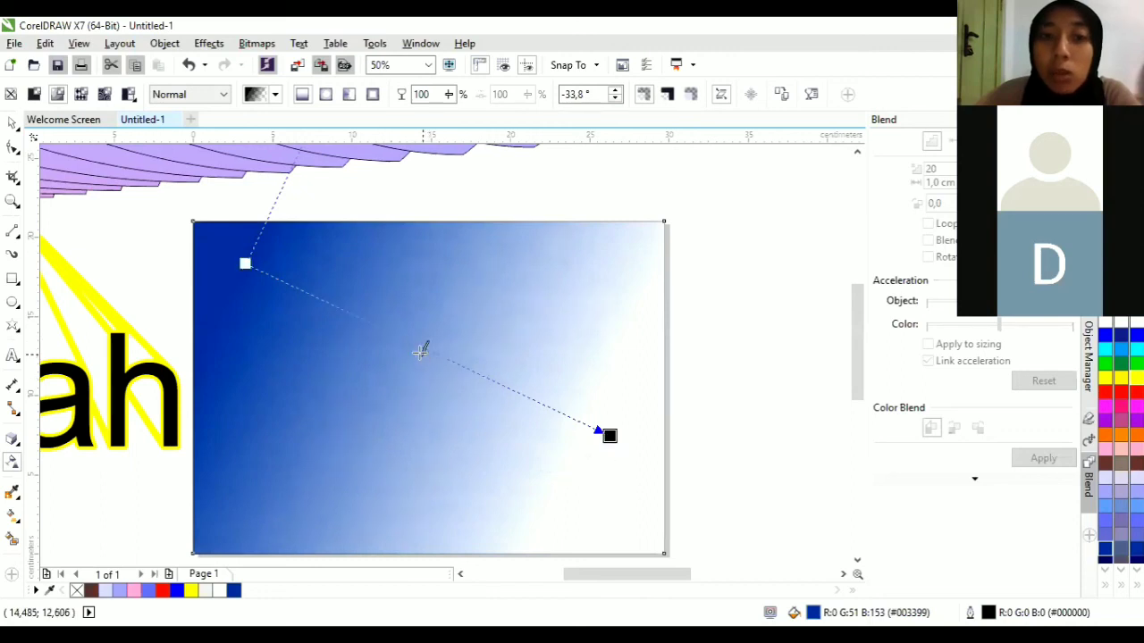
drag(331, 316, 619, 459)
drag(404, 350, 462, 378)
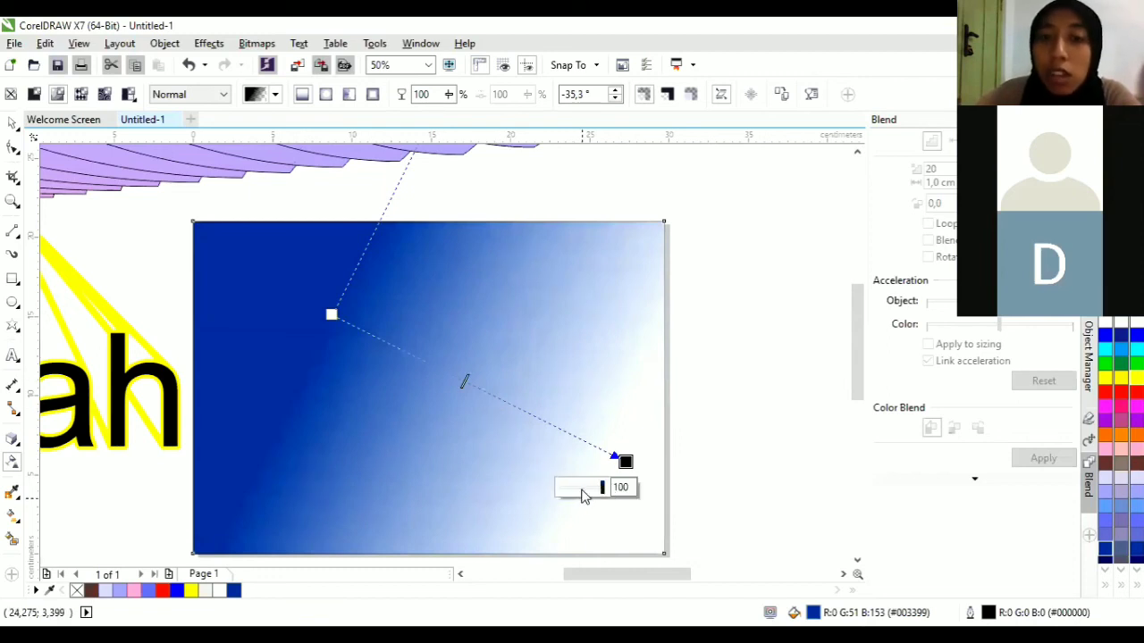
click(582, 490)
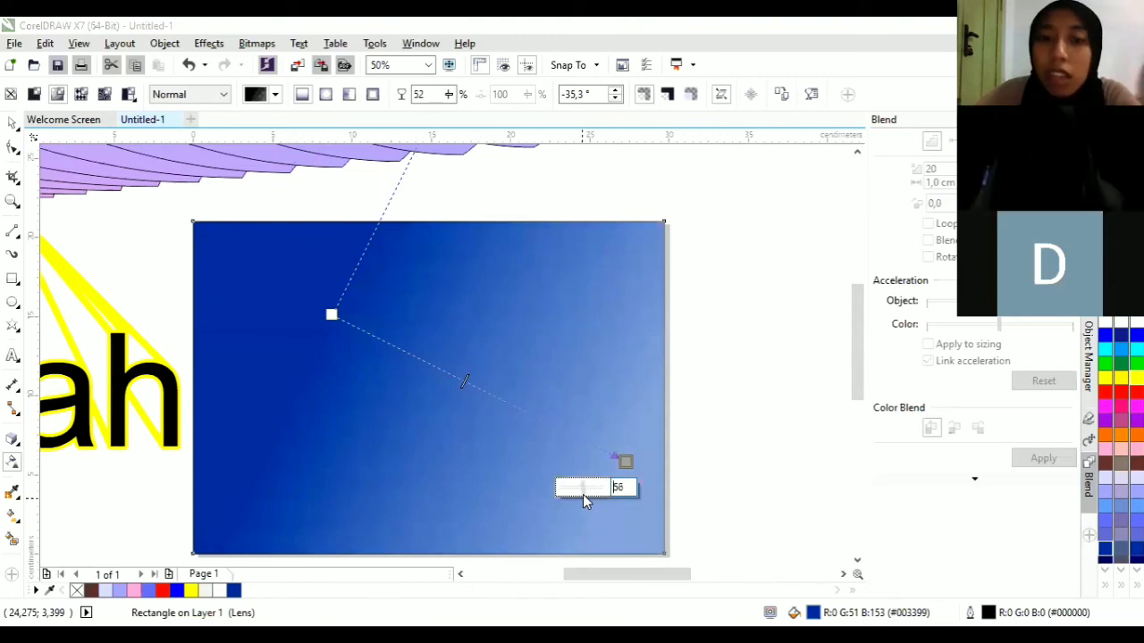
click(615, 489)
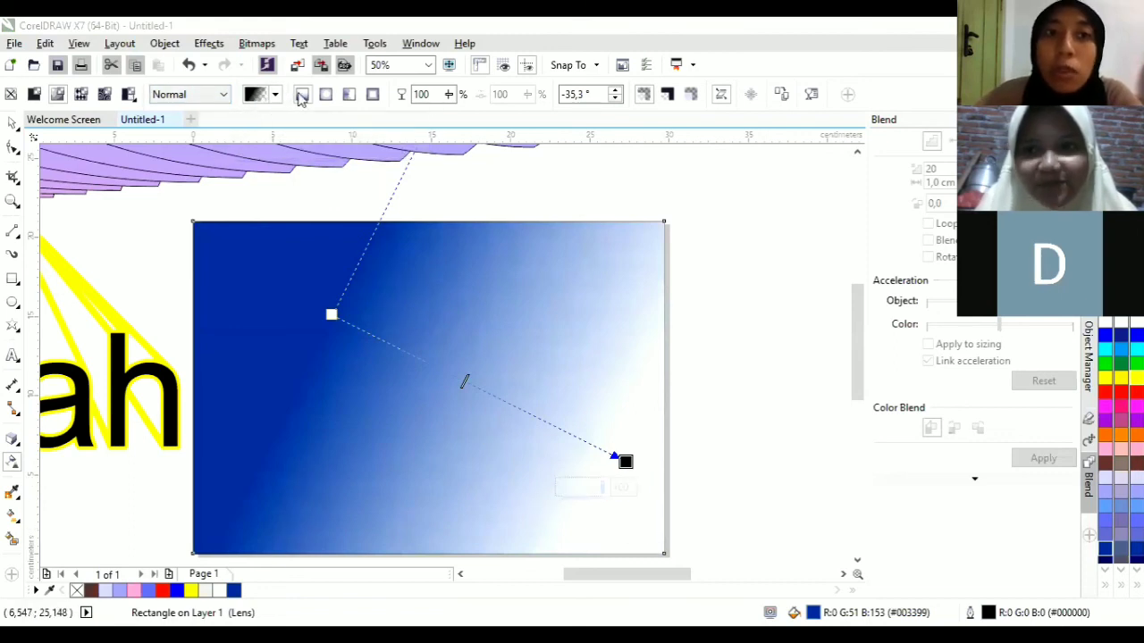
Try a rectangular transparency with its centre shifted left, and a conical one rotated to about -128°.
click(373, 95)
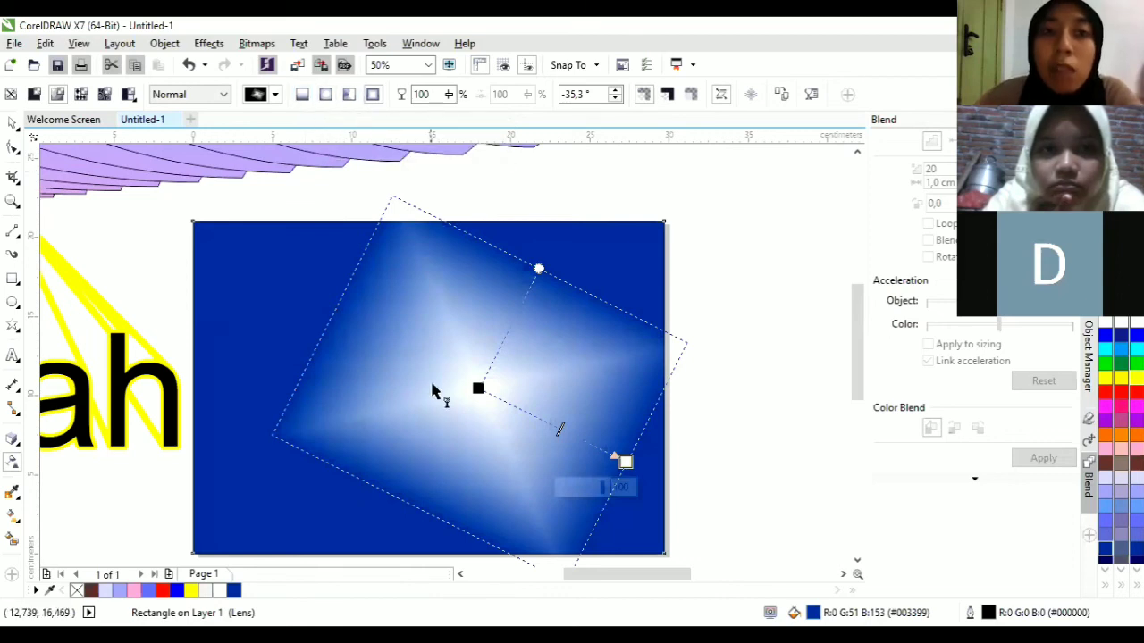
drag(478, 387, 391, 409)
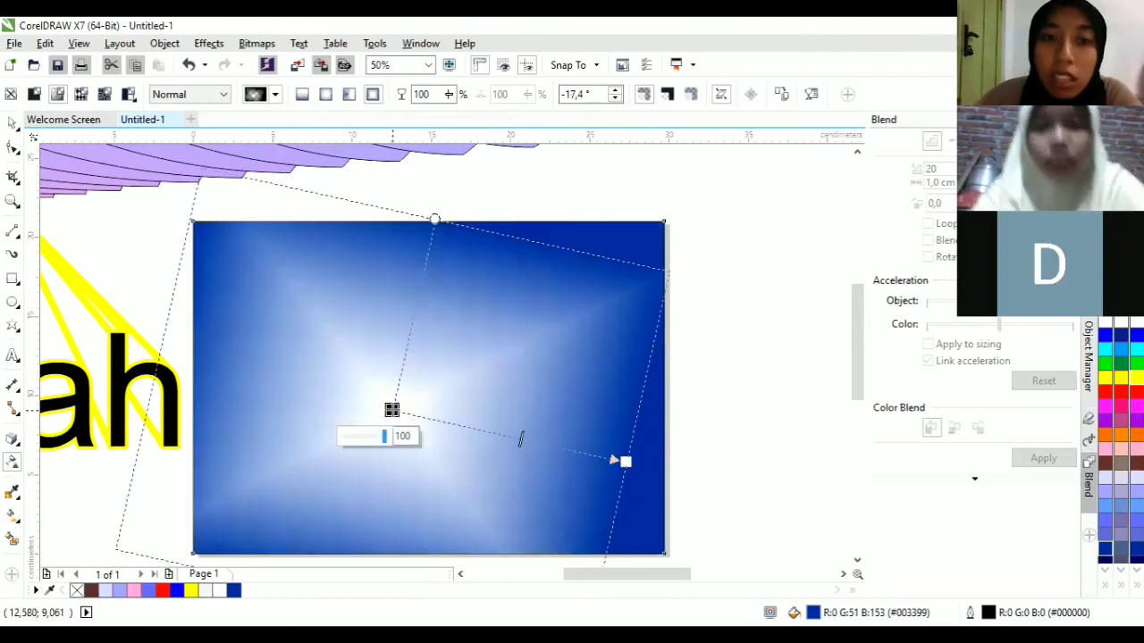
click(349, 94)
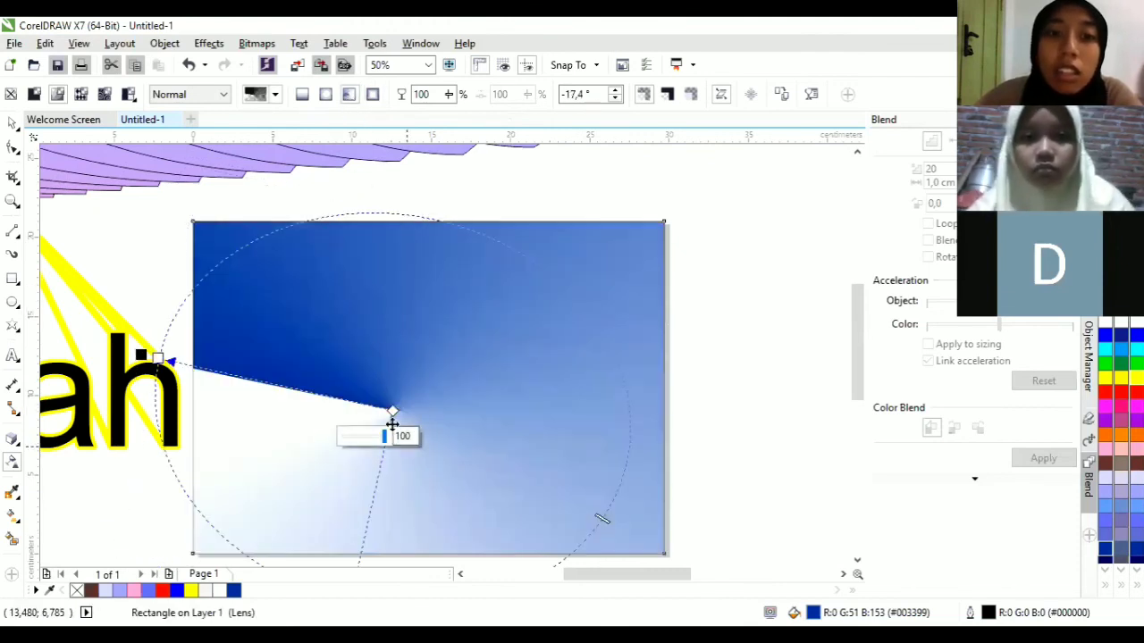
drag(141, 353, 490, 323)
Switch the rectangle to a stretched elliptical transparency and set its merge mode to Subtract.
click(327, 96)
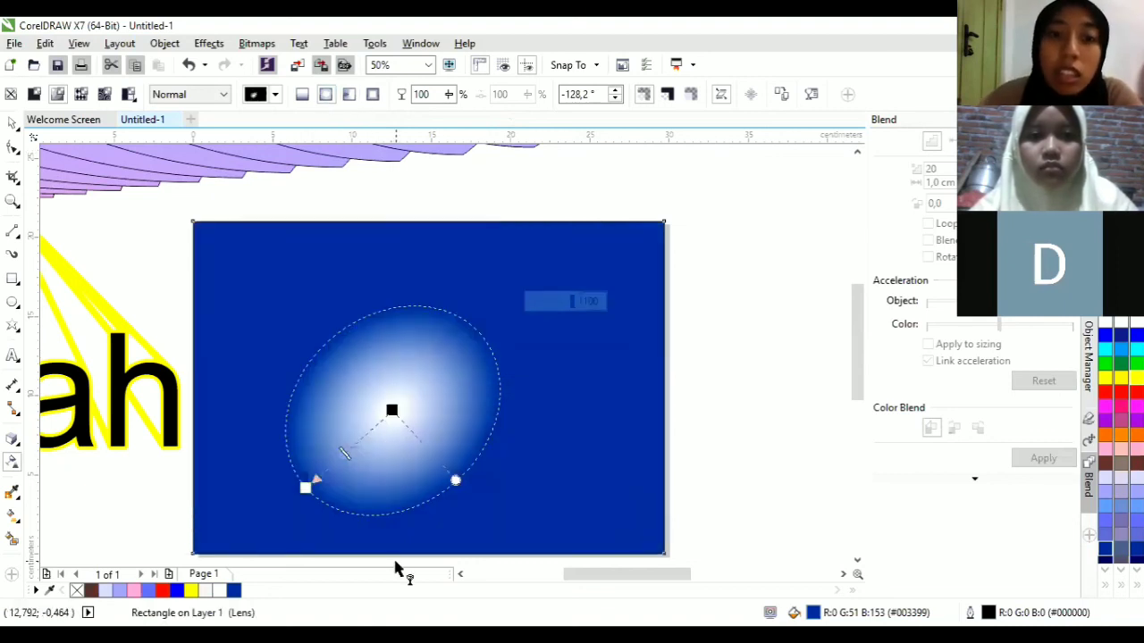
drag(455, 479, 528, 519)
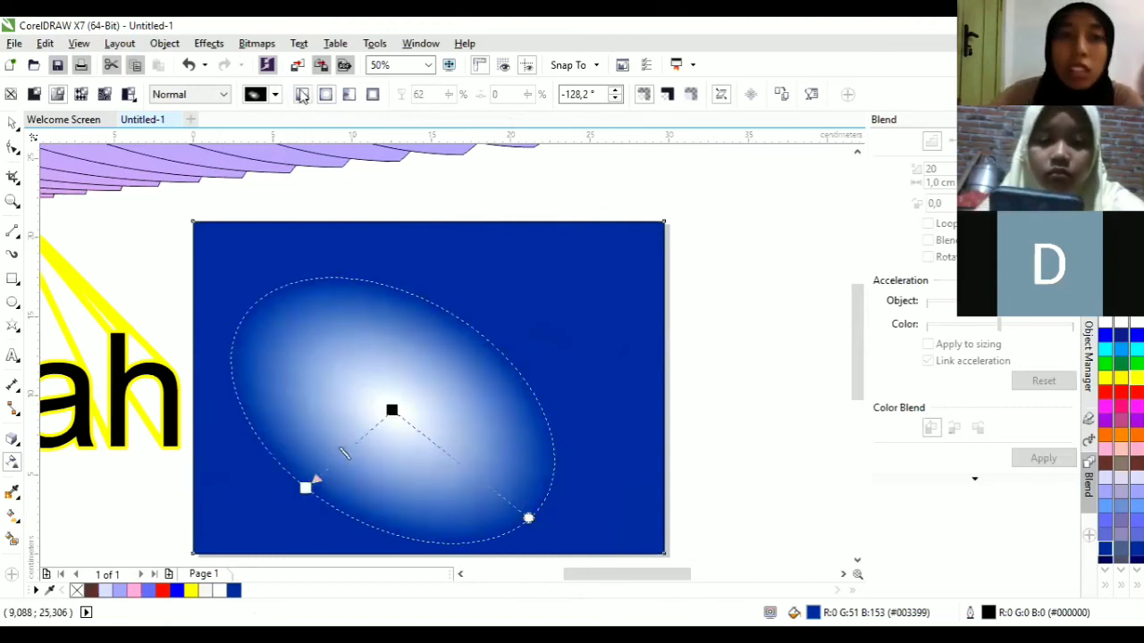
click(225, 95)
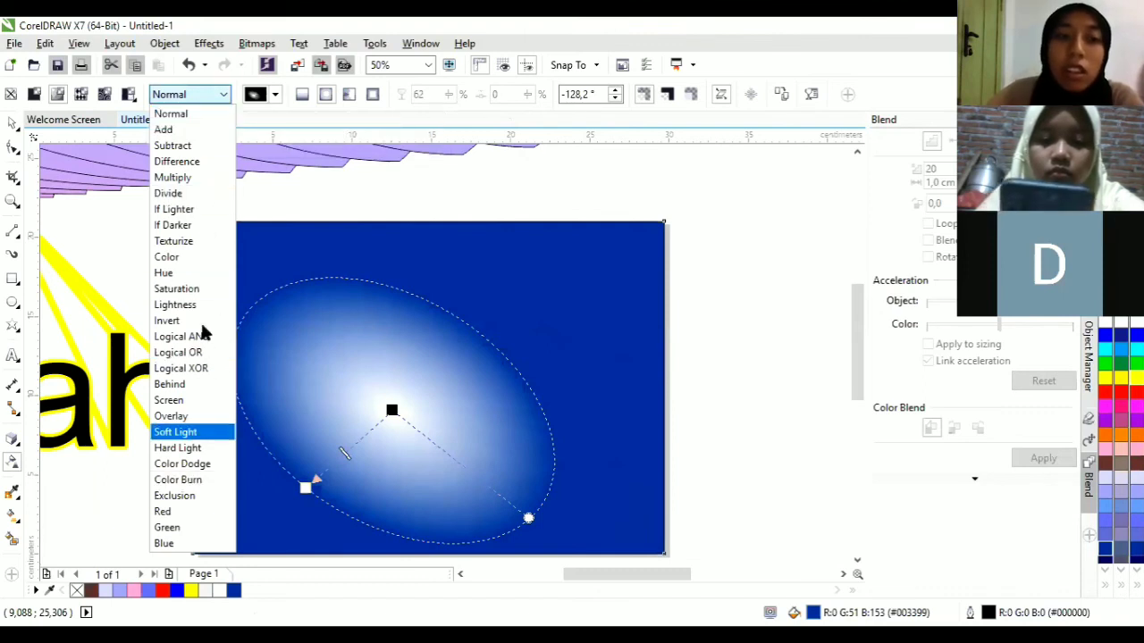
click(195, 95)
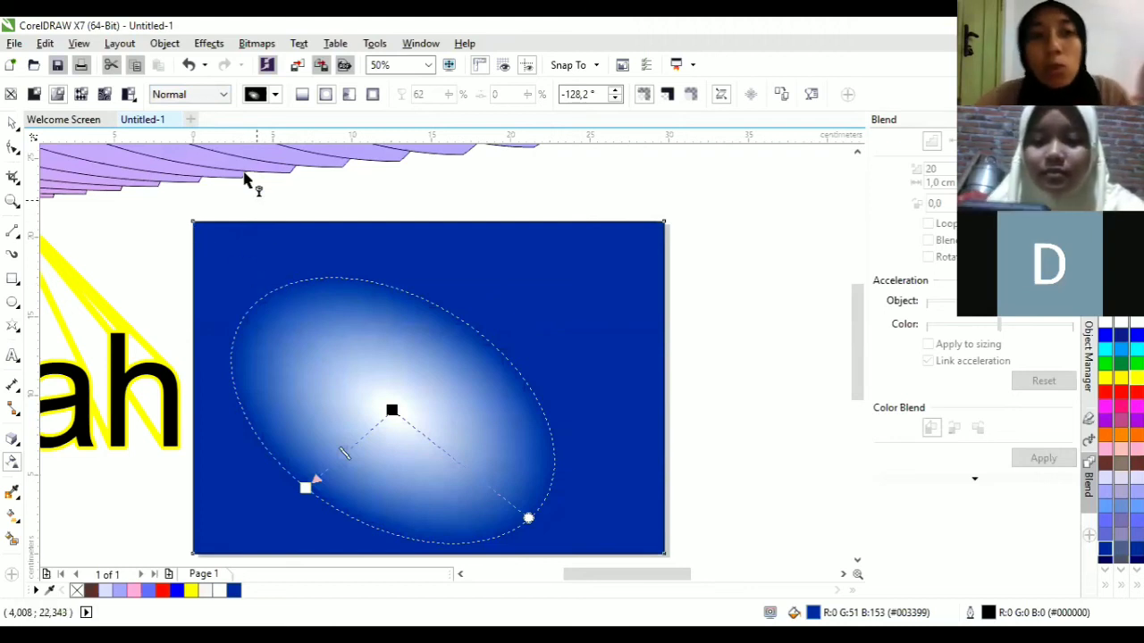
click(228, 103)
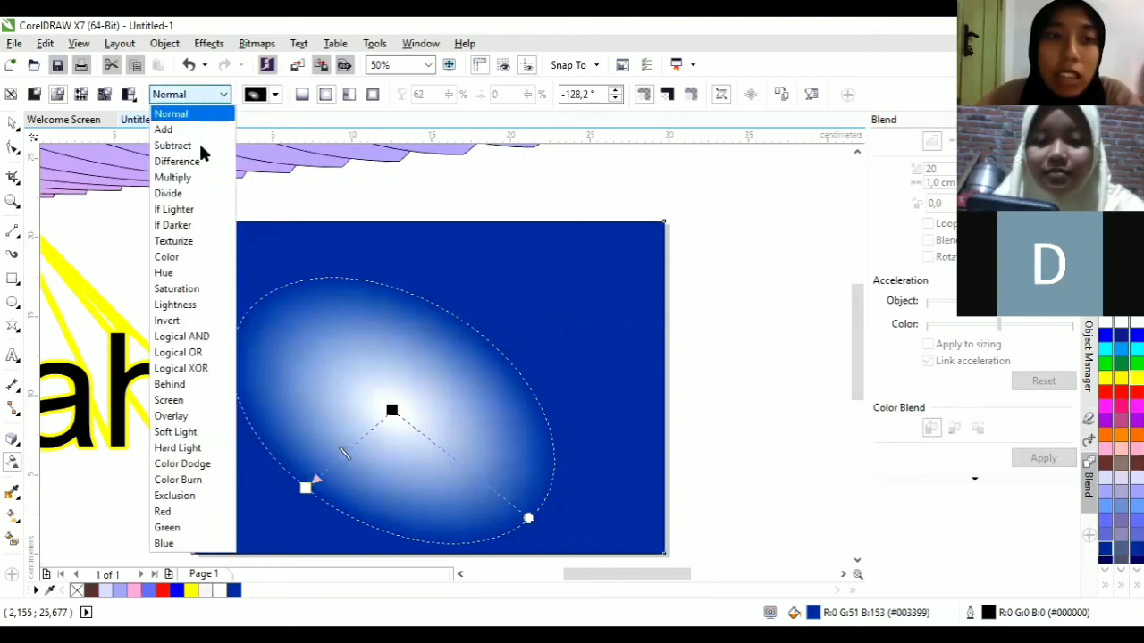
click(199, 145)
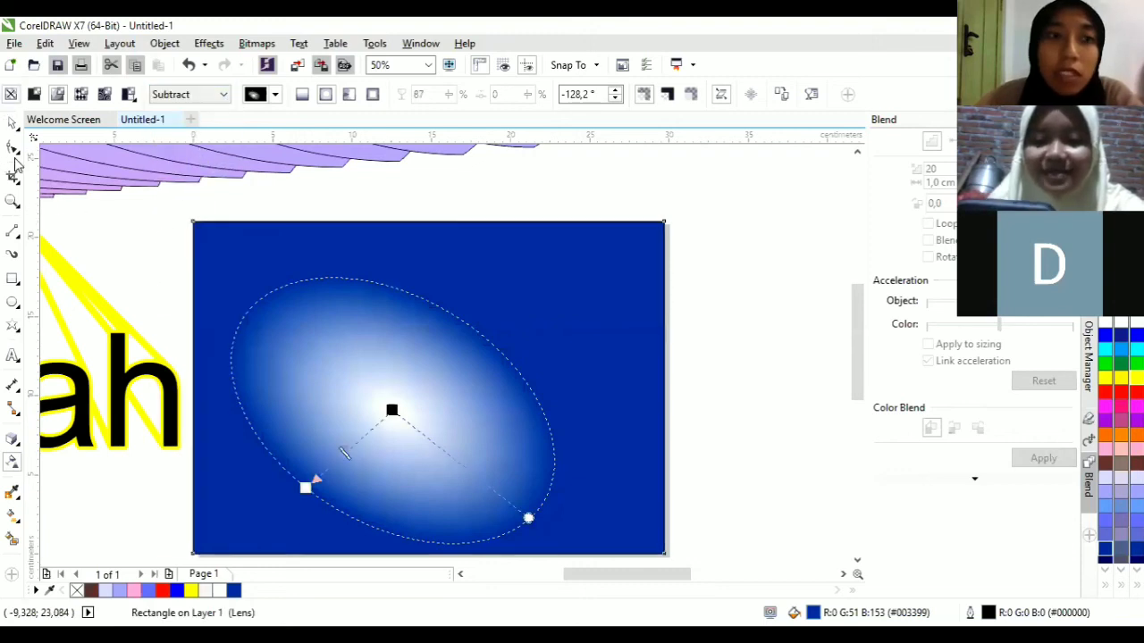
Return the rectangle to a linear transparency and recolour its fill, trying cyan before settling on pure blue (#0000FF).
click(302, 94)
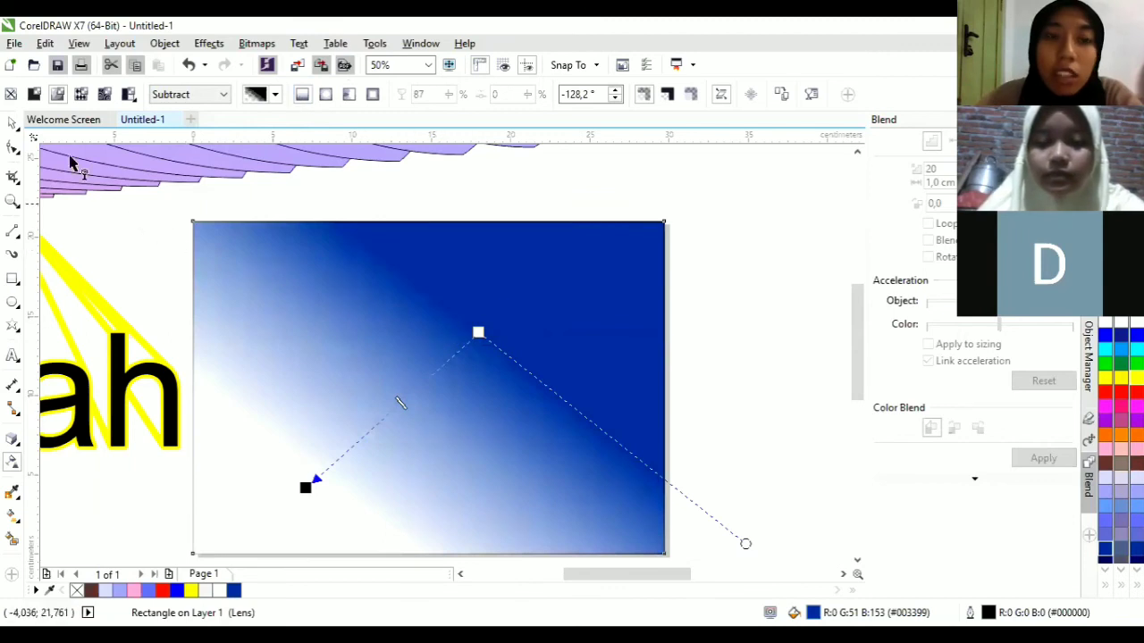
click(13, 122)
click(537, 259)
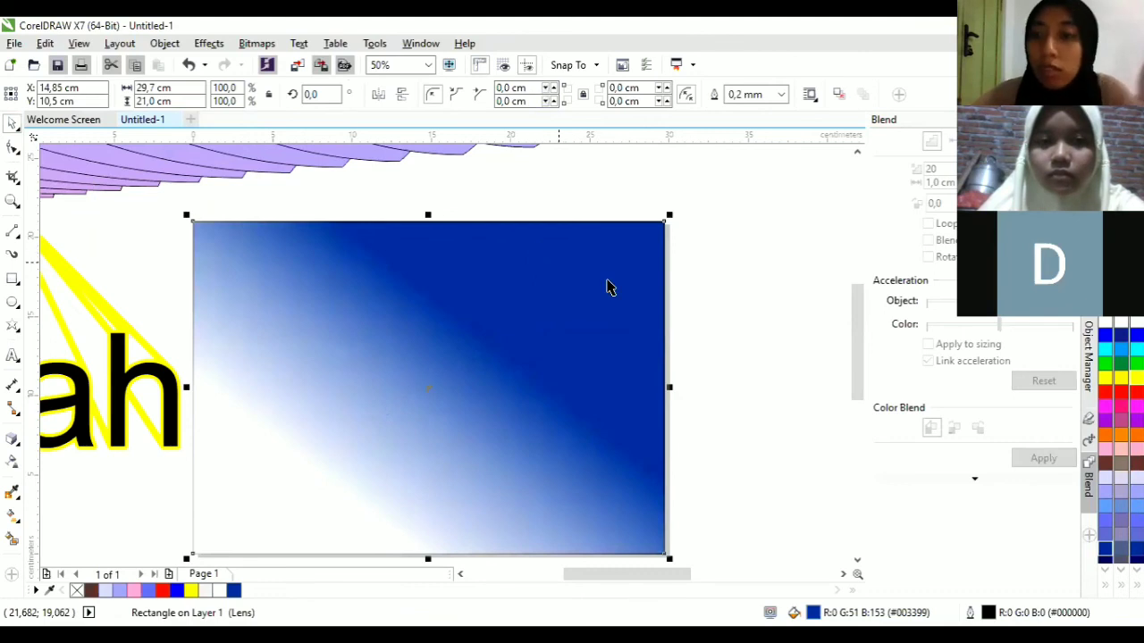
click(1136, 350)
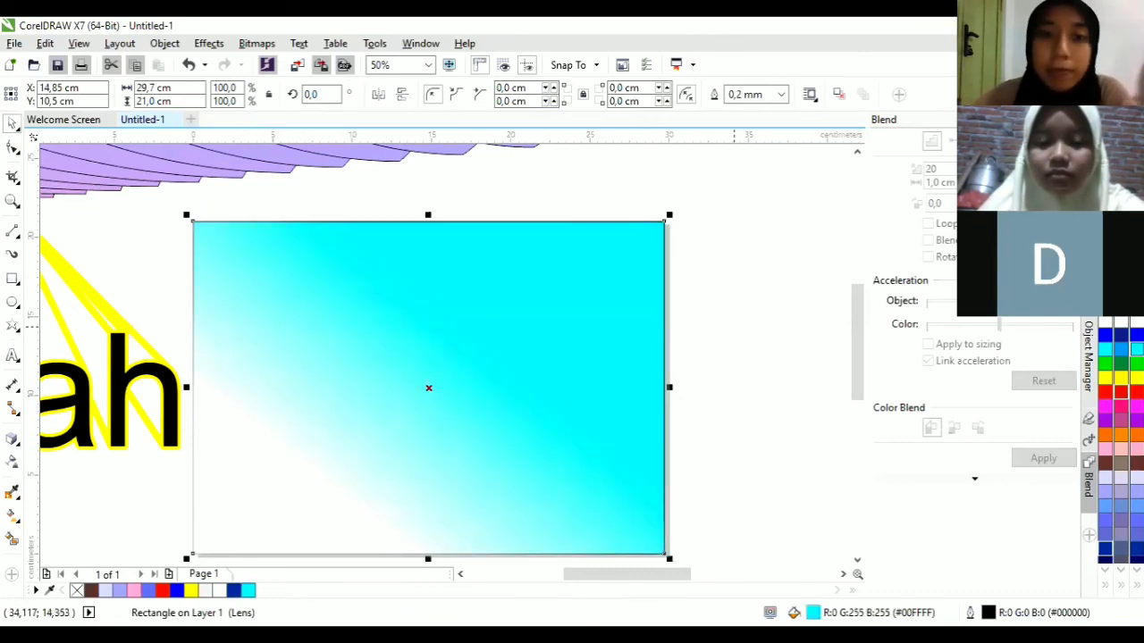
click(1136, 335)
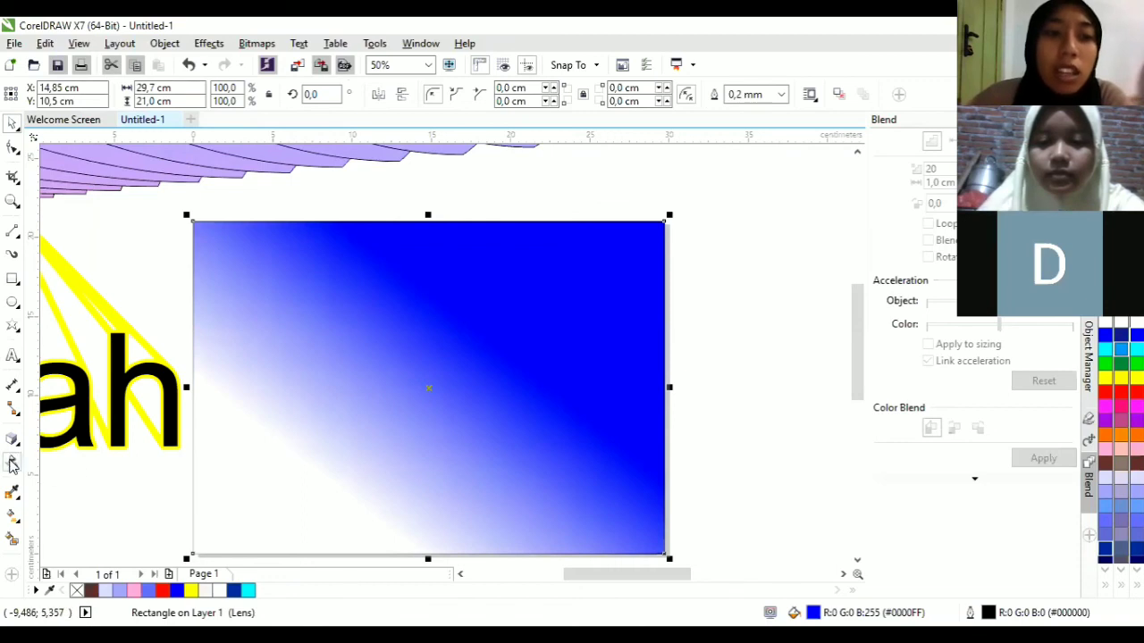
Shift the transparency's start node toward the rectangle's upper-right corner and set the merge mode to Difference.
click(12, 462)
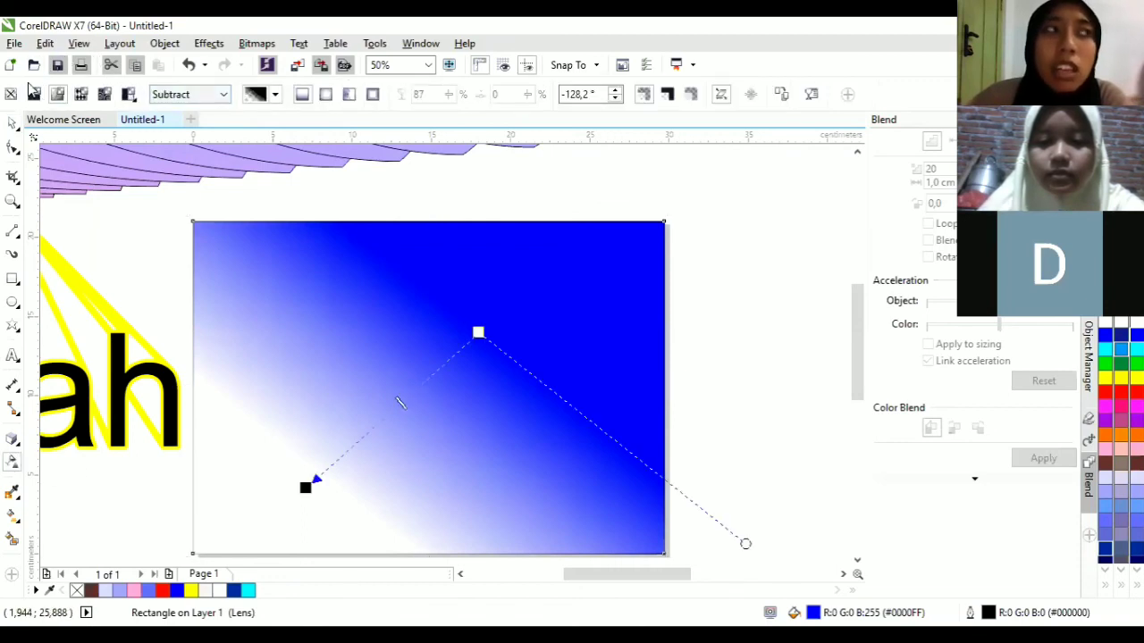
click(213, 100)
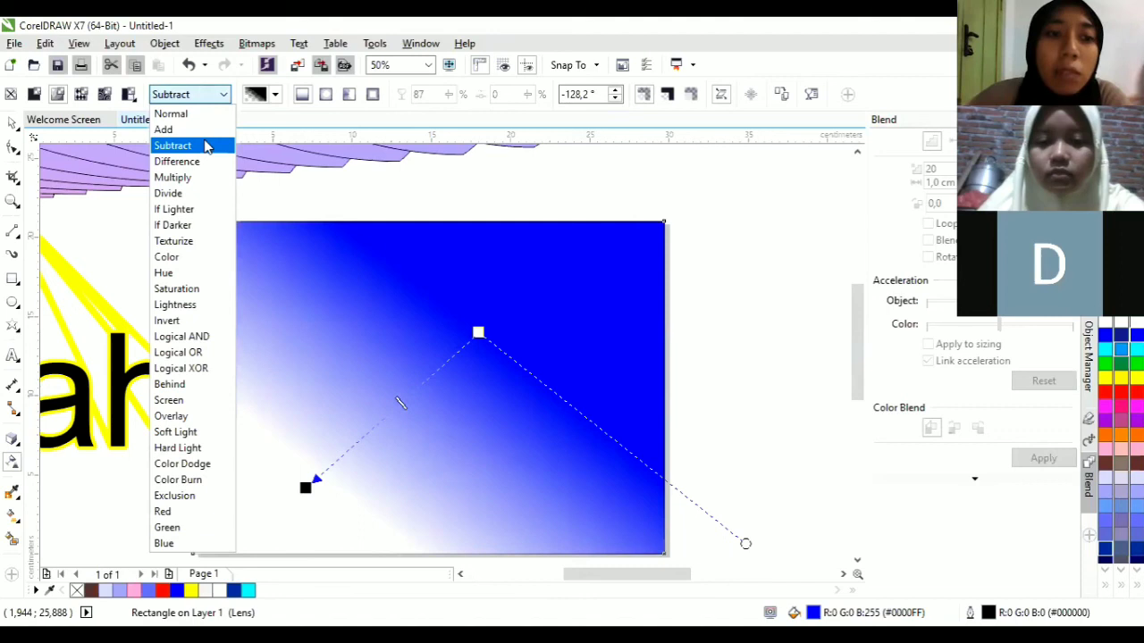
click(317, 206)
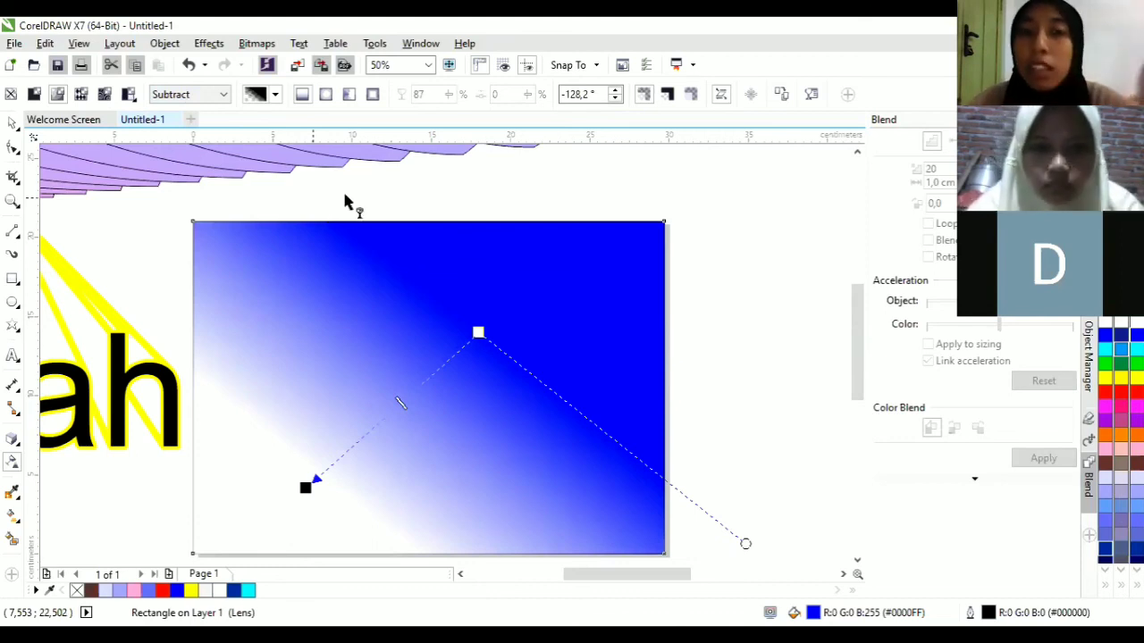
drag(478, 333, 528, 287)
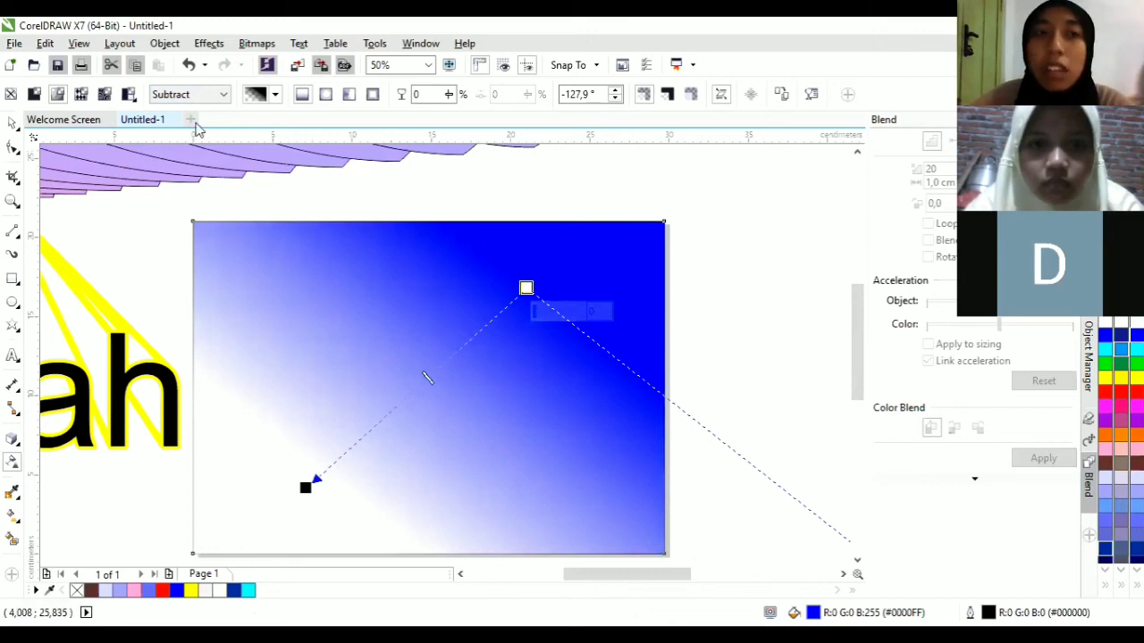
click(190, 94)
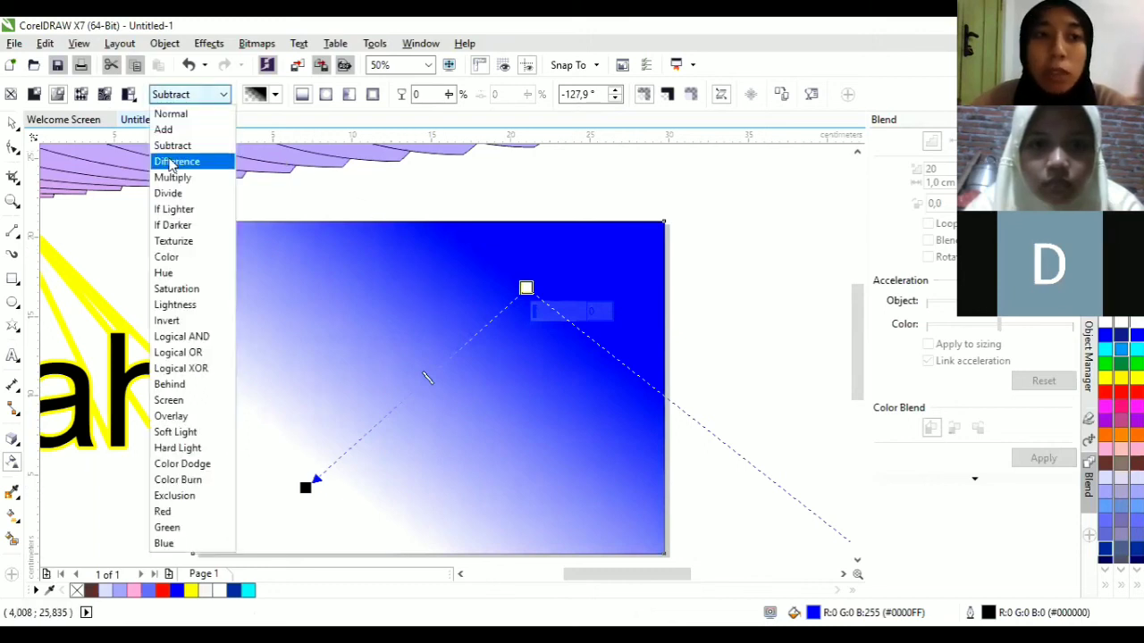
click(177, 161)
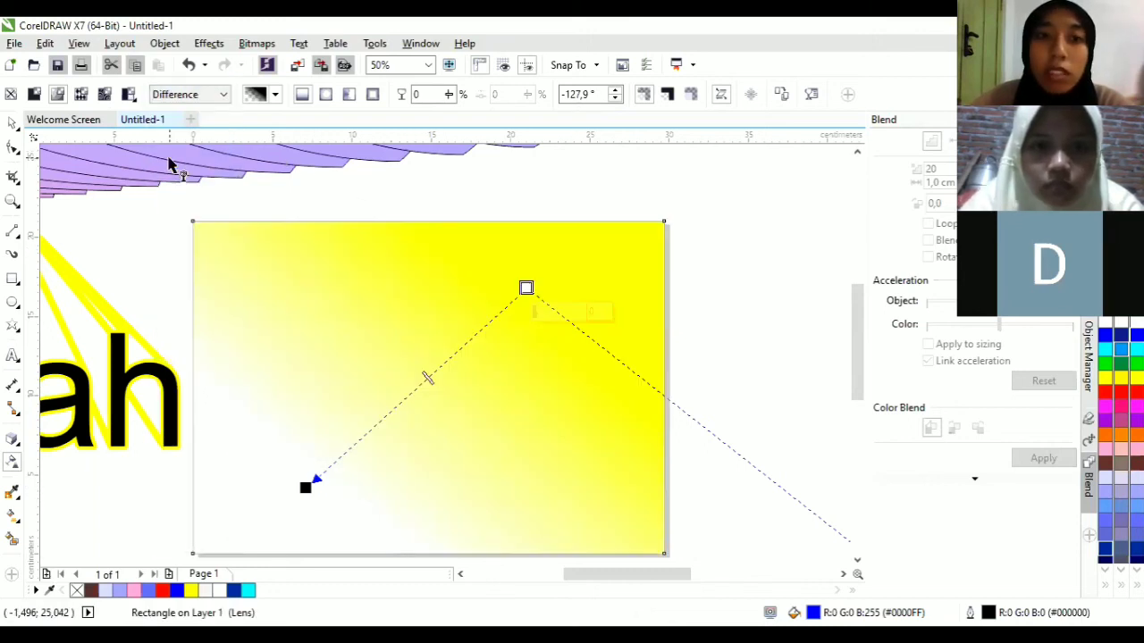
click(189, 93)
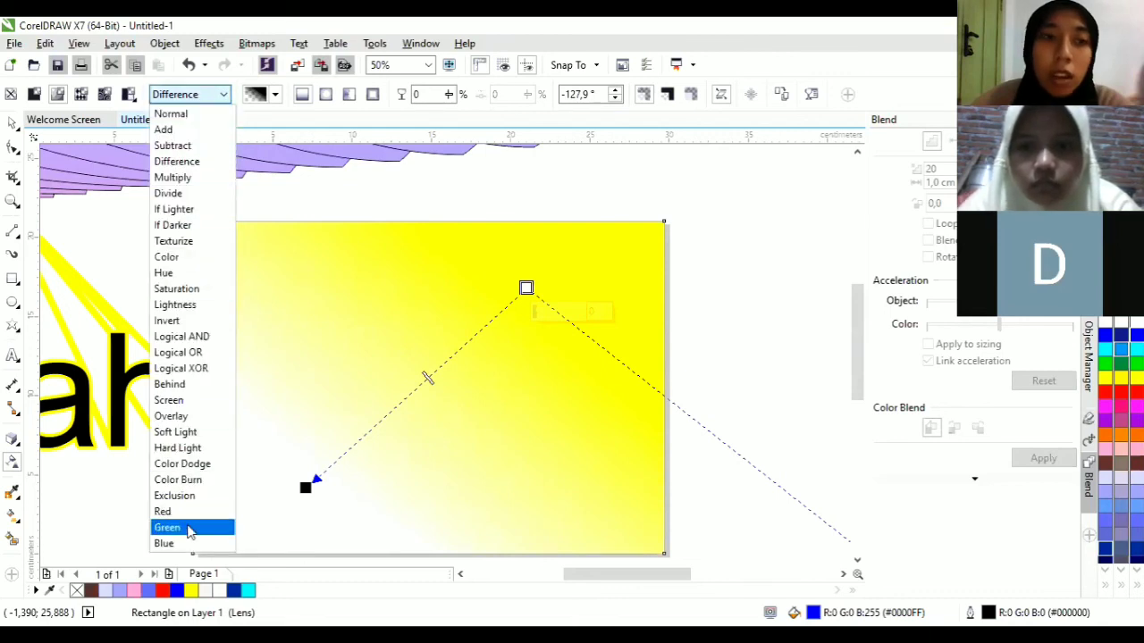
click(181, 163)
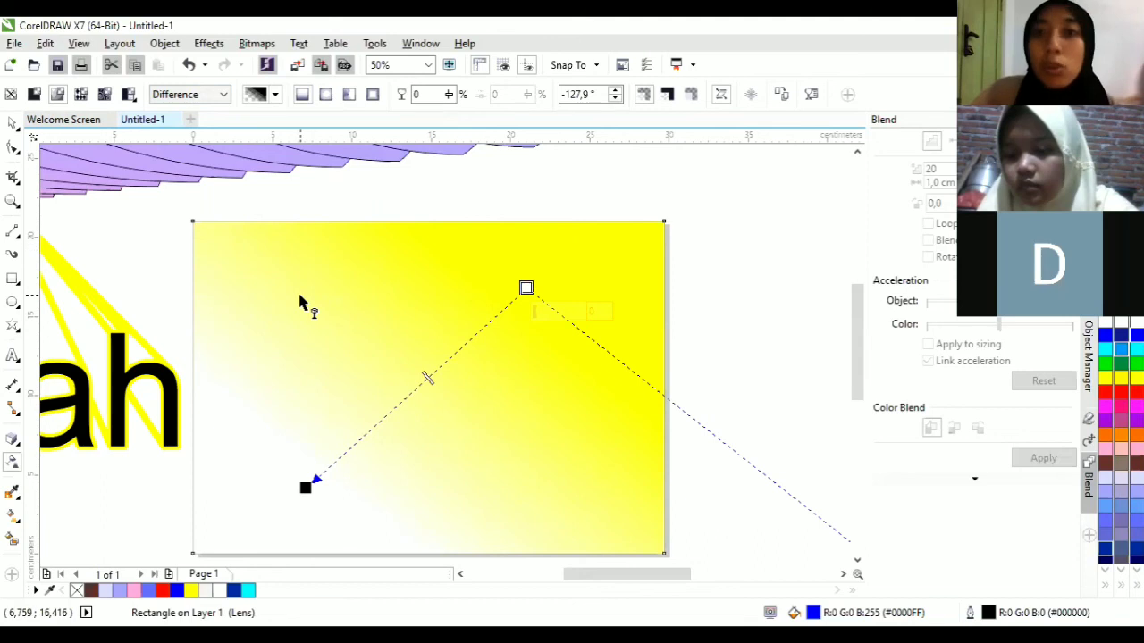
Sample the light yellow (#FFFF47) inside the rectangle with the Color Eyedropper and fill the rectangle with it.
click(13, 495)
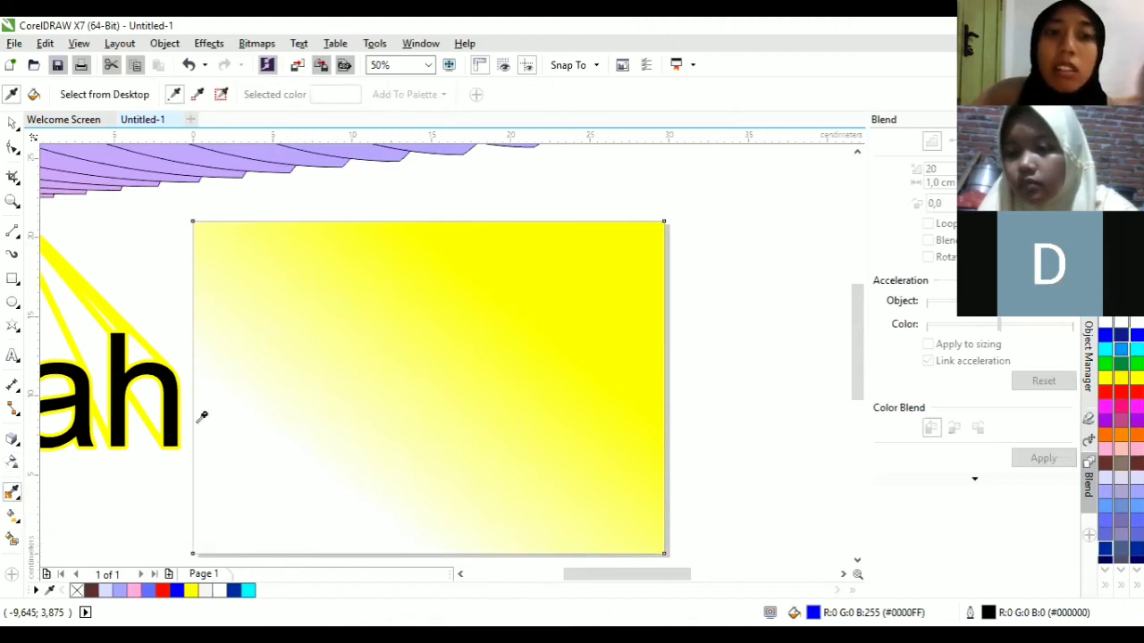
click(426, 347)
click(426, 348)
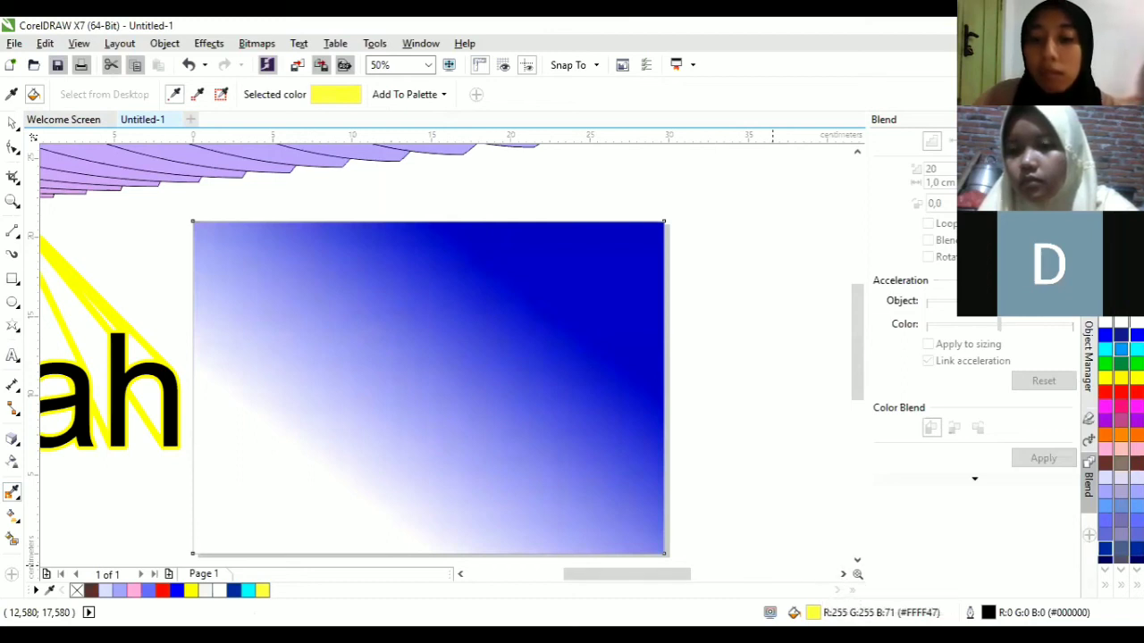
Review the Uniform Fill palettes, mixers and colour models for the sampled yellow, and return to the Pick tool with the rectangle selected.
double_click(813, 613)
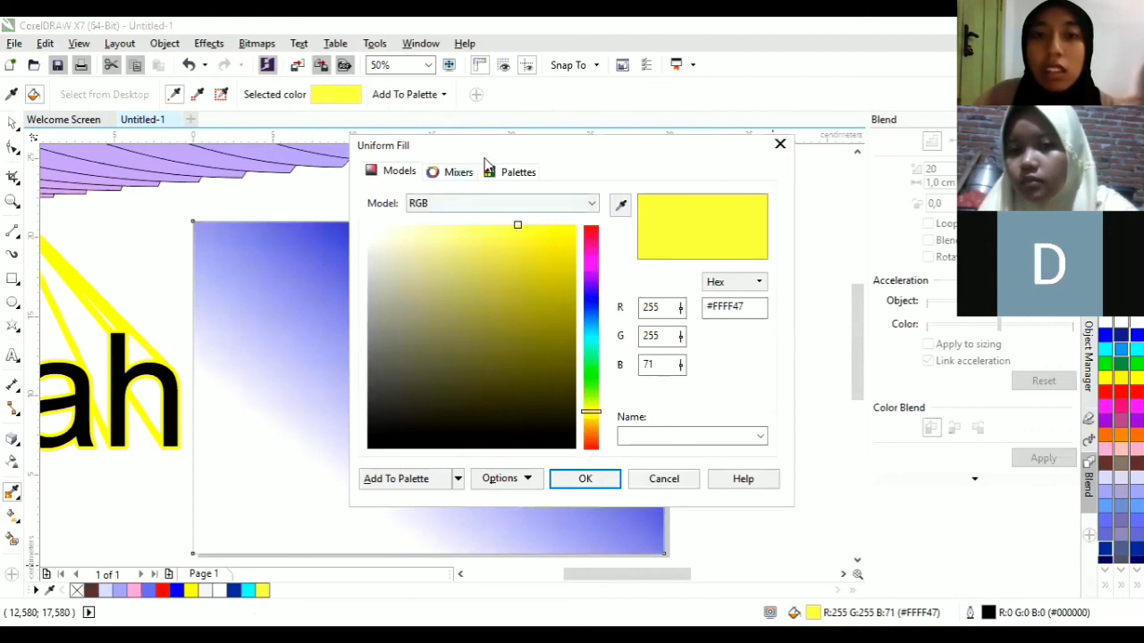
click(504, 173)
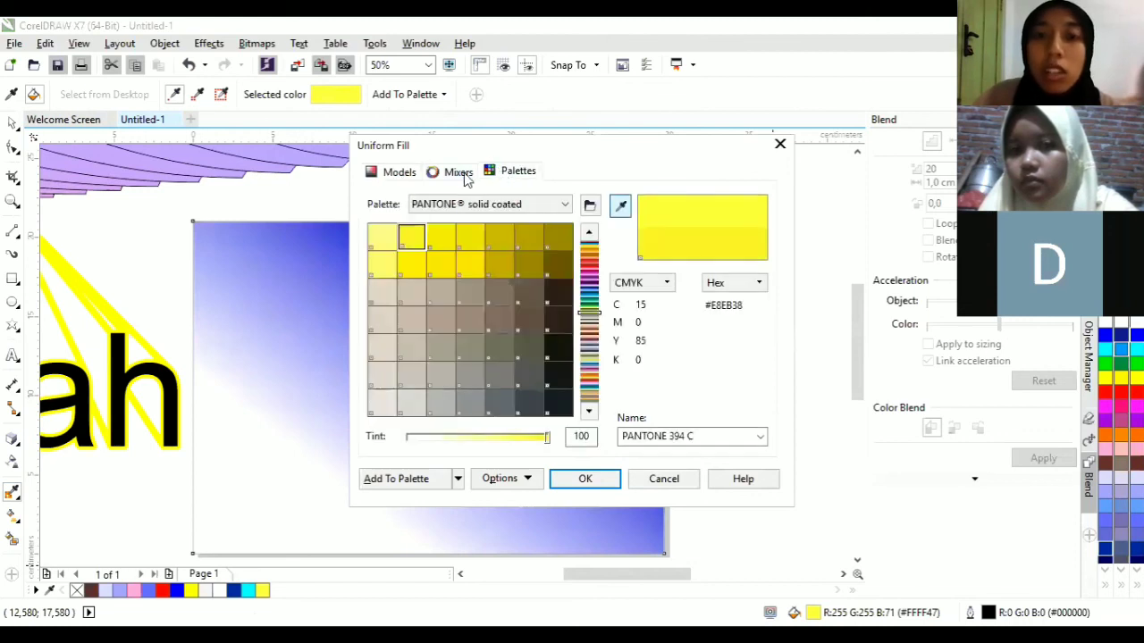
click(457, 173)
click(400, 172)
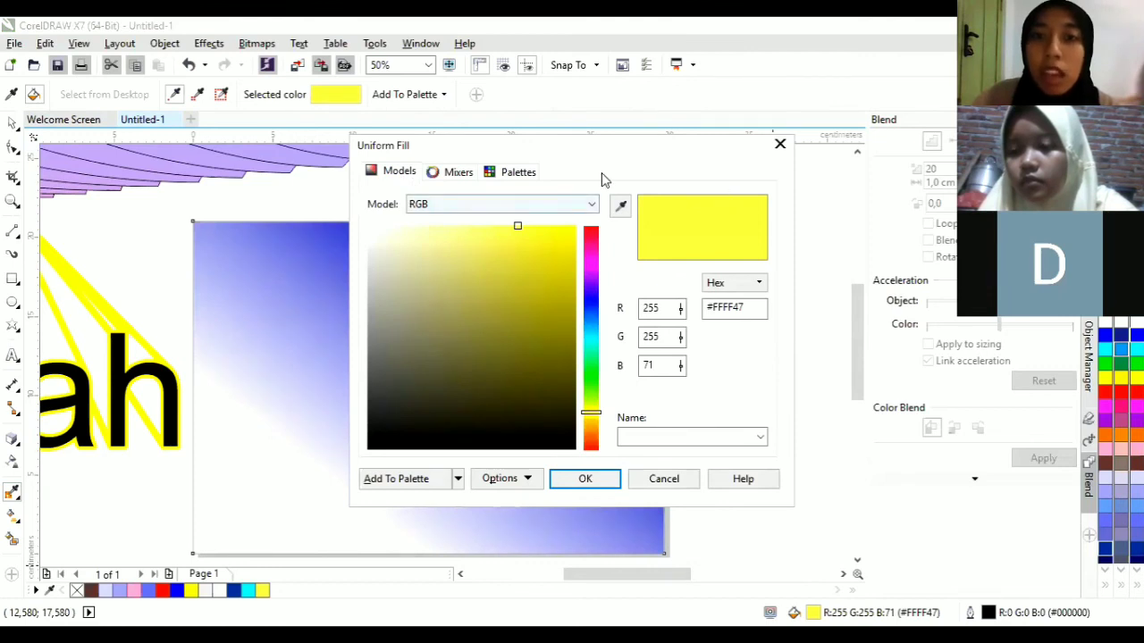
drag(604, 148, 463, 178)
click(638, 175)
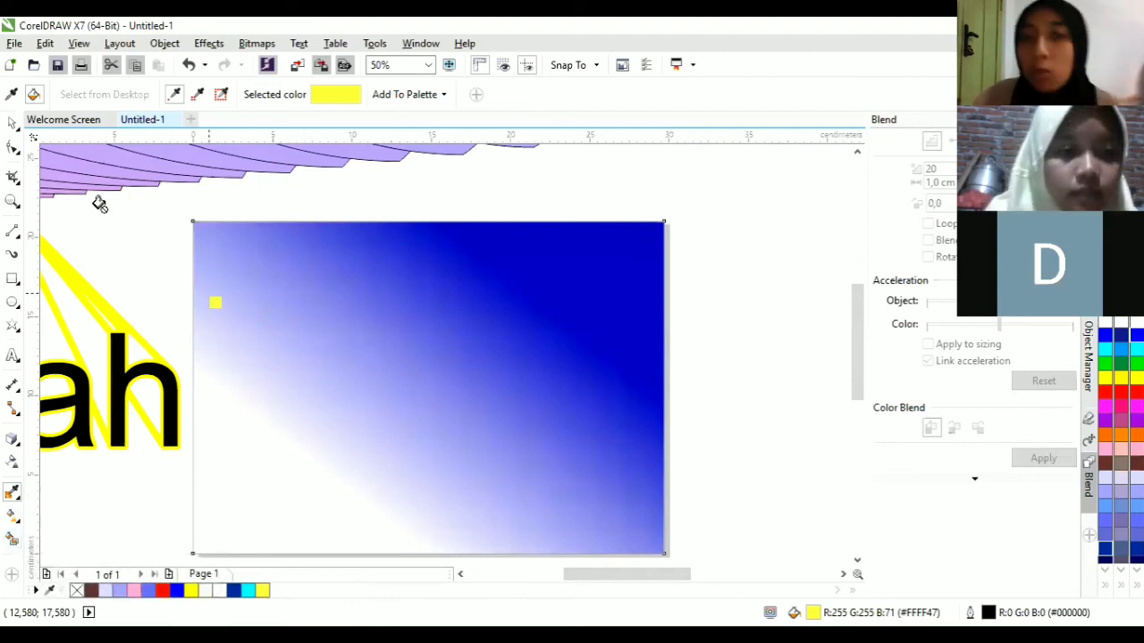
click(13, 123)
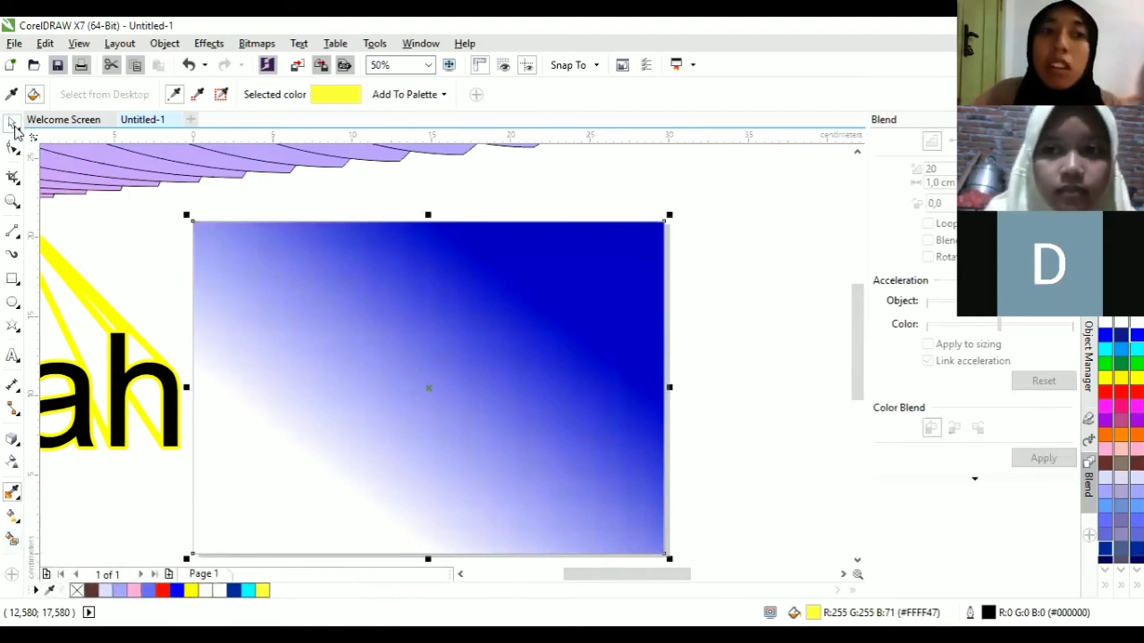